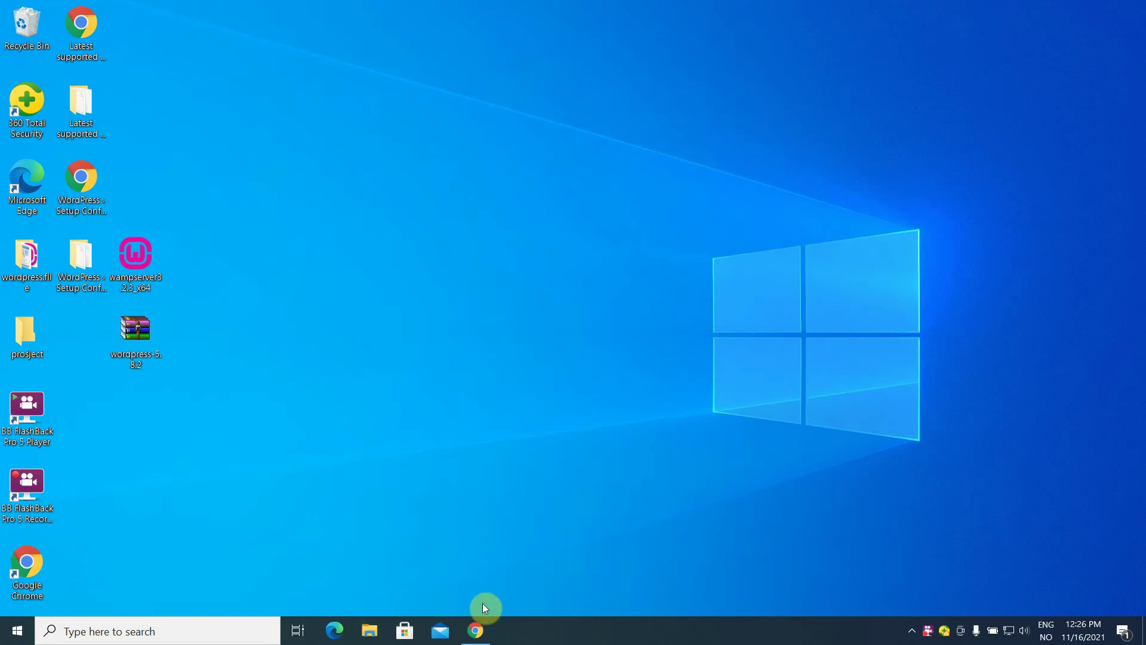
Restore Chrome and return to the Google search results.
mouse_move(482, 626)
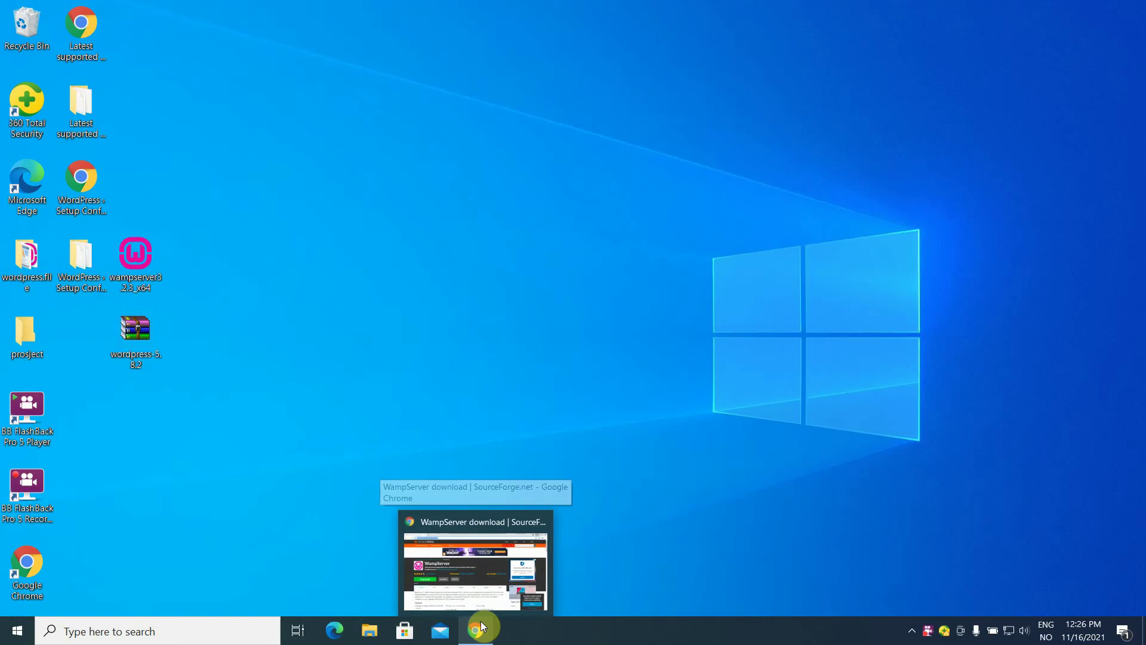
click(483, 627)
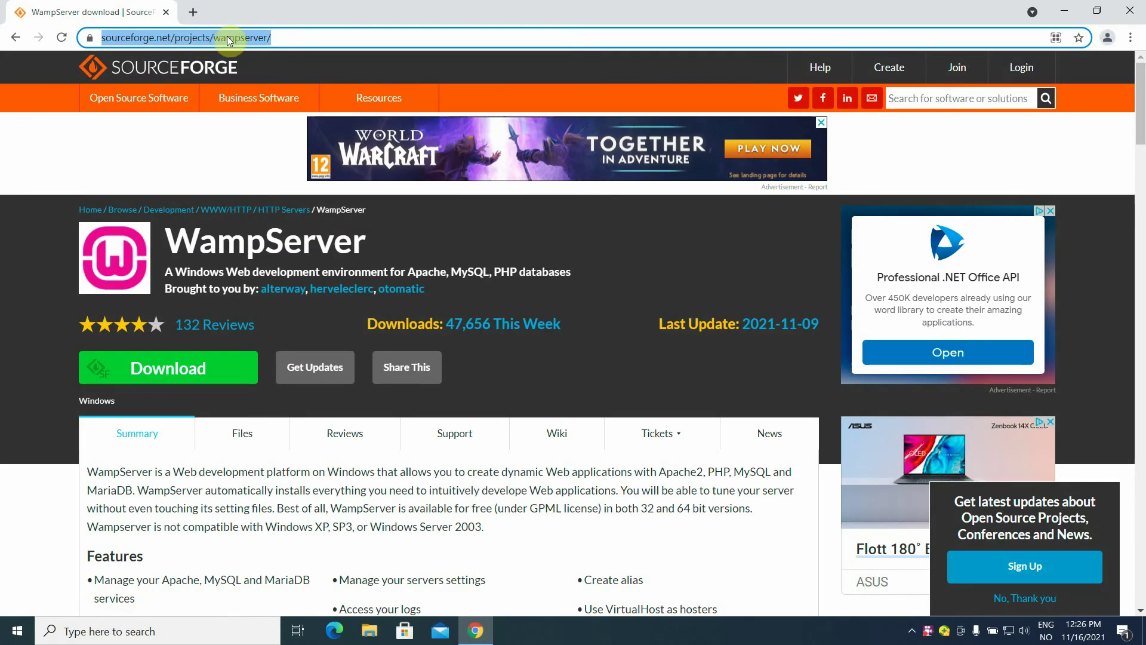
click(15, 39)
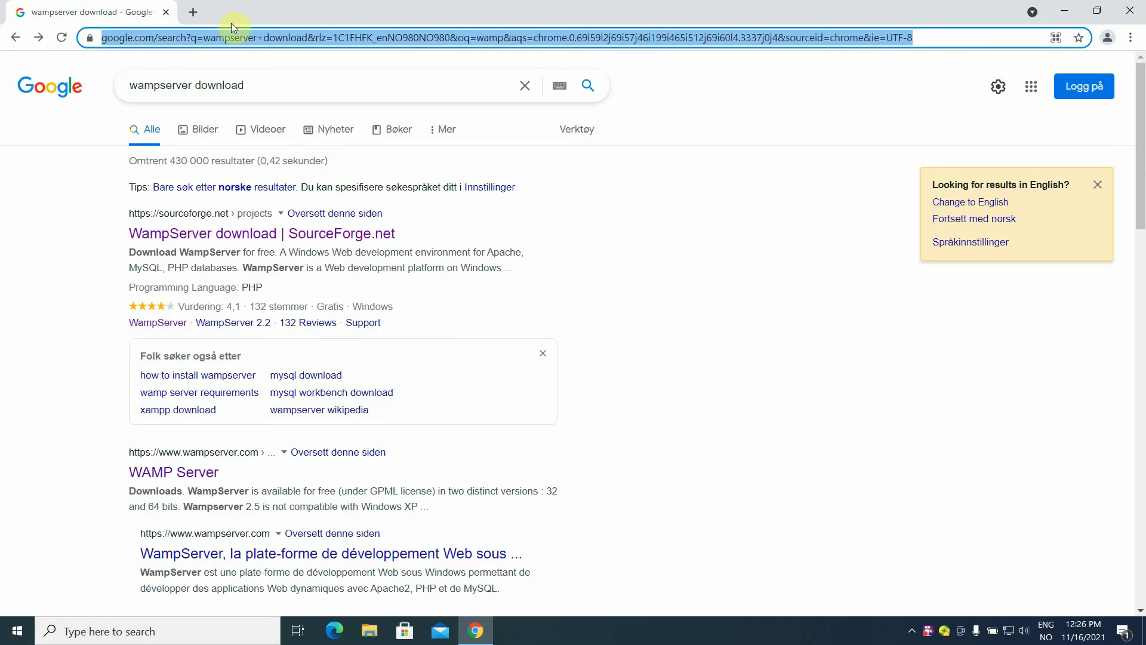
Search for 'wampserver' and open the WampServer project page on SourceForge.
click(248, 36)
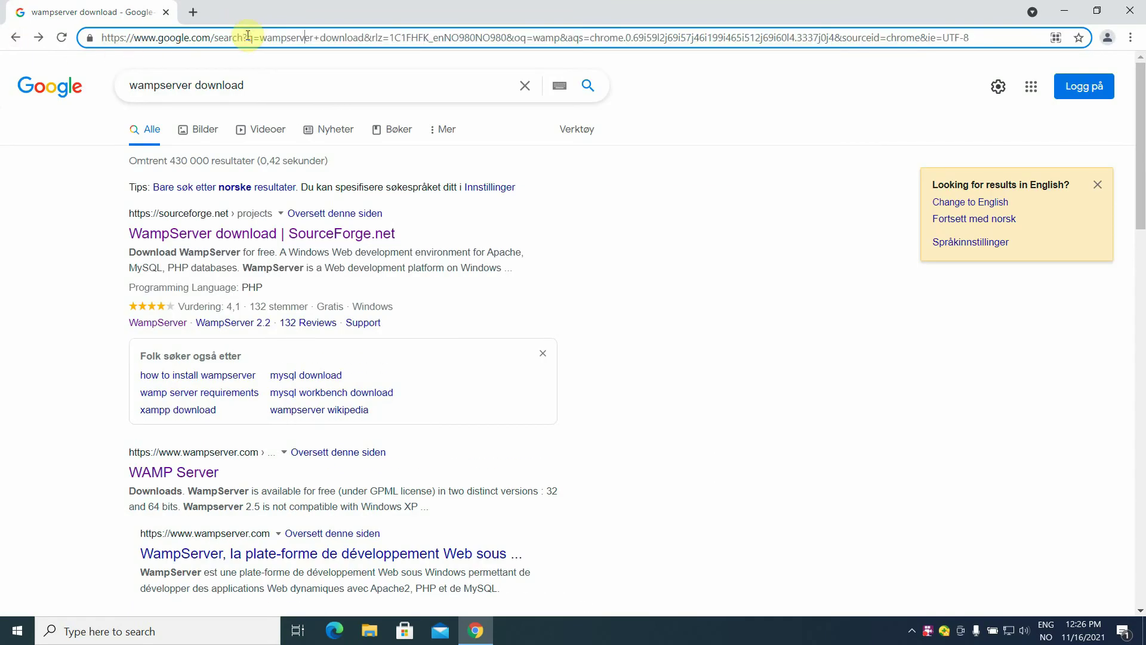
triple_click(247, 36)
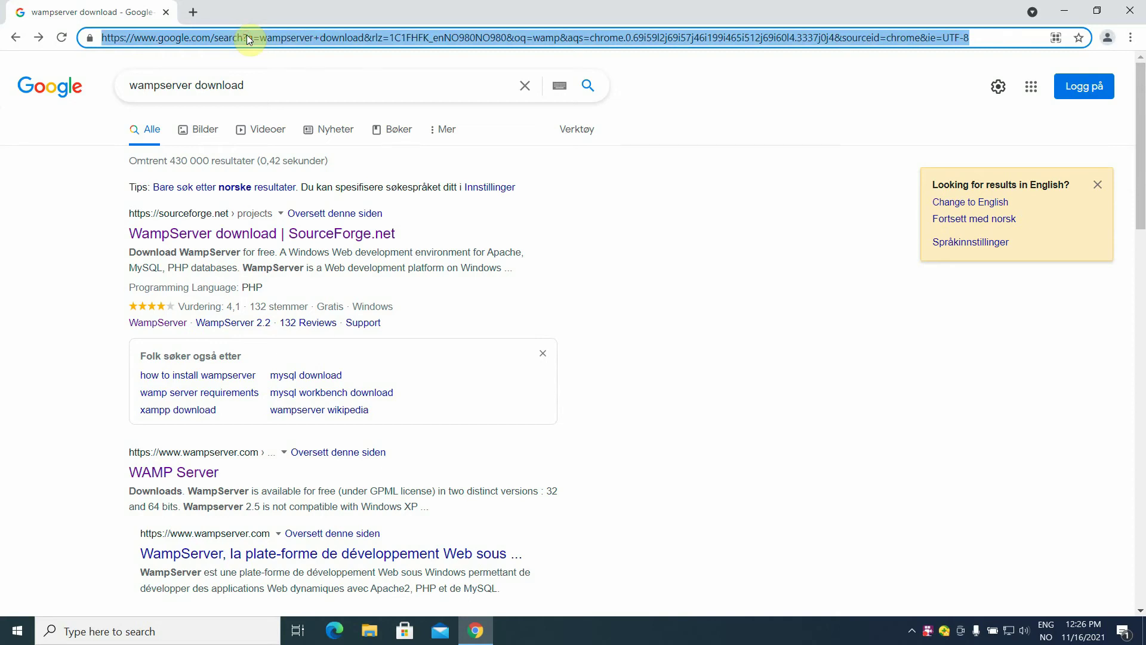
text(wa)
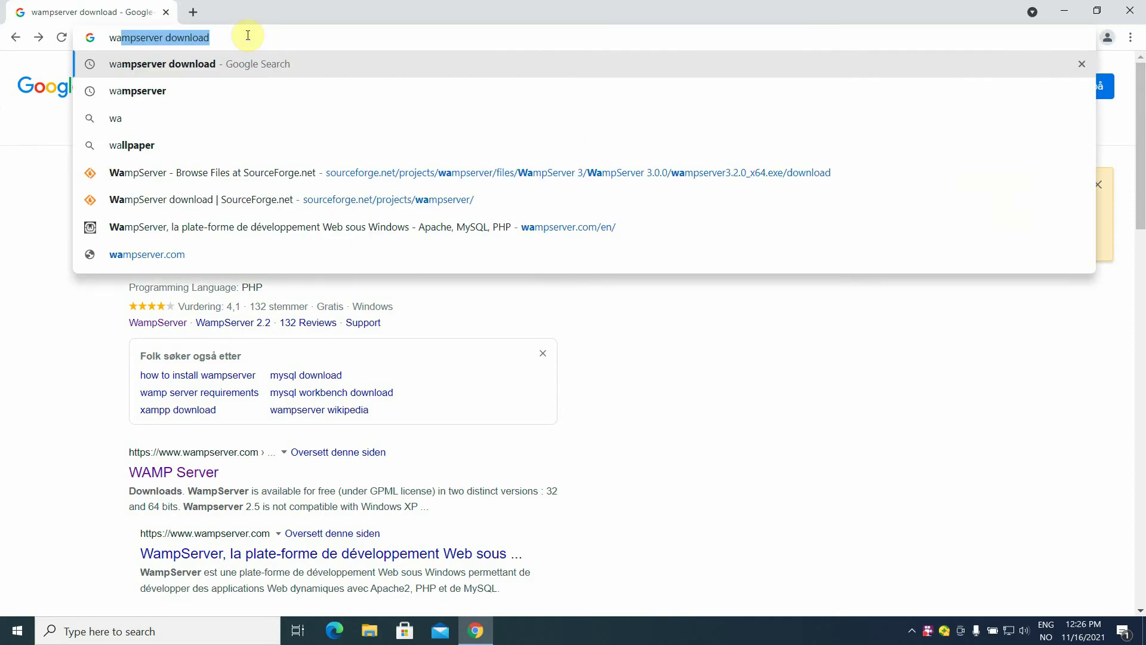
text(mpserve)
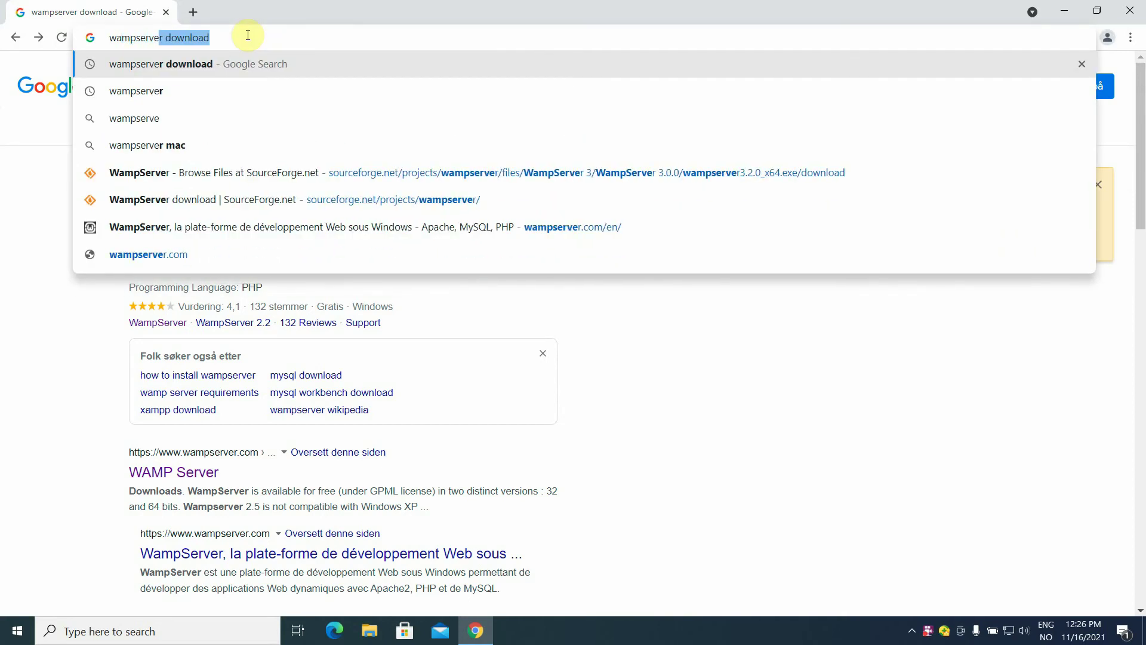
text(r)
key(Return)
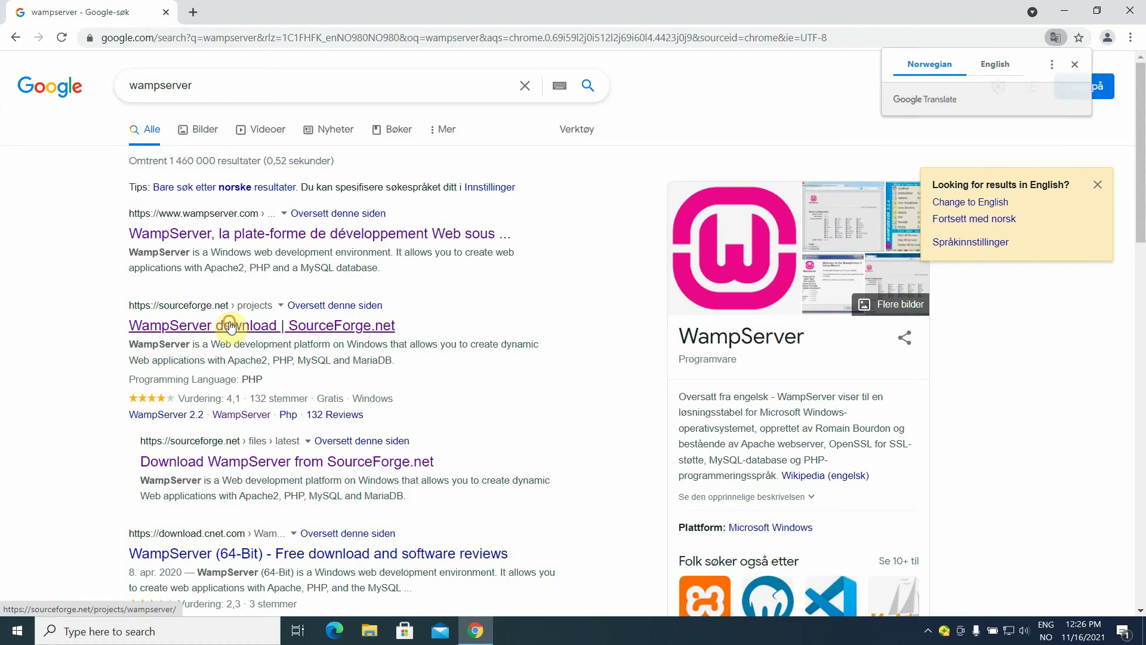
click(231, 327)
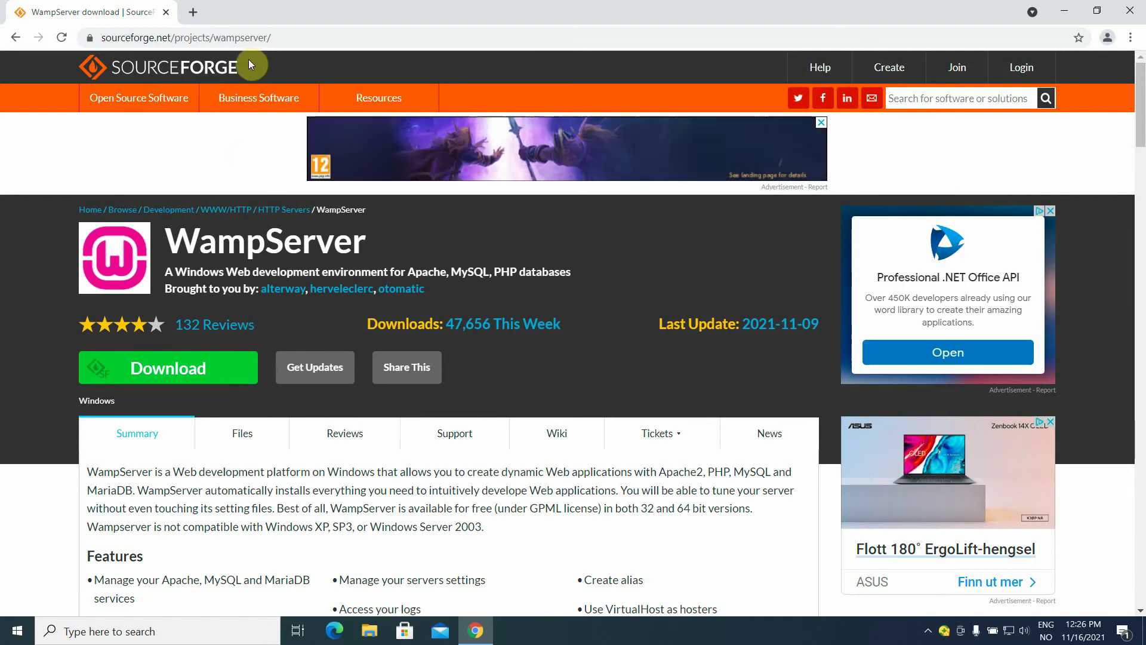
click(249, 38)
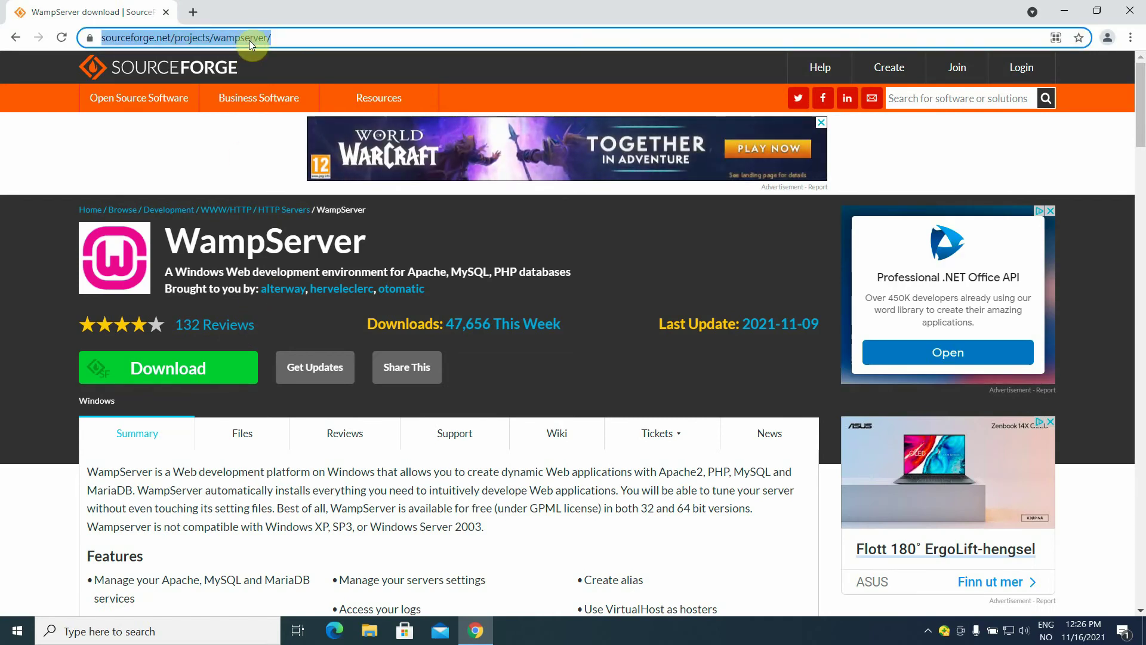
Visit wordpress.org, view the Download WordPress 5.8.2 page, then close Chrome.
text(wordpre)
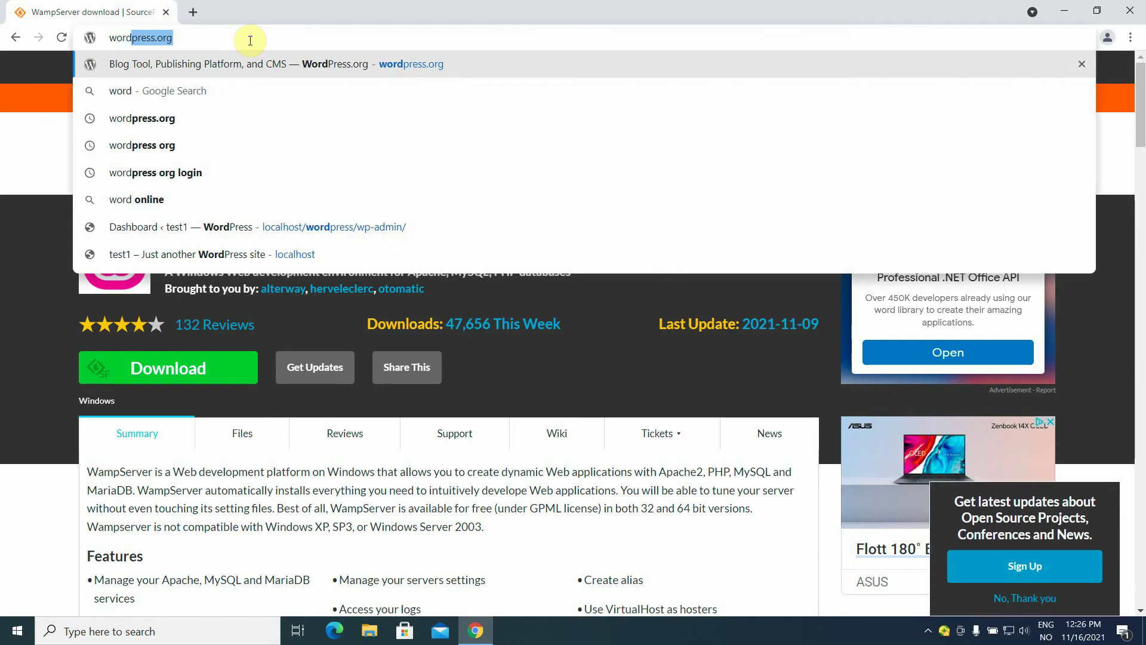
text(ss)
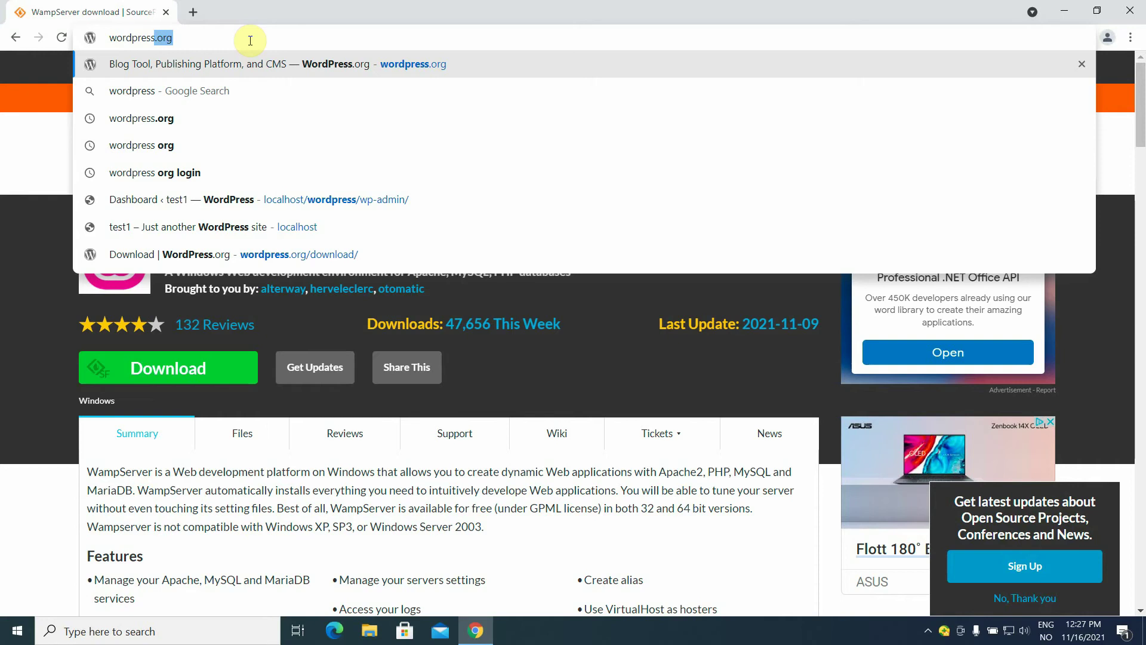
key(Return)
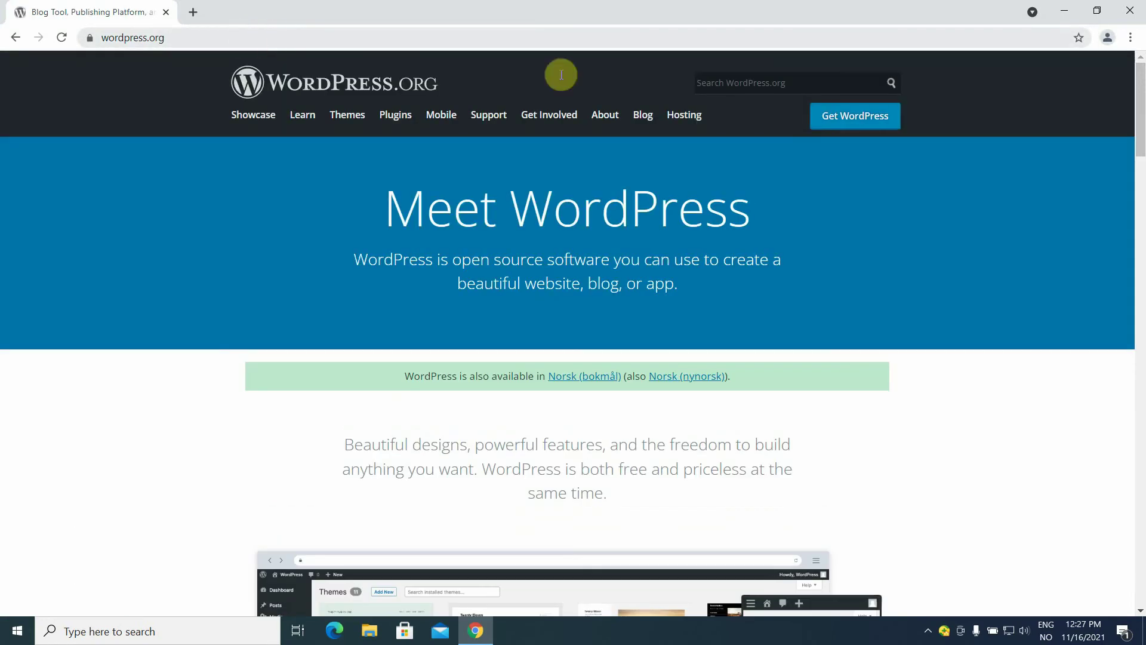
click(839, 121)
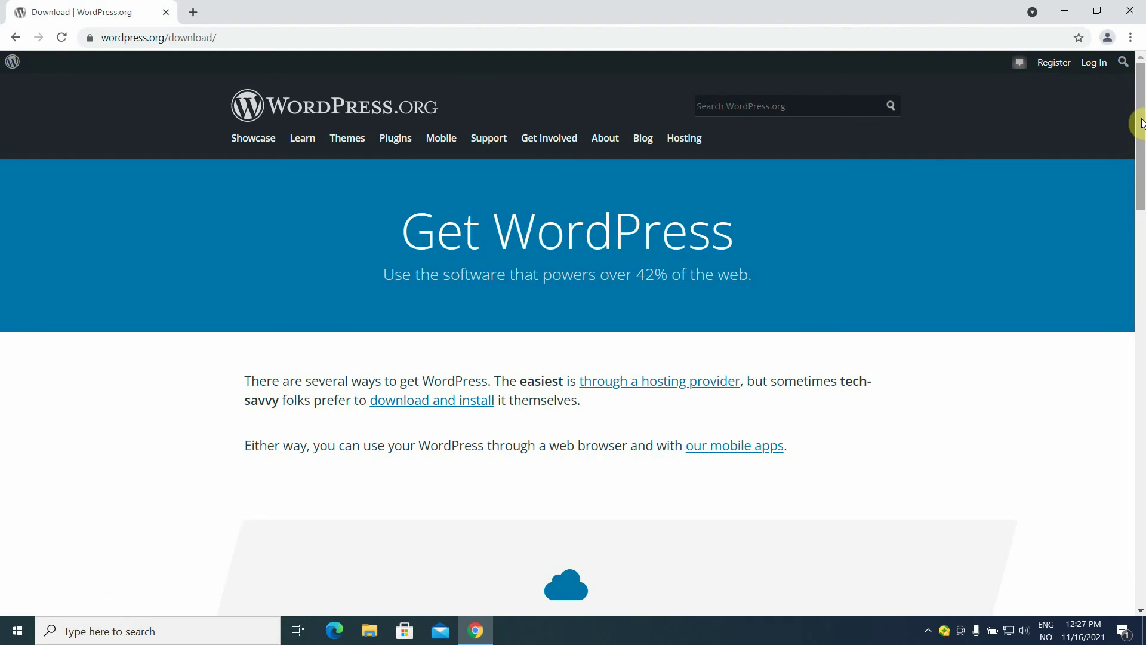
drag(1142, 124, 1141, 346)
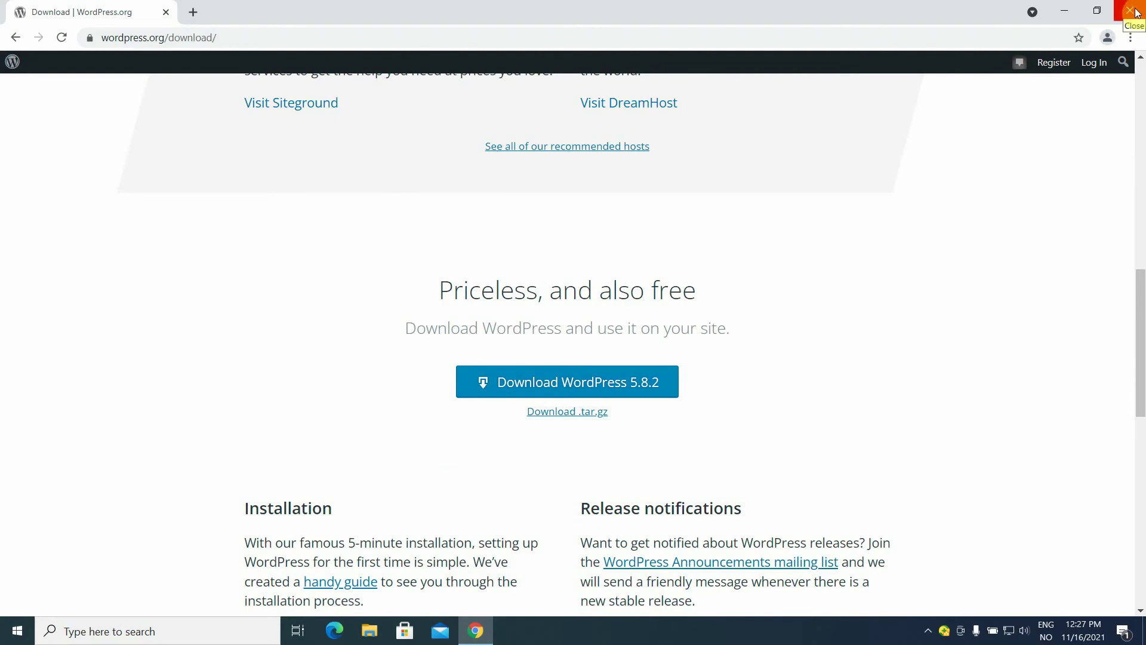
click(1132, 10)
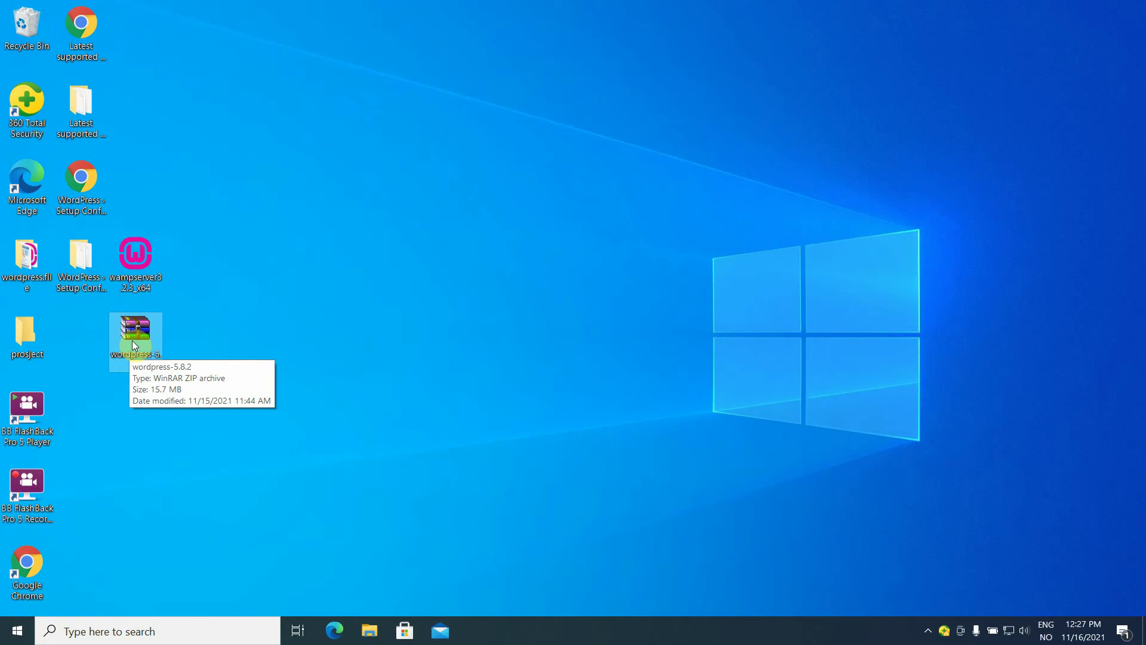
Open wordpress-5.8.2.zip, drag its wordpress folder onto the desktop, and close WinRAR.
double_click(132, 345)
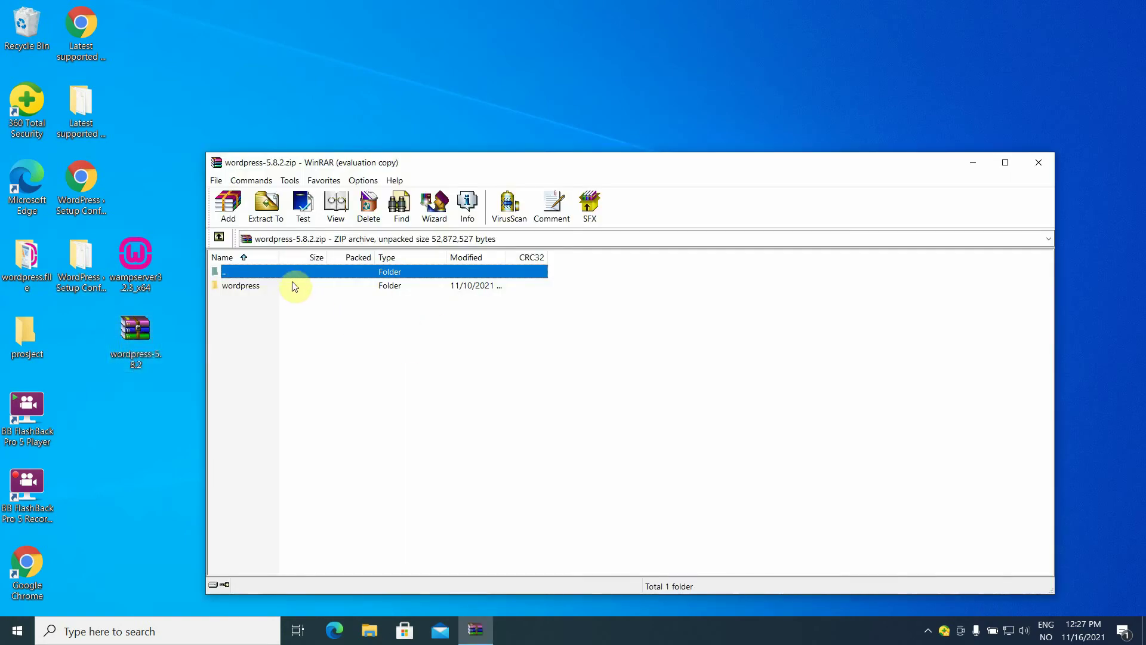
drag(292, 285, 157, 314)
drag(89, 336, 89, 336)
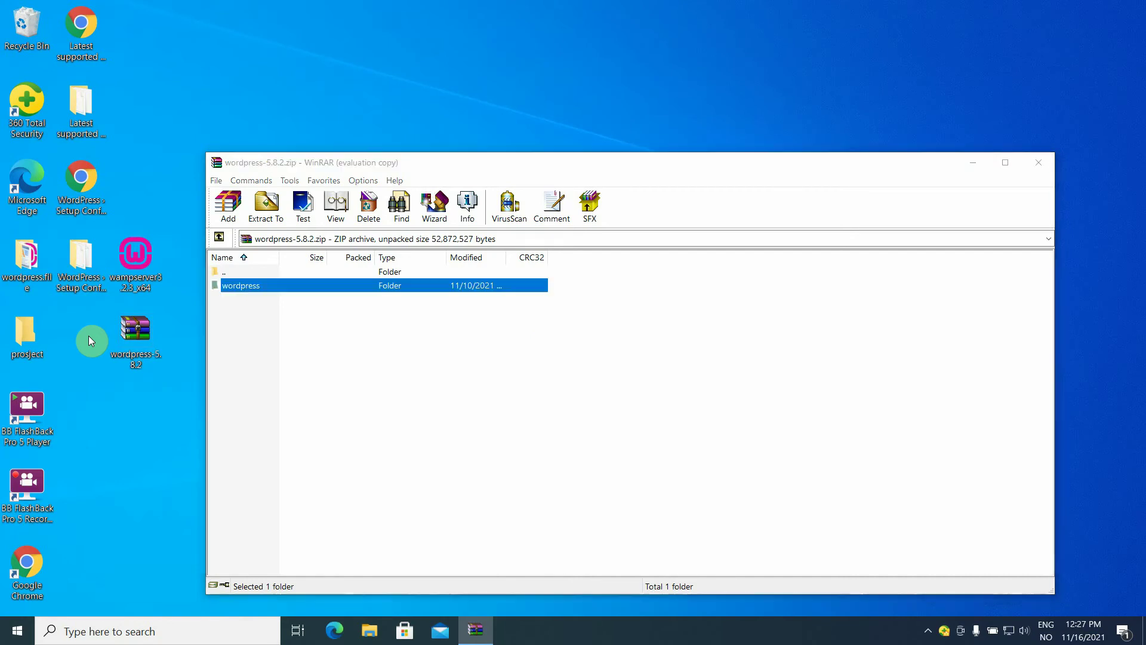
click(111, 442)
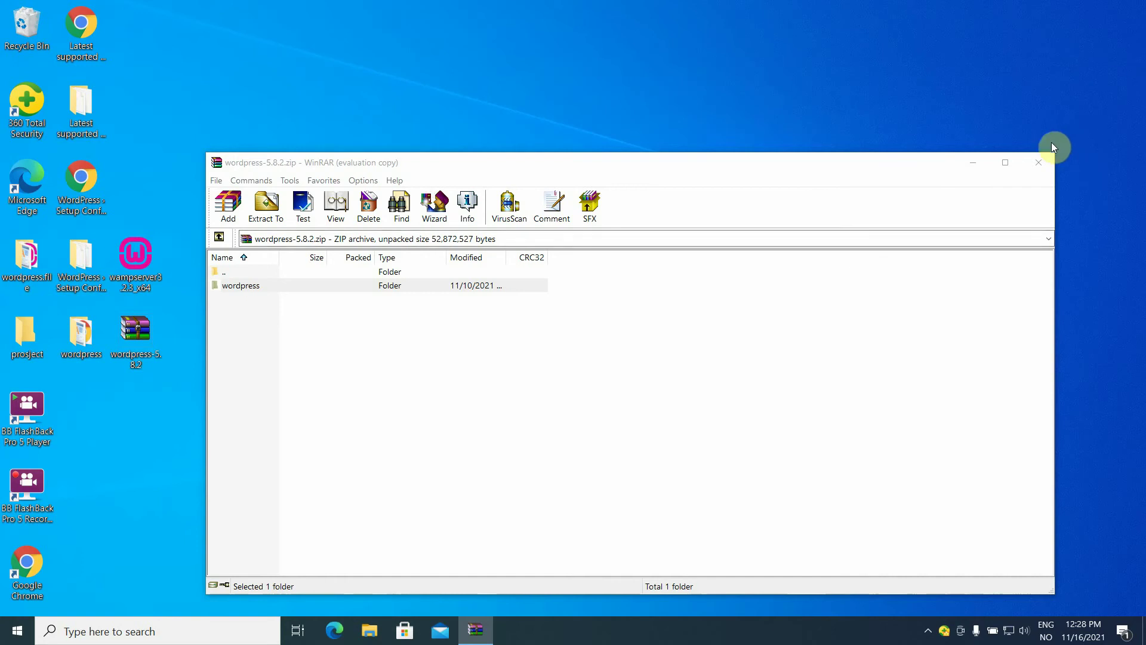
click(1042, 165)
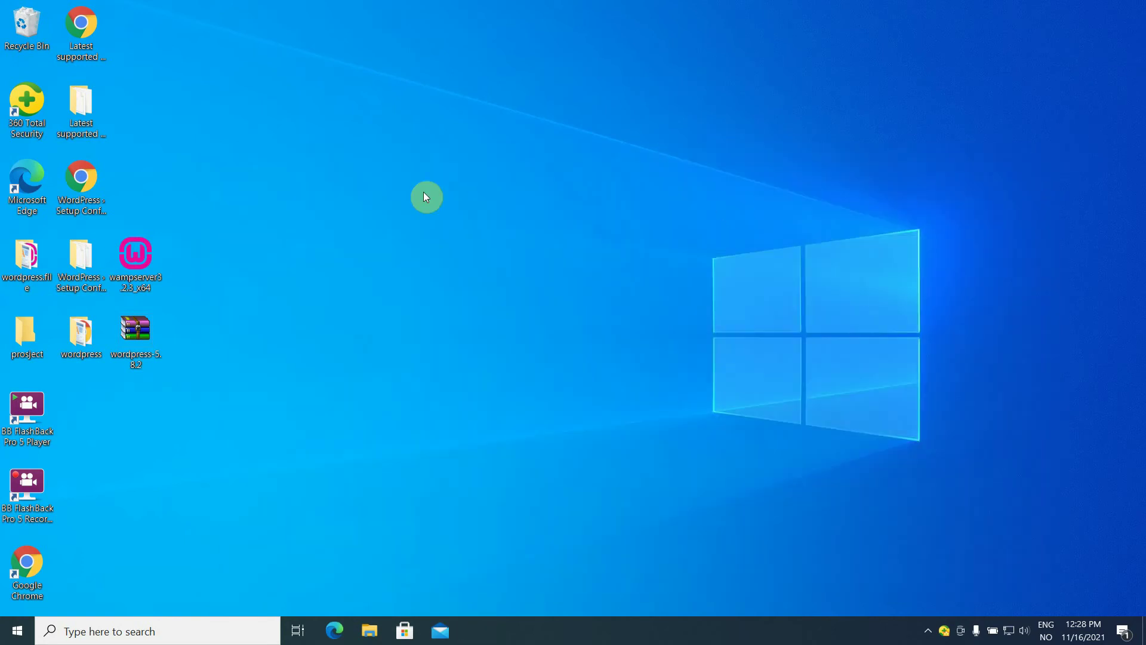
Create two new desktop folders named wp1 and wpmulti.
right_click(258, 109)
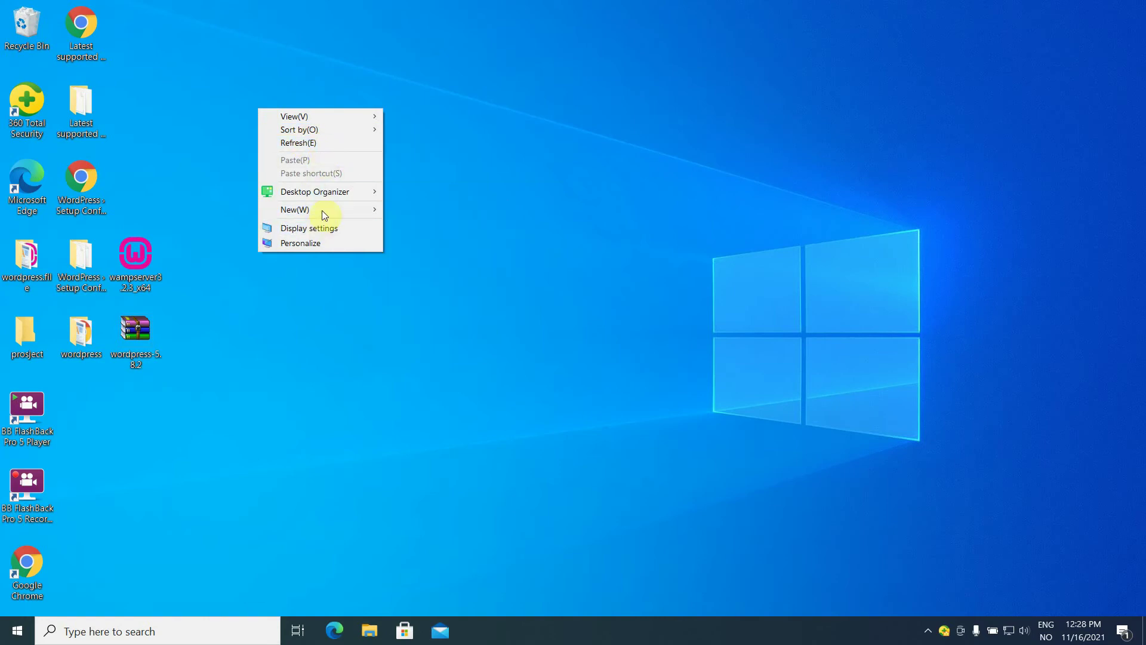
mouse_move(324, 212)
click(444, 212)
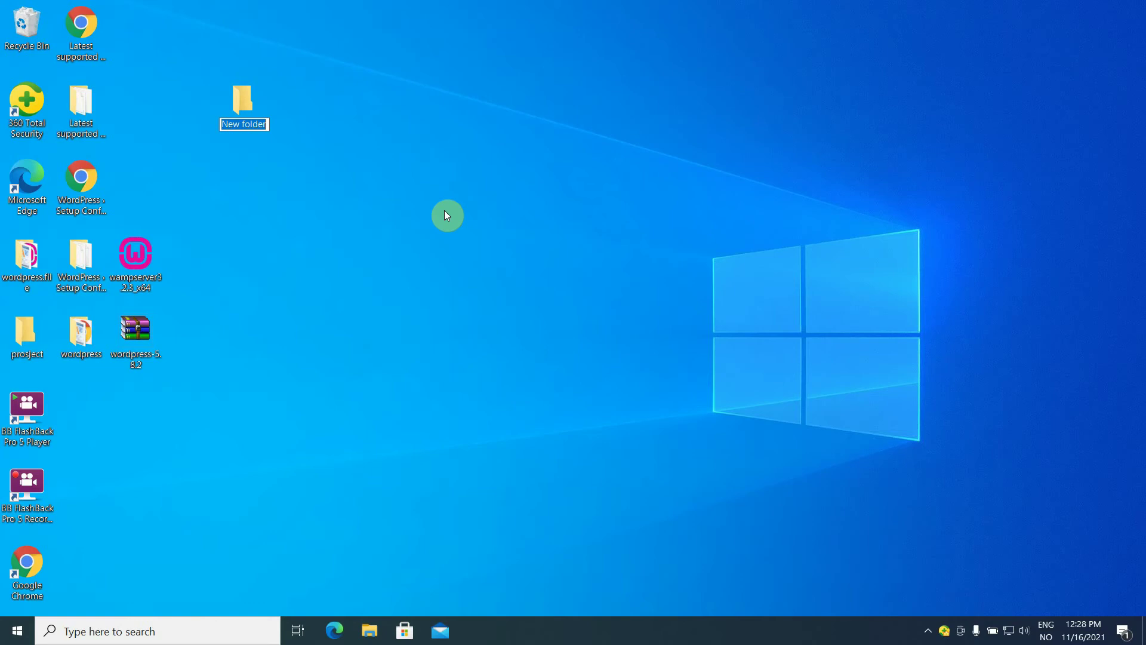
text(wp1)
key(Return)
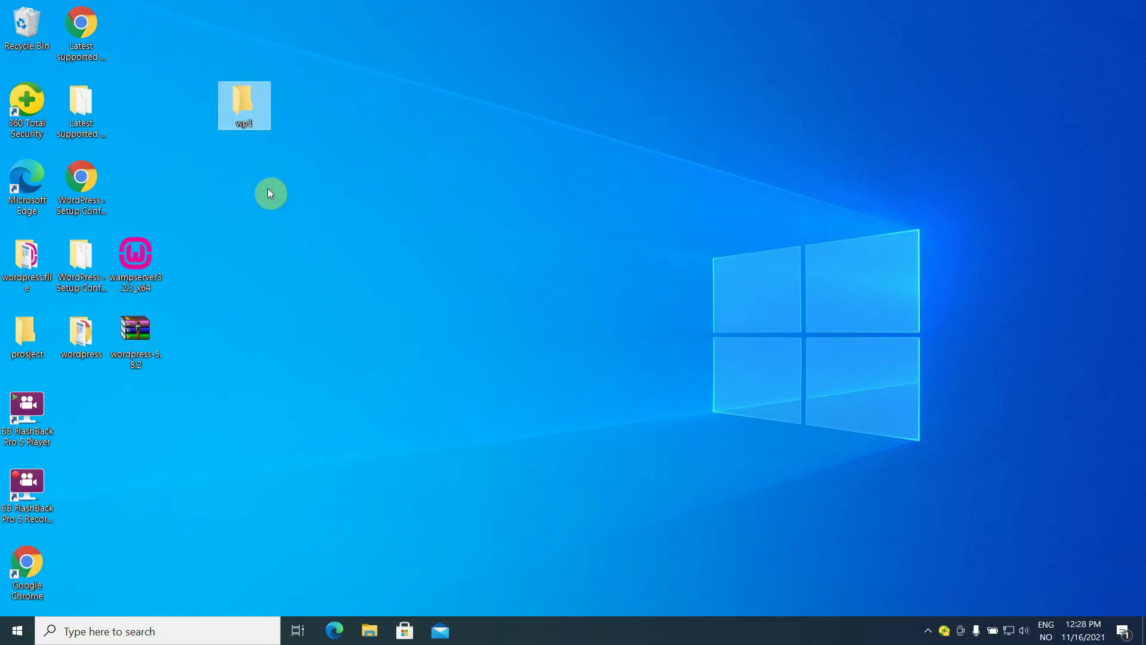
right_click(268, 189)
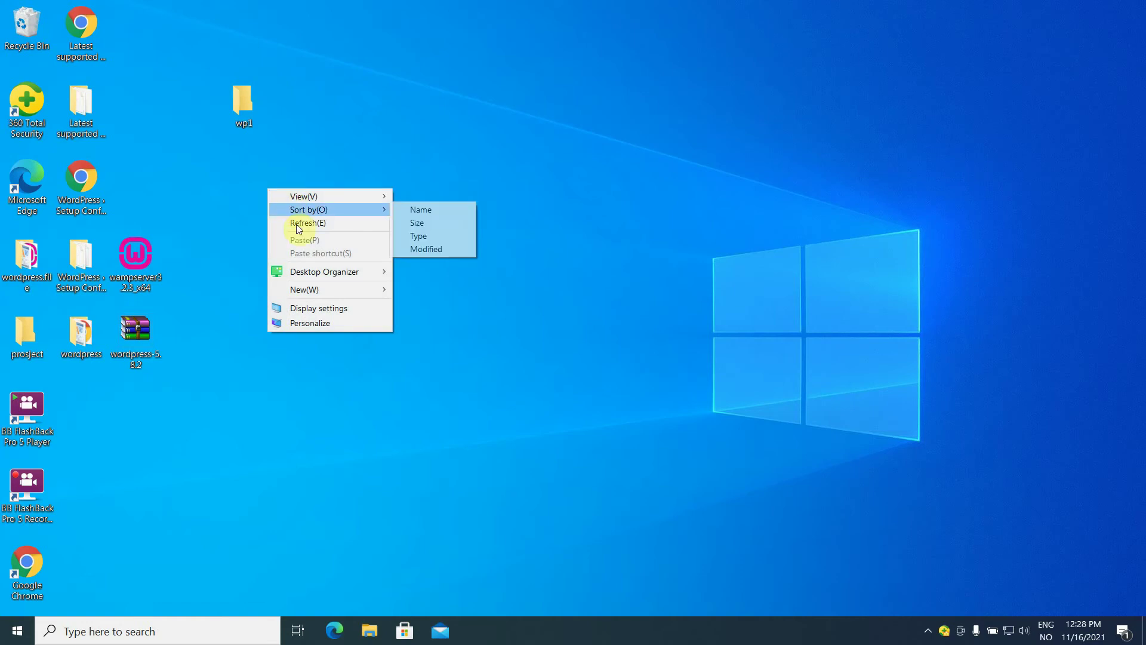
mouse_move(332, 291)
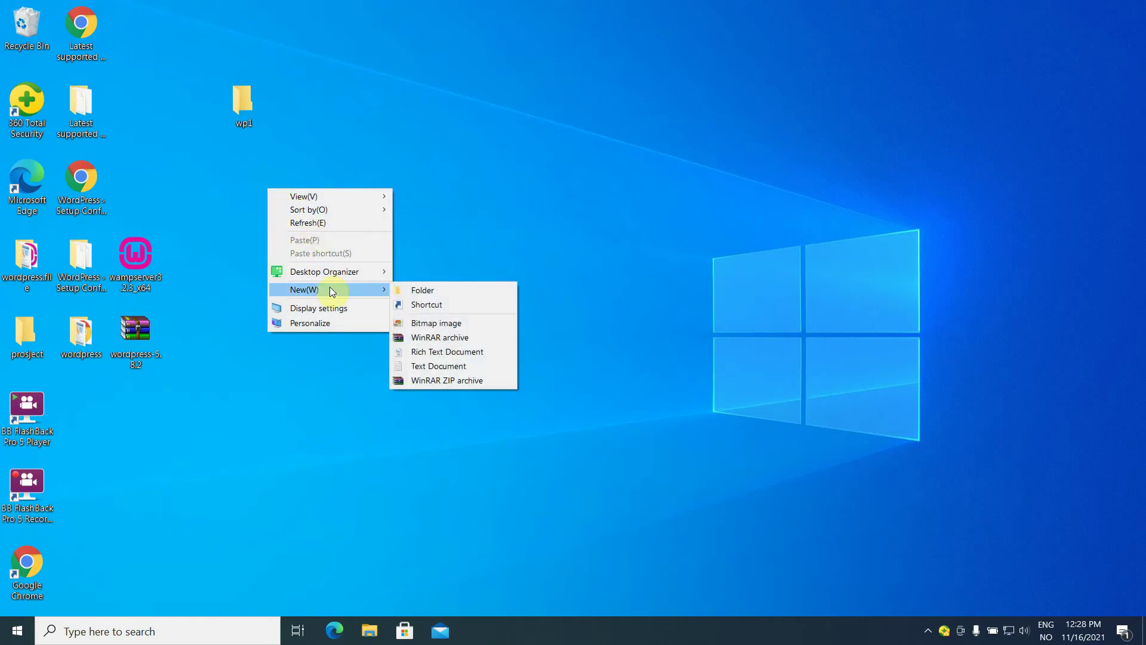
click(422, 290)
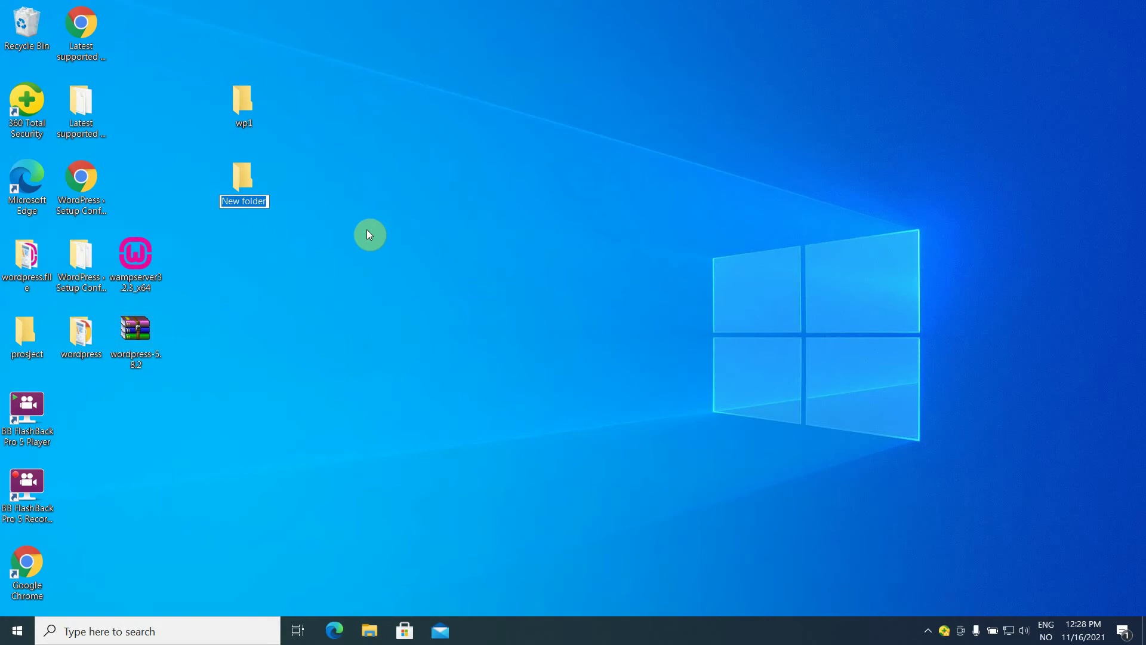
text(wpmulti)
key(Return)
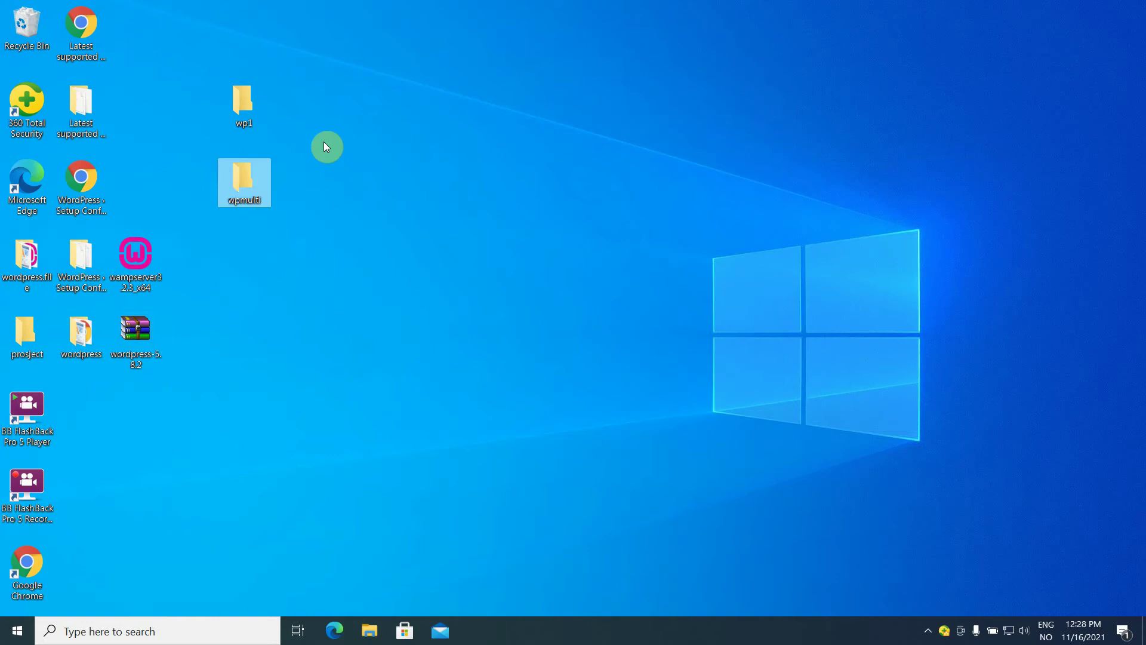
Create a third desktop folder named wpnetwork.
right_click(324, 142)
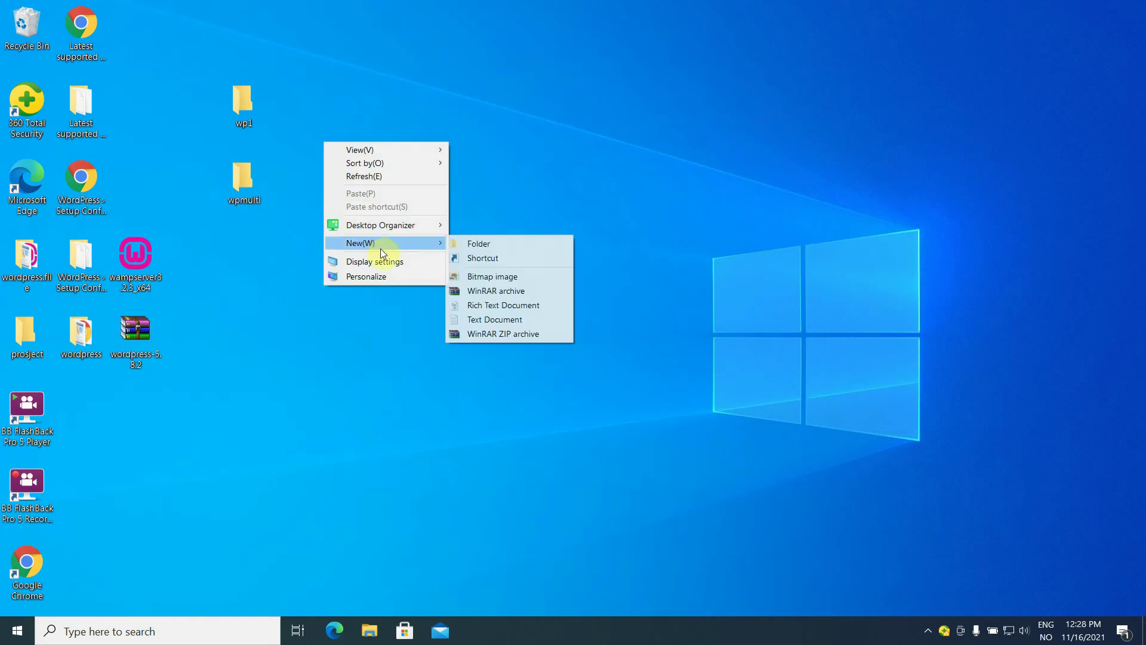
mouse_move(397, 243)
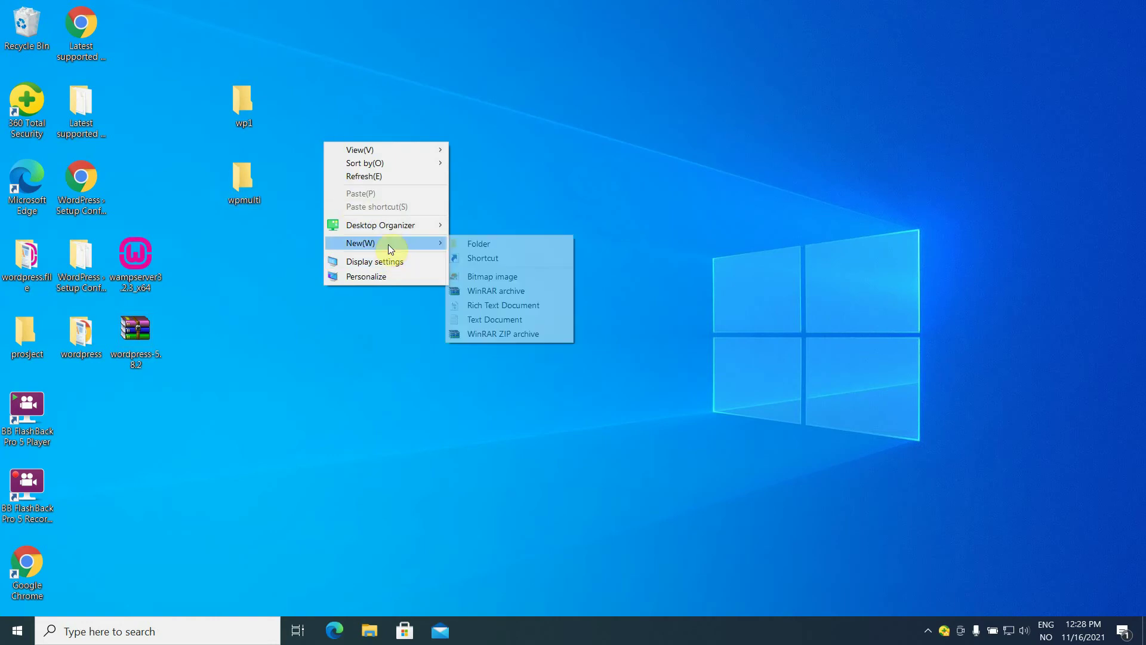
click(481, 245)
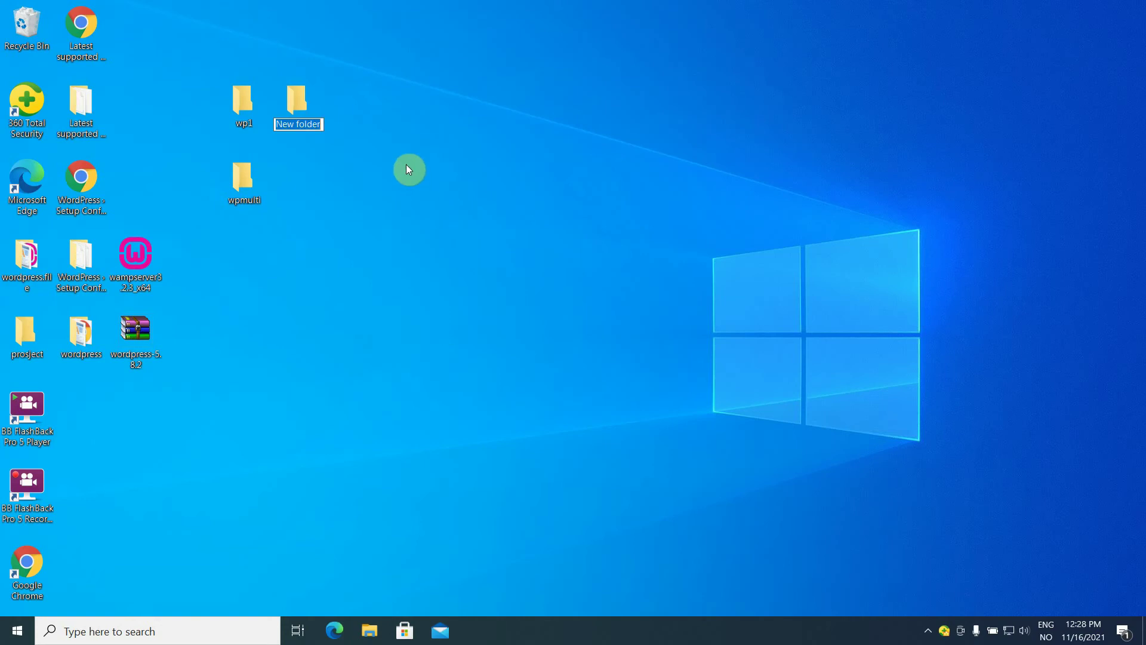
text(wp)
key(BackSpace)
key(BackSpace)
text(rk)
key(Return)
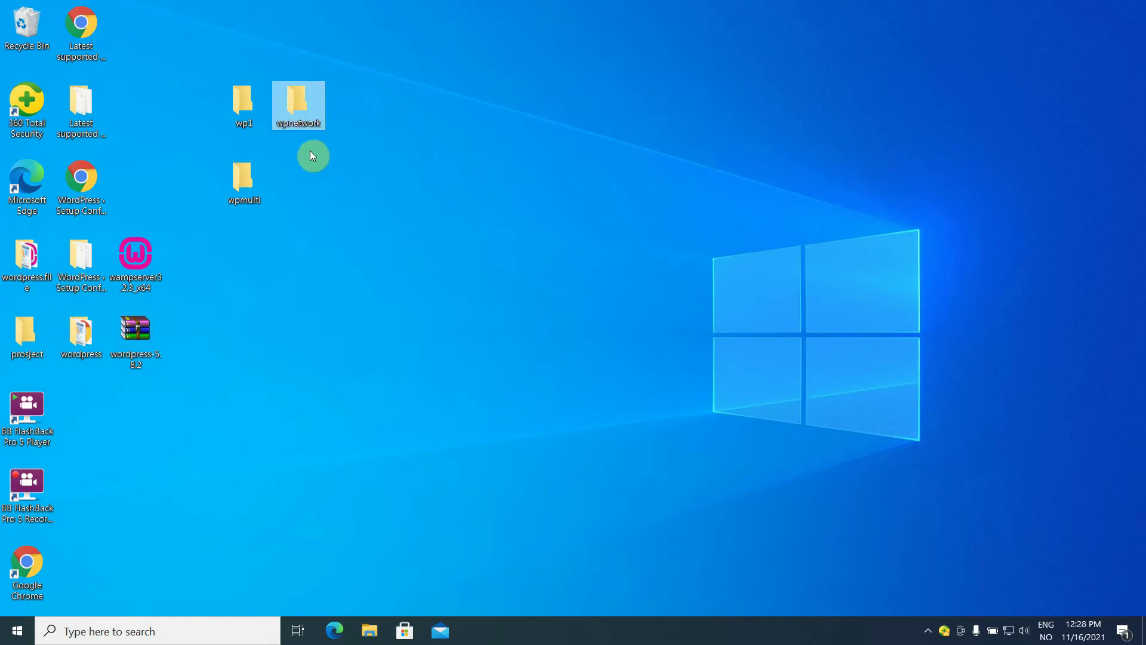
Select all 19 items in the wordpress folder and paste them into wp1.
double_click(81, 351)
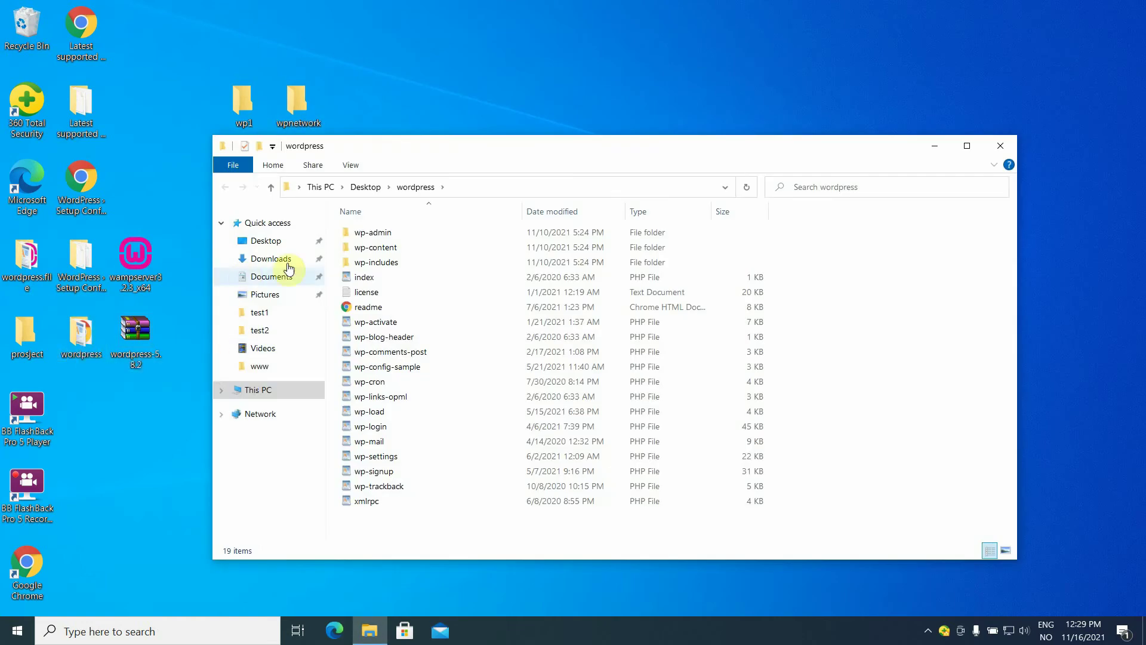
drag(336, 230, 426, 563)
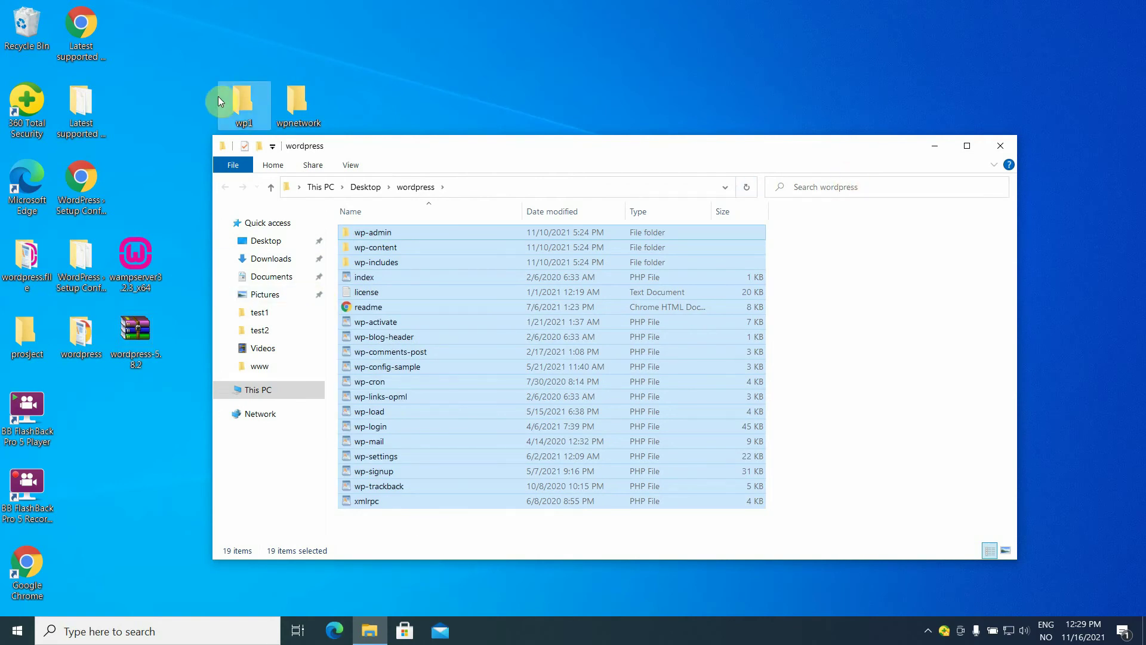
click(232, 103)
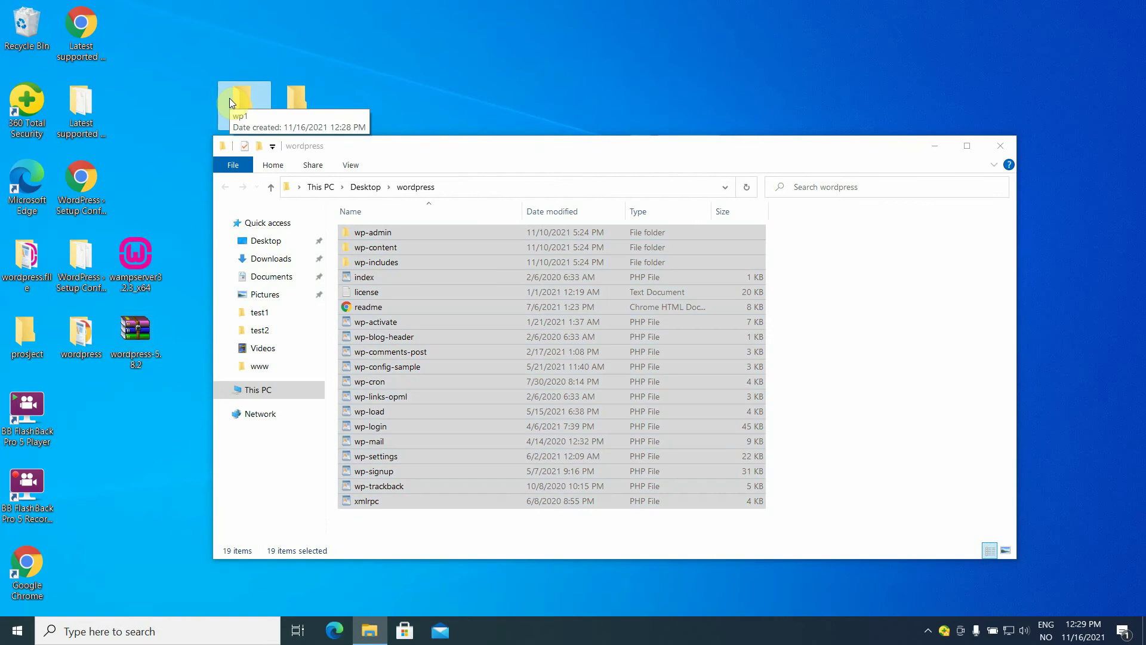
right_click(230, 102)
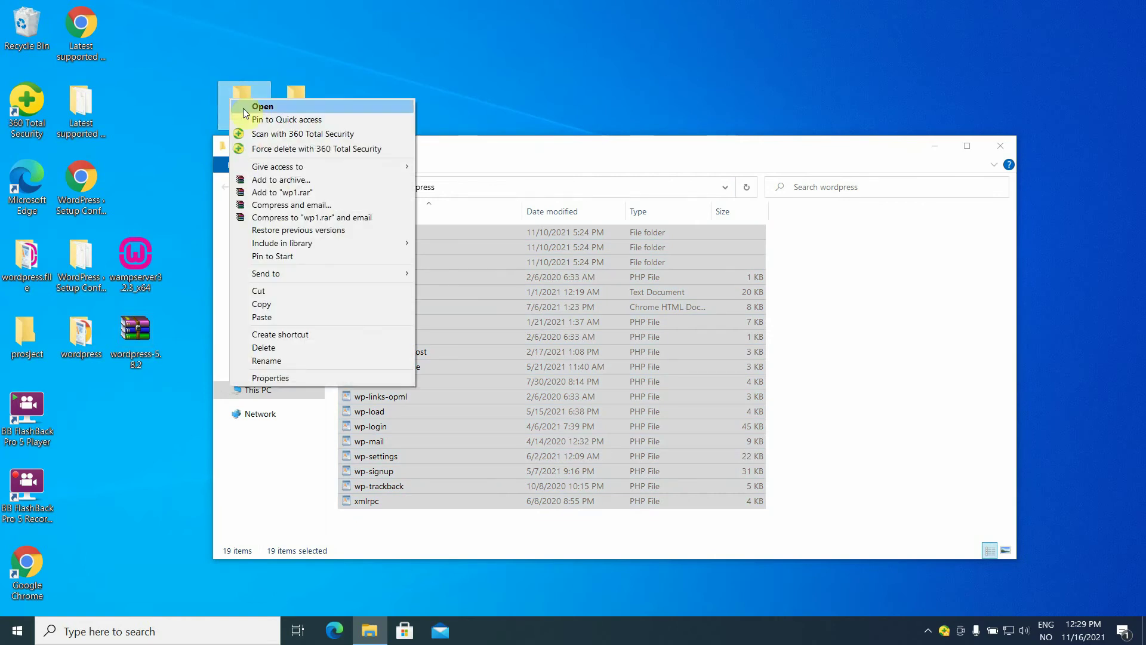
click(297, 320)
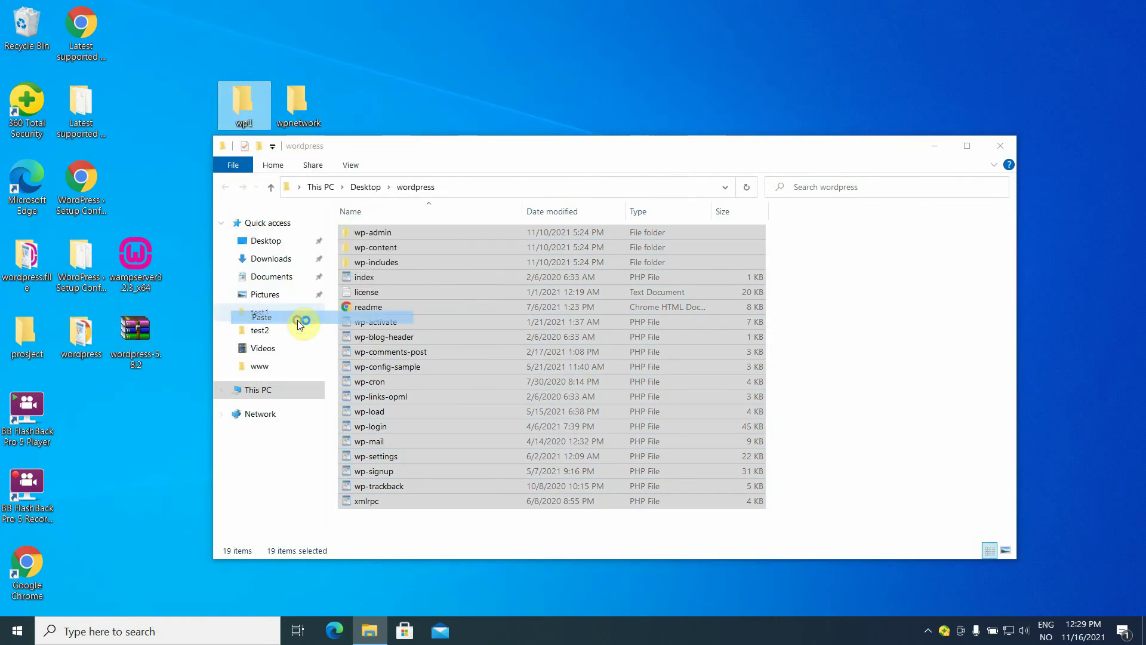
Paste the same wordpress files into the wpnetwork folder.
click(610, 164)
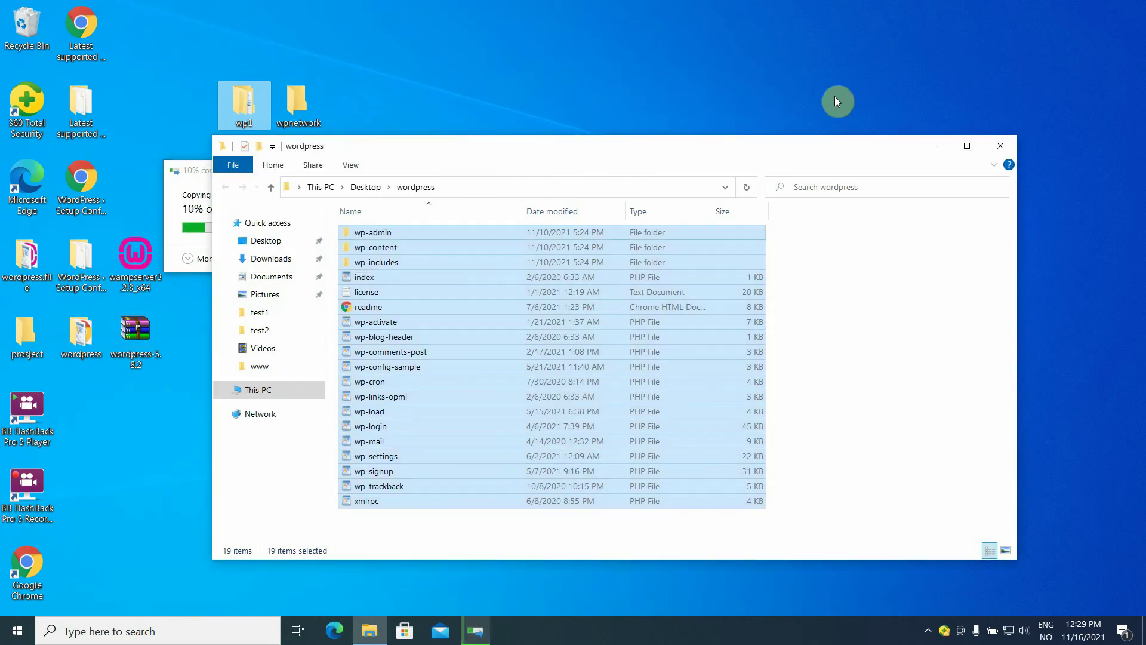
drag(714, 146, 915, 40)
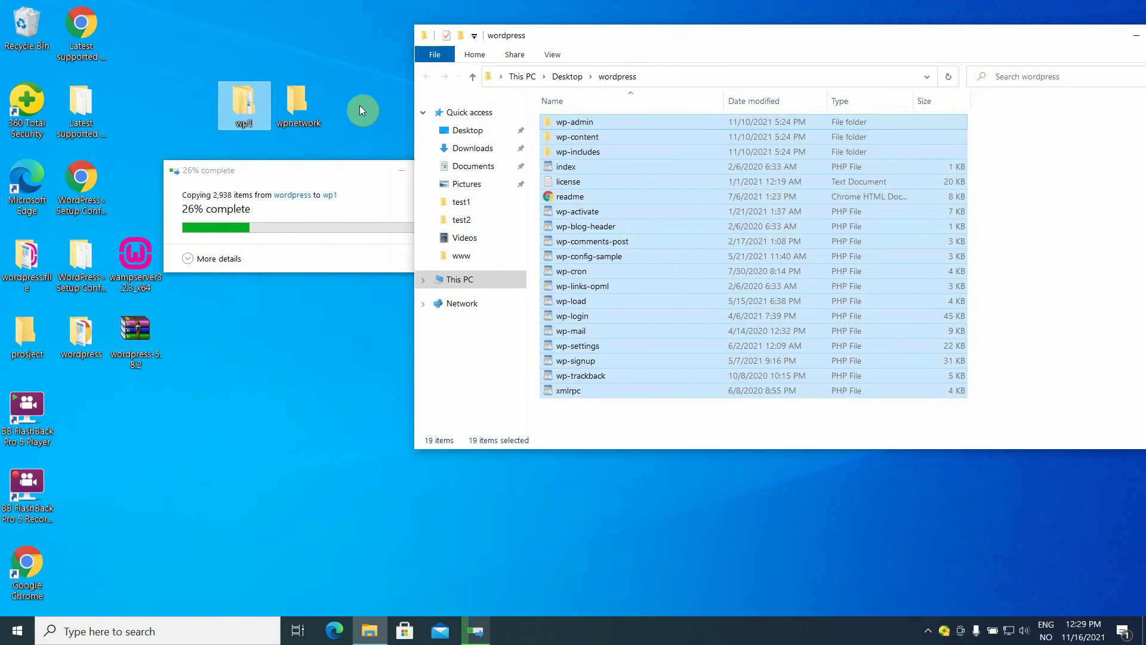
click(301, 107)
right_click(301, 106)
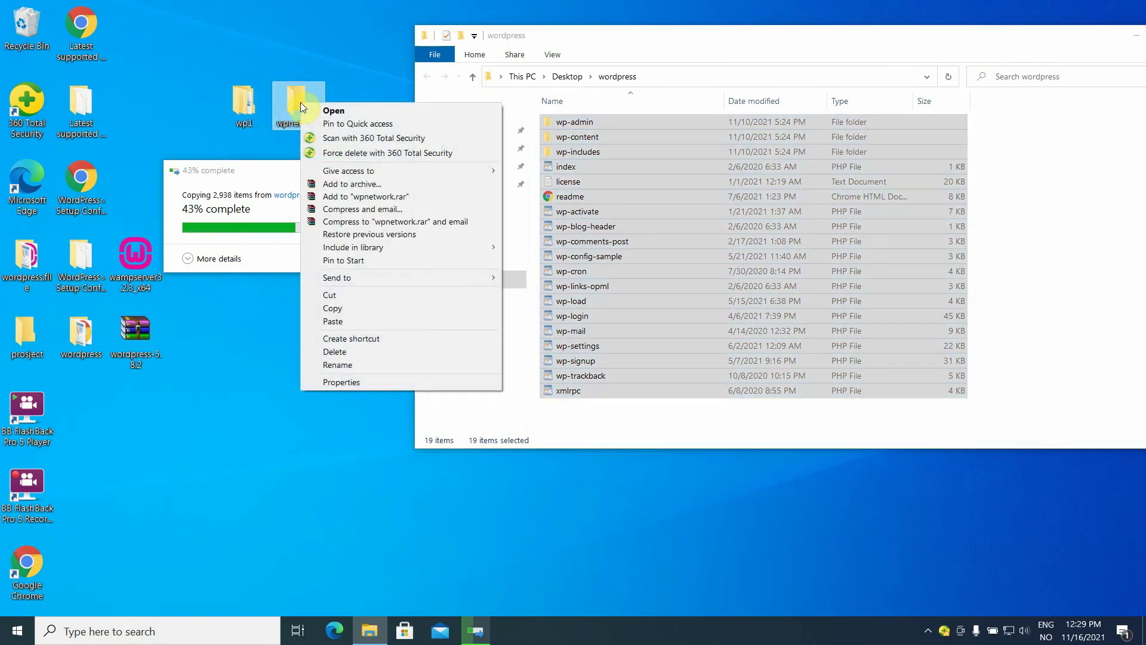
click(362, 321)
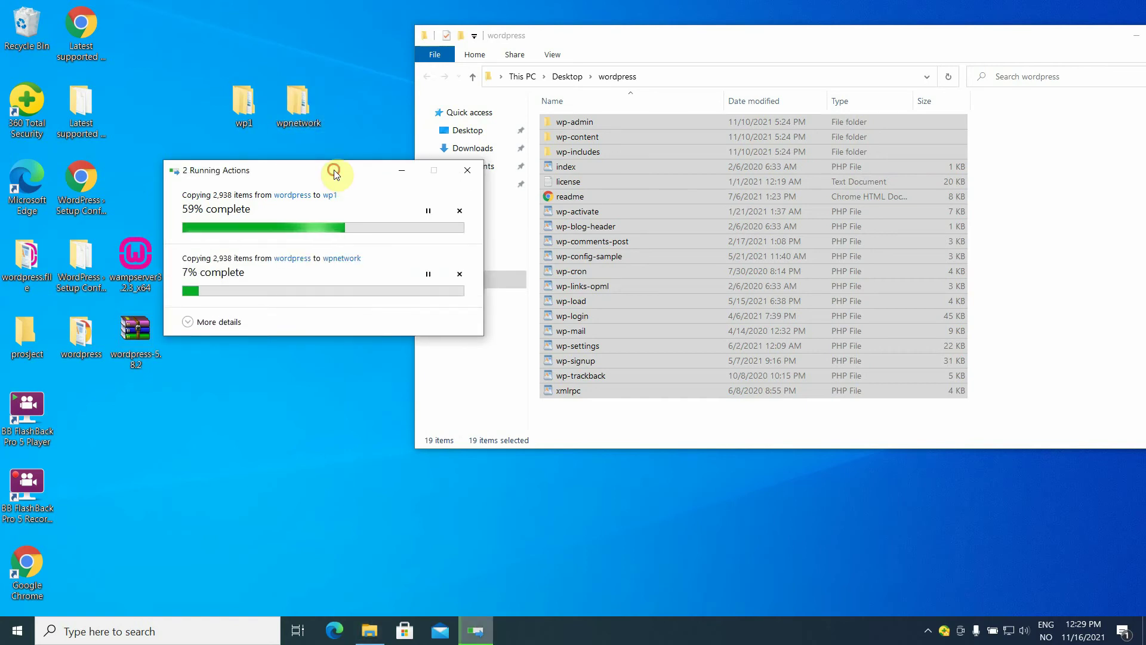
Paste the wordpress files into wpmulti and close the wordpress folder window.
drag(336, 180, 564, 119)
click(233, 184)
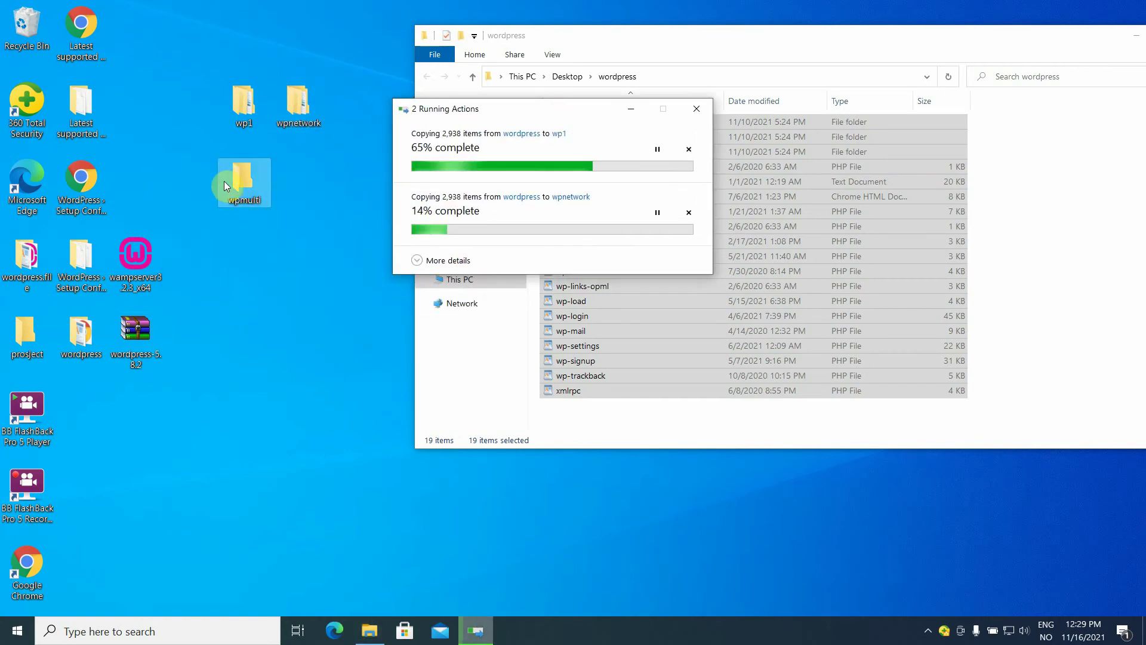
double_click(224, 177)
right_click(225, 176)
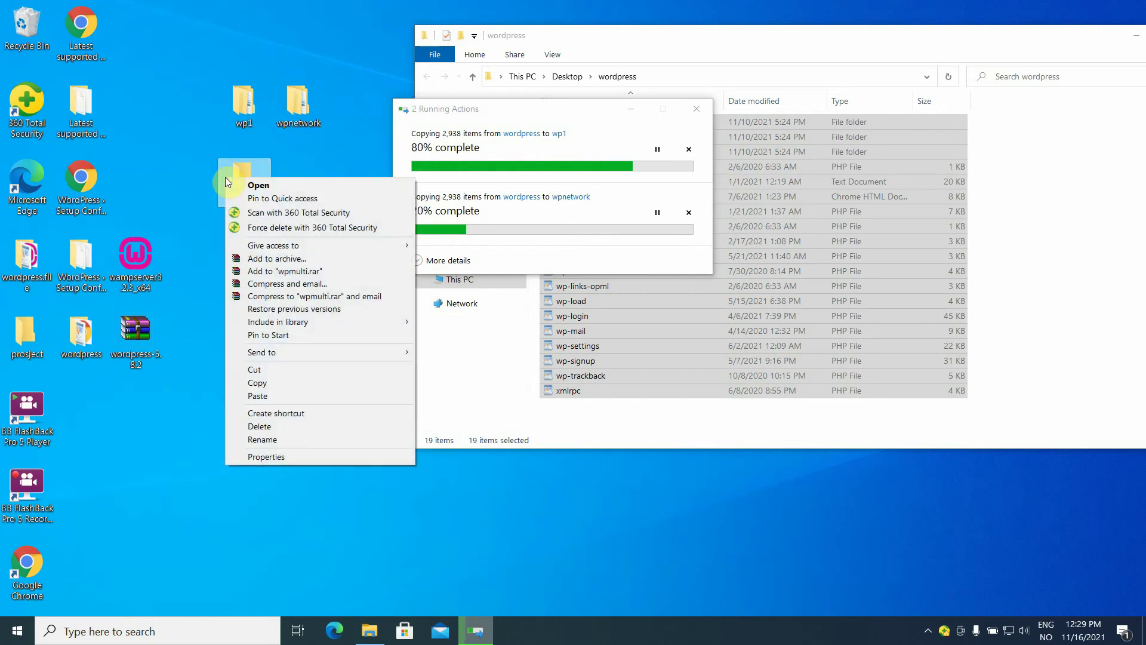
click(299, 395)
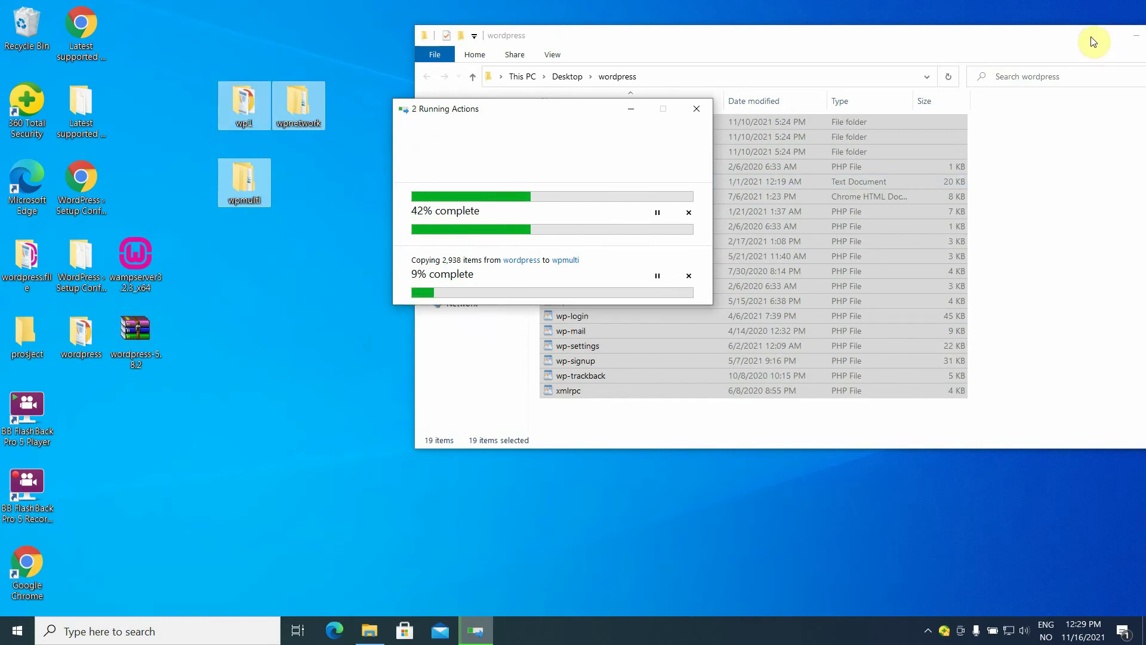
drag(1092, 45, 948, 37)
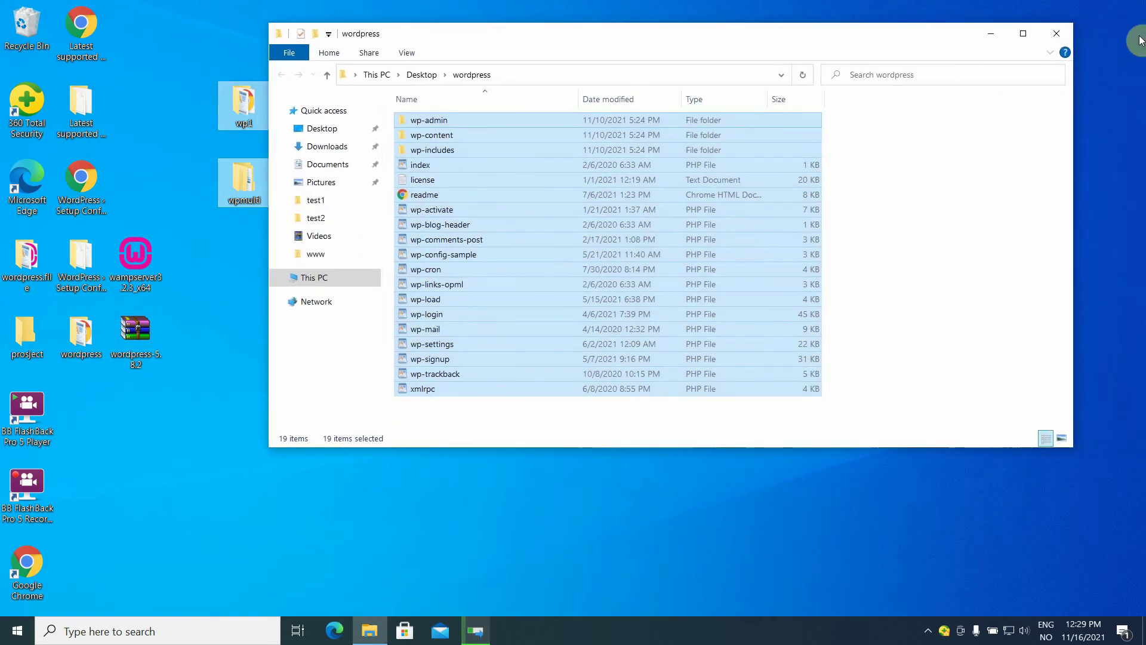
click(1065, 34)
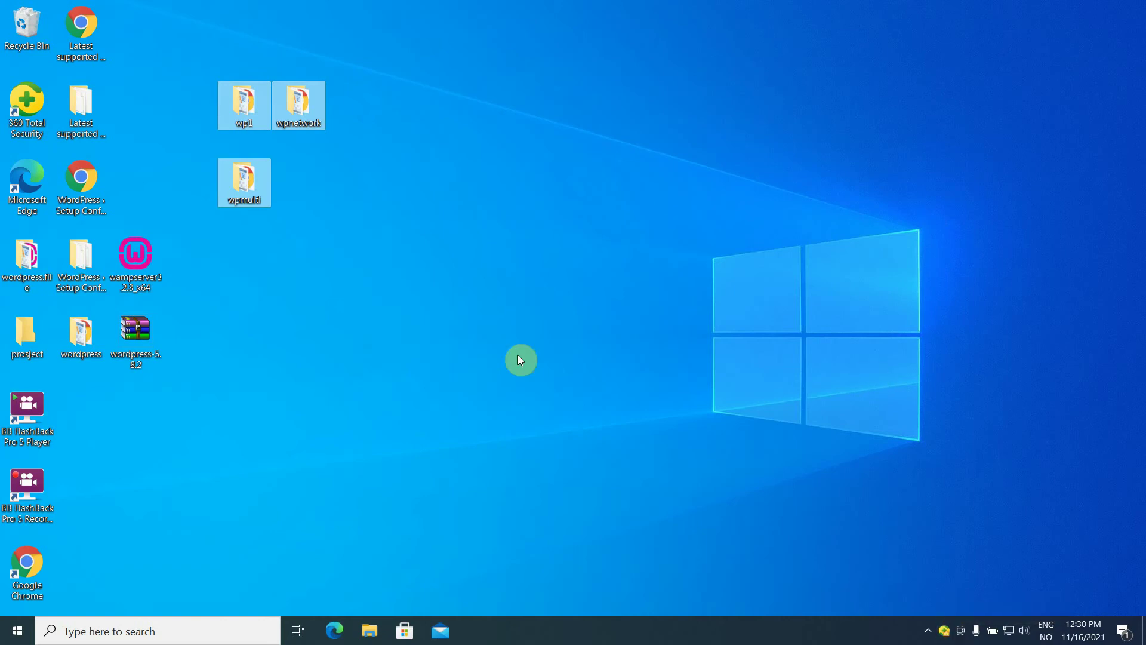
Scan the WampServer installer with 360 Total Security and dismiss the clean results.
right_click(124, 260)
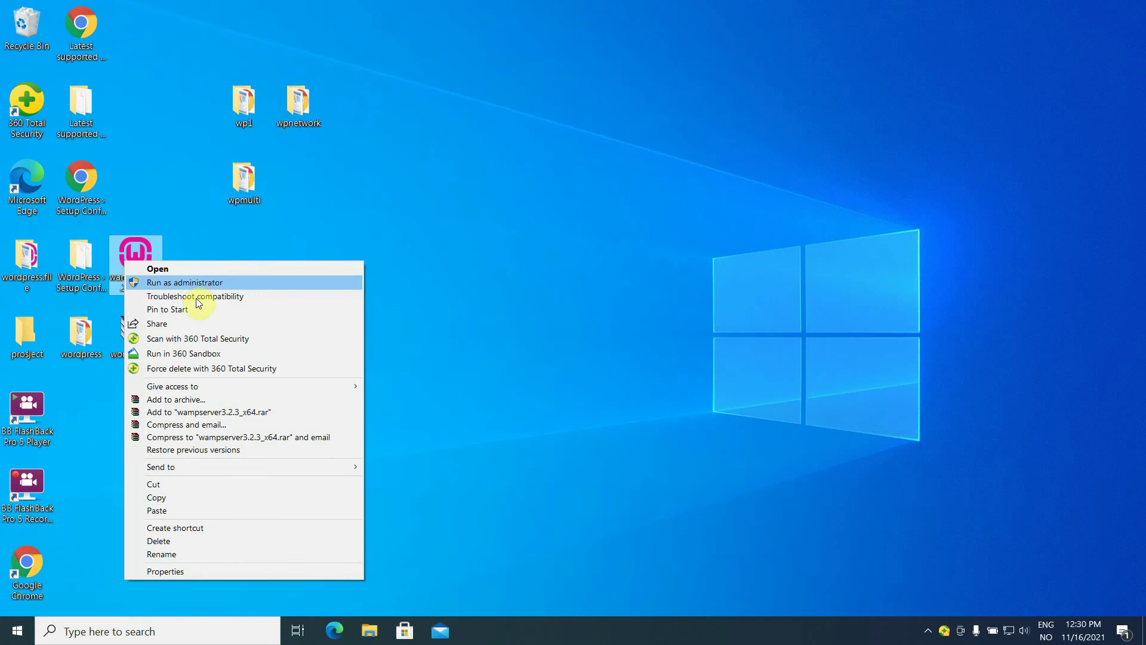
click(204, 339)
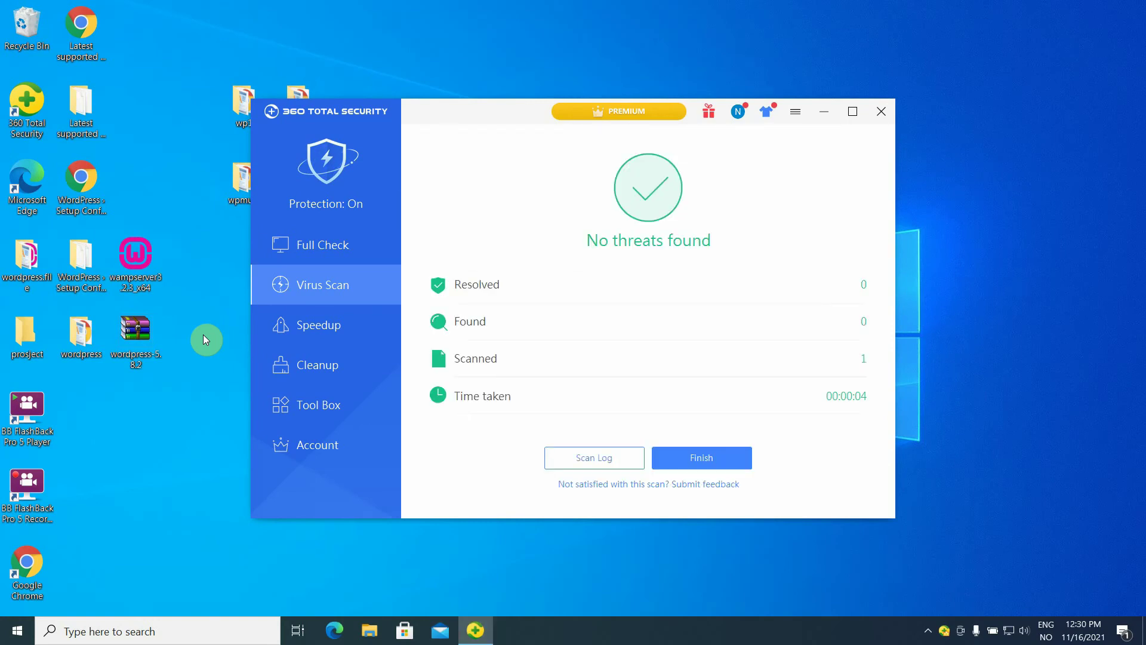
click(697, 461)
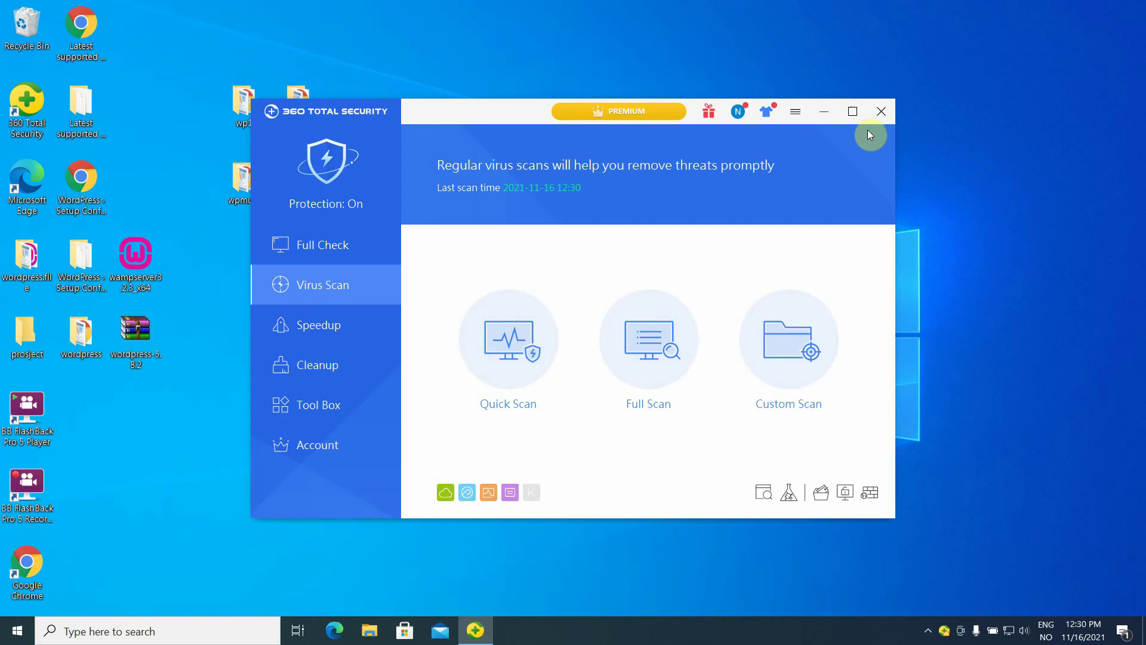
click(880, 112)
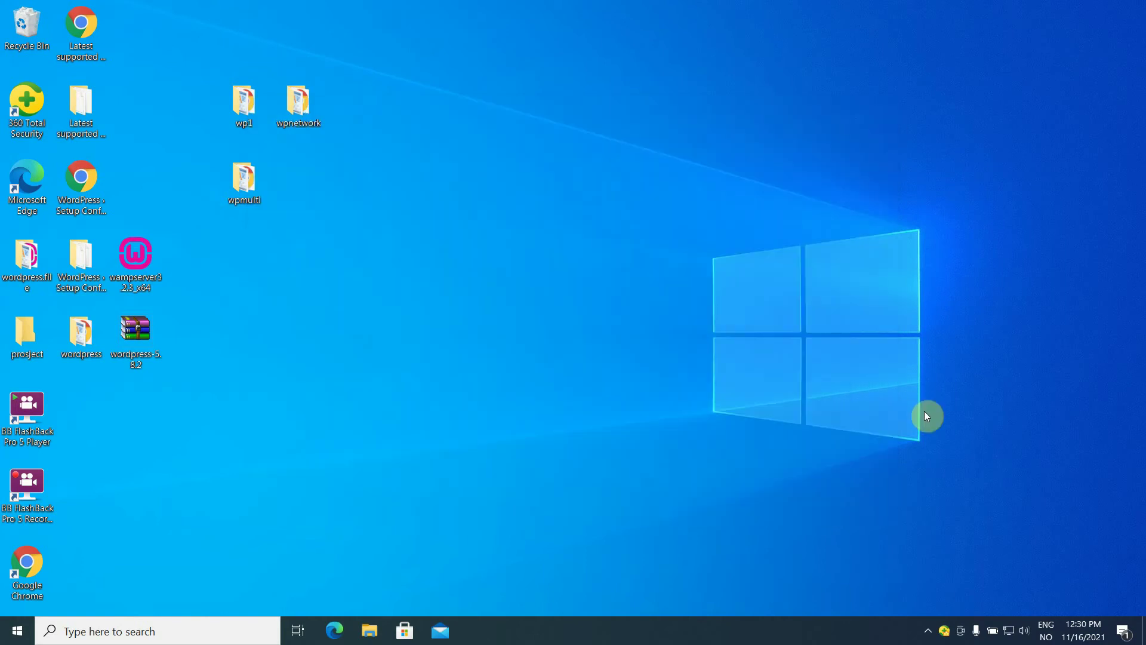
Pause 360 Total Security protection until the computer restarts.
right_click(943, 630)
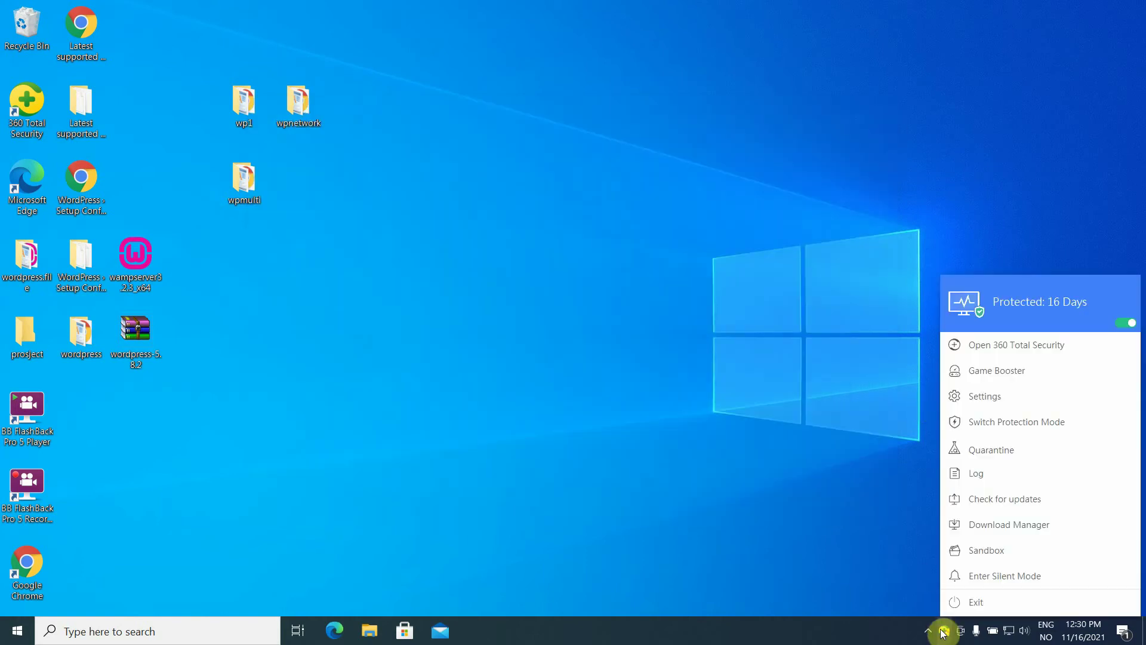
click(1120, 328)
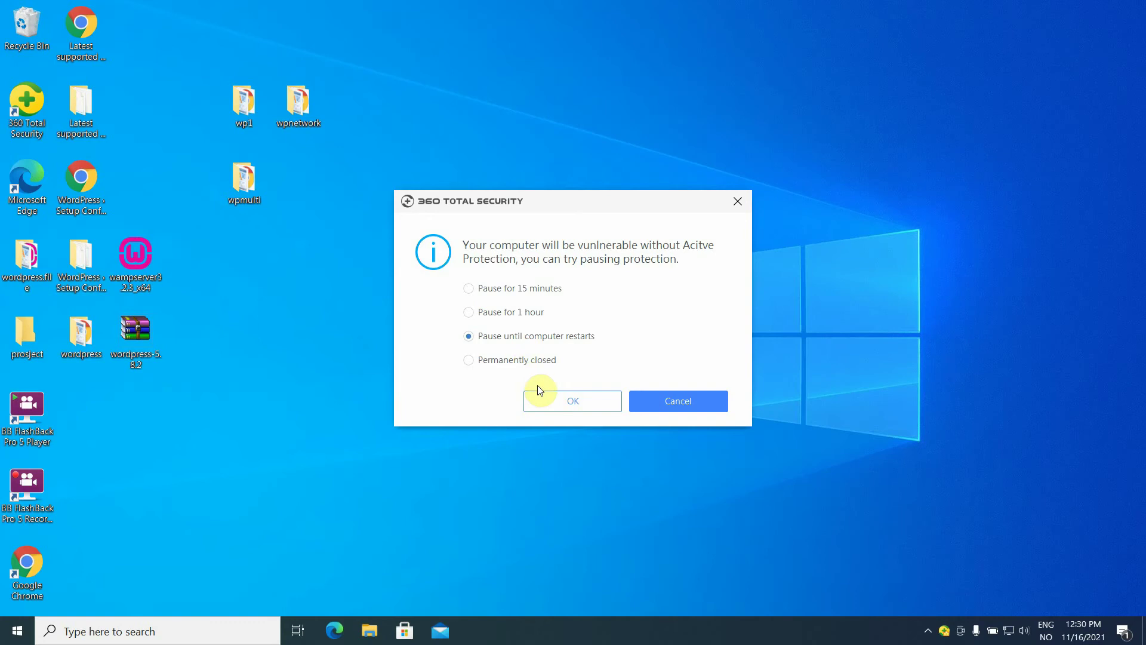
click(570, 410)
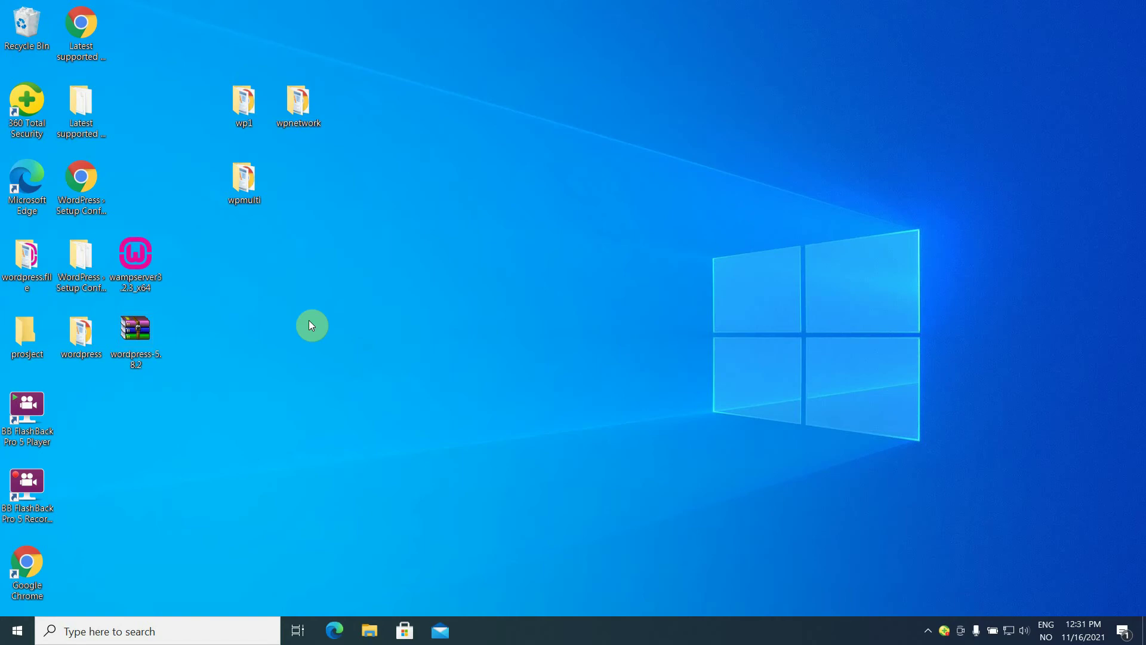
Install Wampserver64 in English to c:\wamp64, accepting the license and default components.
double_click(130, 264)
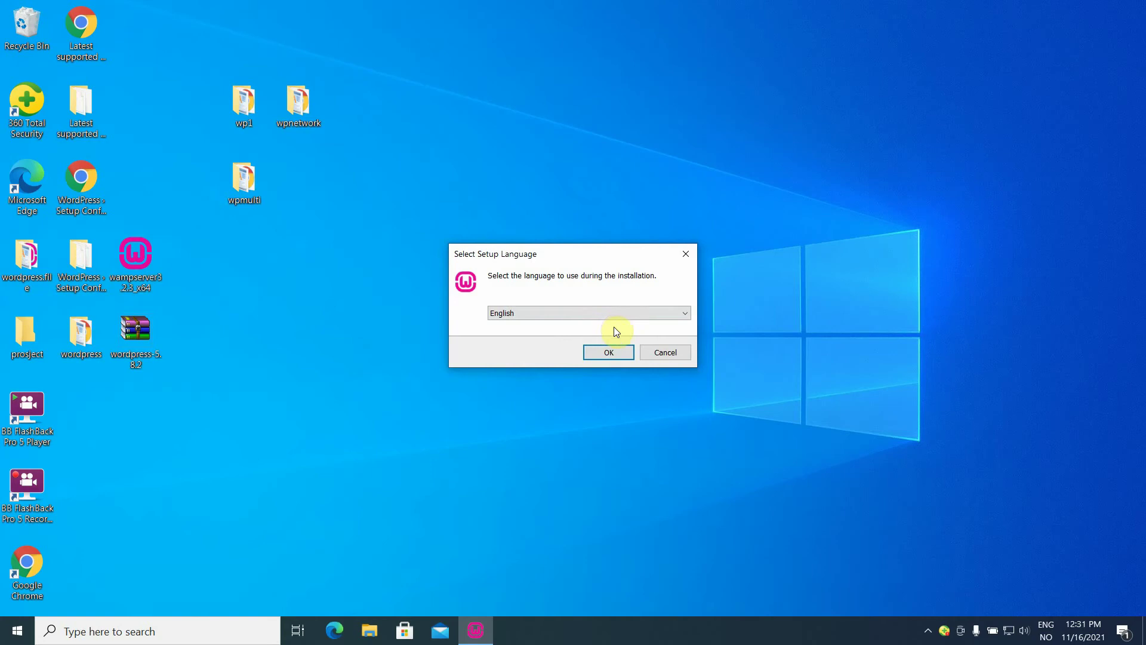
click(686, 313)
click(686, 312)
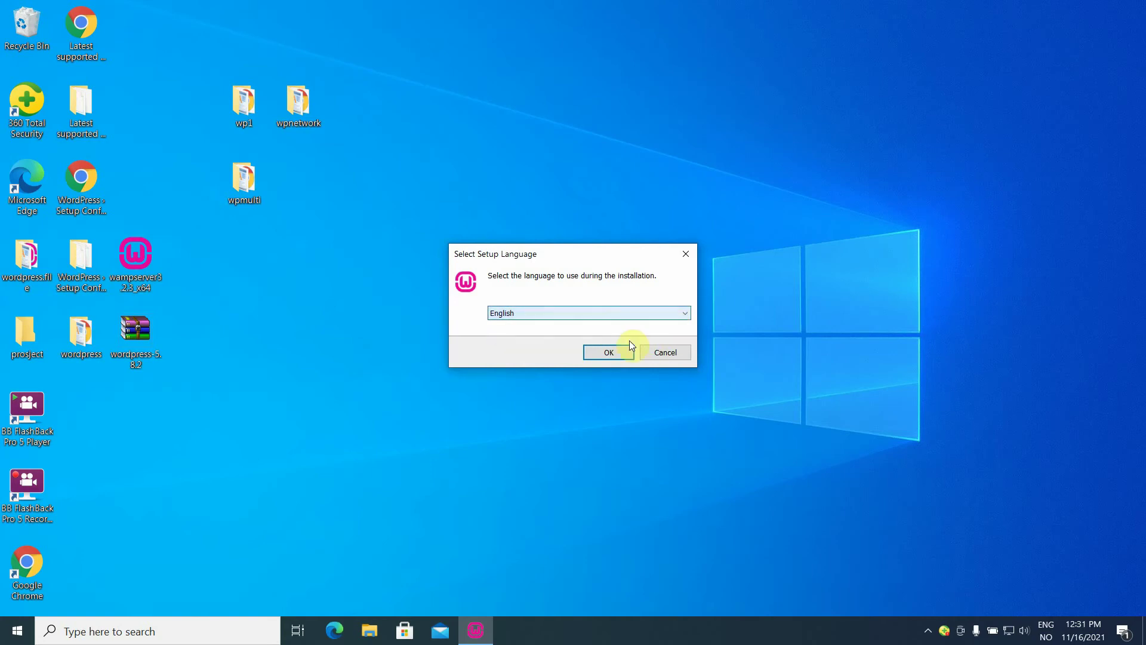
click(618, 352)
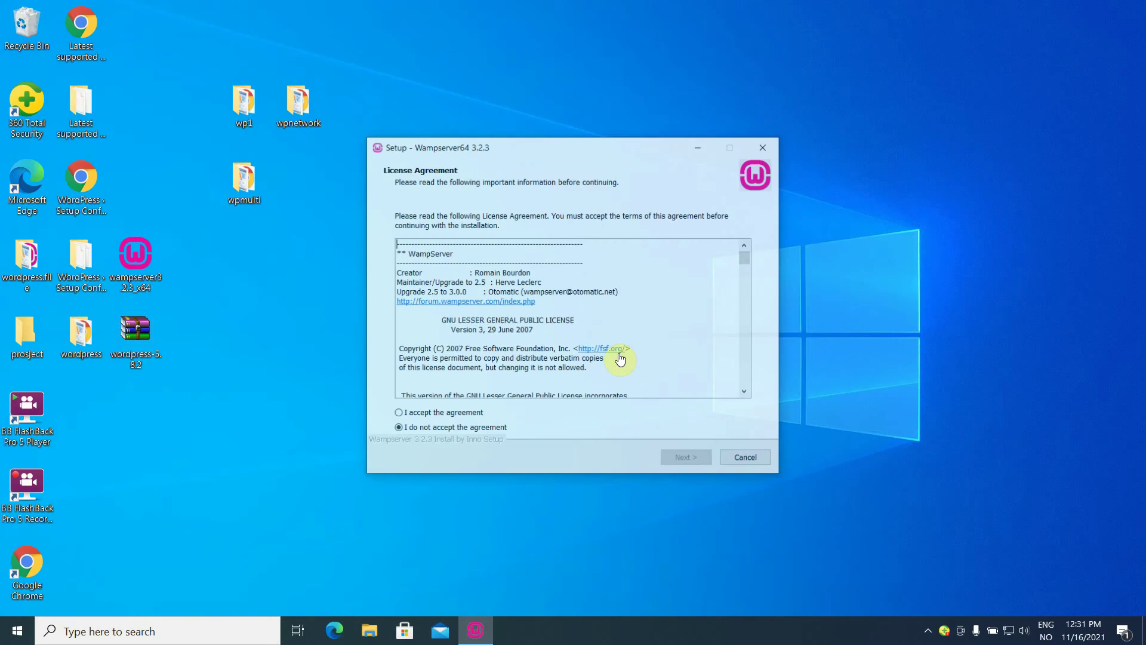
click(443, 414)
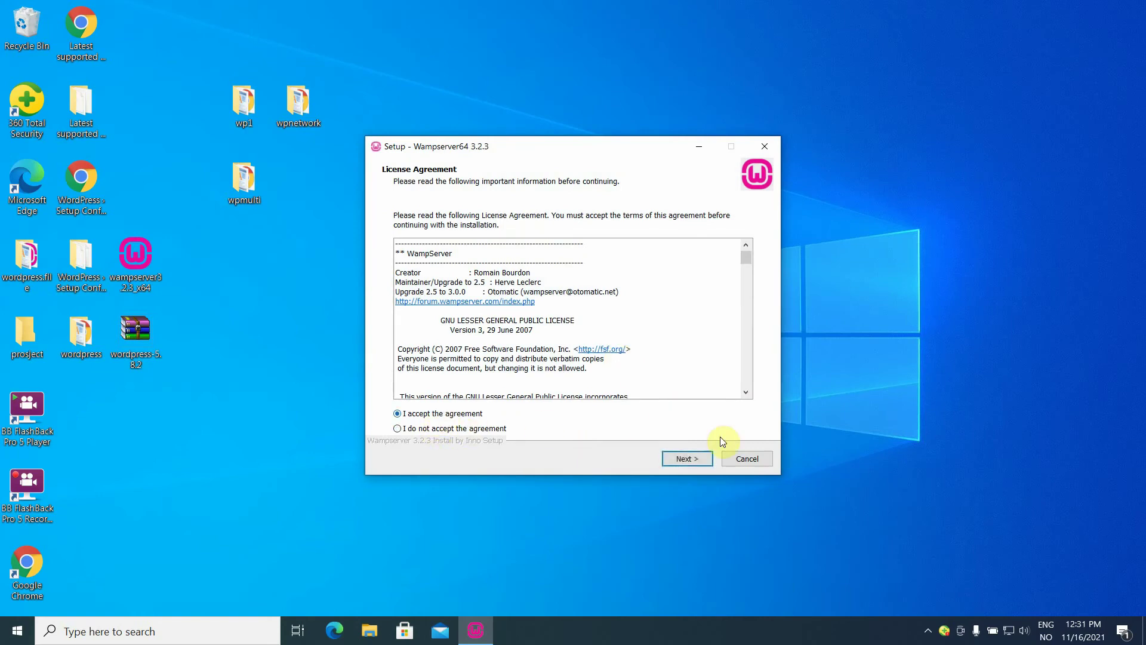
click(688, 459)
click(686, 459)
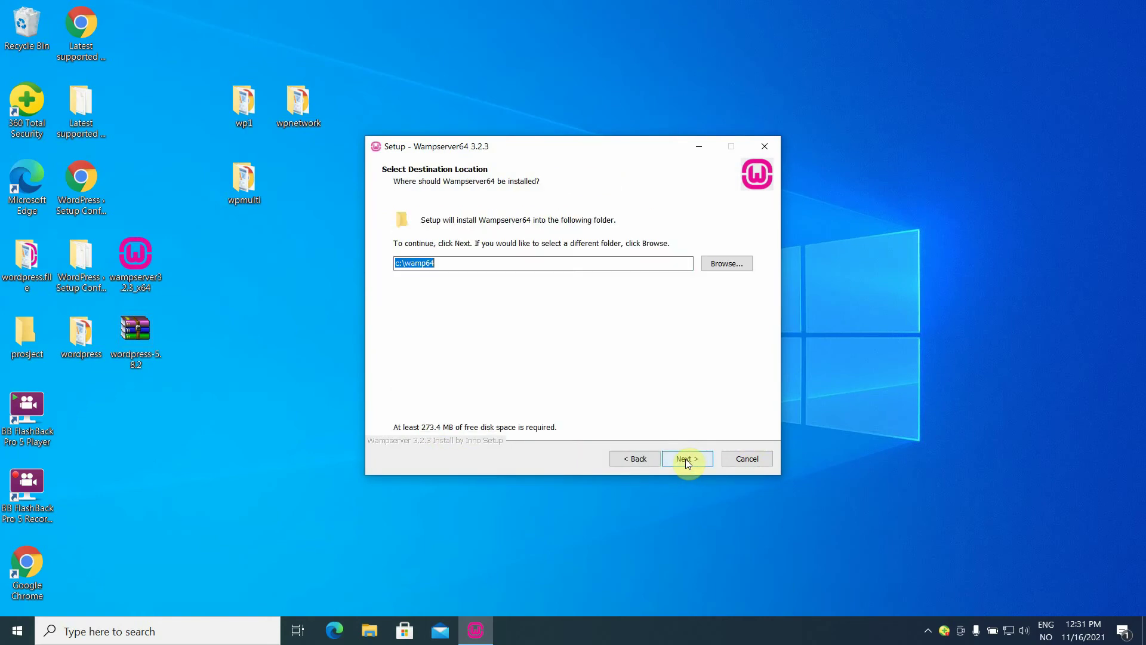
click(686, 459)
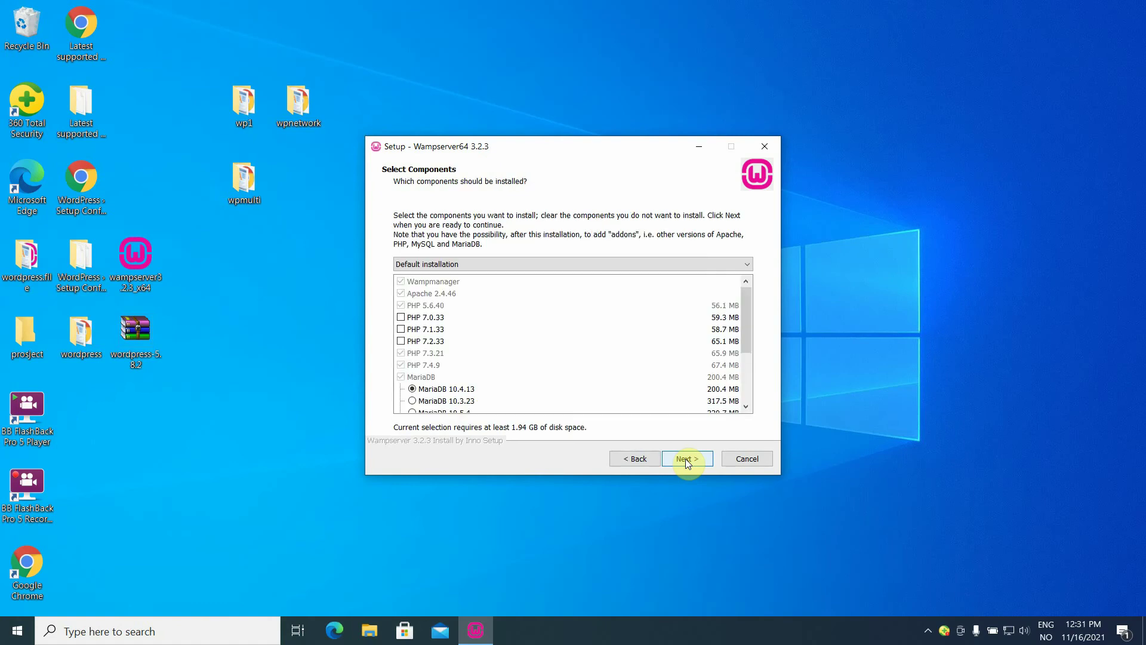
click(685, 459)
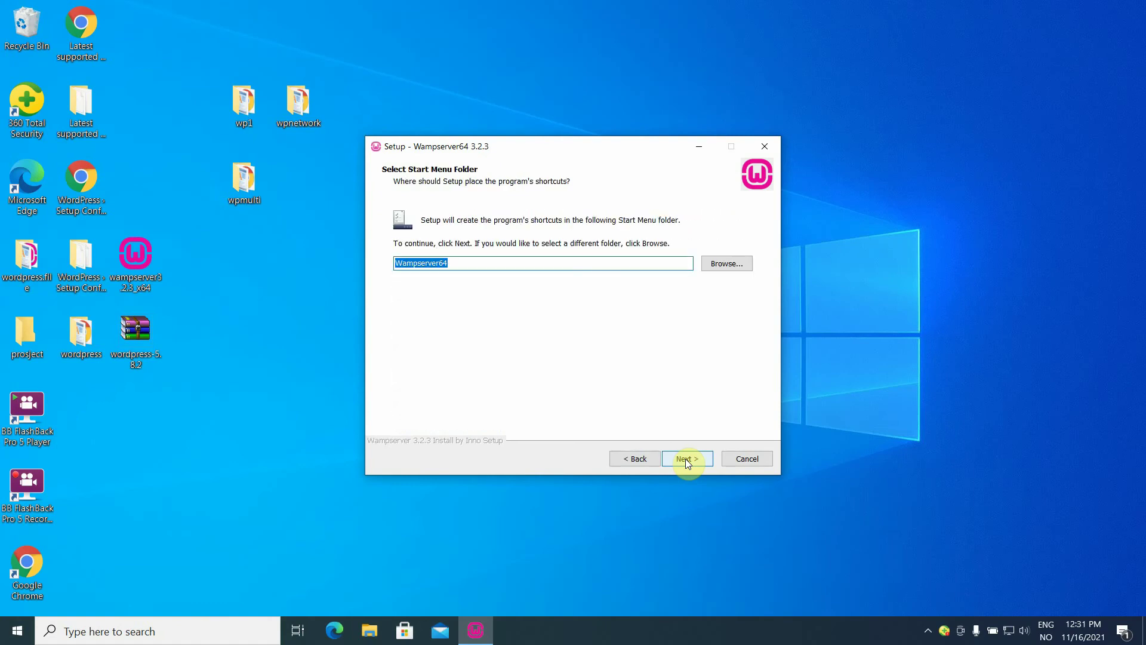
click(686, 459)
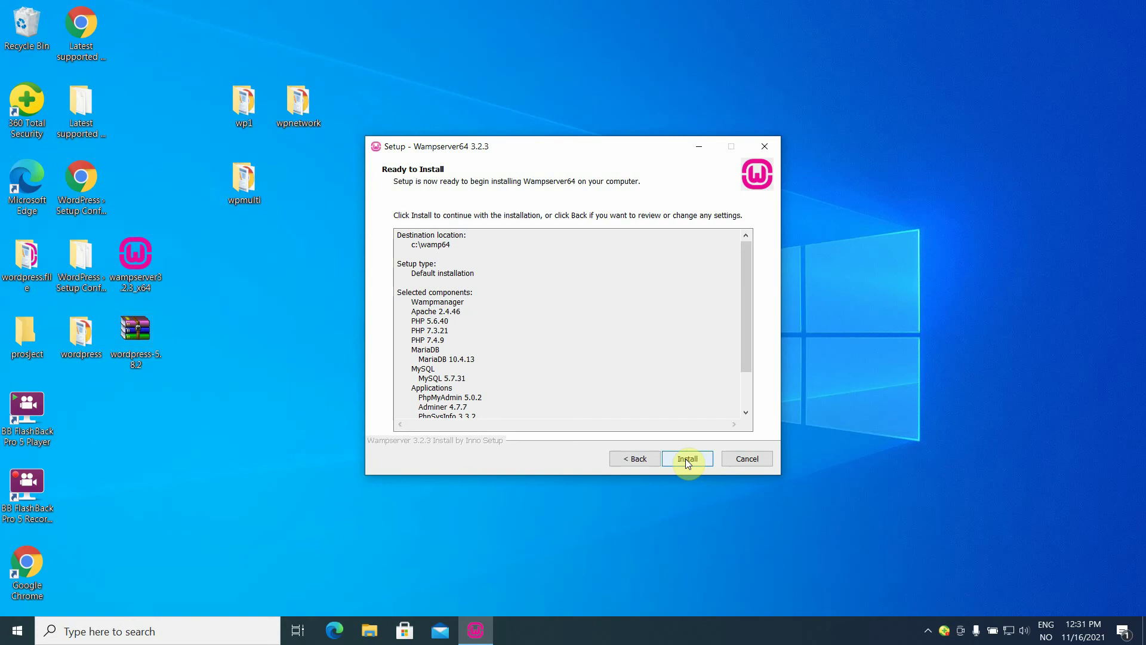
click(686, 458)
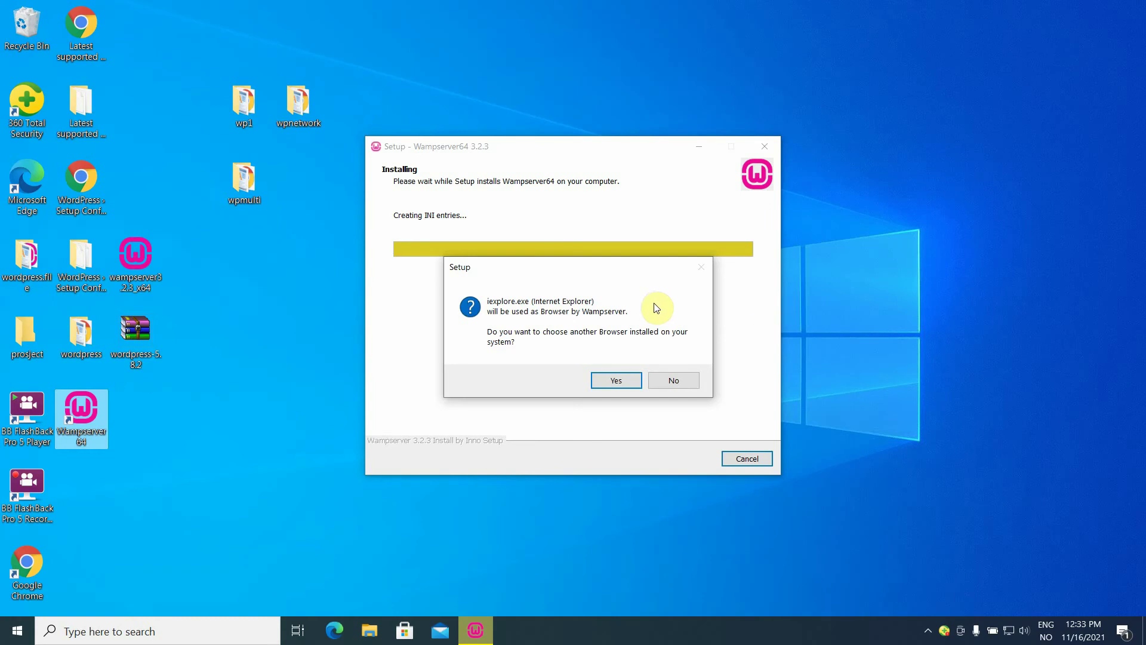
Set chrome.exe from C:\Program Files\Google\Chrome\Application as WampServer's default browser.
click(618, 378)
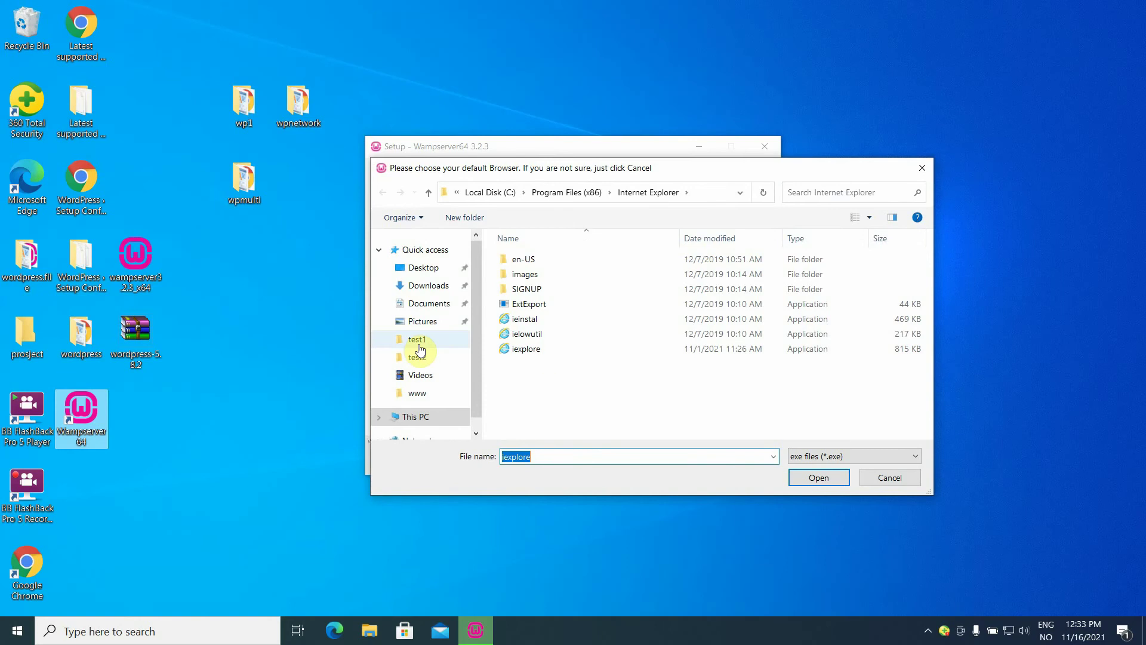
click(416, 417)
click(570, 408)
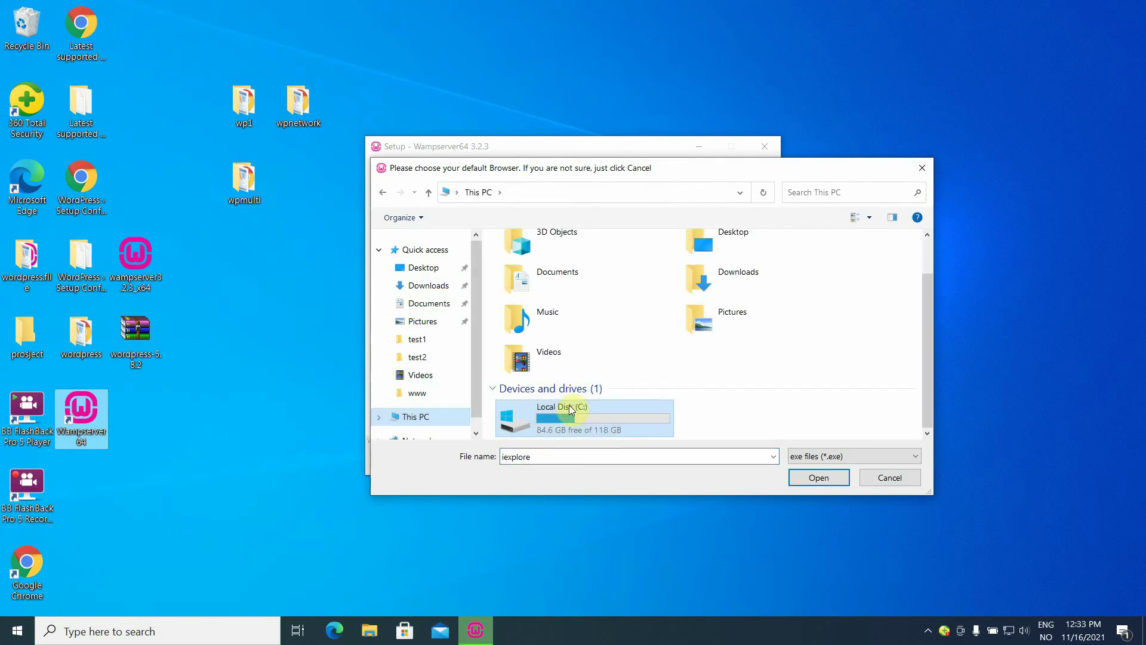
double_click(561, 414)
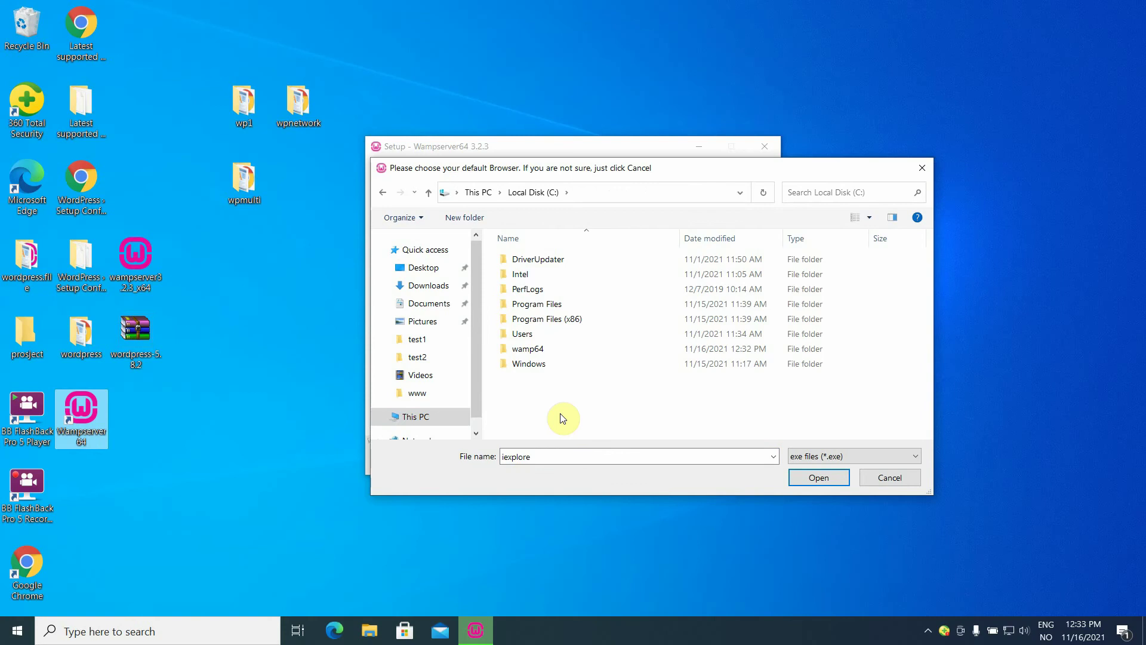
double_click(548, 307)
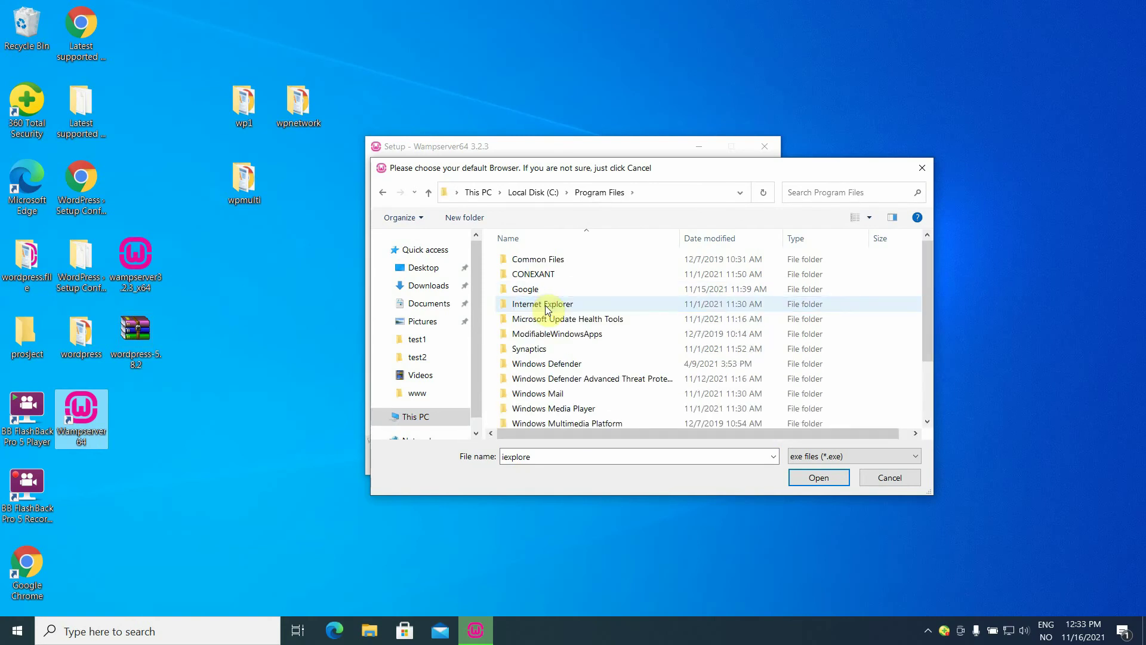
double_click(526, 291)
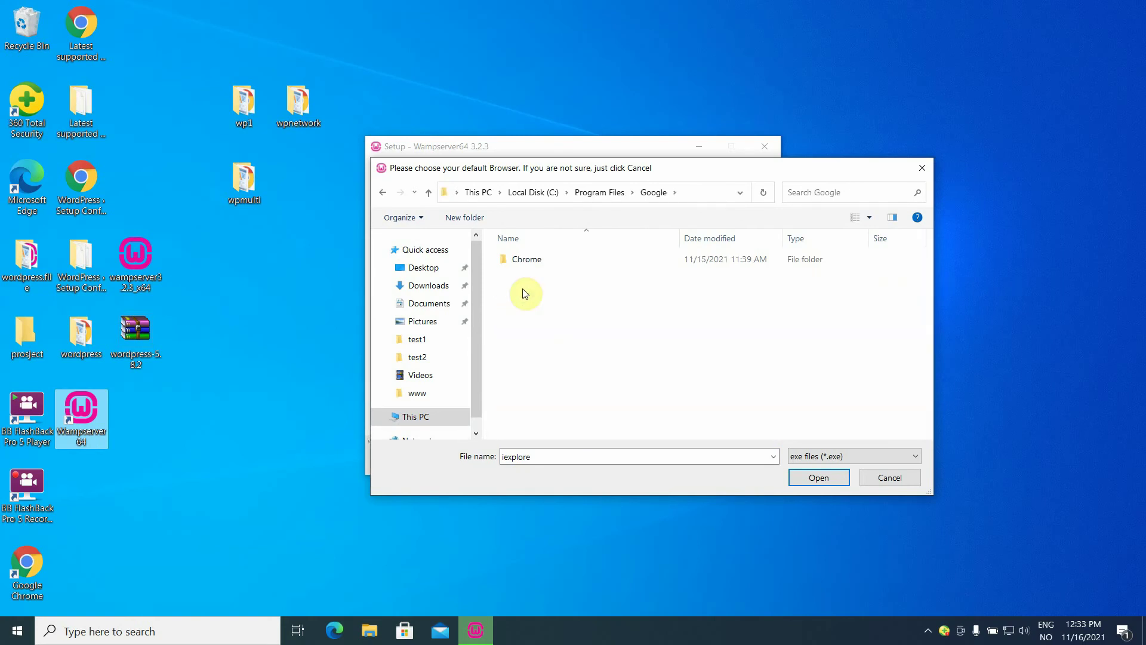
double_click(524, 261)
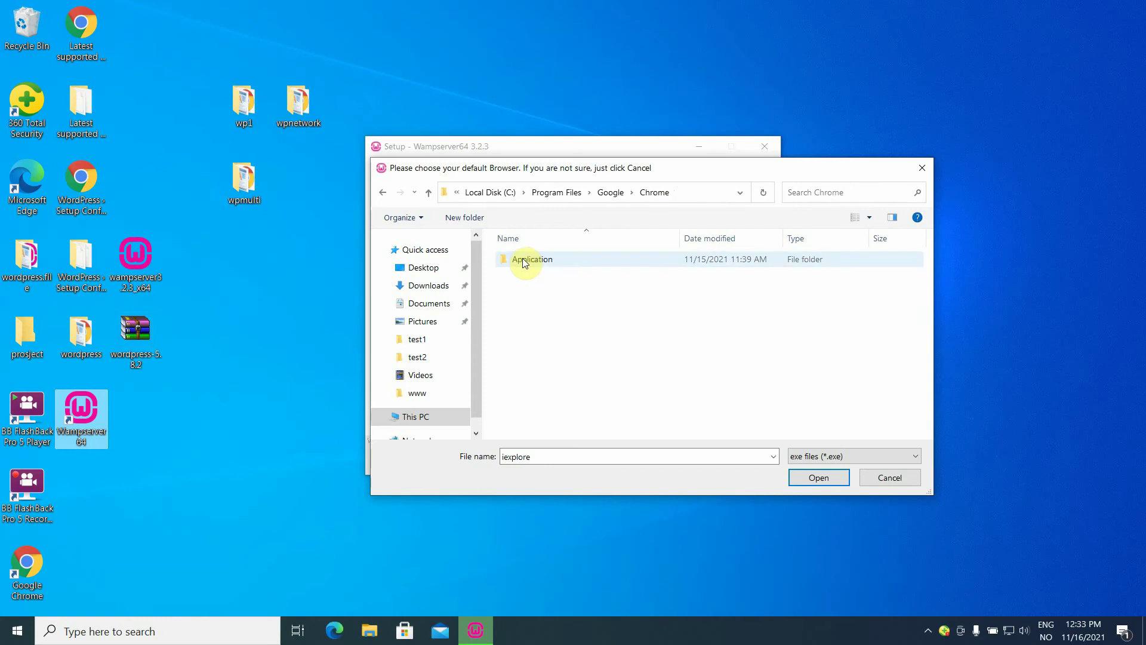
double_click(524, 262)
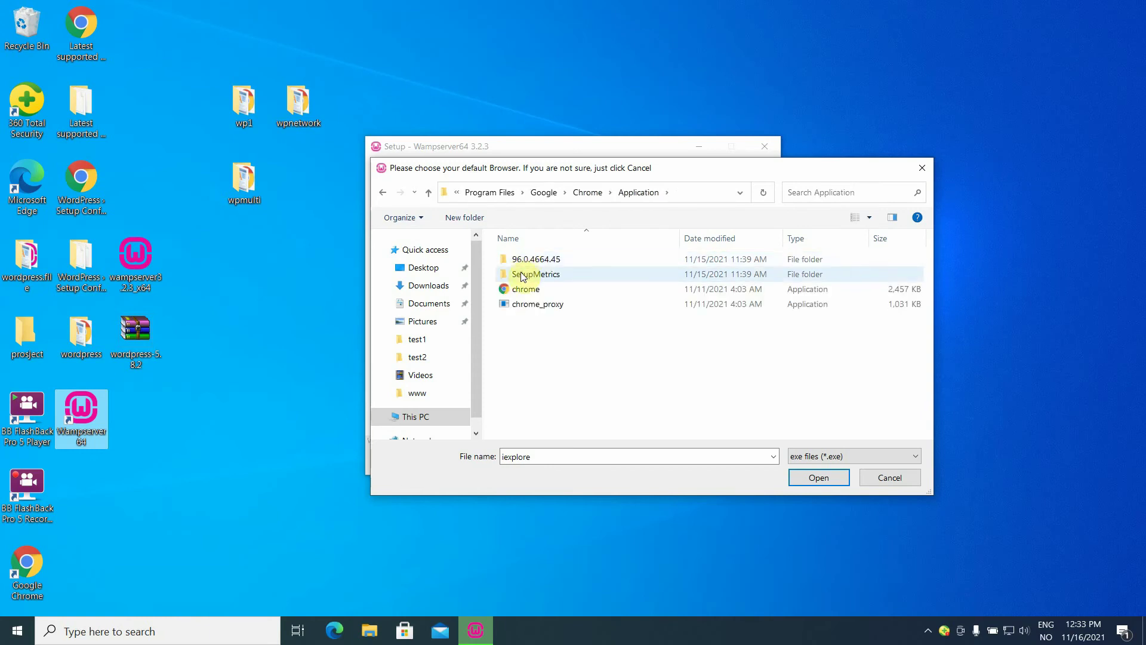
double_click(521, 291)
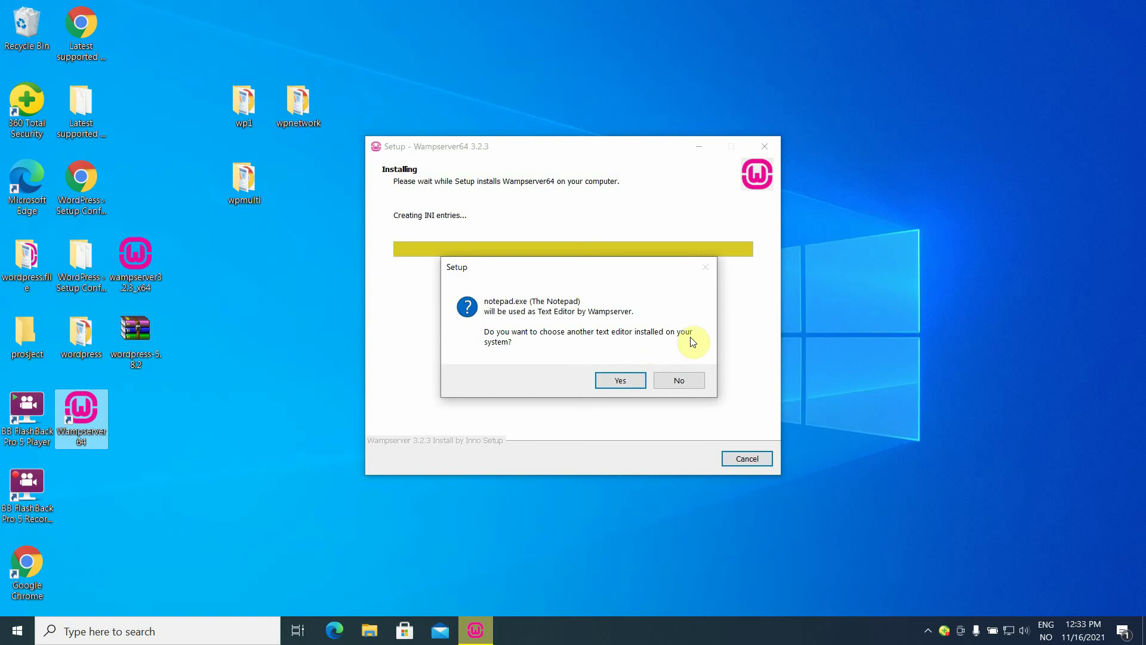
Keep Notepad as the text editor and finish the setup wizard.
click(689, 385)
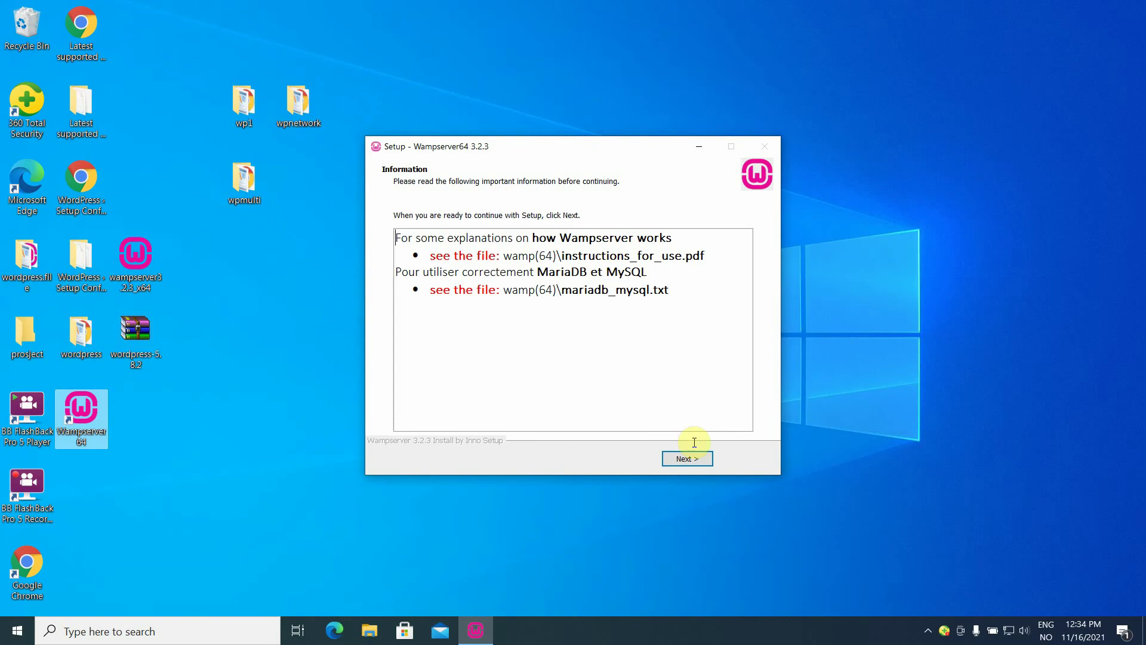
click(694, 460)
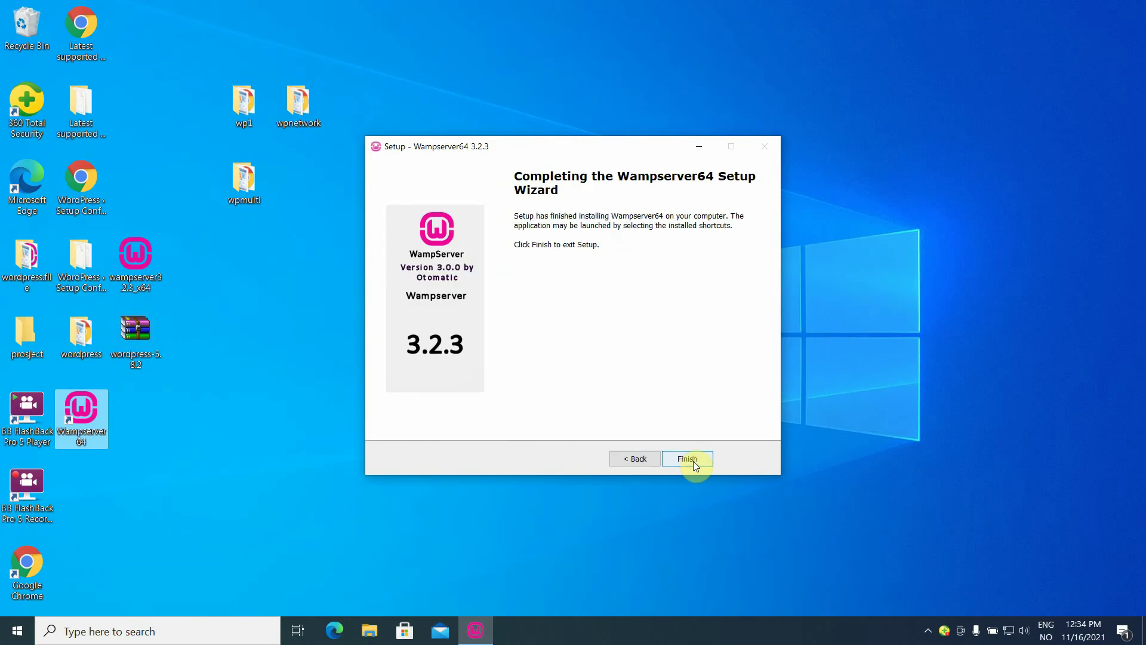
click(693, 461)
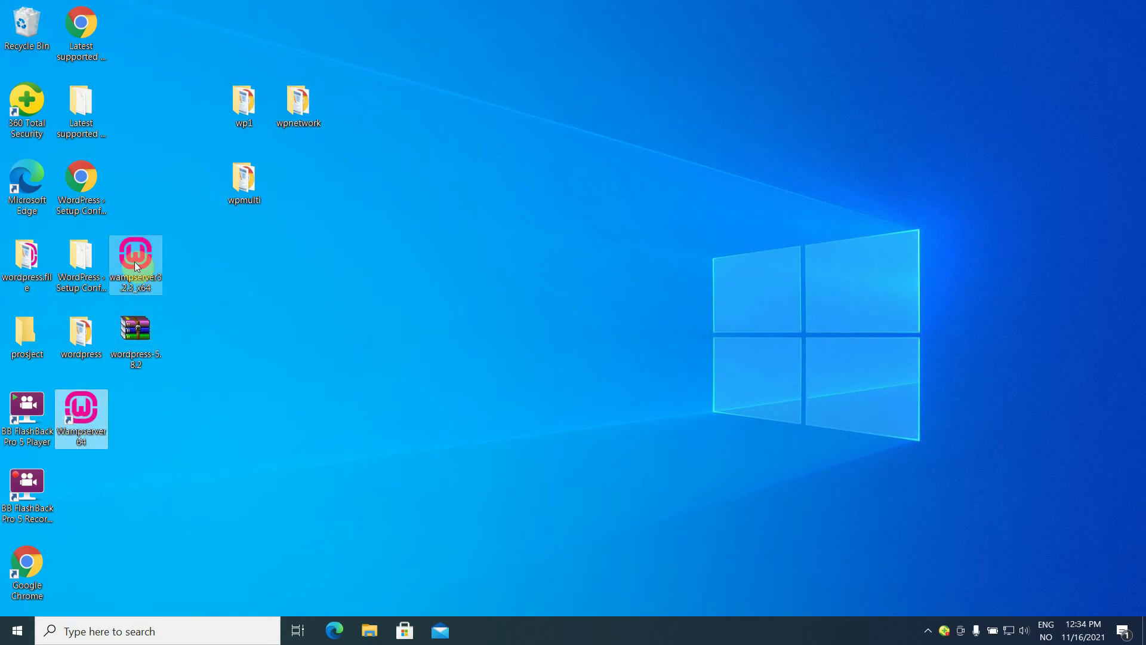
Drag the Wampserver installer and wordpress-5.8.2 archive to the Recycle Bin, then launch Wampserver64.
right_click(187, 294)
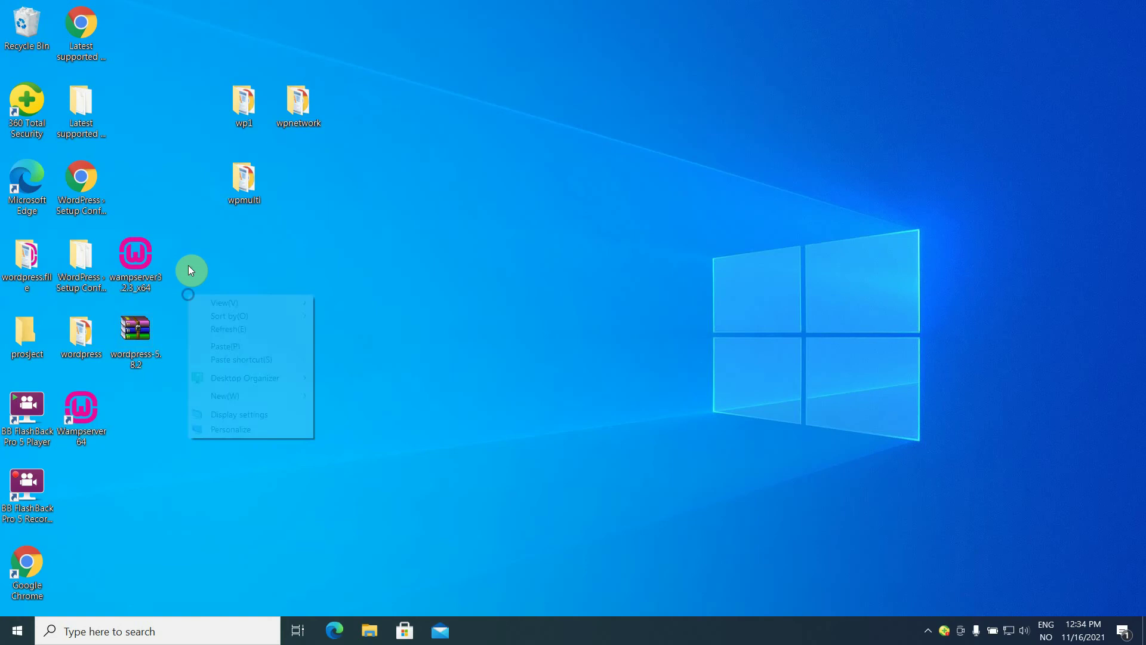
click(156, 204)
double_click(154, 329)
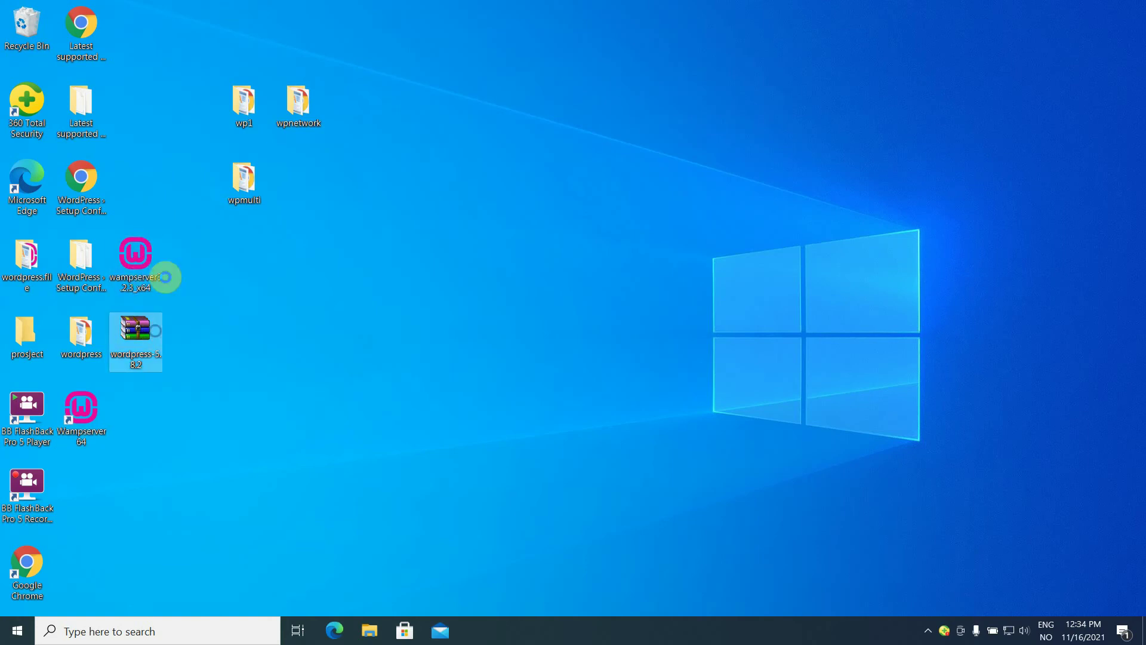
click(196, 233)
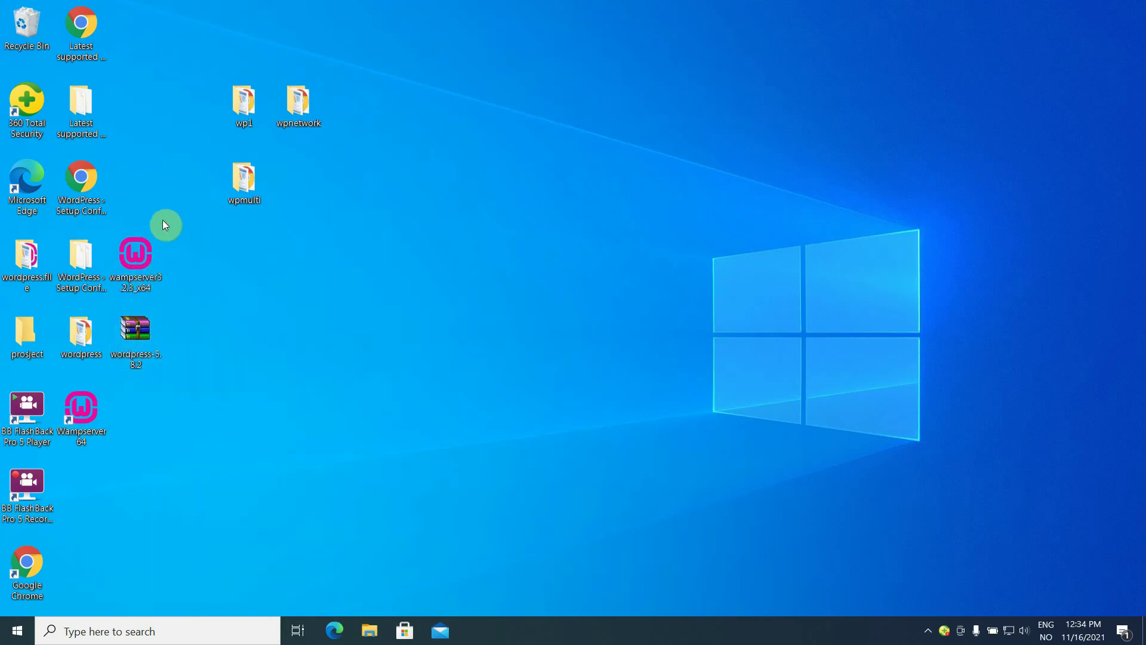
drag(151, 290, 136, 373)
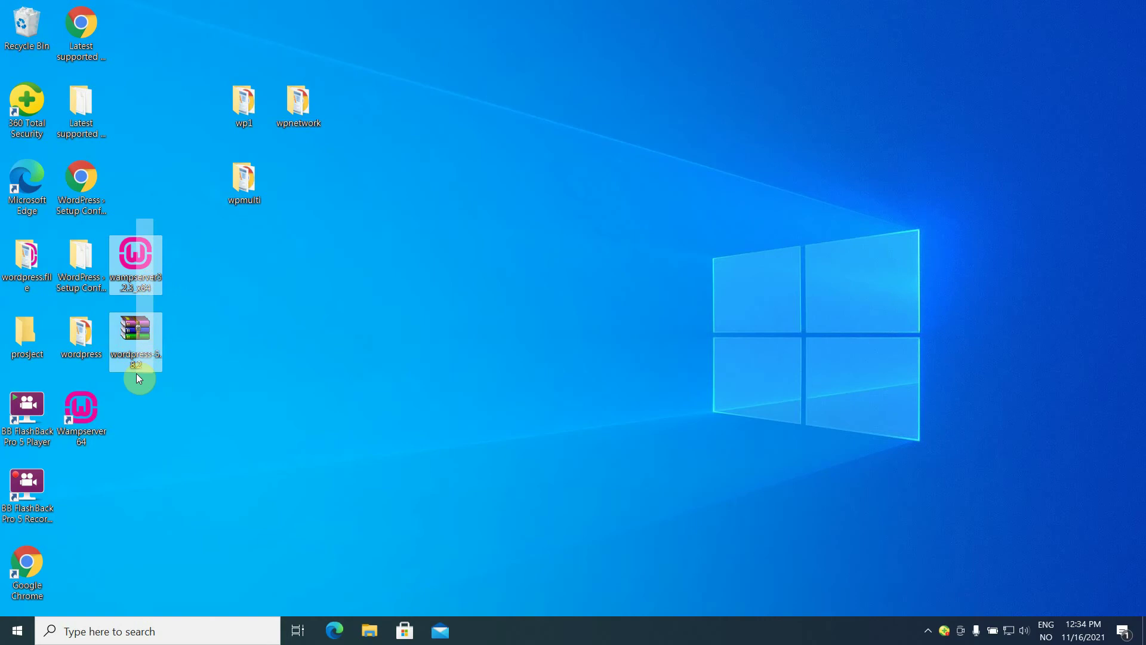
drag(134, 280, 18, 25)
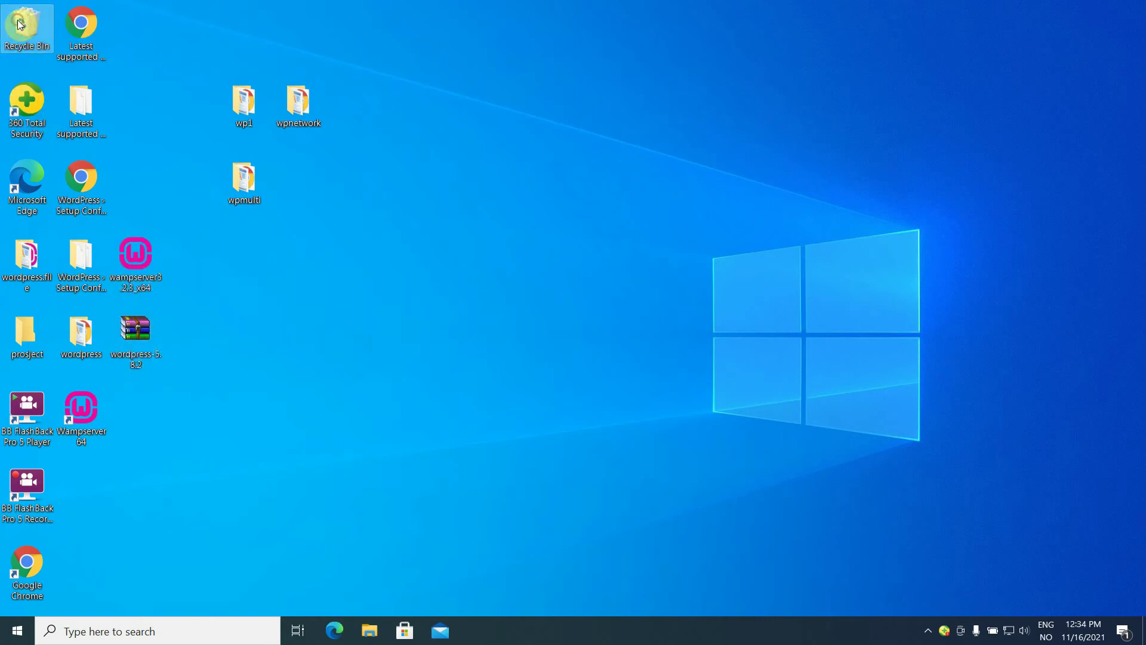
click(106, 277)
click(147, 349)
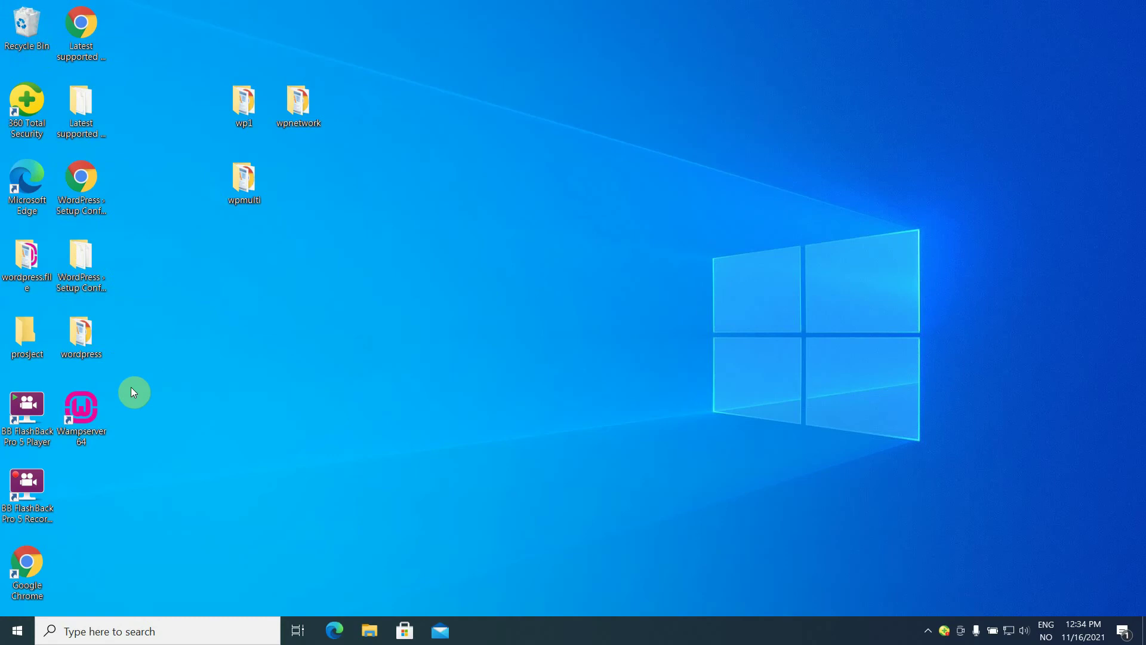
double_click(95, 412)
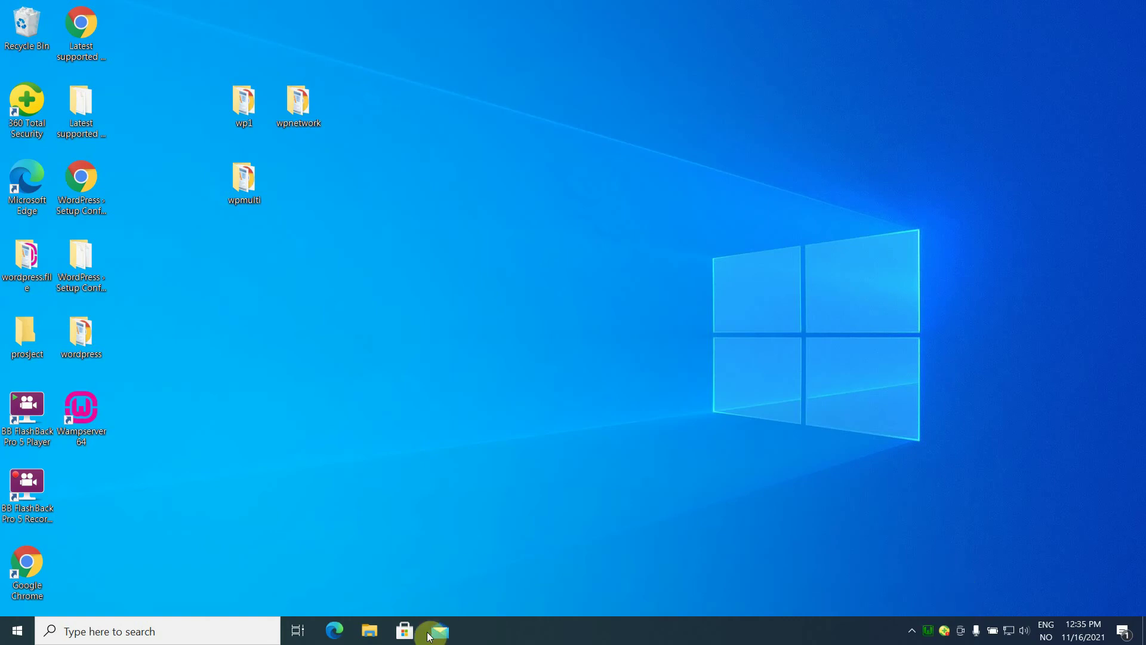
Open File Explorer at the C:\wamp64\www folder.
click(373, 631)
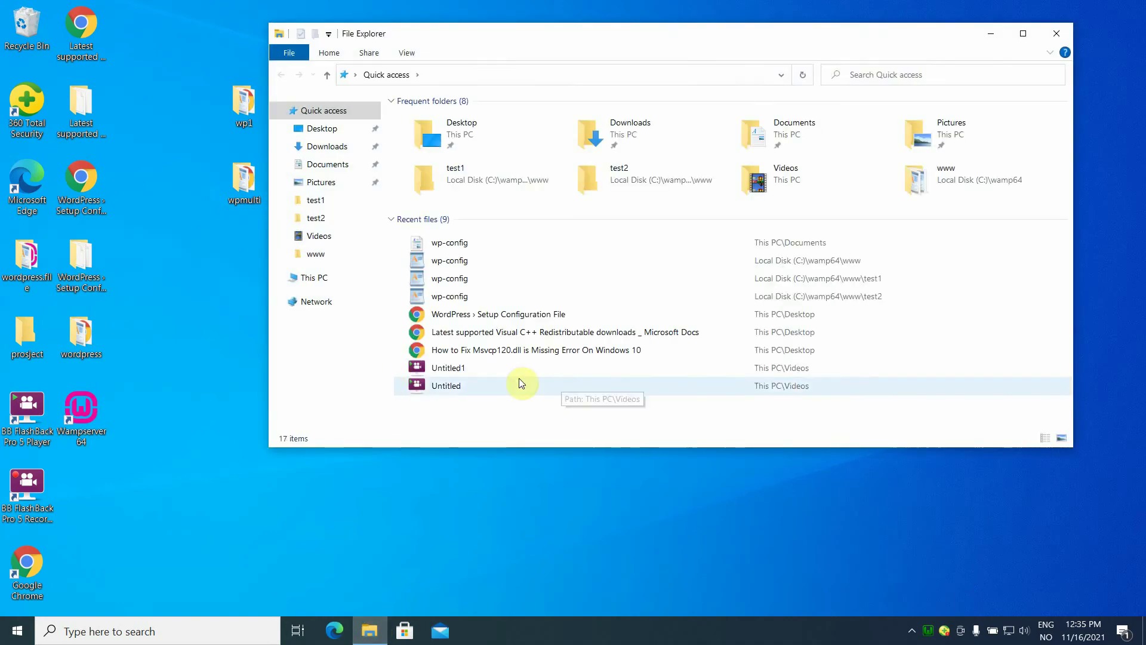
click(317, 282)
double_click(442, 263)
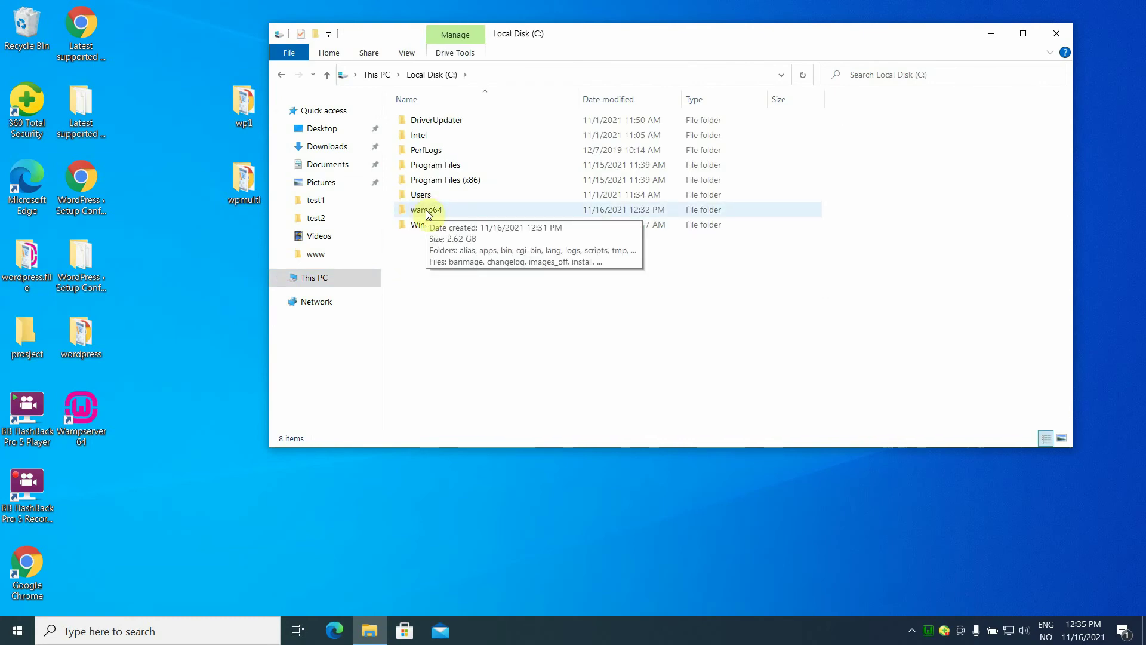
double_click(426, 210)
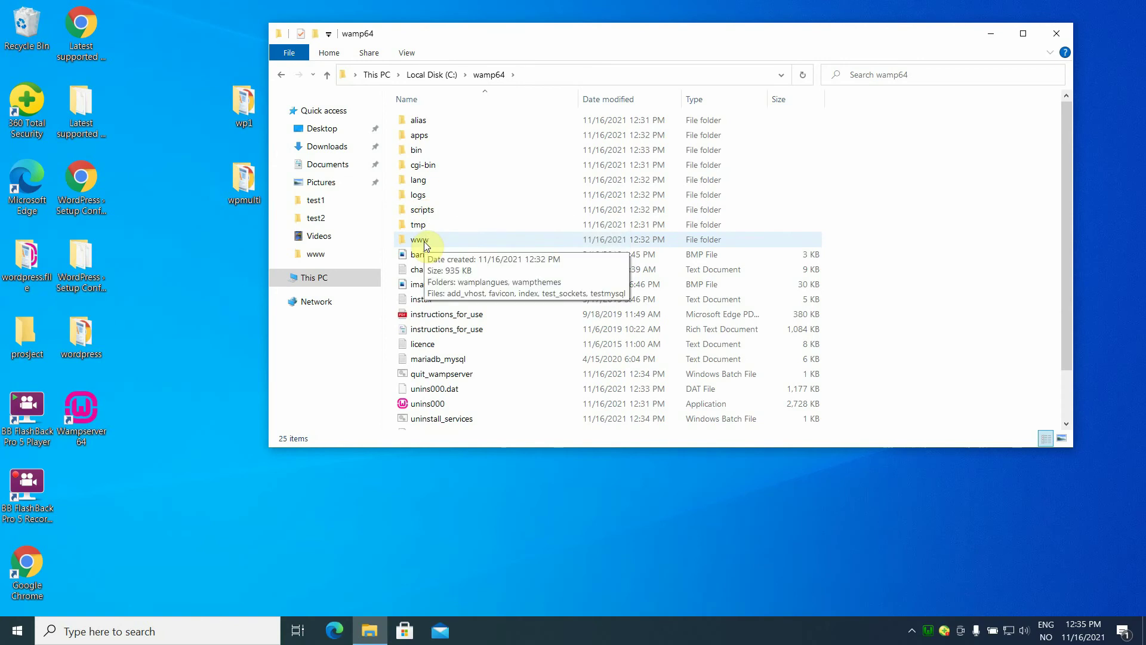
double_click(425, 241)
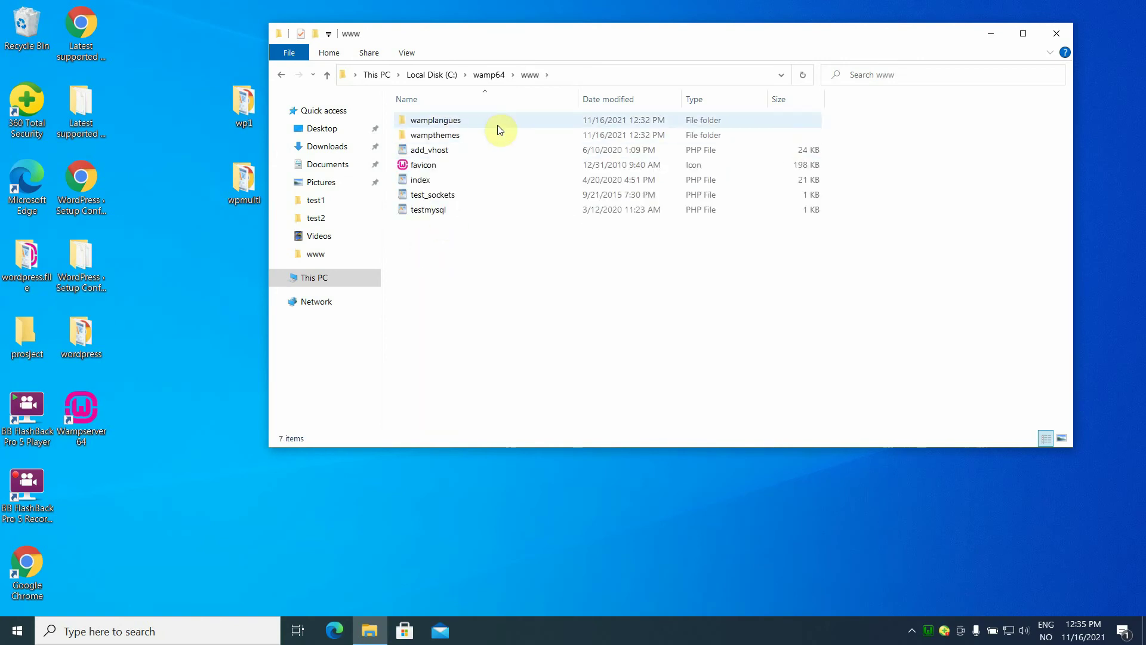
Delete everything in www, move the desktop wp1 folder into it, and open wp1.
drag(435, 33, 570, 40)
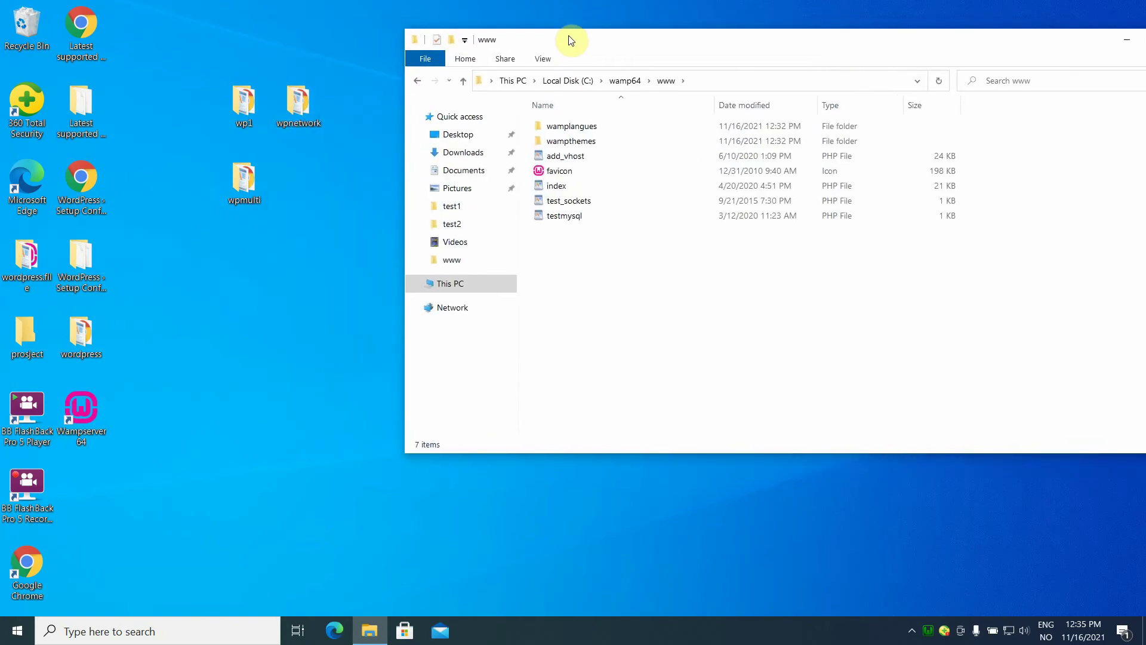
drag(556, 240, 592, 132)
key(Delete)
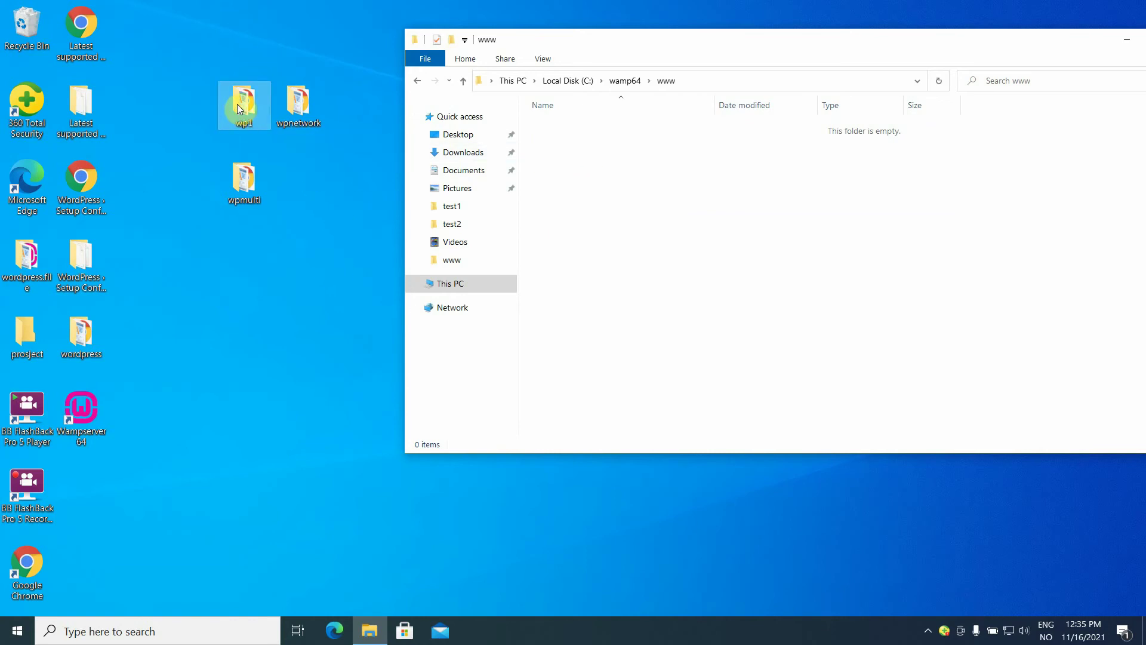
drag(237, 104, 608, 158)
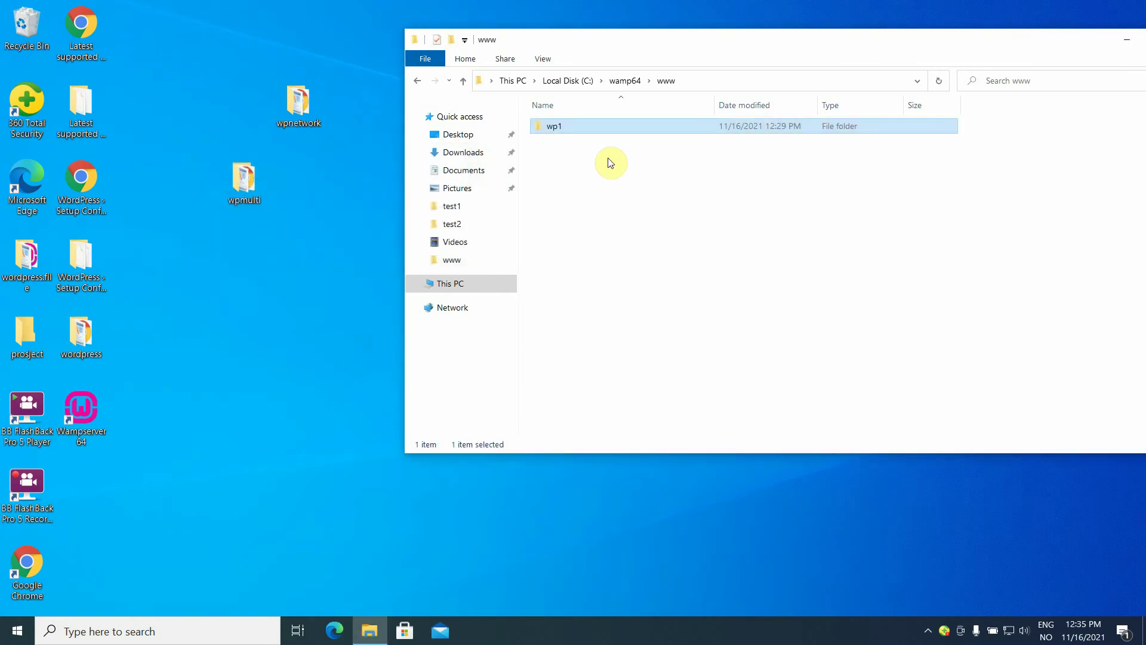
double_click(578, 126)
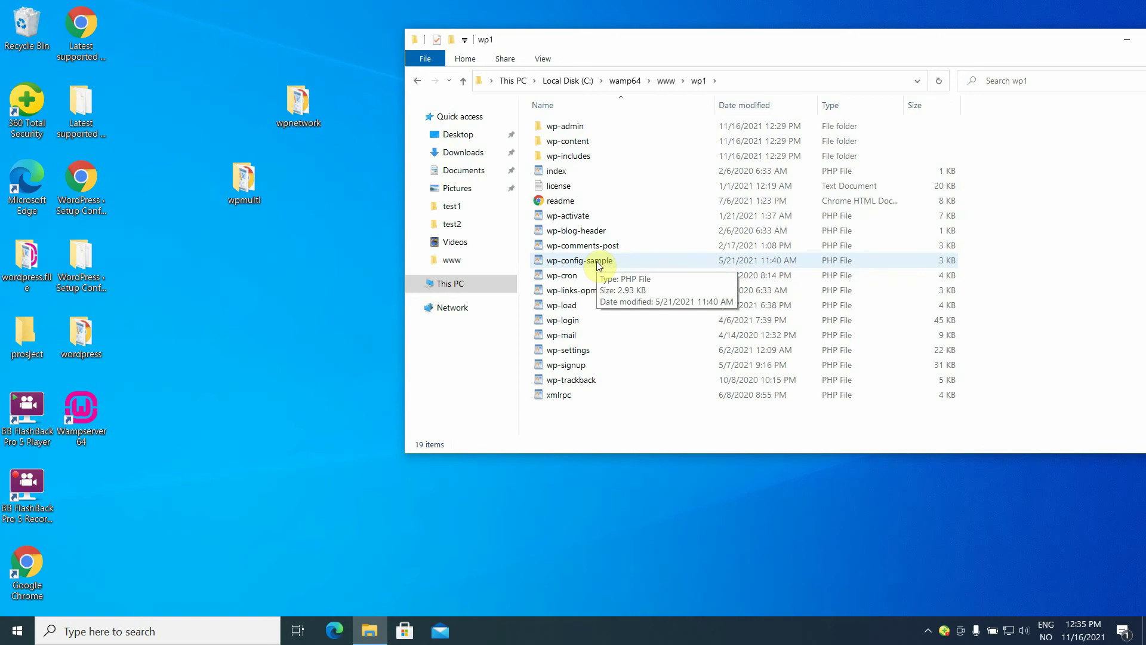
Open wp-config-sample with WordPad, making WordPad the default app for .php files.
right_click(549, 264)
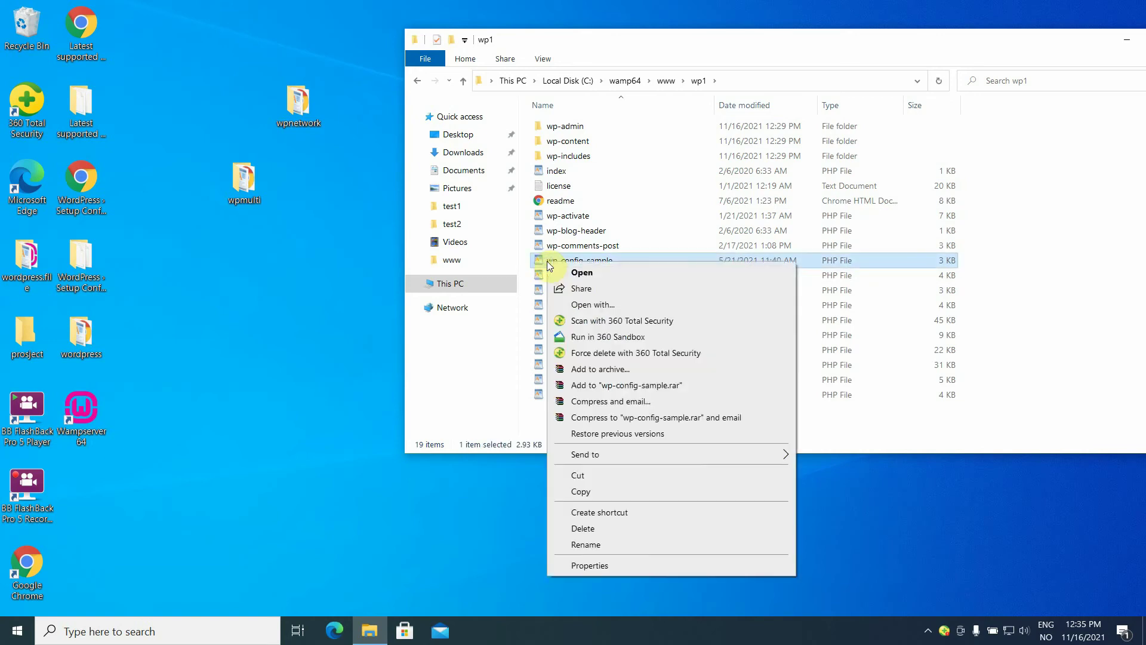
click(591, 306)
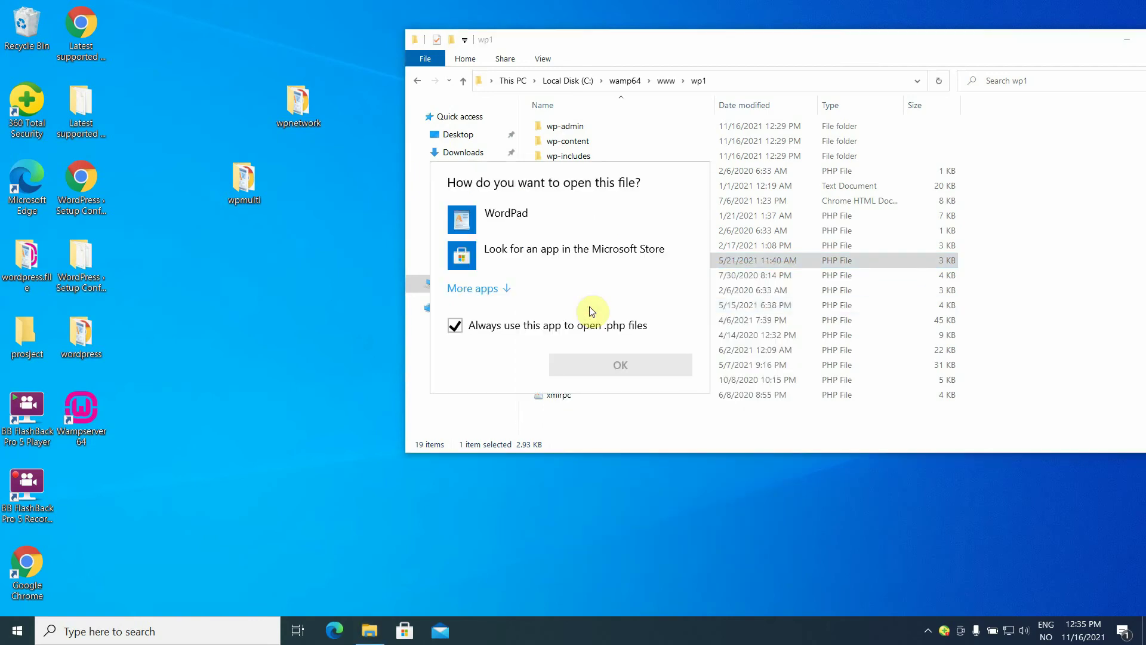
click(499, 215)
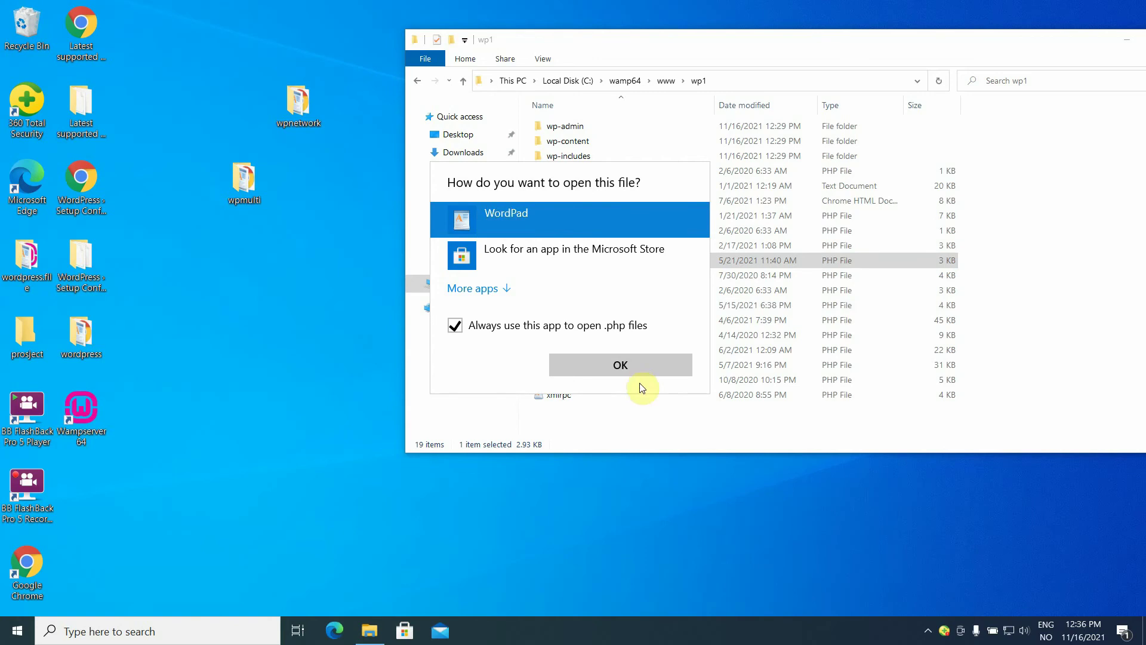
click(627, 366)
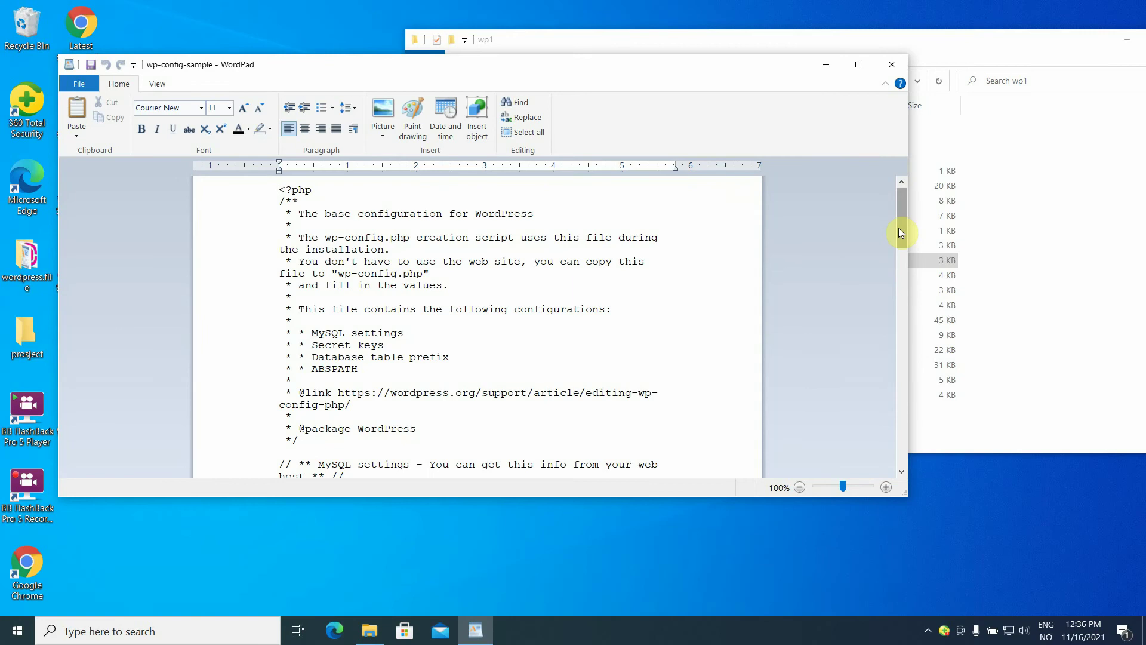
Replace the DB_NAME placeholder in wp-config-sample with 1.
drag(903, 226, 911, 265)
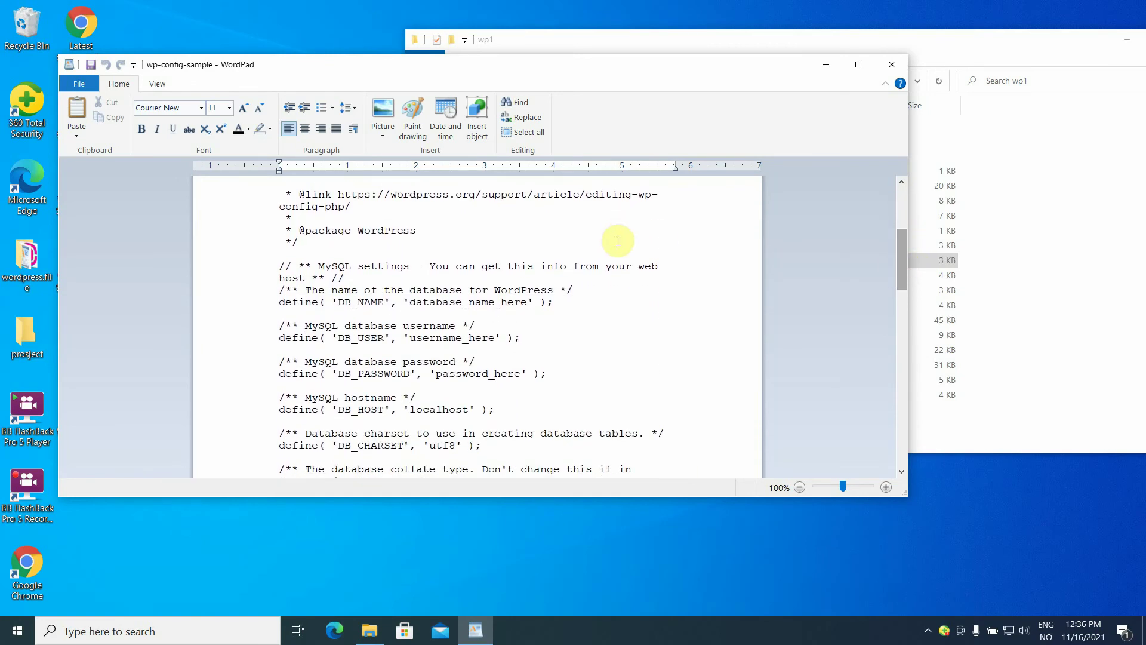
click(528, 302)
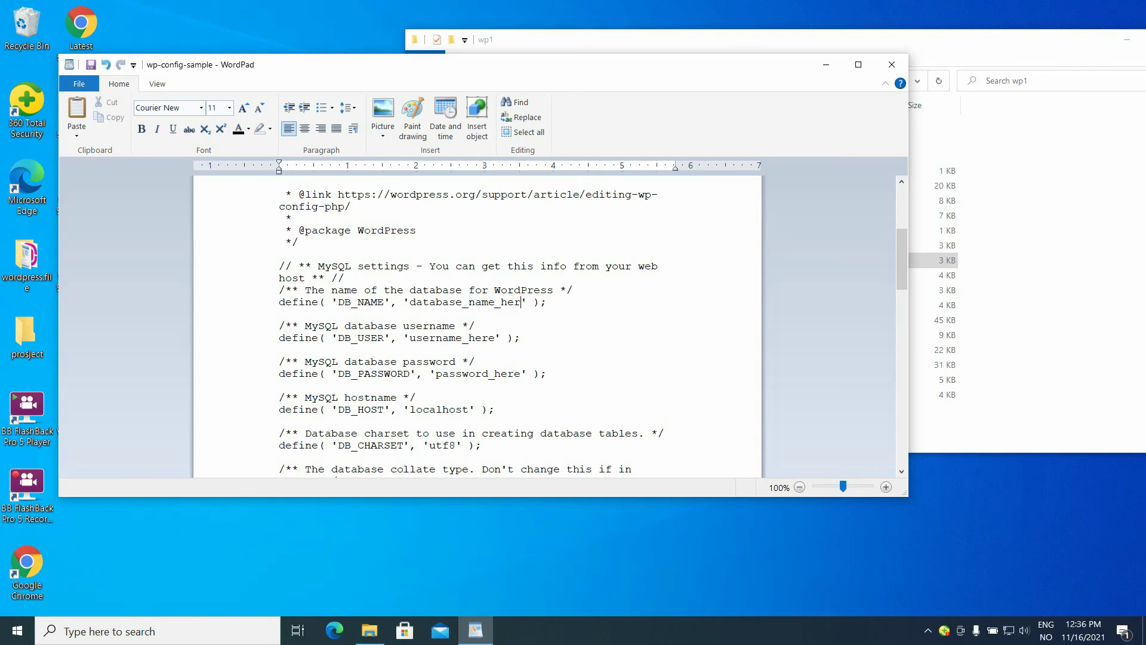
key(BackSpace)
key(BackSpace)
key(BackSpace)
key(BackSpace)
key(BackSpace)
key(BackSpace)
key(BackSpace)
key(BackSpace)
key(BackSpace)
key(BackSpace)
key(BackSpace)
key(BackSpace)
key(BackSpace)
key(BackSpace)
key(BackSpace)
key(BackSpace)
key(BackSpace)
key(BackSpace)
drag(409, 64, 561, 50)
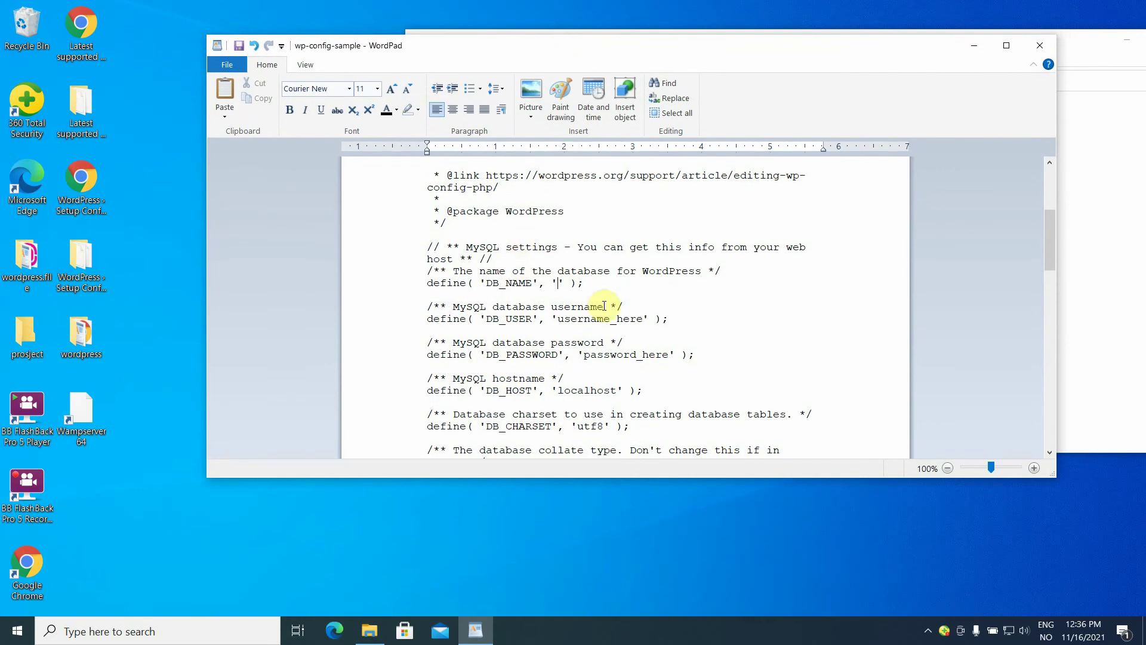
click(560, 283)
text(1)
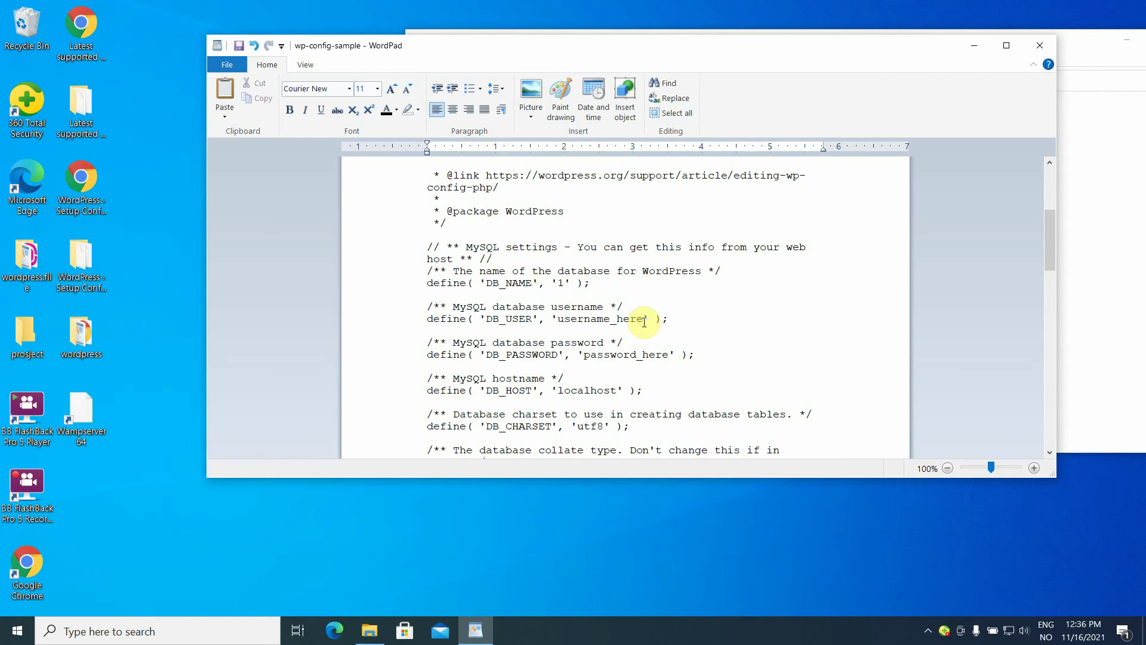
Set DB_USER to admin and trim the DB_PASSWORD placeholder.
key(BackSpace)
key(BackSpace)
key(BackSpace)
key(BackSpace)
key(BackSpace)
key(BackSpace)
key(BackSpace)
key(BackSpace)
key(BackSpace)
key(BackSpace)
key(BackSpace)
key(BackSpace)
key(BackSpace)
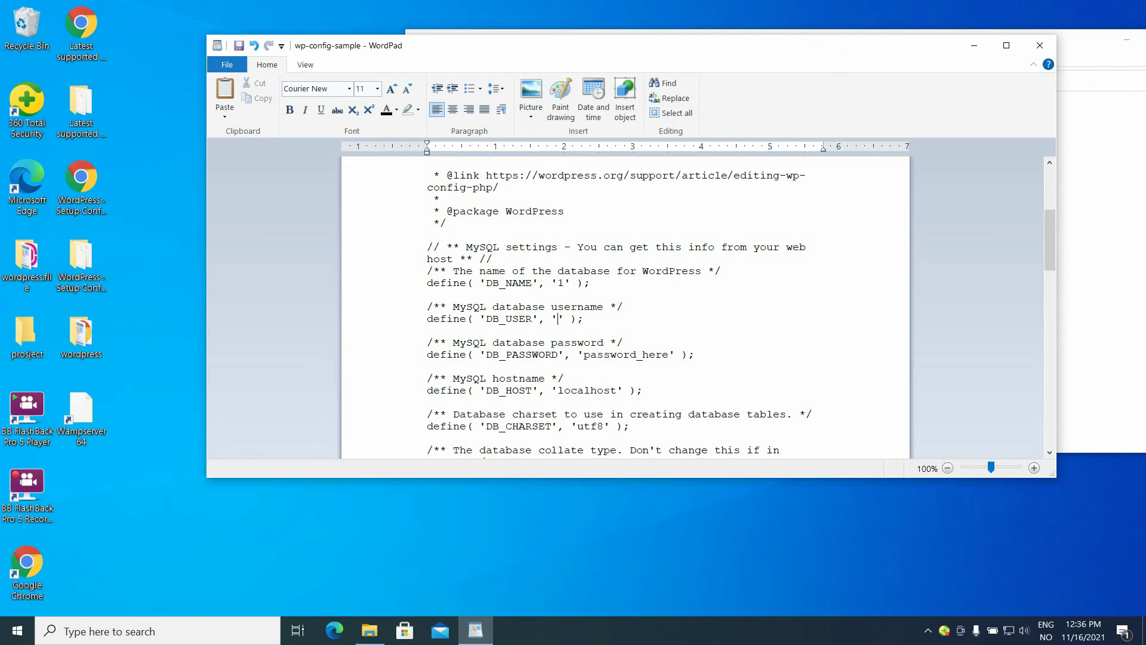
text(admin)
click(672, 356)
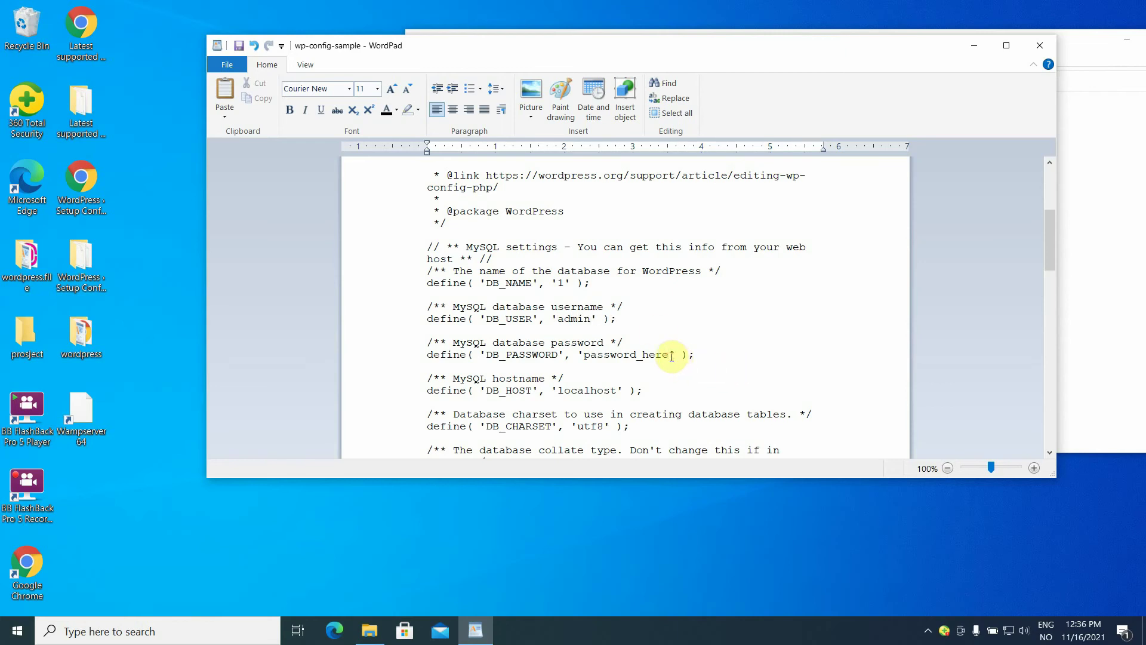
key(BackSpace)
key(BackSpace)
key(BackSpace)
key(BackSpace)
key(BackSpace)
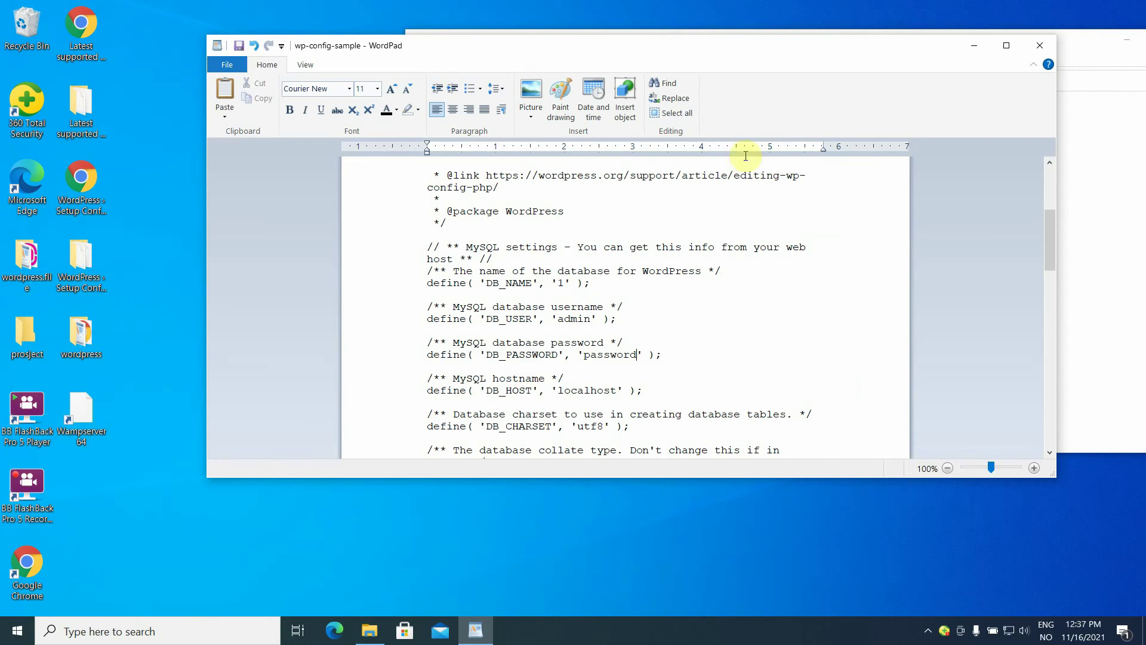
Save the edited file as wp-config in wp1 and close WordPad.
click(227, 65)
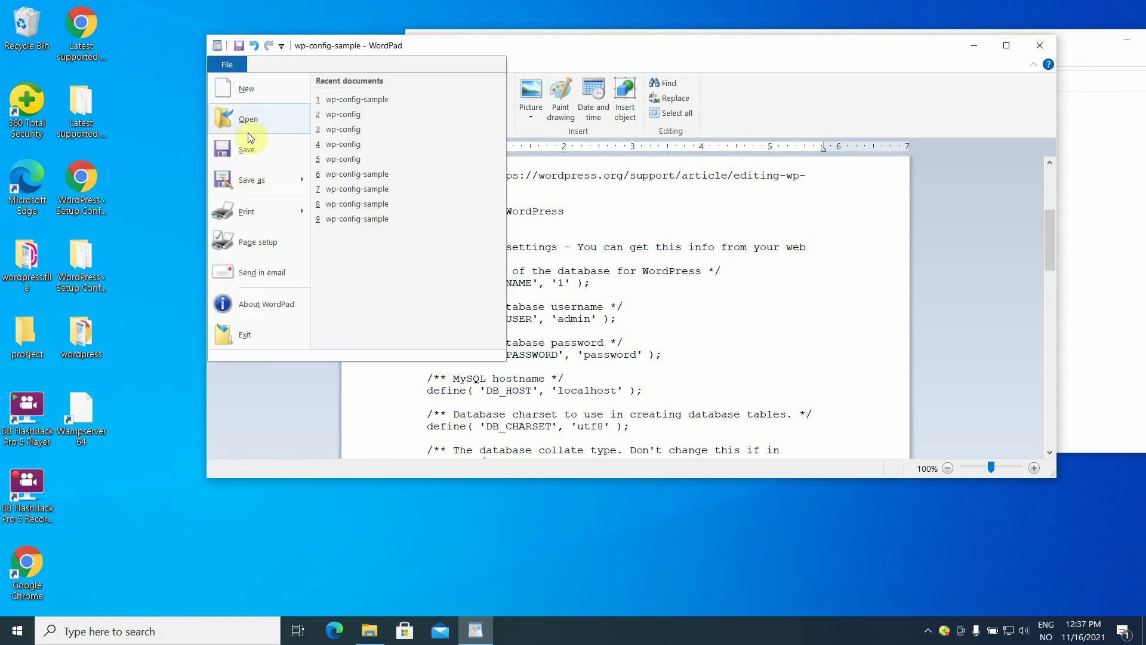
click(259, 180)
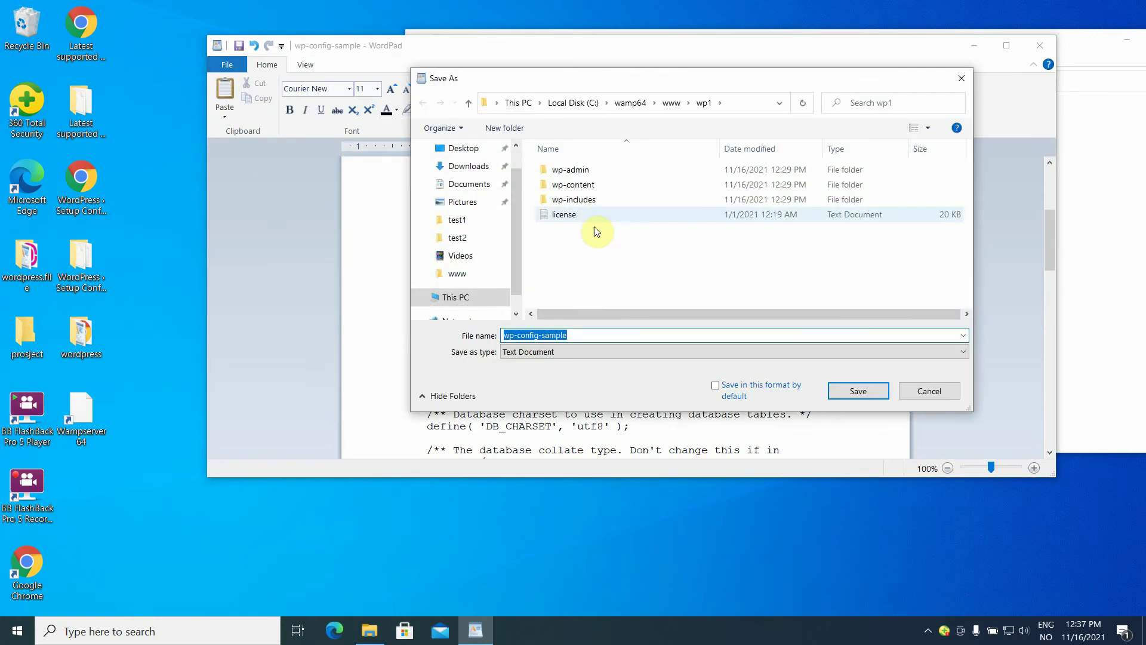
click(586, 333)
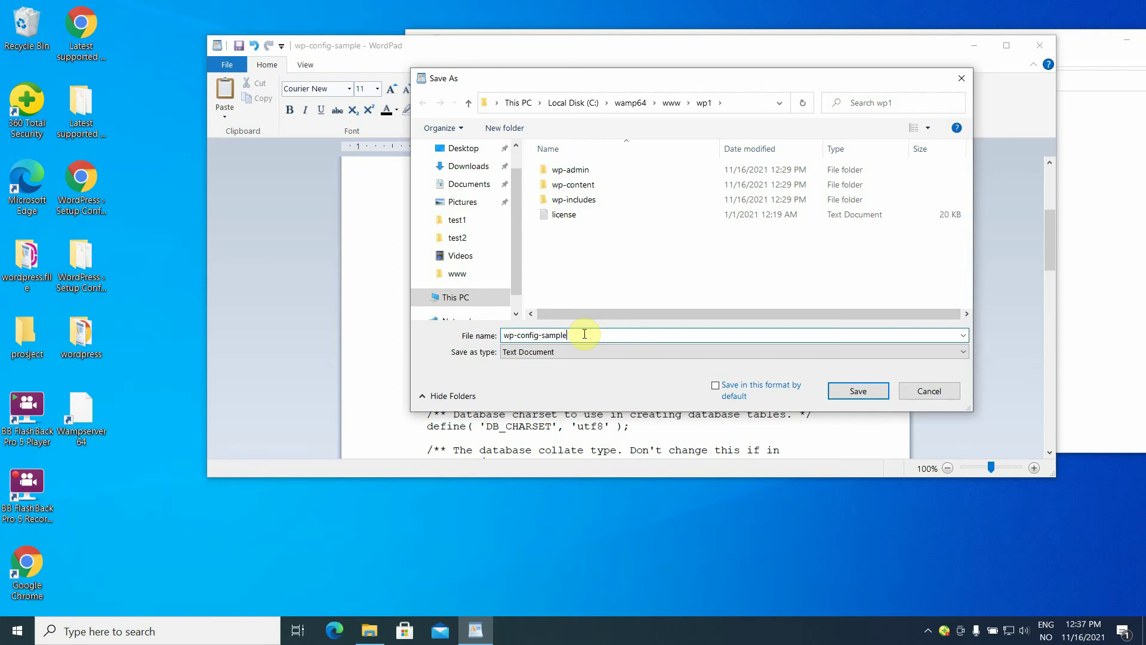
key(BackSpace)
key(BackSpace)
key(BackSpace)
key(BackSpace)
key(BackSpace)
key(BackSpace)
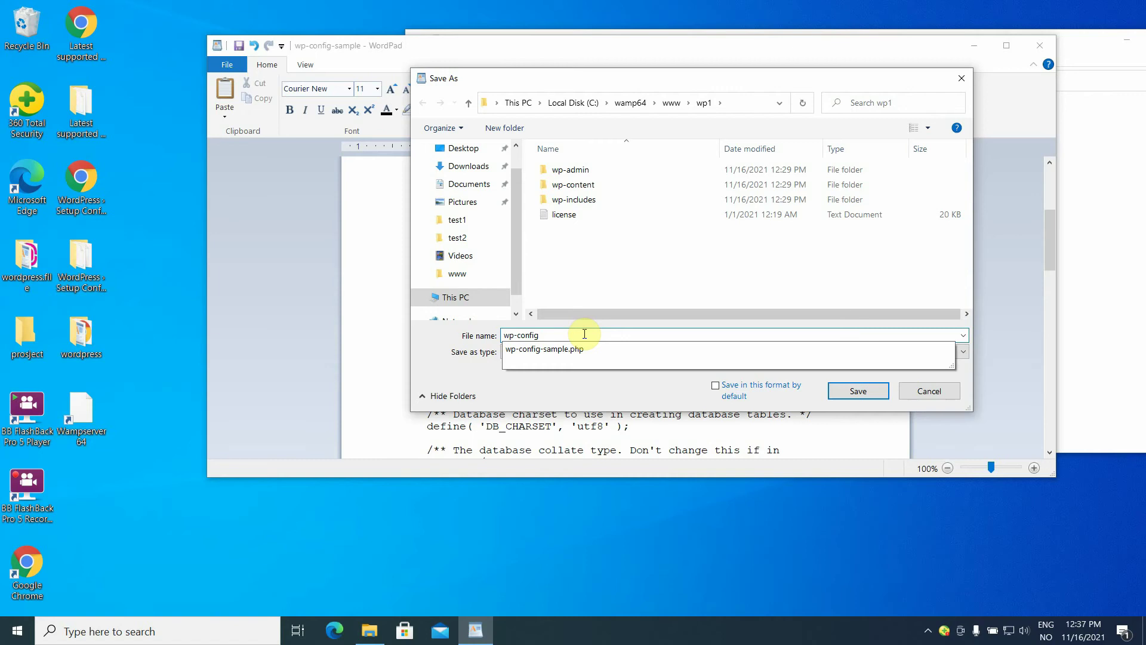
key(Return)
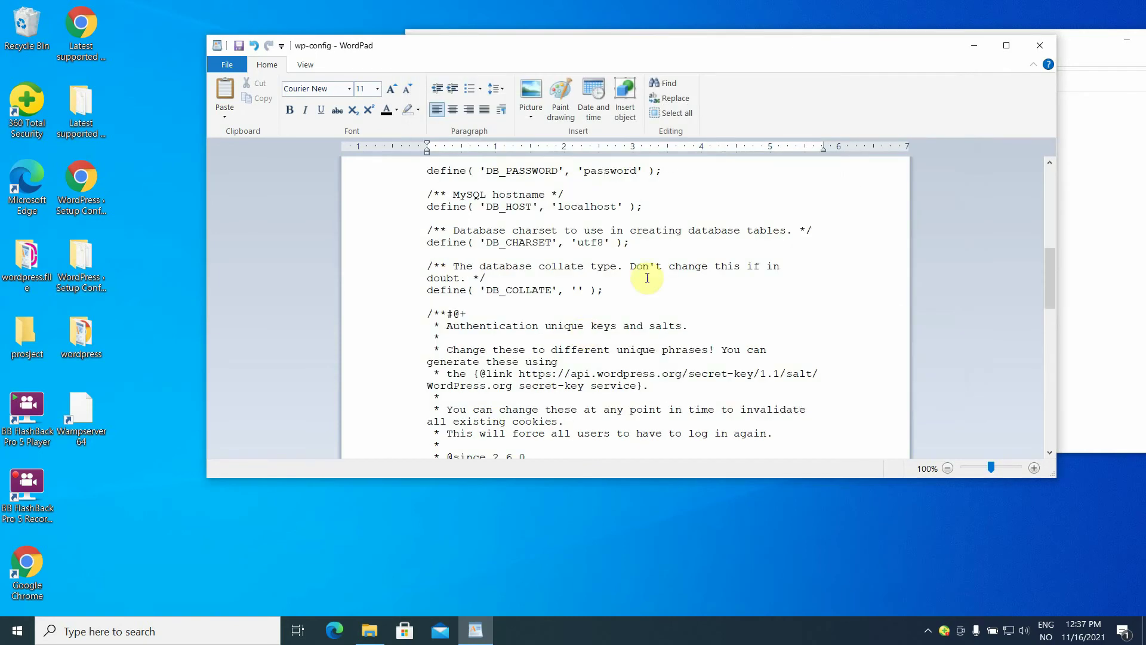
click(1047, 48)
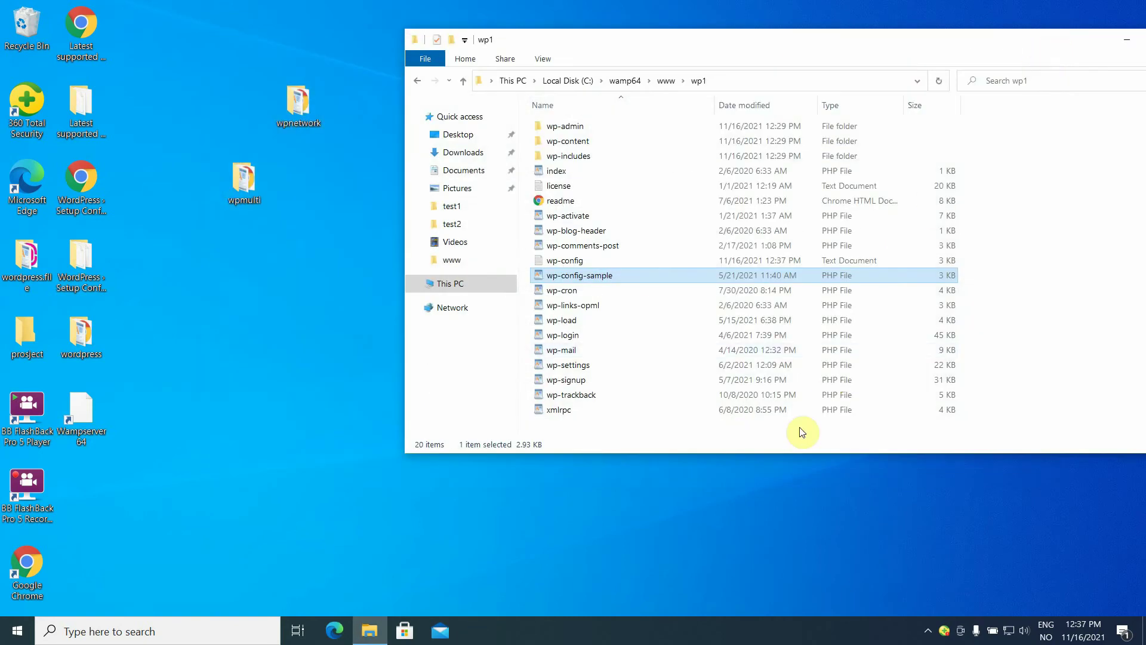
Refresh wp1, delete the wp-config text document, and reopen wp-config-sample in WordPad.
click(940, 83)
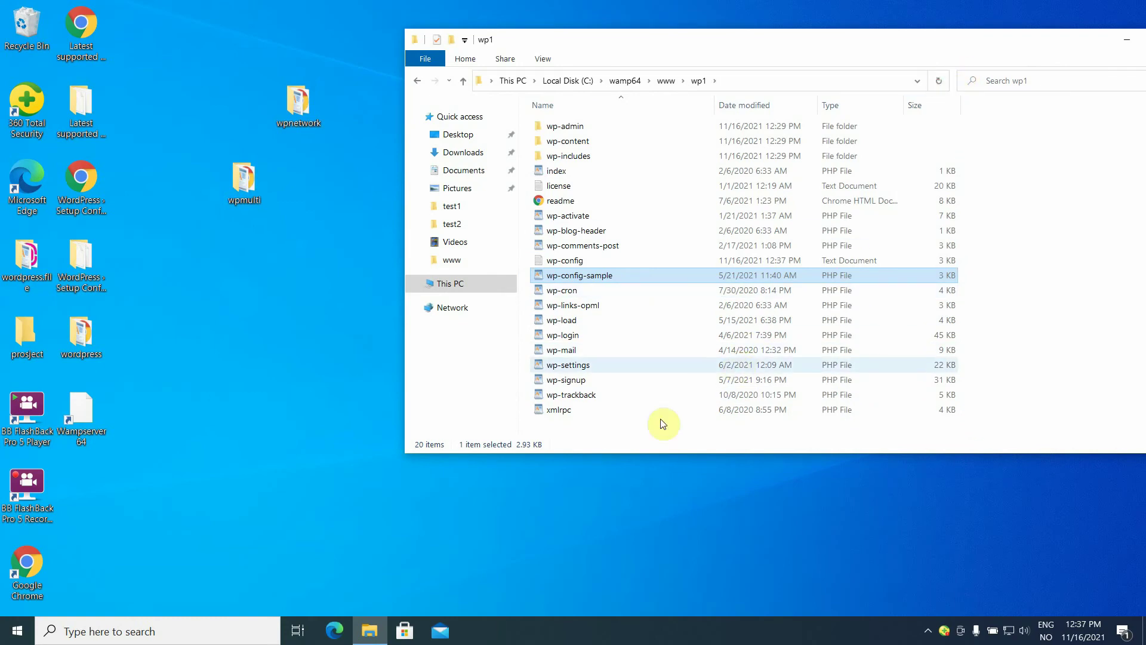
click(582, 261)
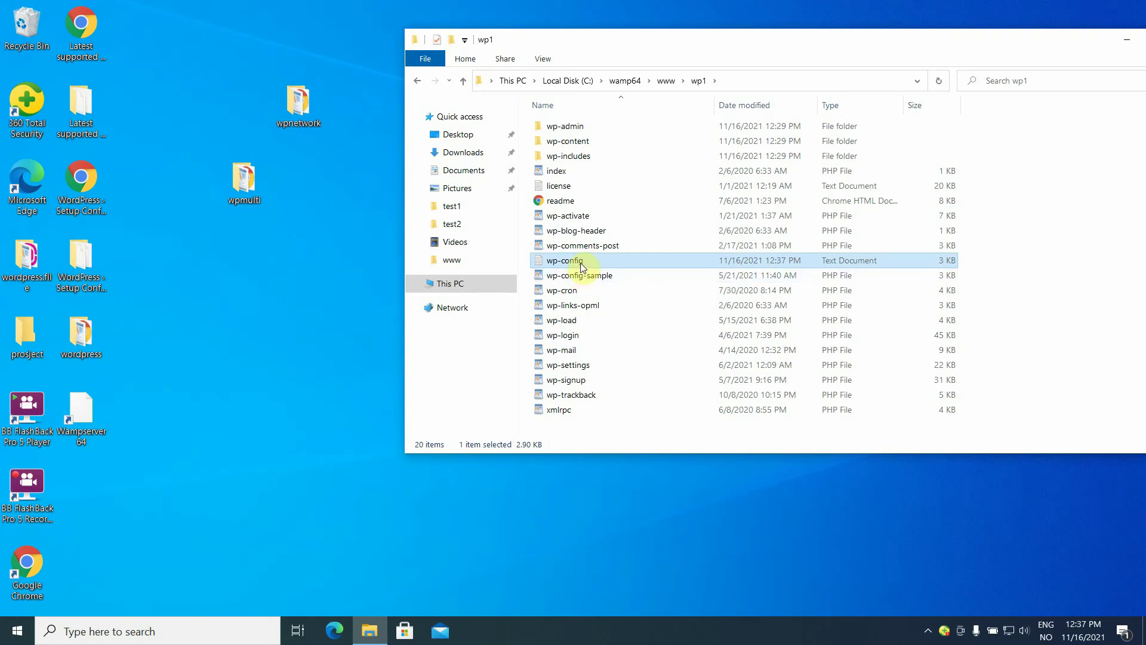
right_click(581, 265)
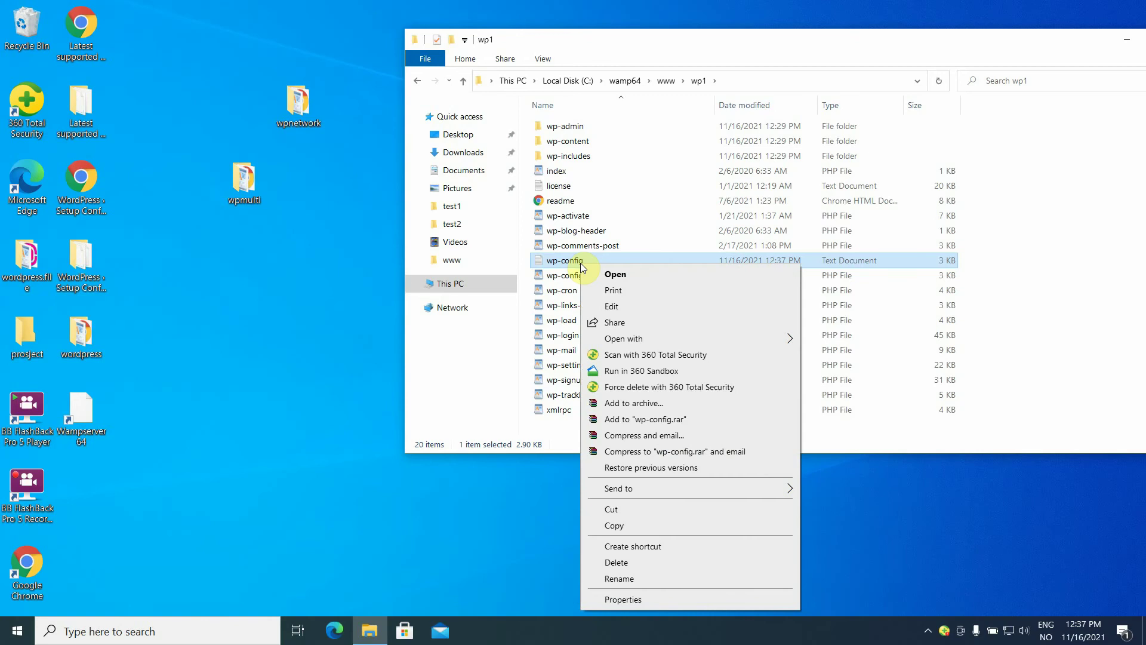
click(643, 562)
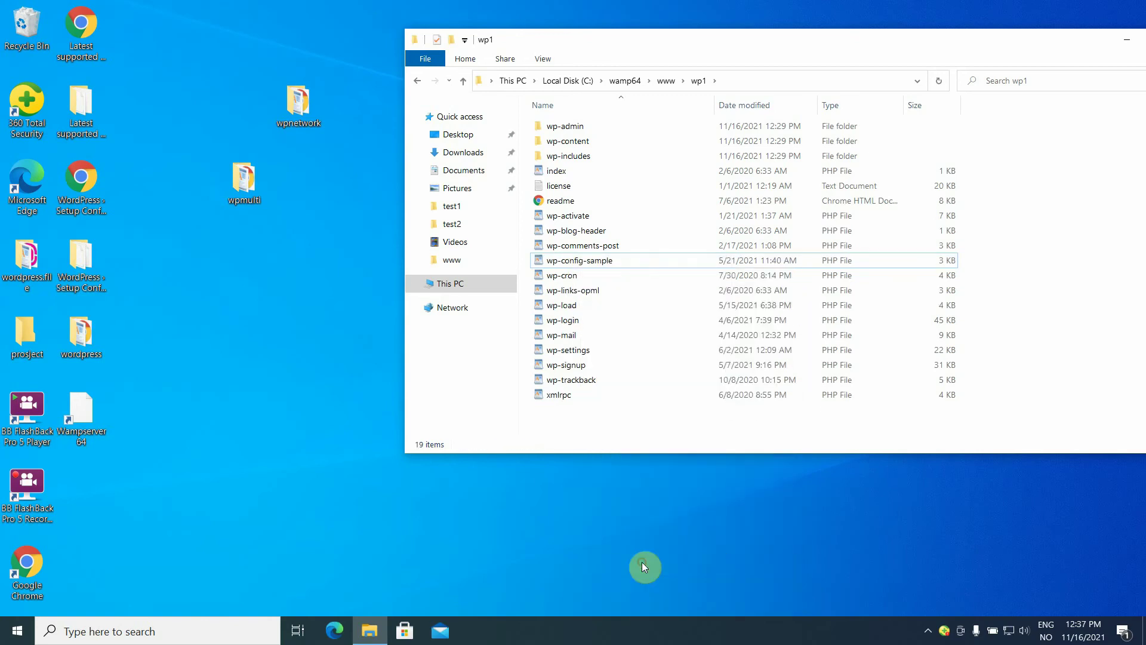
double_click(571, 261)
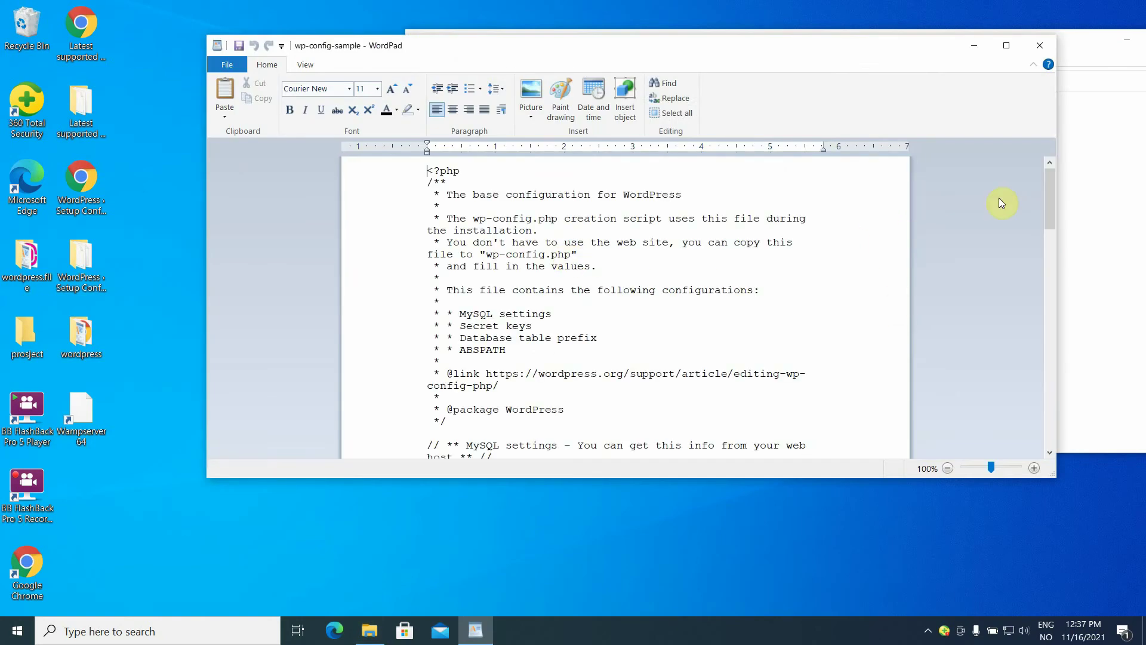
Set DB_NAME to 1 and DB_USER to admin in wp-config-sample.
drag(1051, 207, 1052, 249)
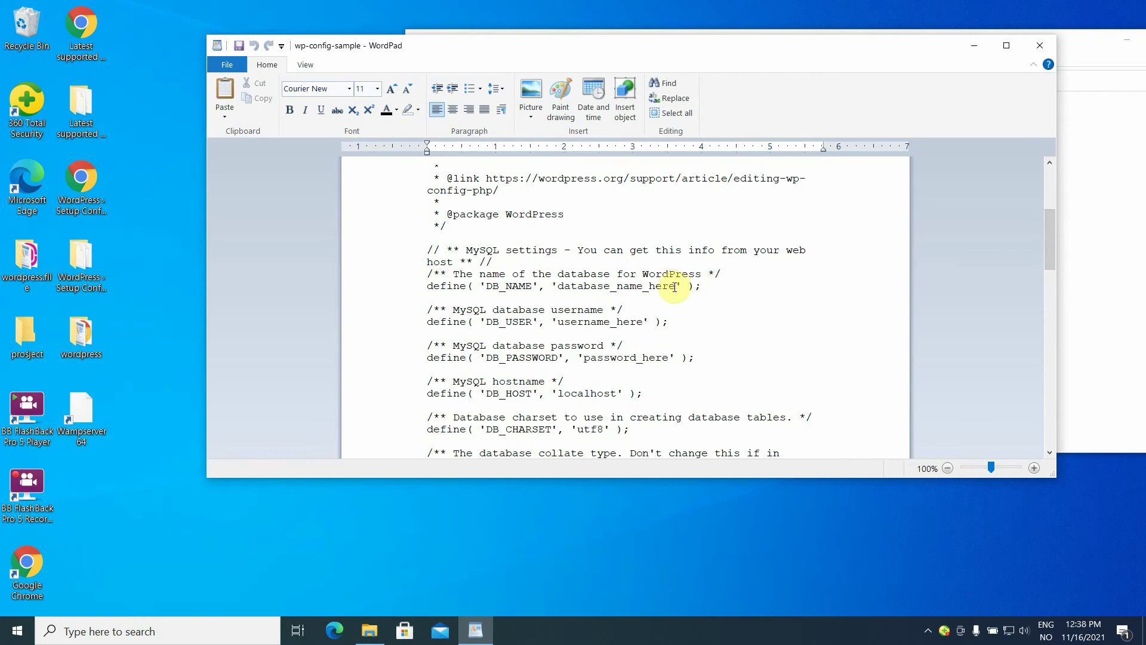
key(BackSpace)
key(BackSpace)
key(BackSpace)
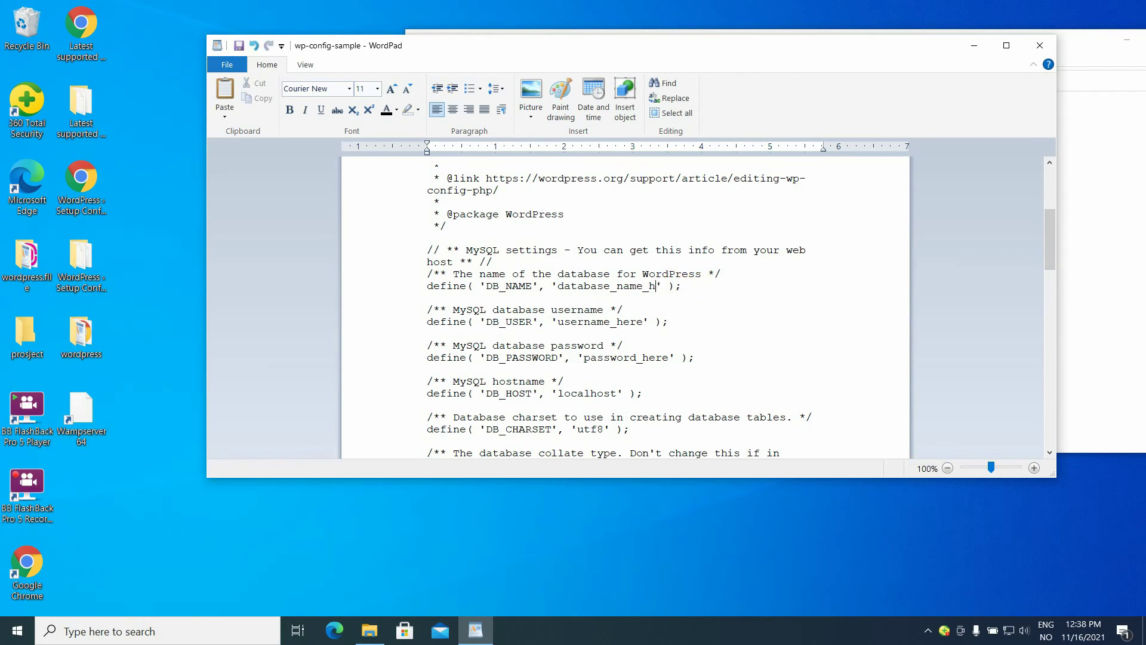
key(BackSpace)
key(BackSpace)
key(BackSpace)
key(BackSpace)
key(BackSpace)
key(BackSpace)
key(BackSpace)
key(BackSpace)
key(BackSpace)
key(BackSpace)
key(BackSpace)
key(BackSpace)
key(BackSpace)
key(BackSpace)
key(BackSpace)
key(BackSpace)
key(BackSpace)
text('1)
click(643, 323)
key(BackSpace)
key(BackSpace)
key(BackSpace)
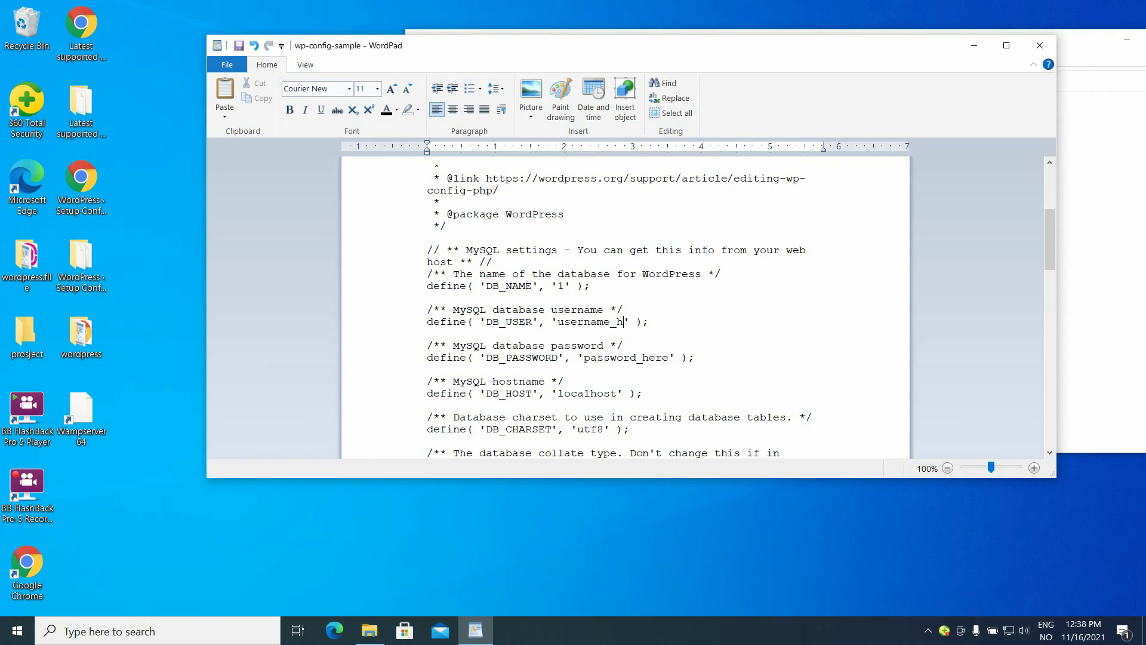
key(BackSpace)
key(BackSpace)
key(BackSpace)
key(BackSpace)
key(BackSpace)
key(BackSpace)
key(BackSpace)
key(BackSpace)
key(BackSpace)
key(BackSpace)
text(admin)
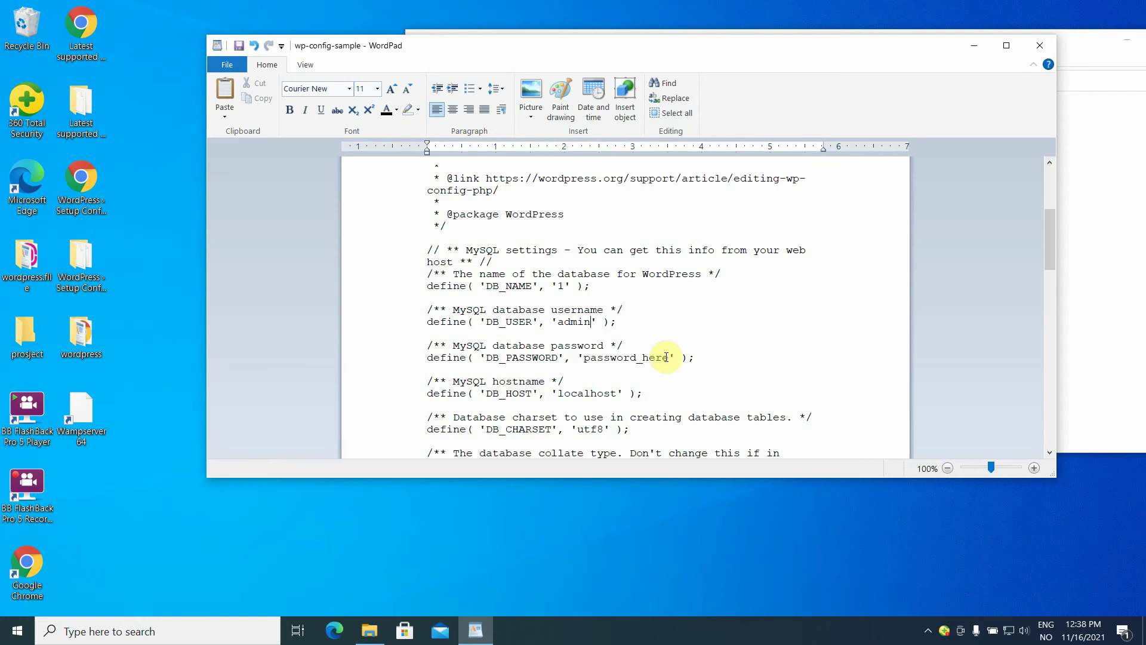
Replace the DB_PASSWORD placeholder, then save and close wp-config-sample.
click(668, 357)
key(BackSpace)
key(BackSpace)
key(BackSpace)
key(BackSpace)
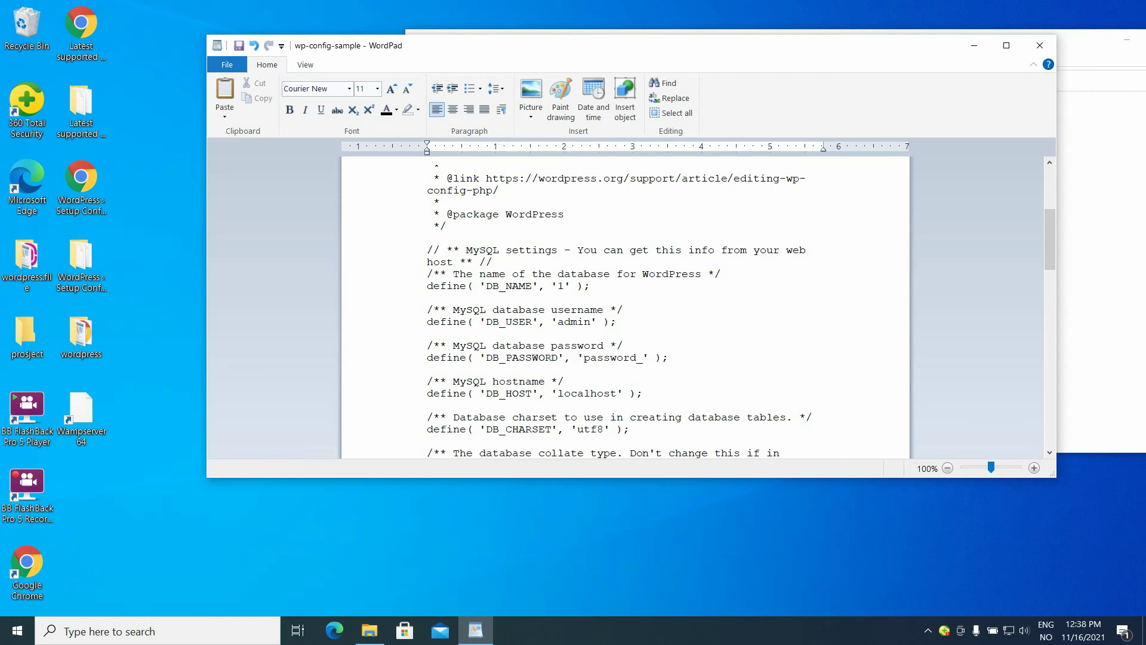
key(BackSpace)
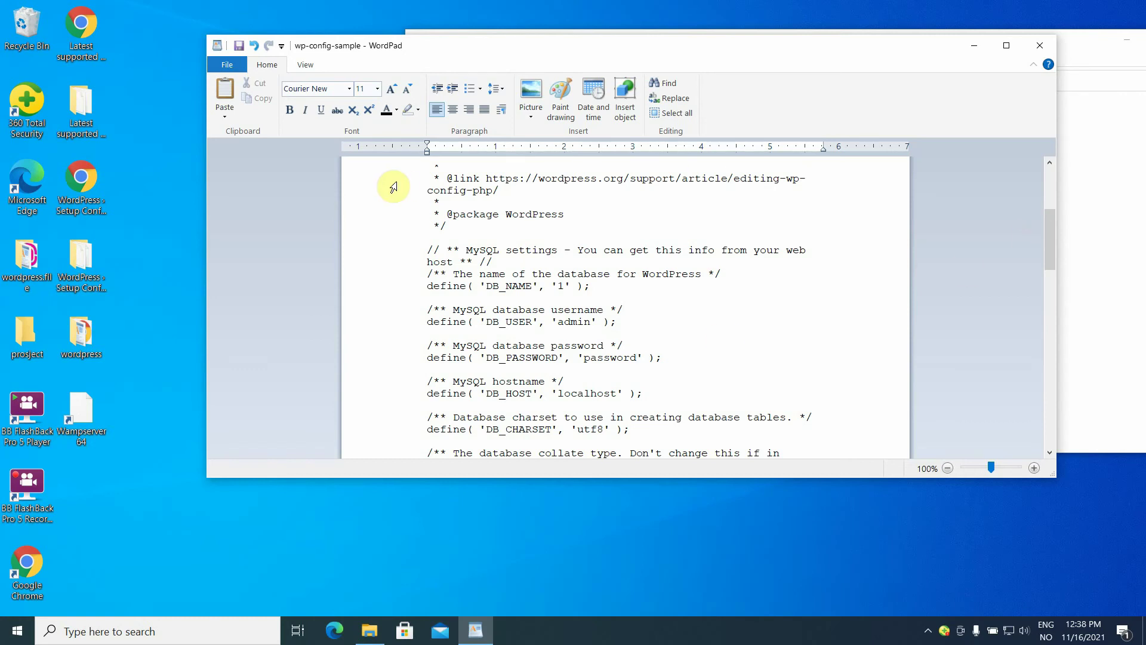
click(238, 46)
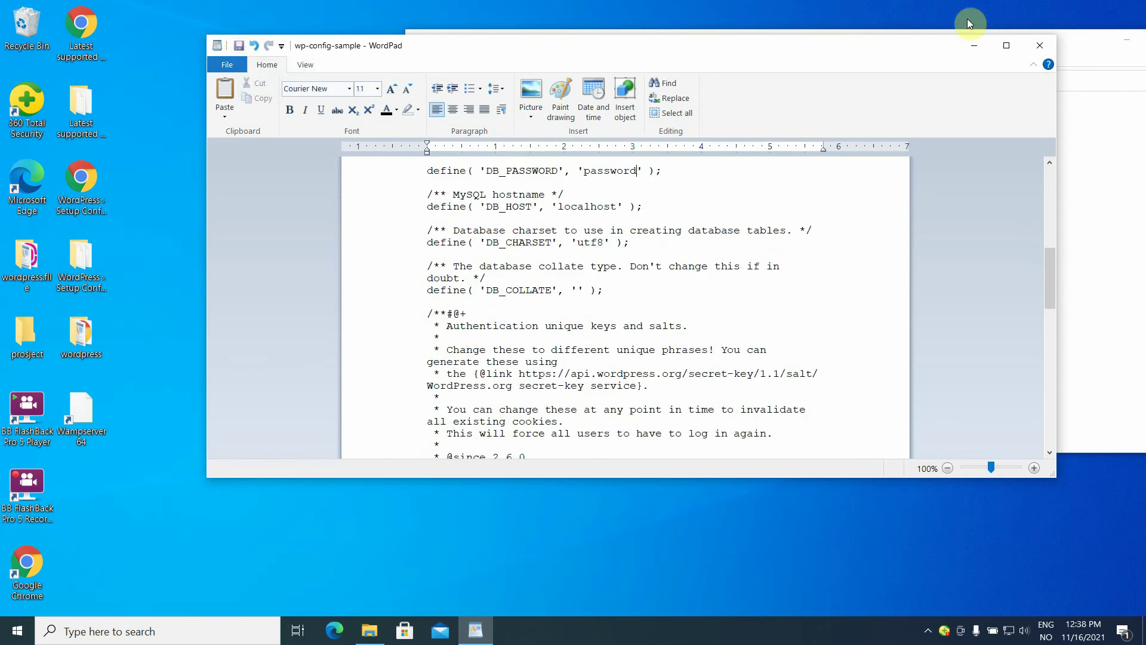
click(1038, 45)
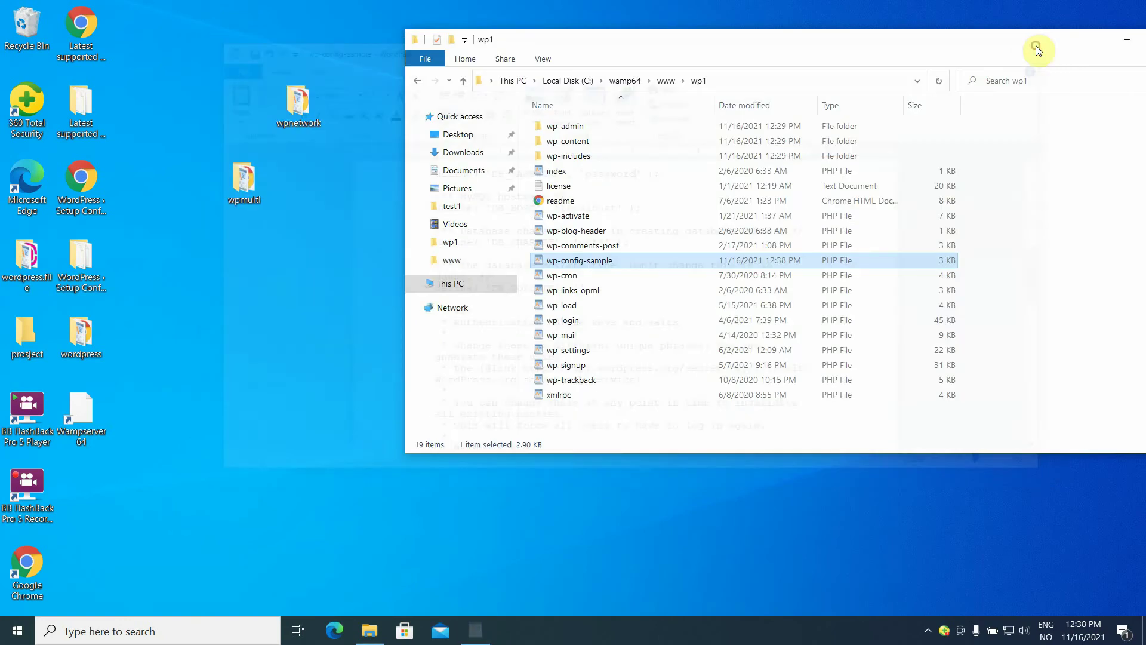
Rename wp-config-sample to wp-config, refresh wp1, and minimize File Explorer.
click(614, 260)
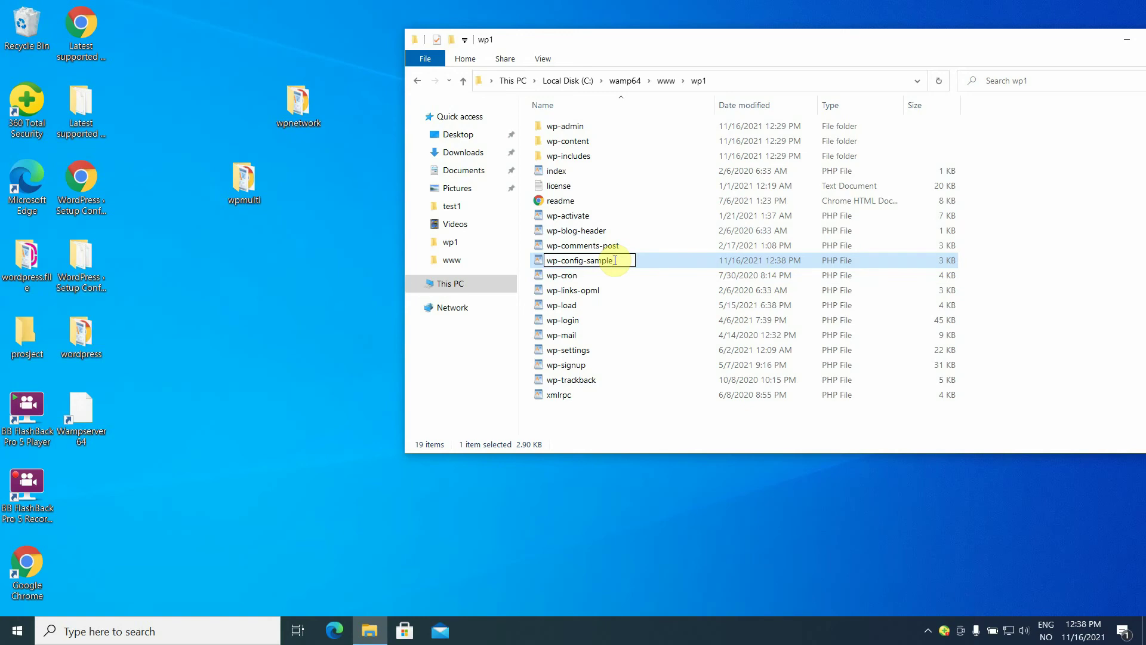
key(BackSpace)
key(BackSpace)
key(BackSpace)
key(BackSpace)
key(BackSpace)
key(BackSpace)
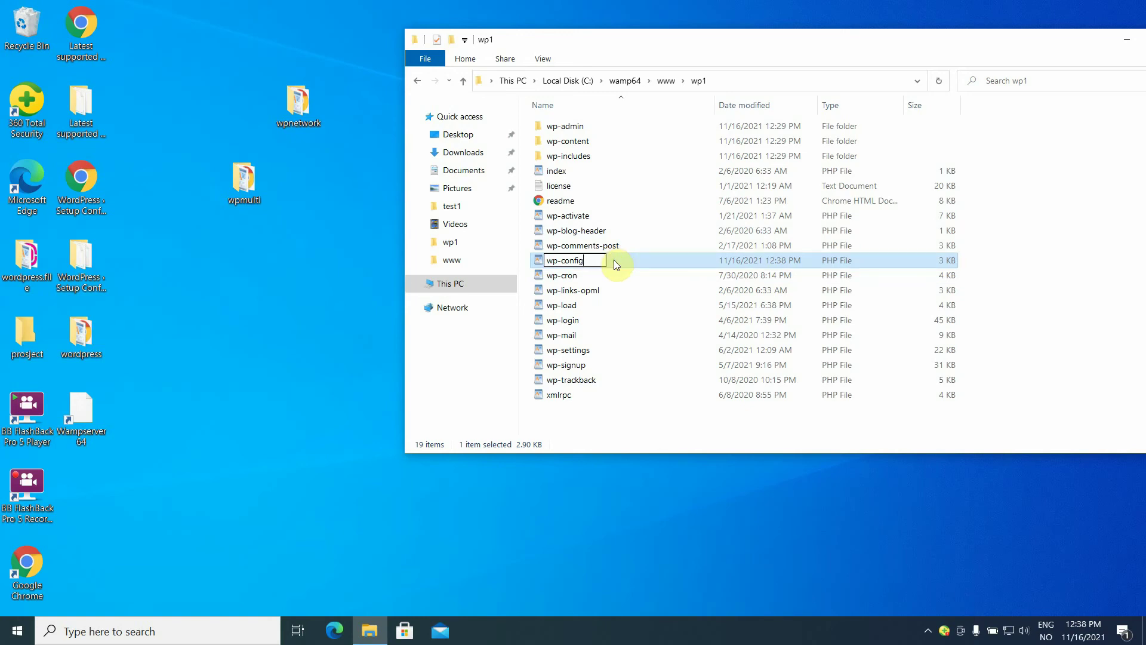
key(Return)
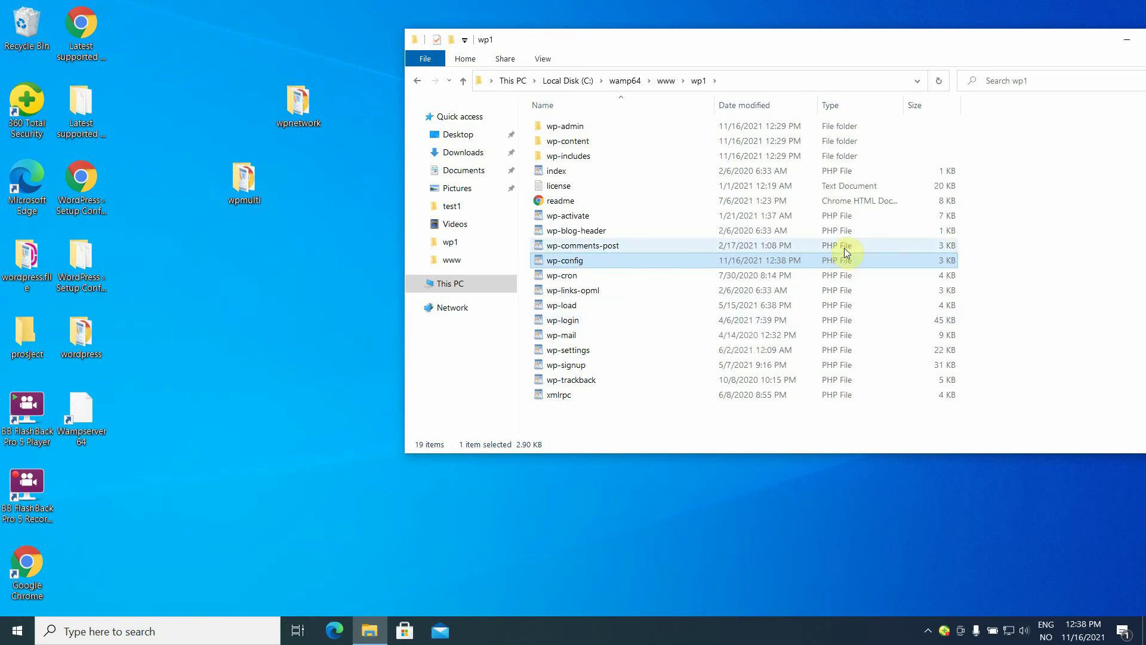
click(940, 80)
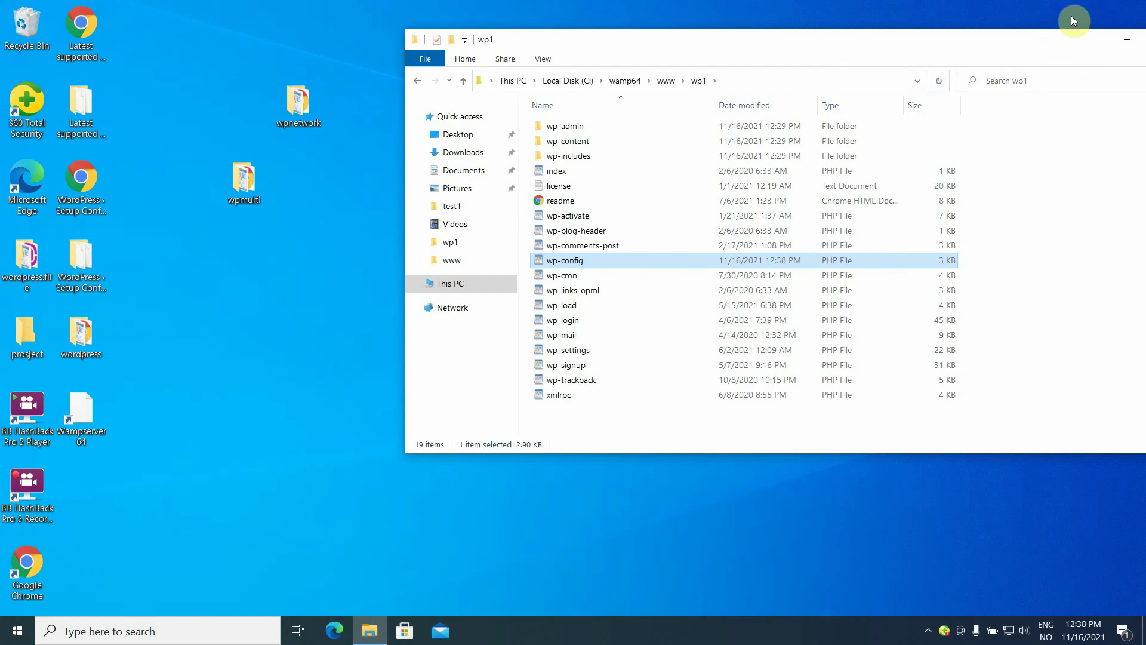
click(1121, 43)
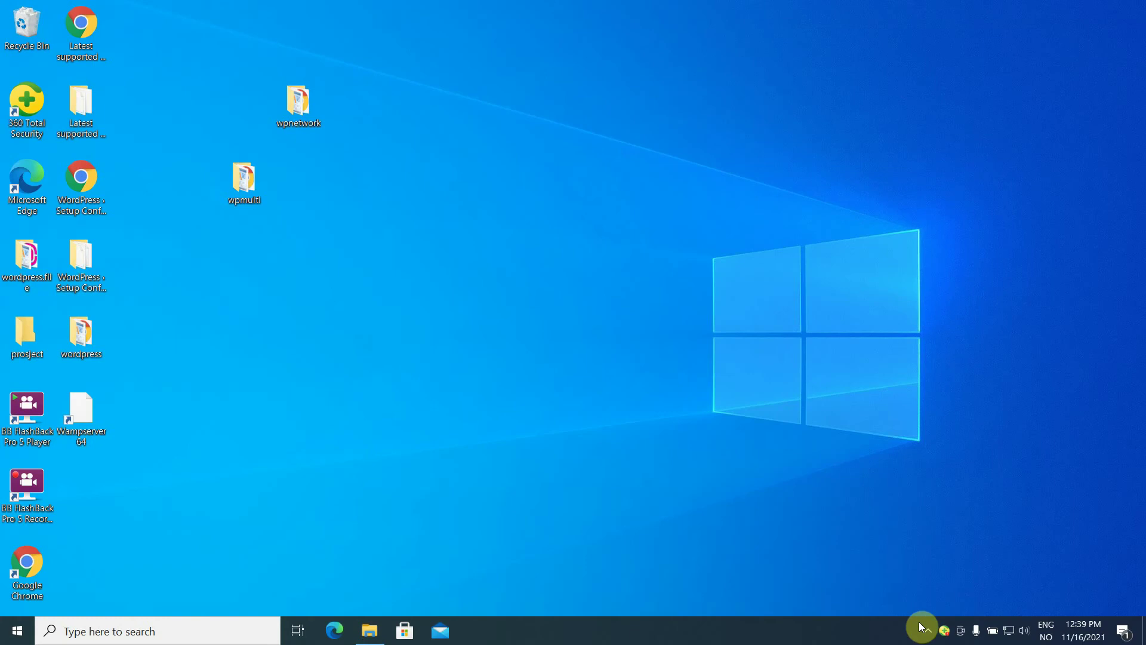
Launch phpMyAdmin from the WampServer tray icon menu.
click(927, 635)
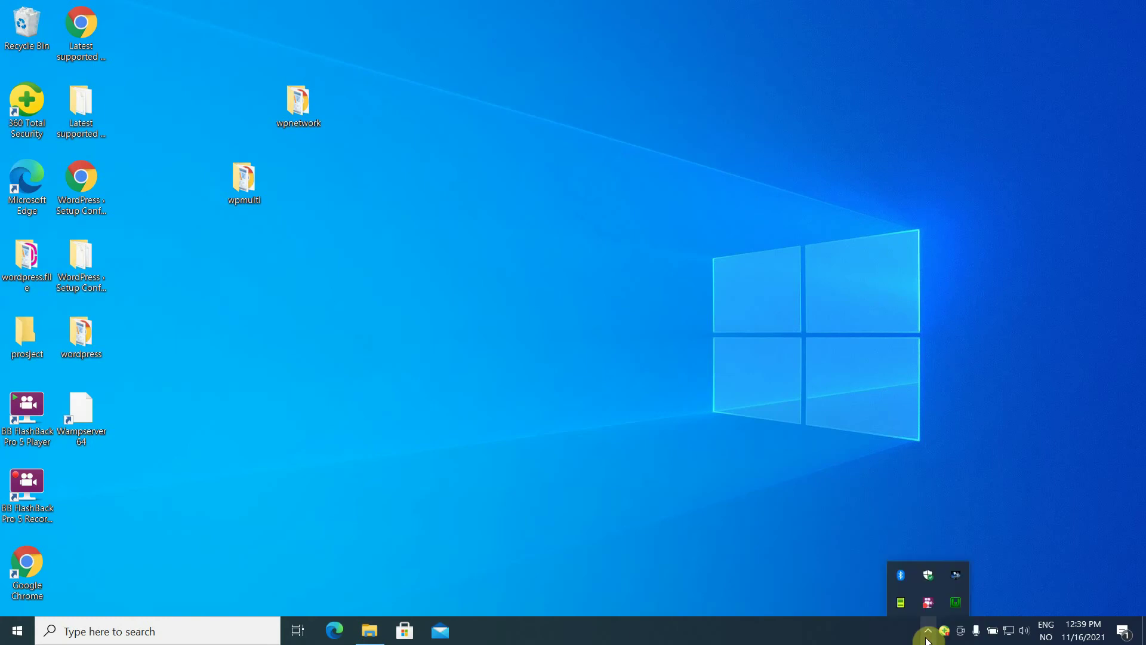
click(955, 602)
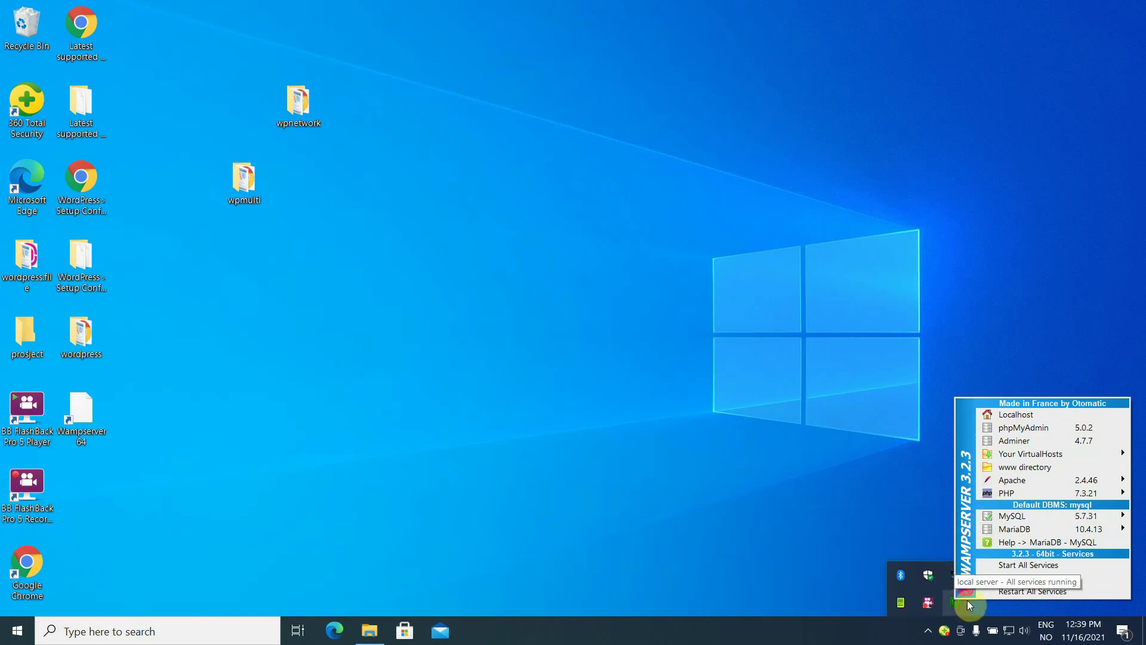
click(982, 610)
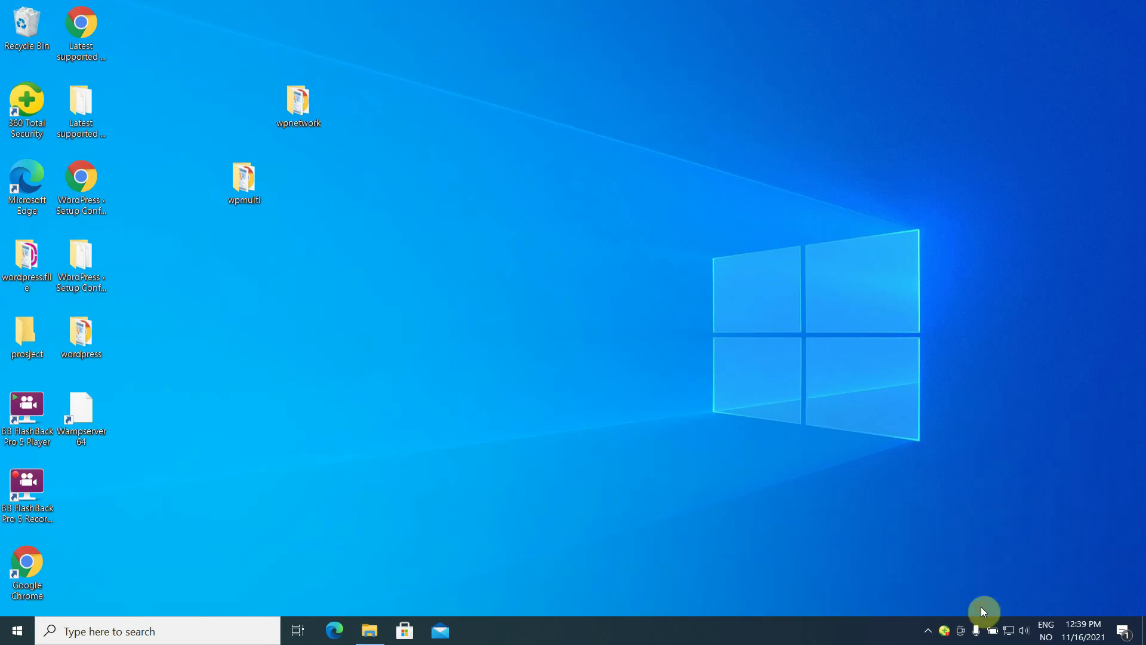
click(927, 632)
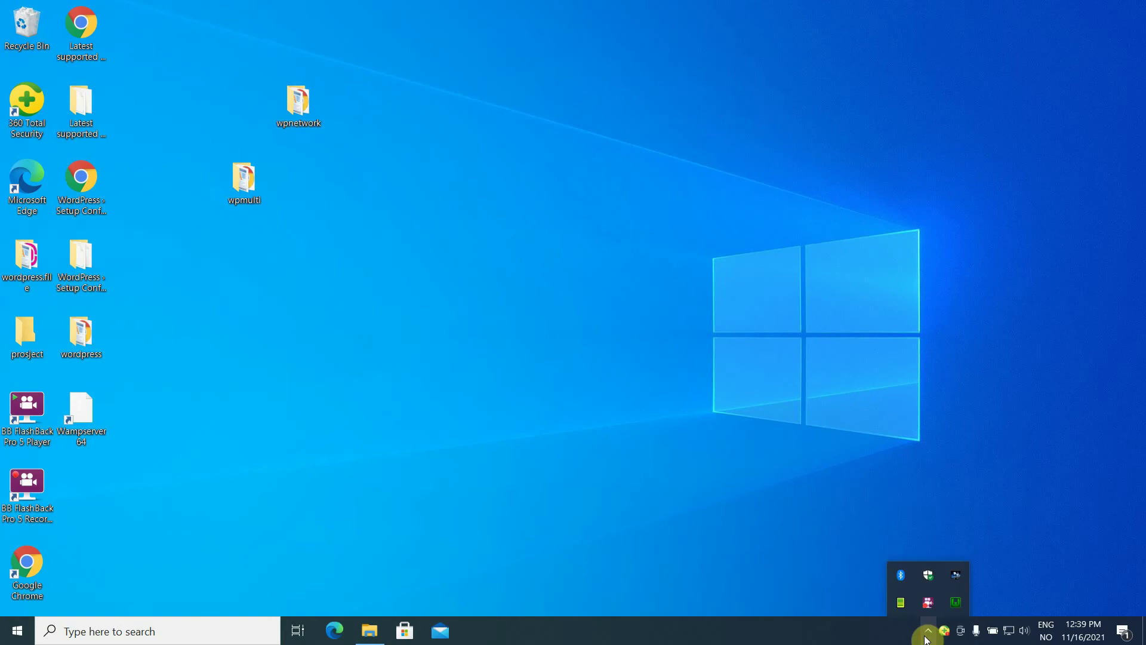
click(956, 604)
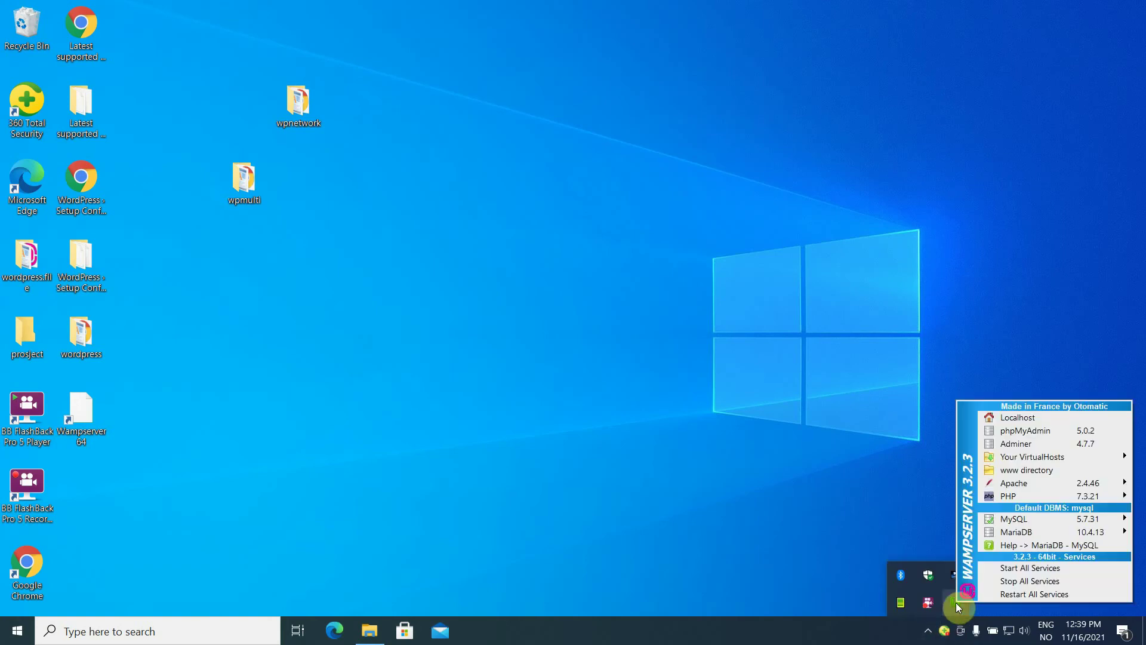
click(1044, 429)
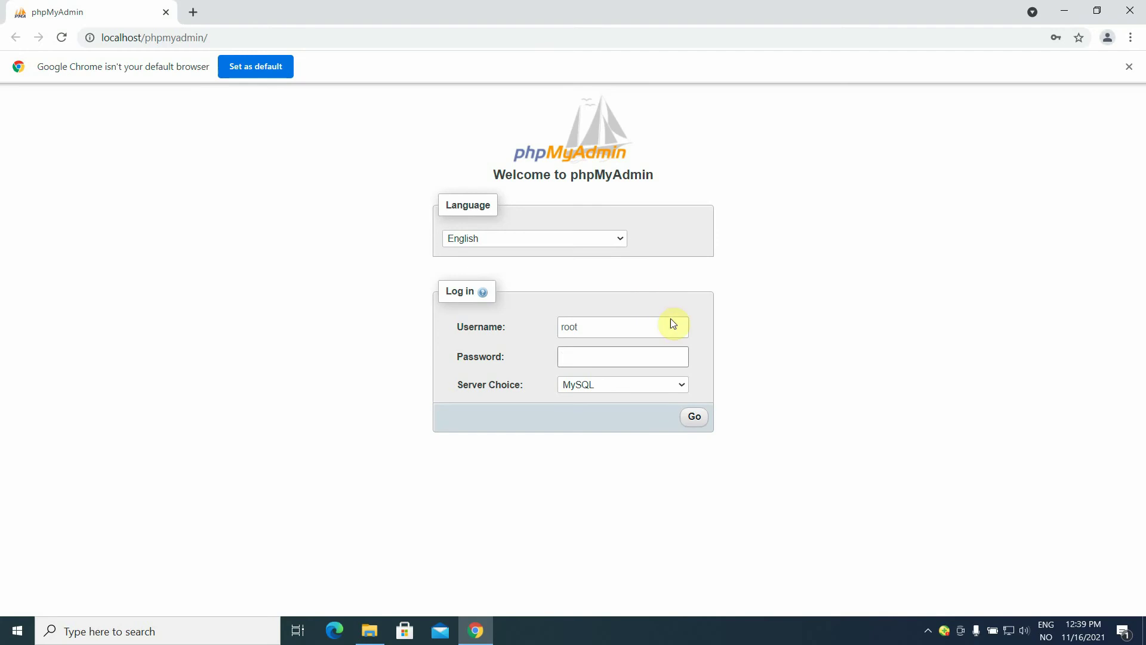
Log in to phpMyAdmin as root.
click(678, 326)
click(680, 355)
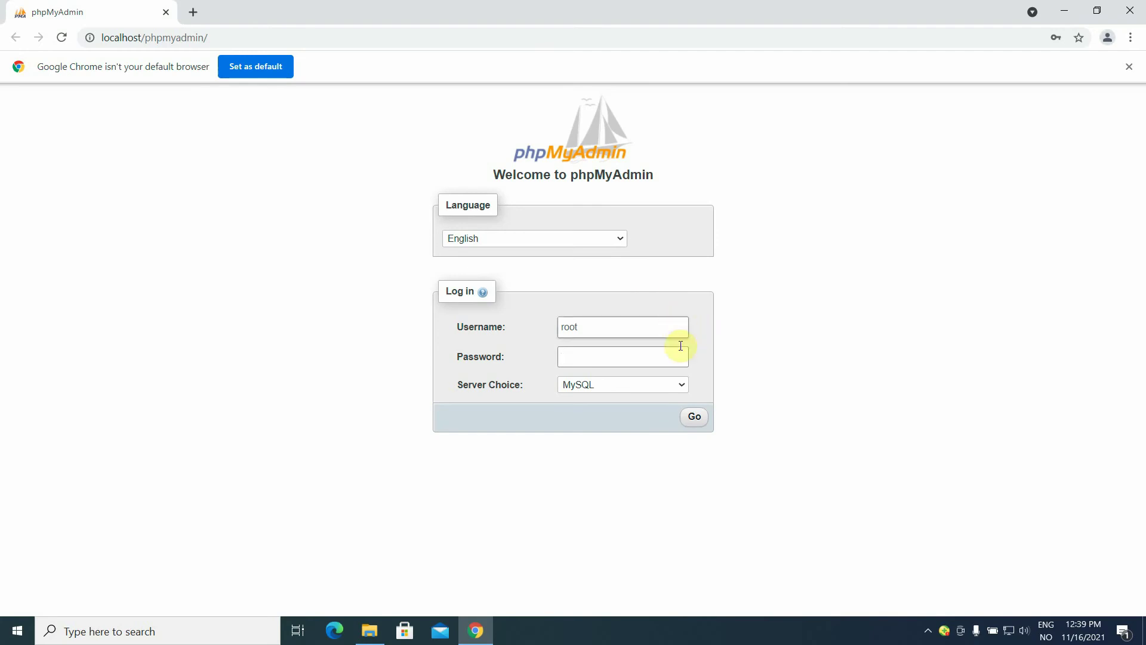
click(695, 418)
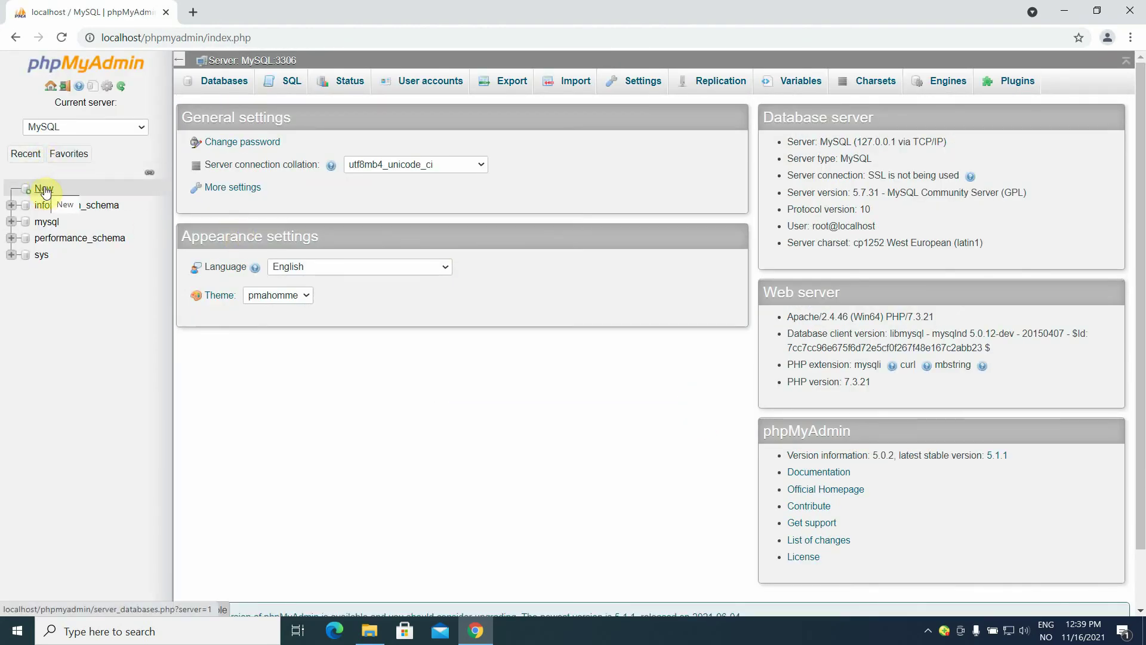
Create a new database named 1 with utf8_general_ci collation.
click(46, 190)
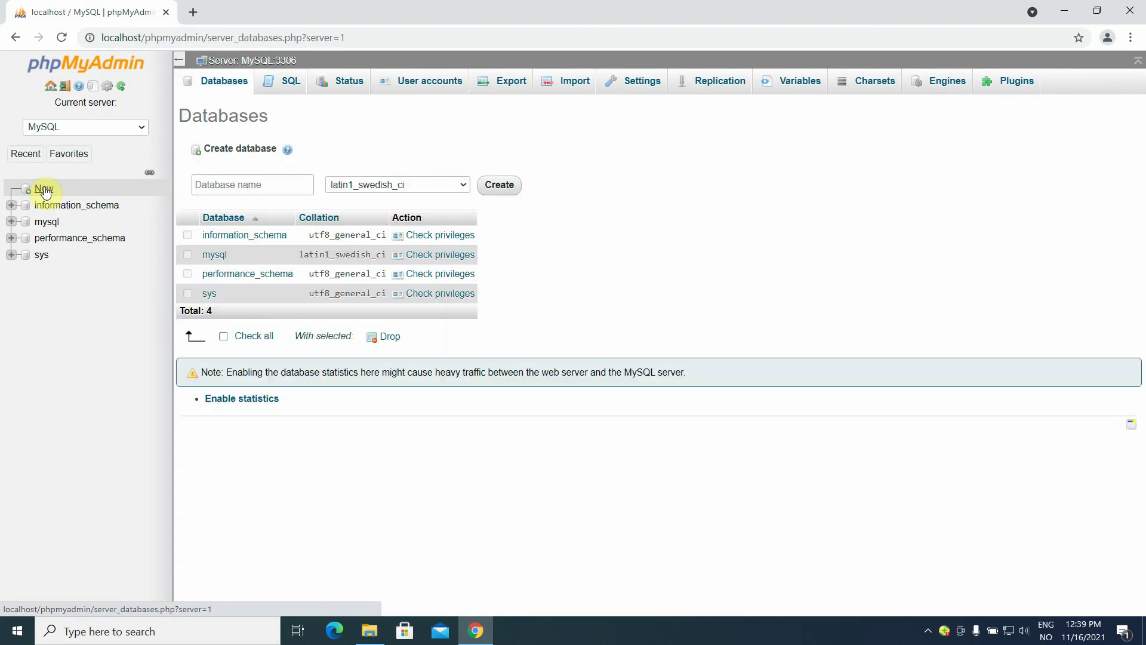
click(219, 187)
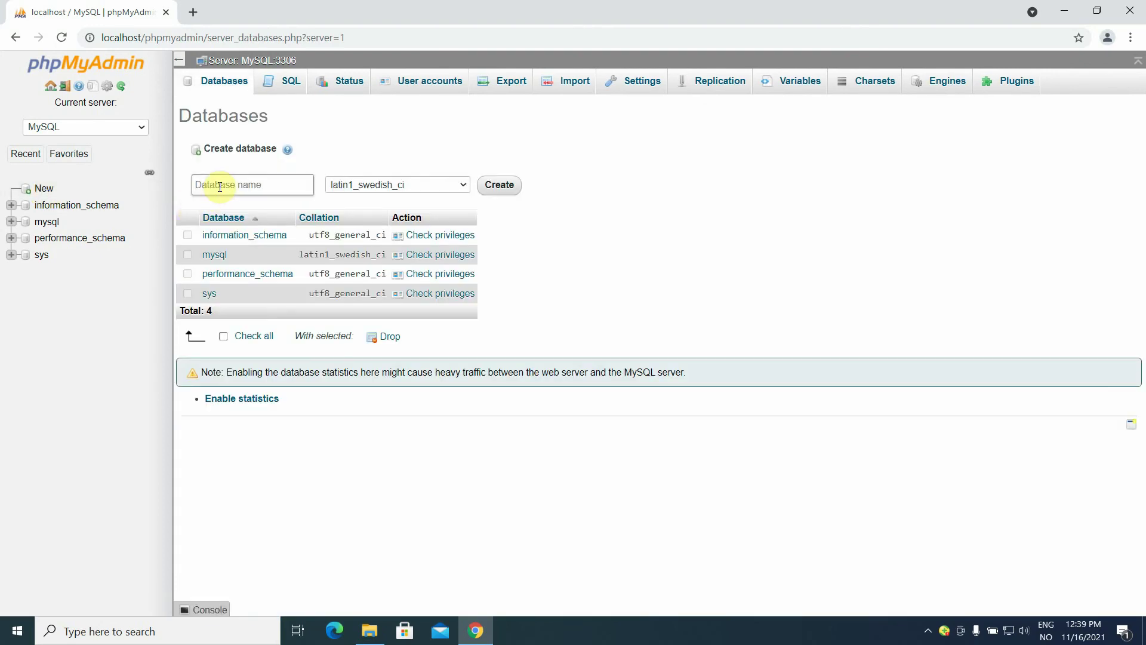
click(220, 187)
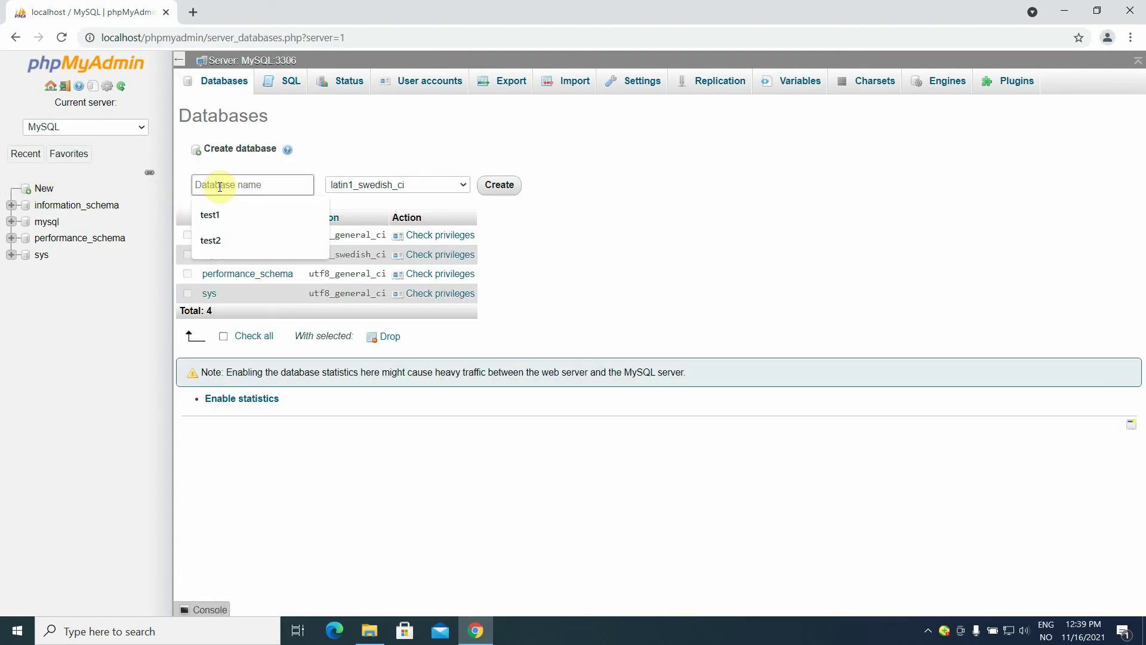
text(1)
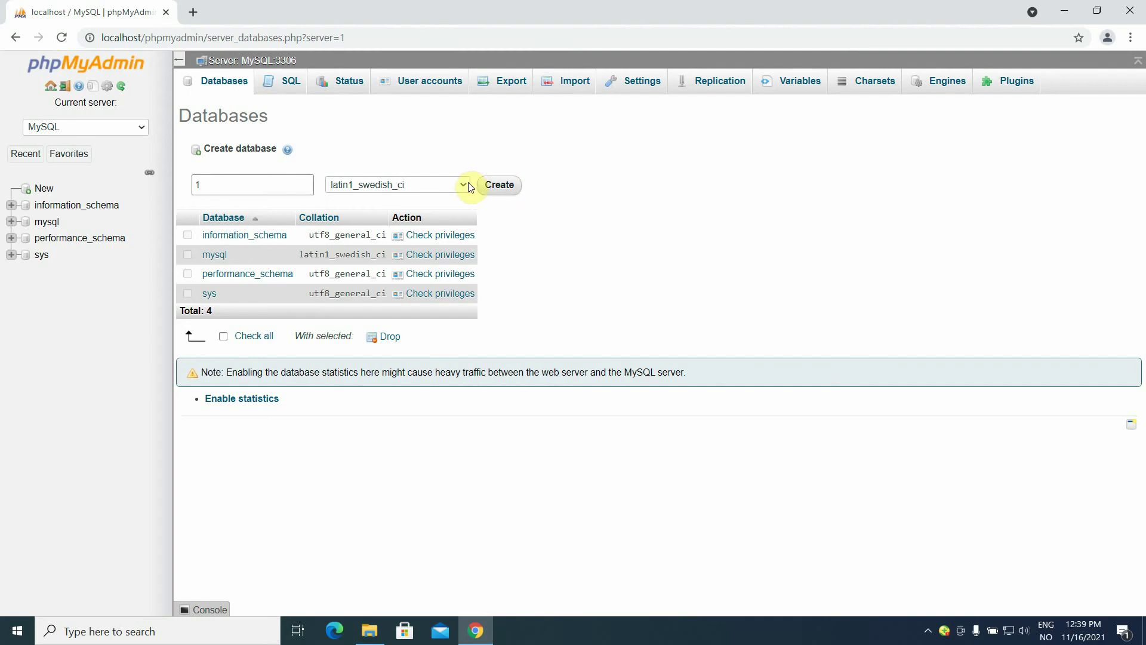
click(465, 184)
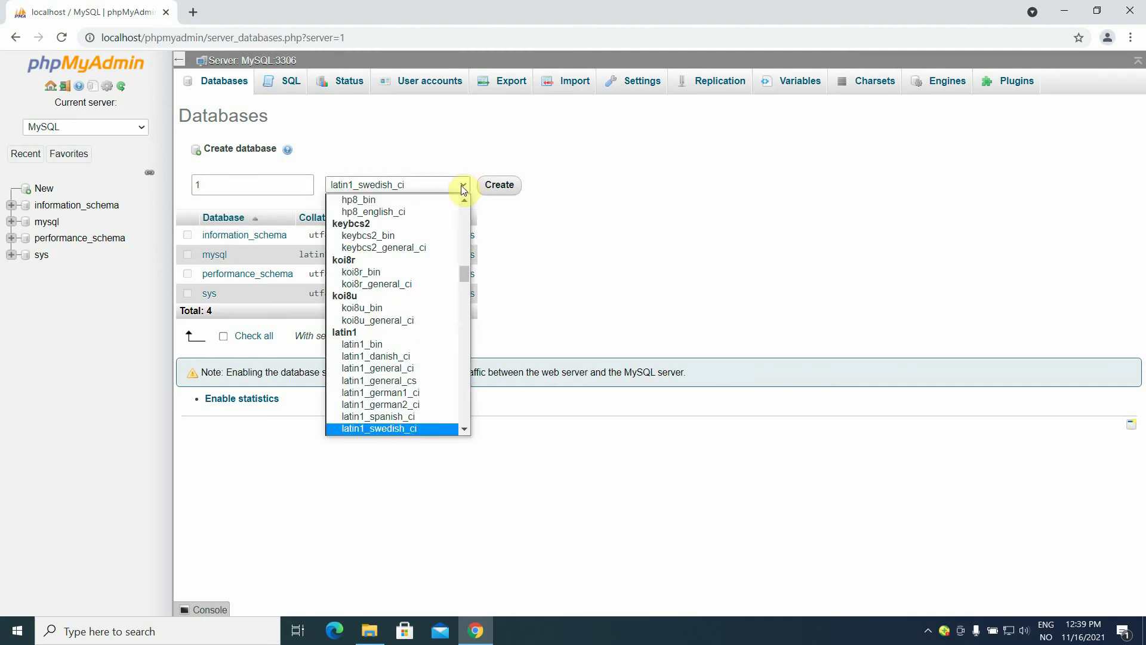
drag(467, 274, 471, 386)
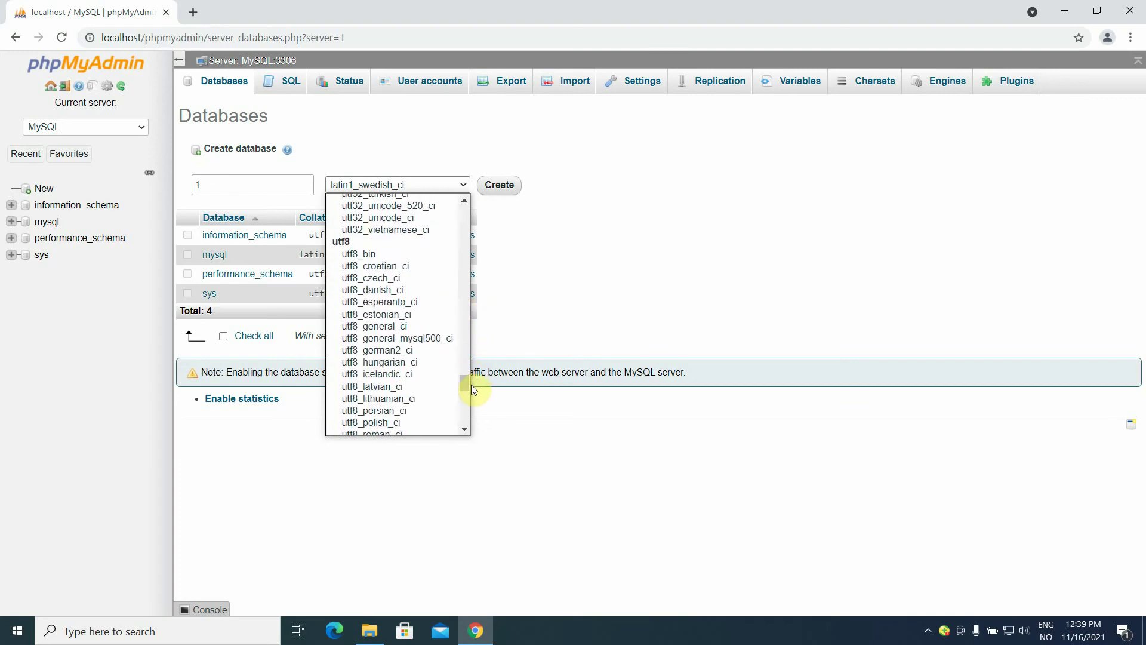
click(387, 327)
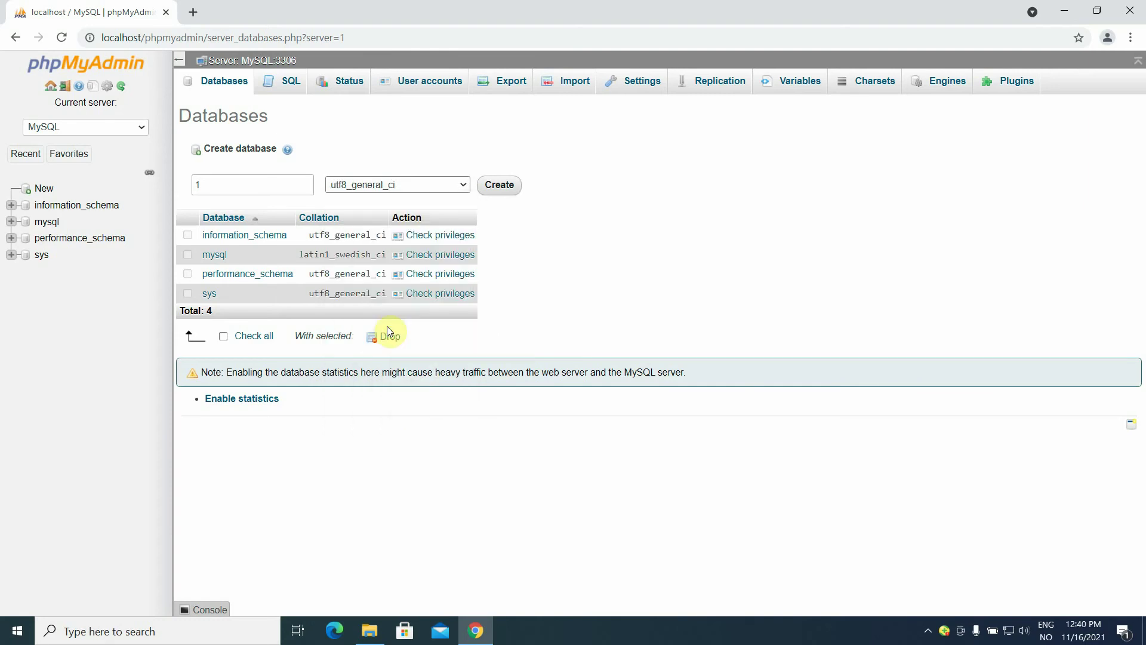
click(509, 186)
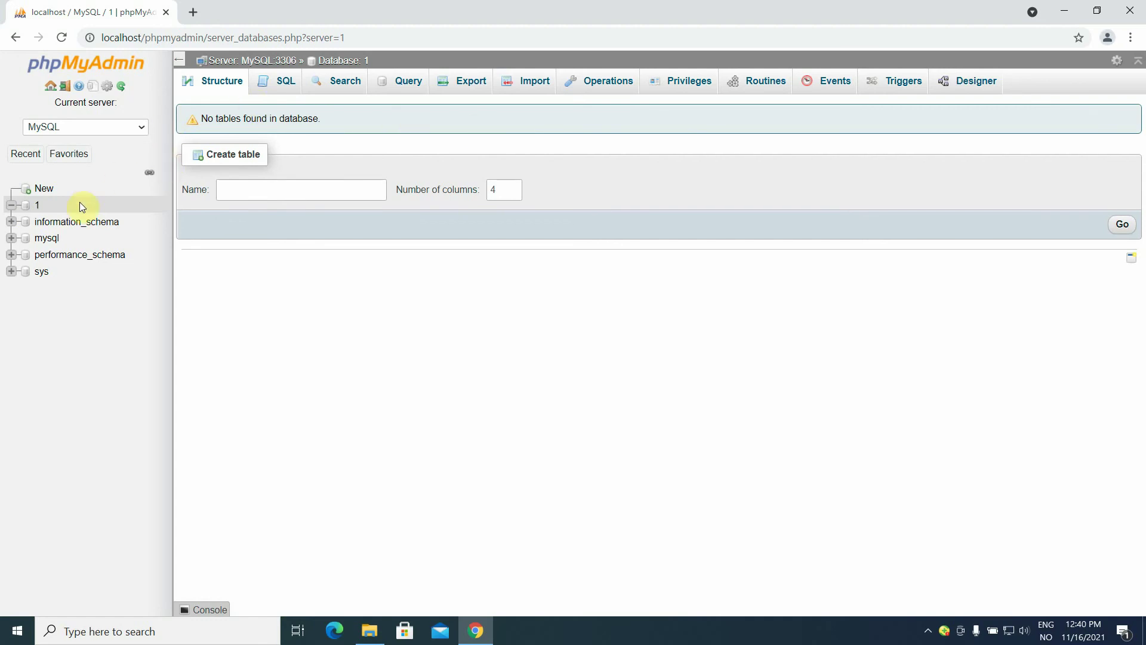
Open database 1 and view its Privileges tab listing users with access.
click(37, 207)
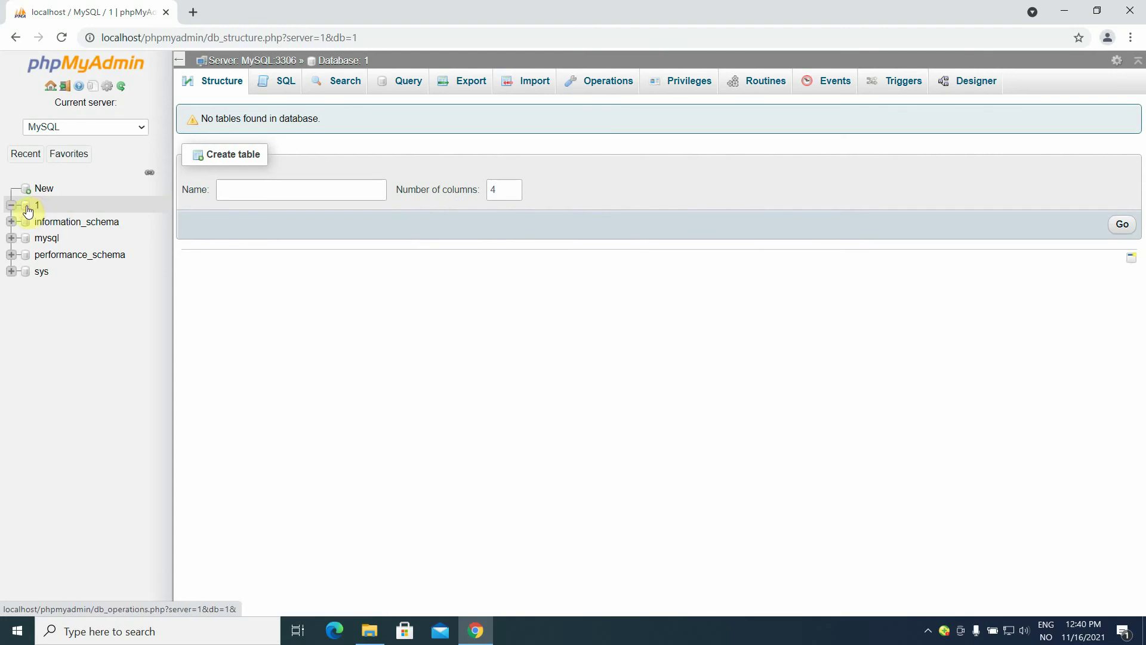
click(26, 210)
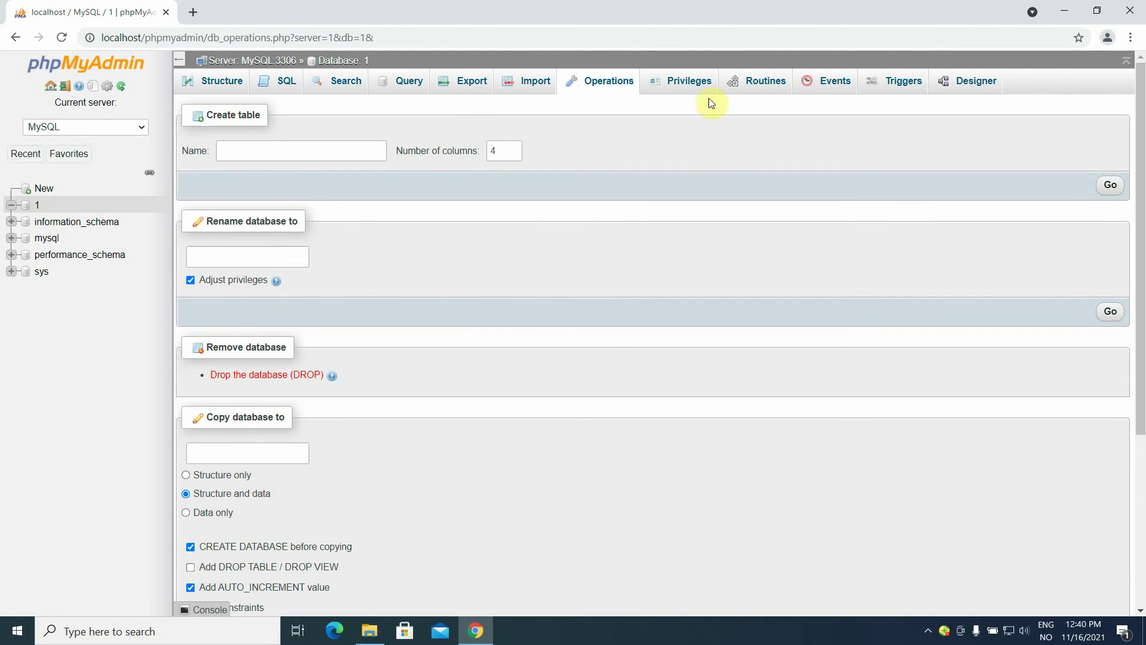
click(685, 88)
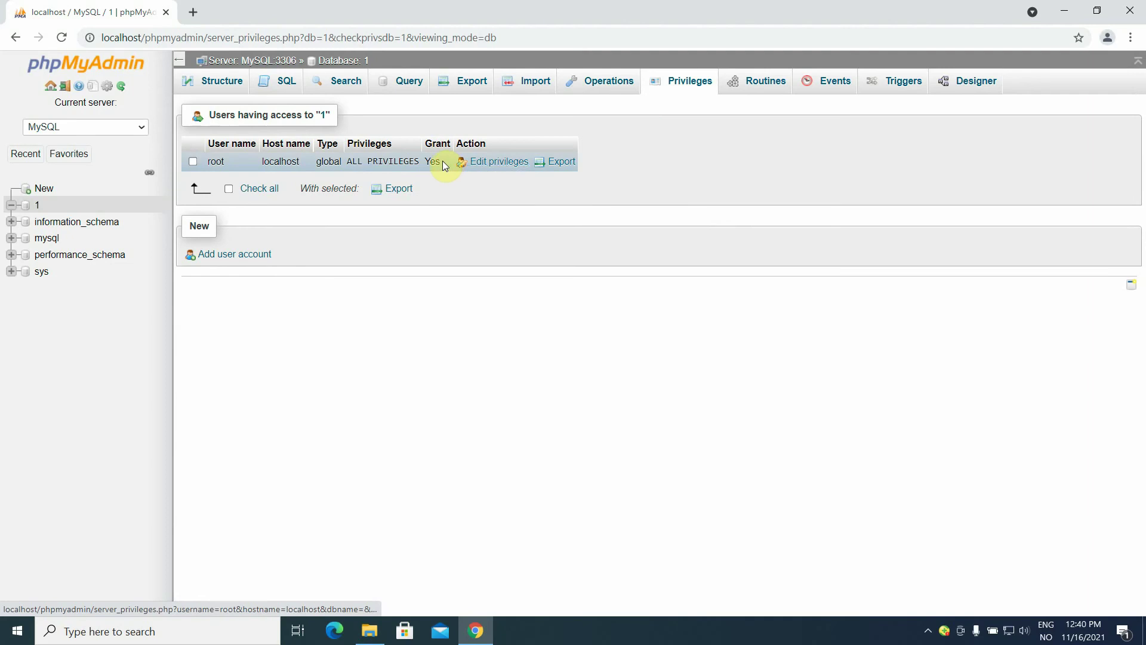
Start a new user account named admin and enter its password twice.
click(234, 257)
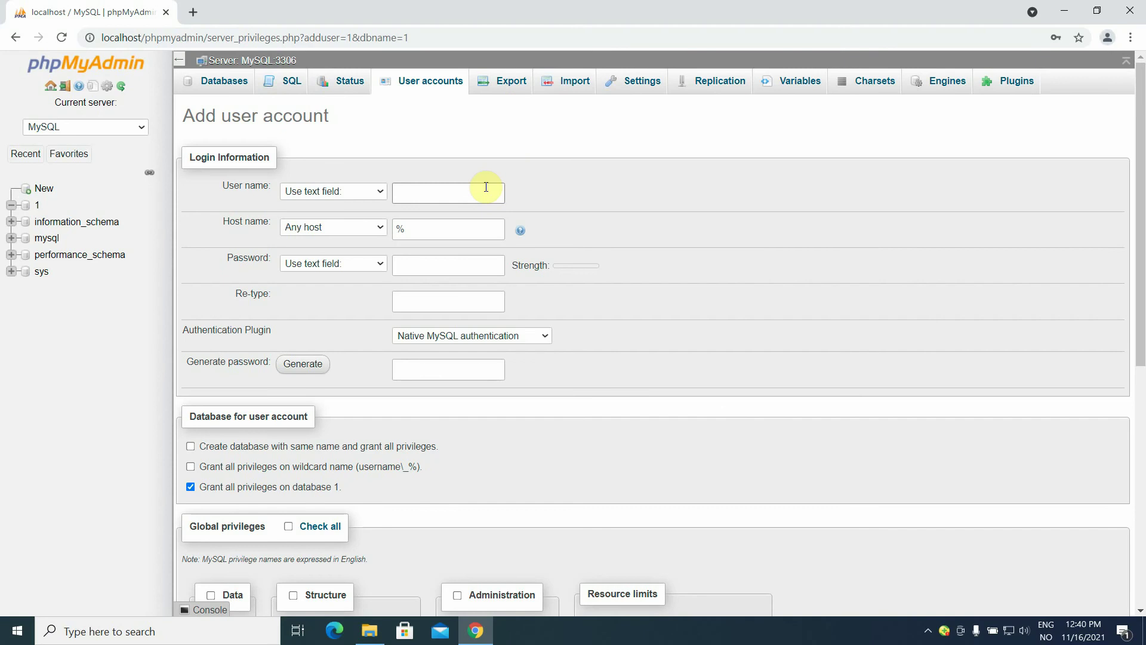
click(486, 186)
text(admin)
click(416, 269)
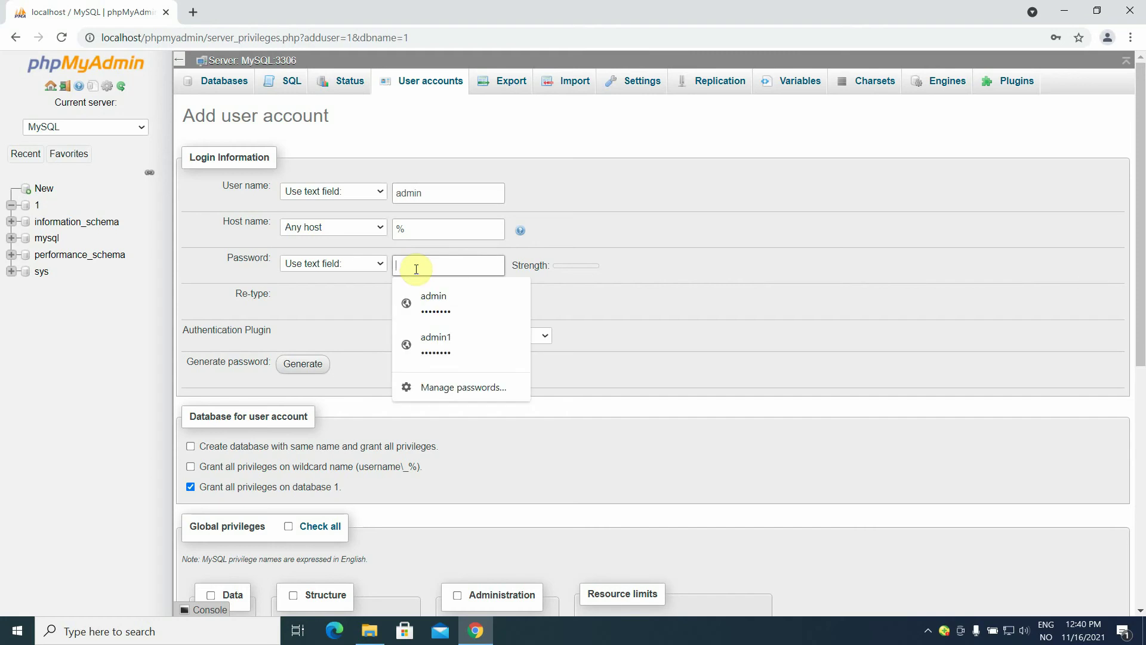
text(adssword)
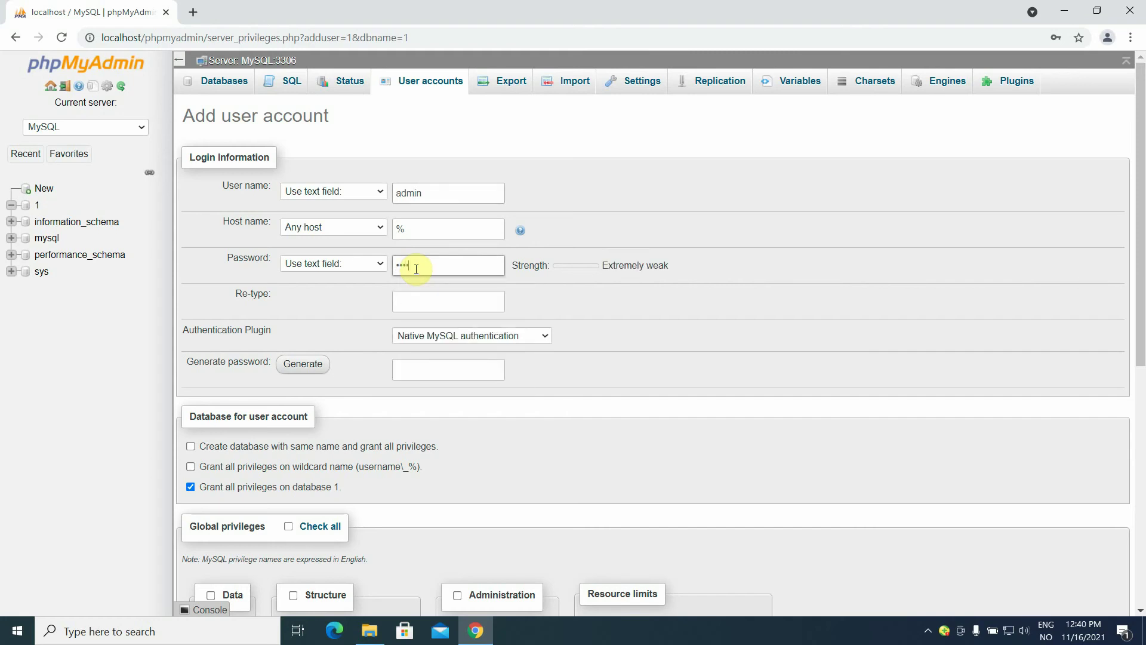
click(431, 302)
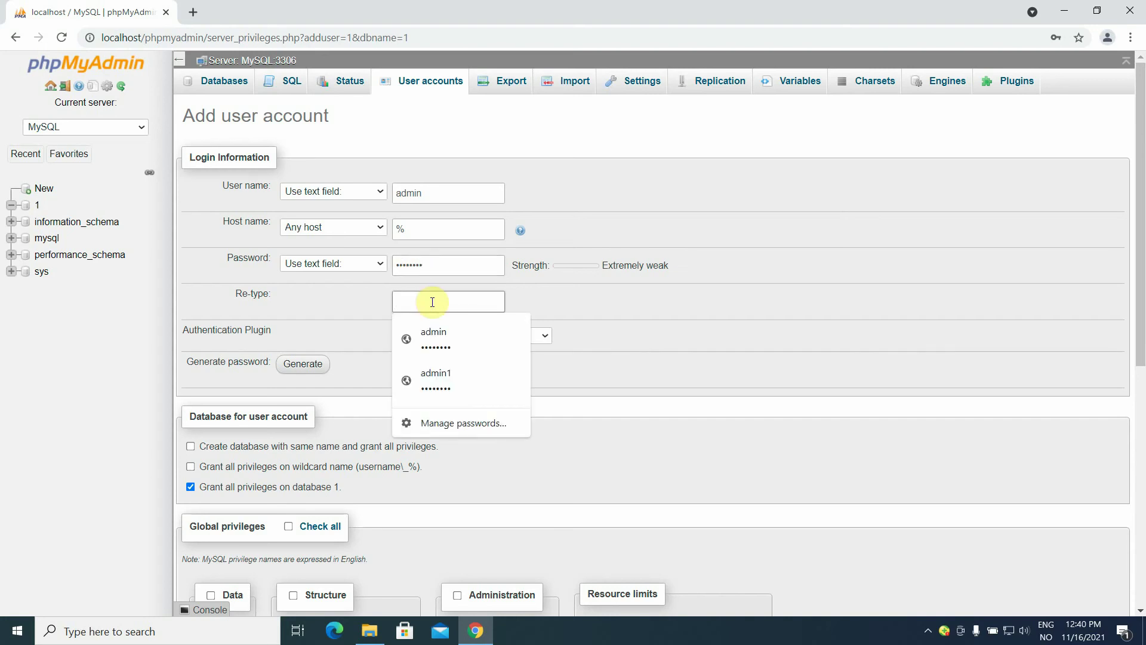
text(passwor)
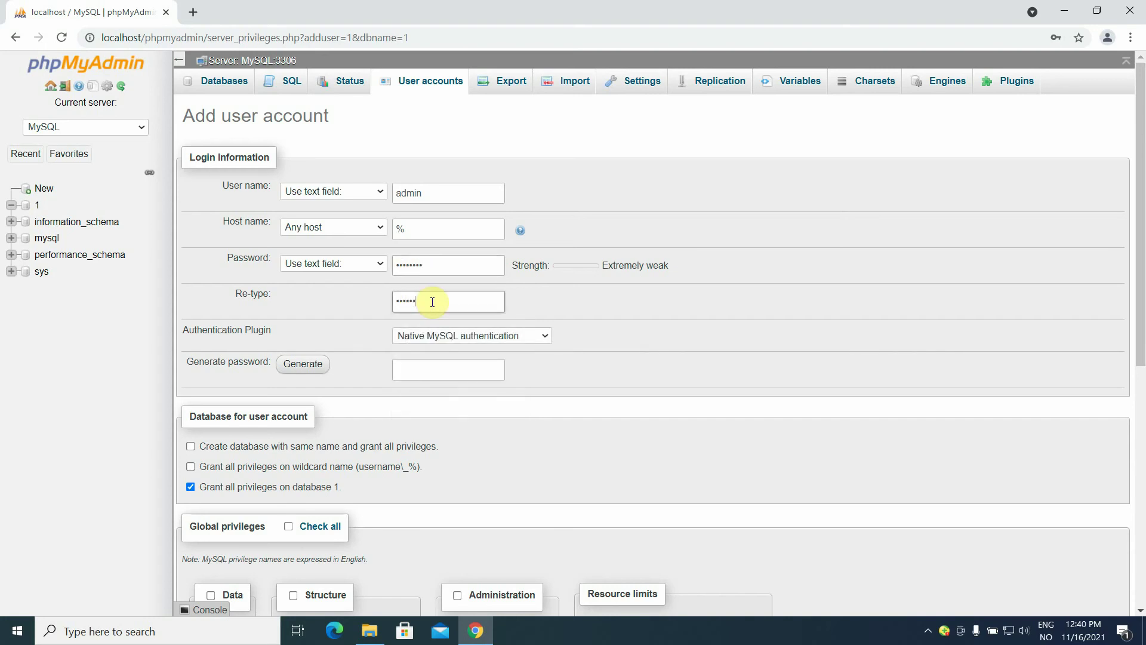
text(d)
Give admin all privileges, create the account, then add GRANT on database 1.
drag(1137, 201, 1140, 391)
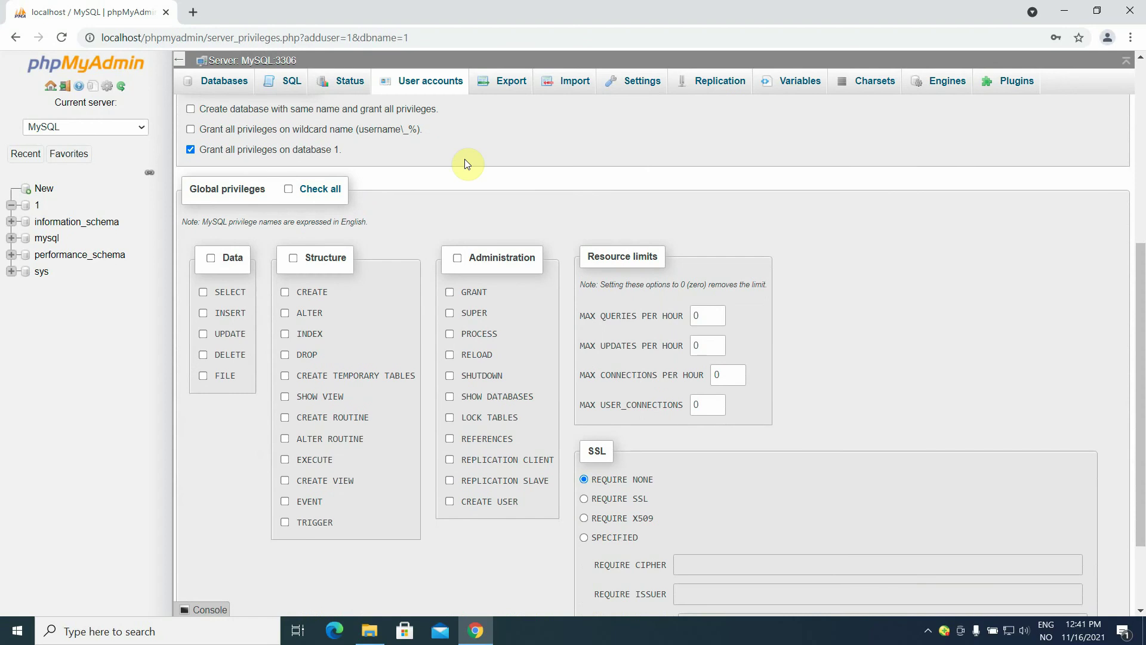
click(306, 195)
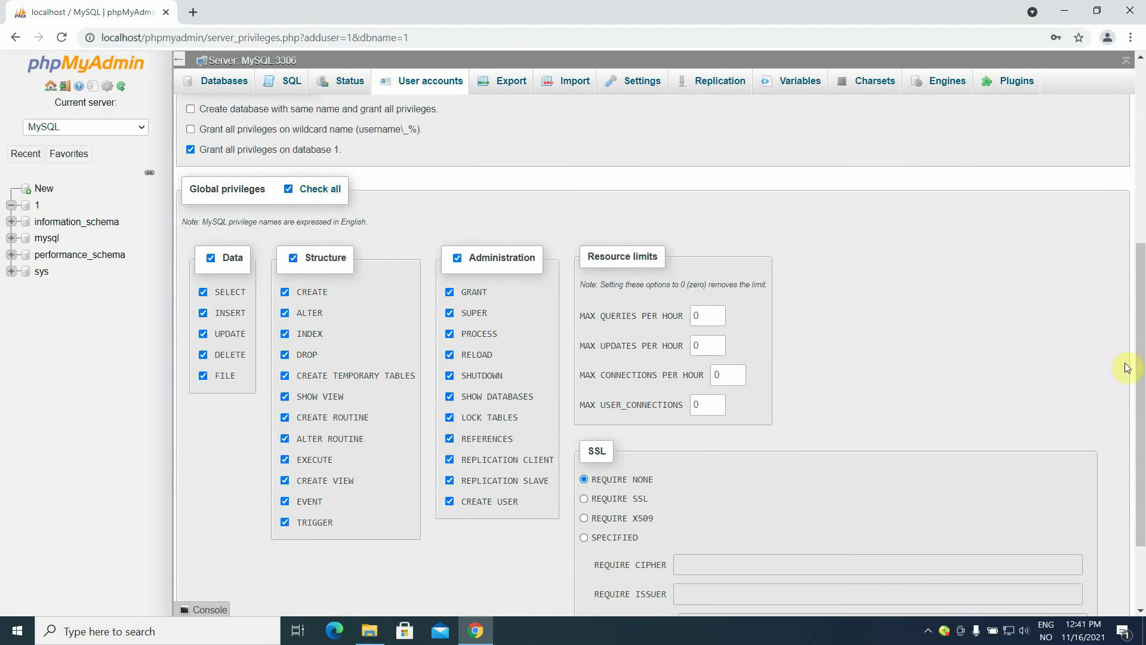
drag(1141, 349, 1142, 407)
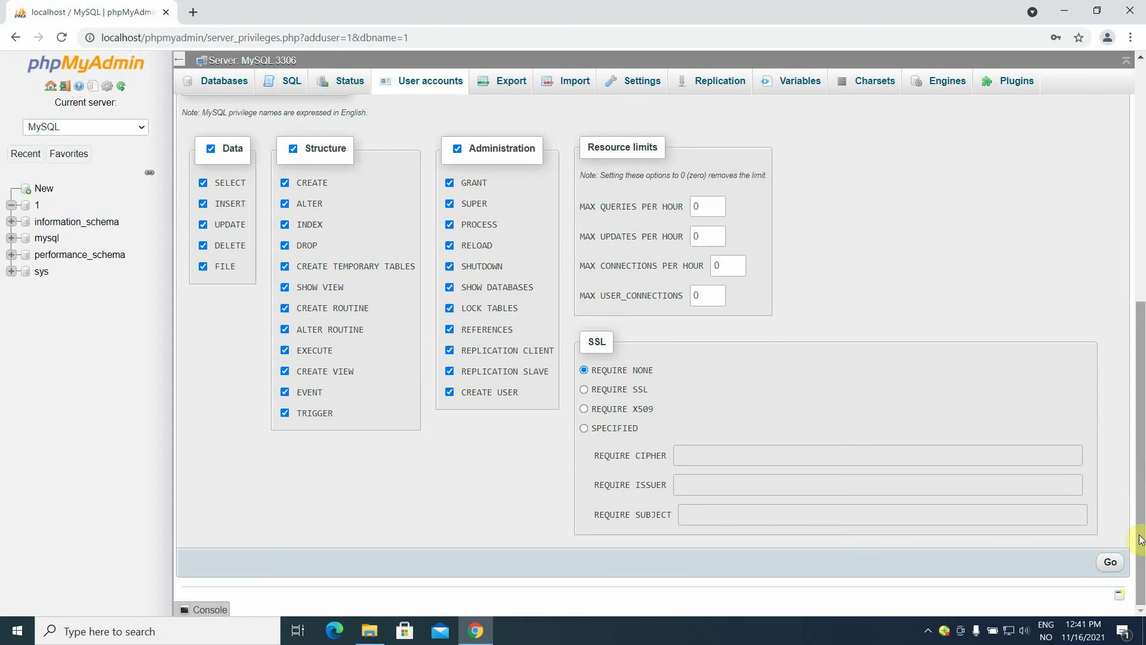
click(1110, 565)
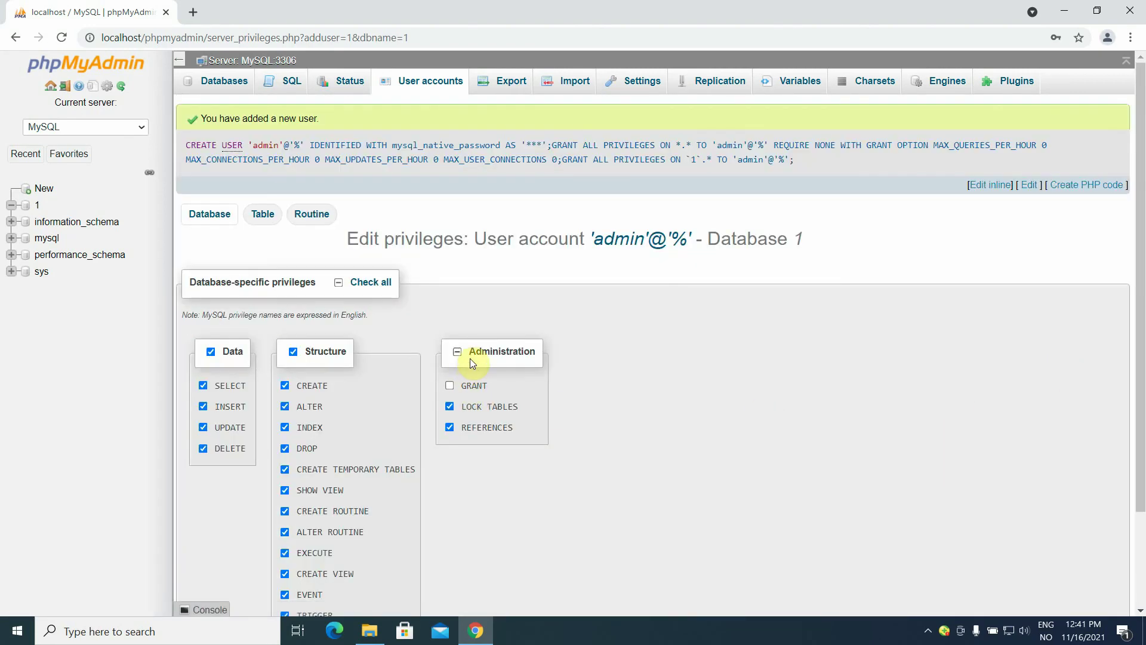
click(449, 385)
drag(1140, 283, 1140, 429)
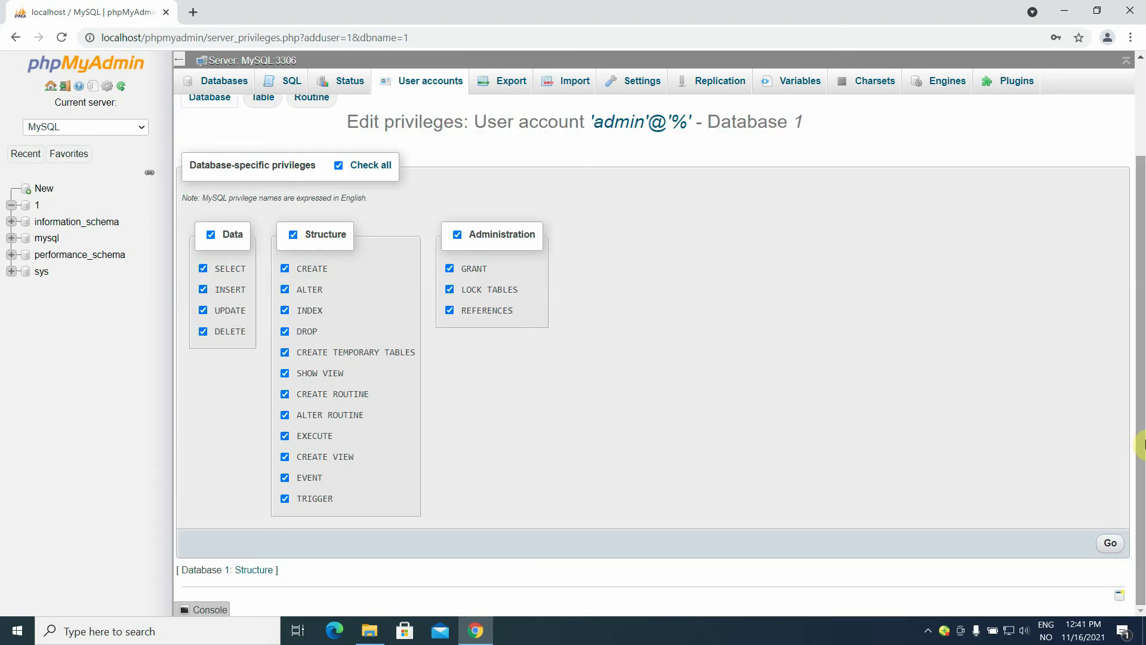
click(1111, 544)
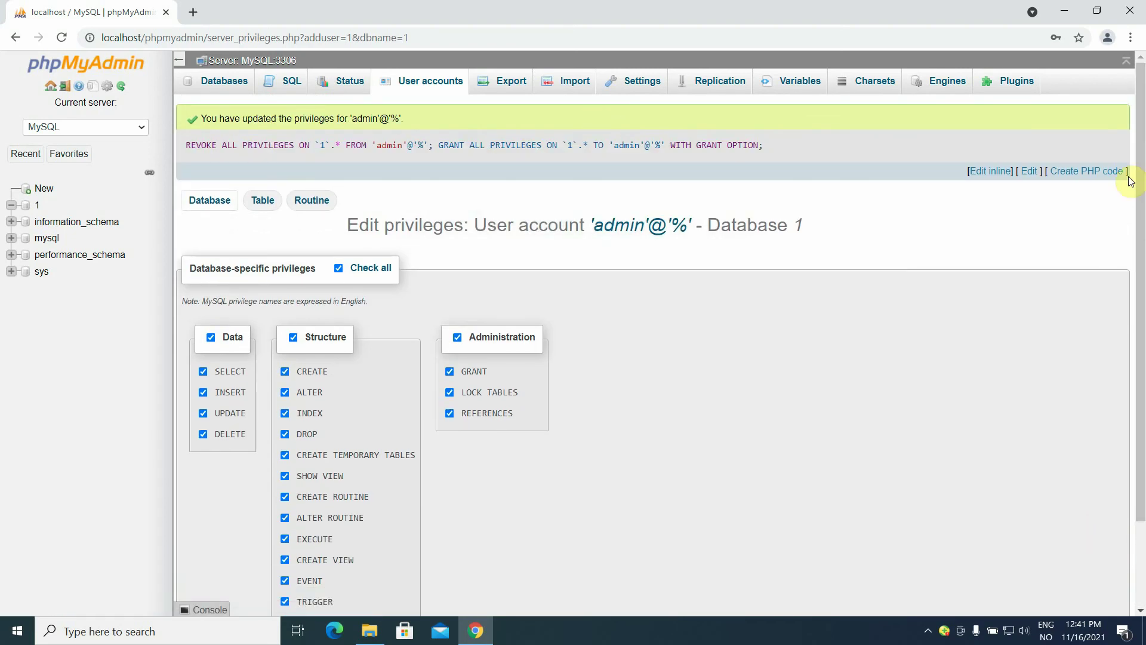
Minimize Chrome and open the localhost home page from the WampServer tray menu.
click(1069, 12)
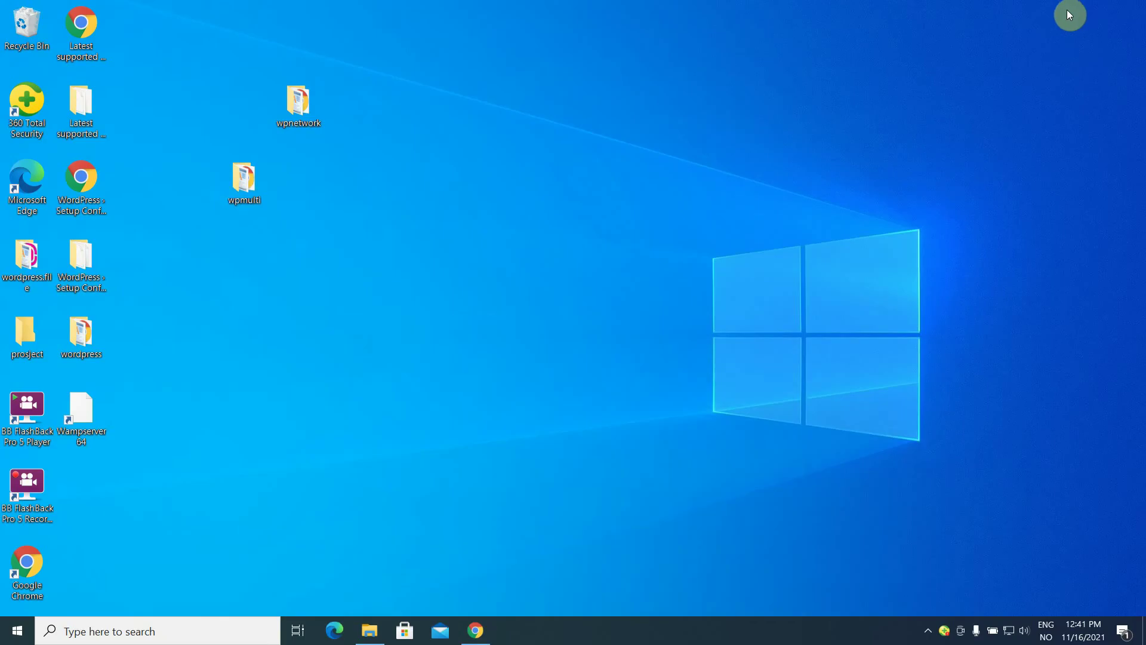
click(928, 633)
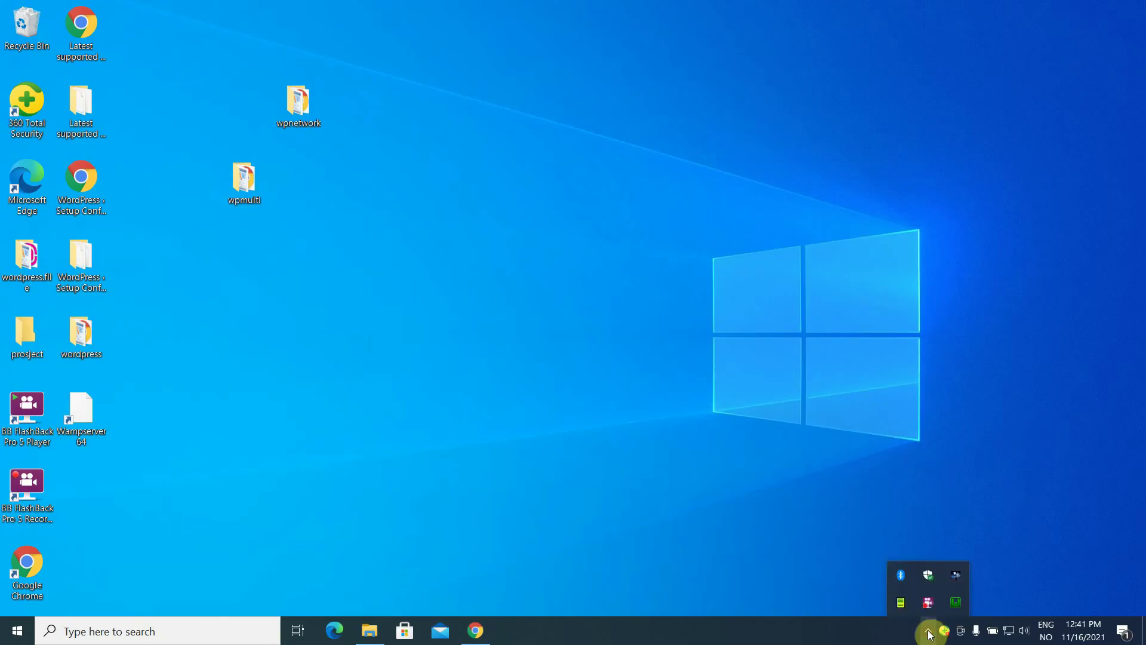
click(957, 604)
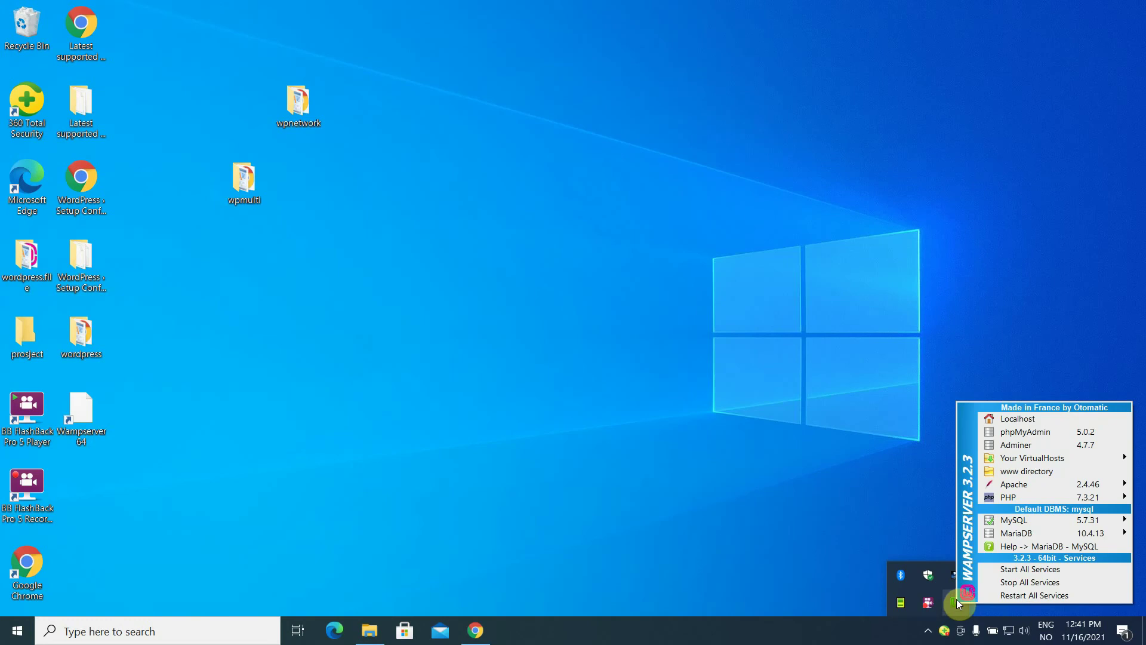
click(1031, 417)
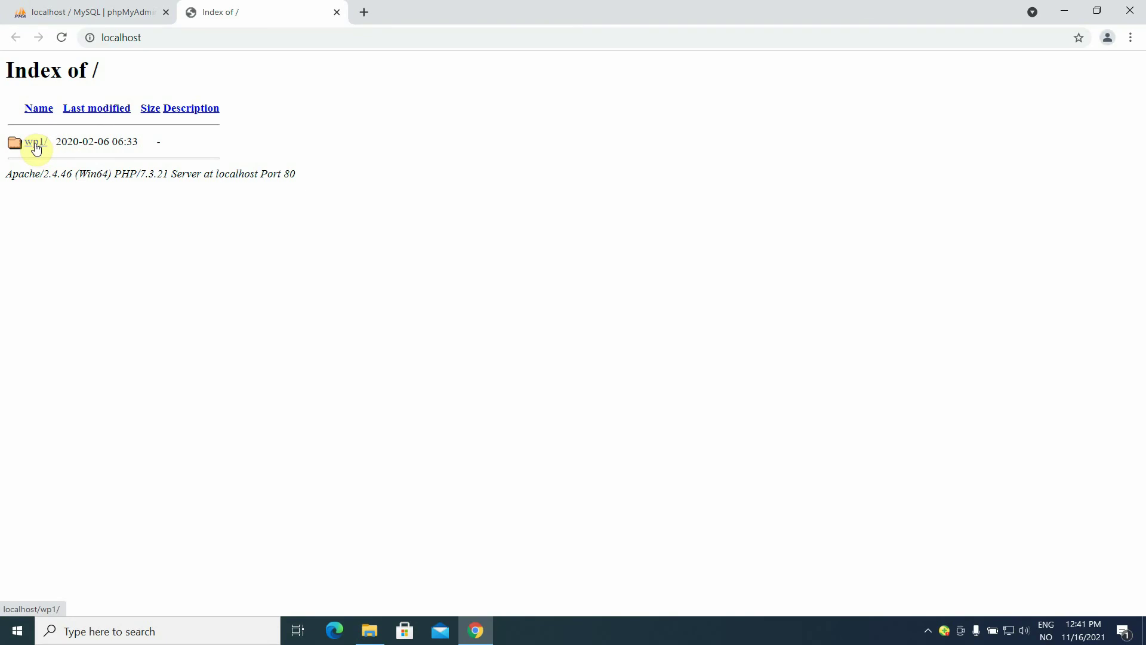
Open the wp1 site and continue its WordPress setup in English (United States).
click(37, 147)
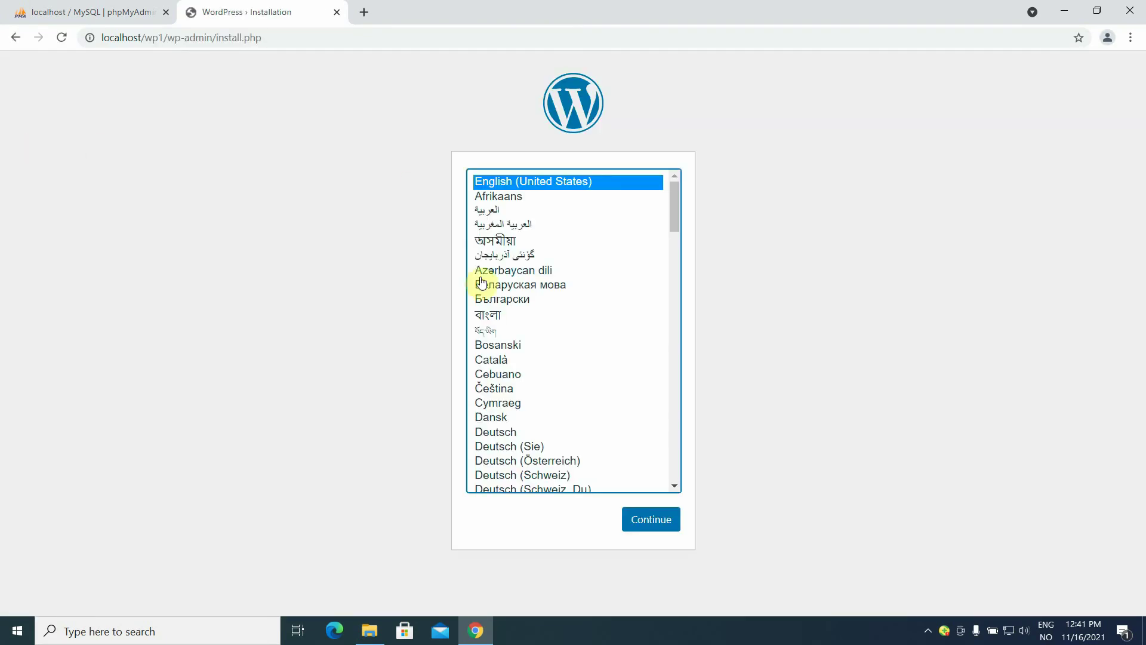
click(645, 521)
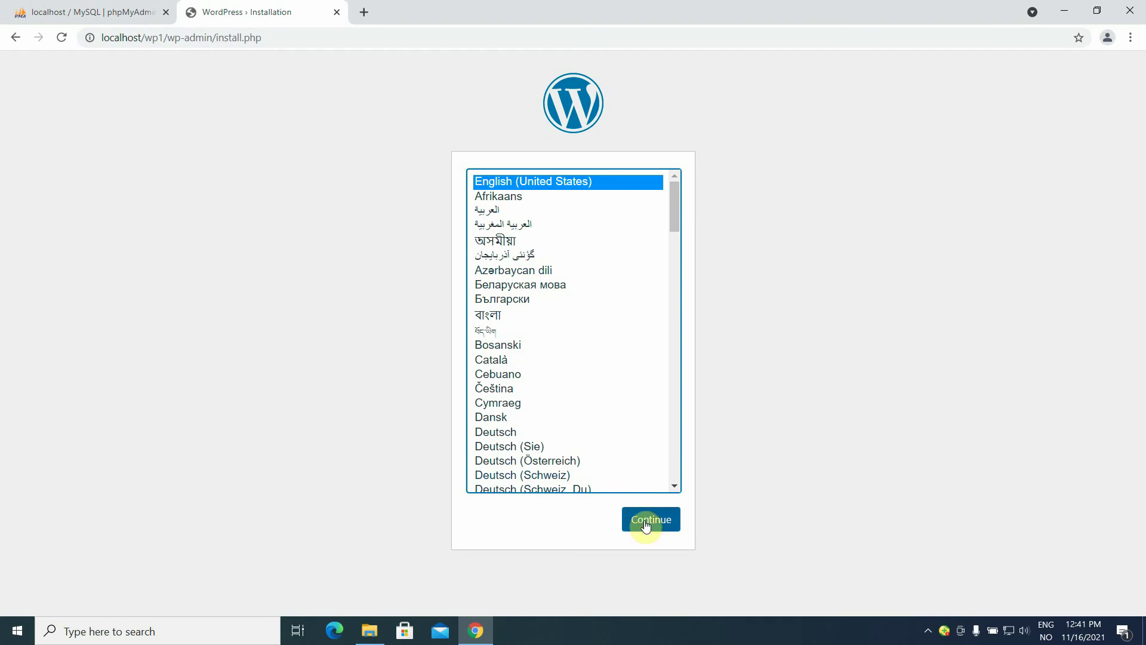
click(644, 523)
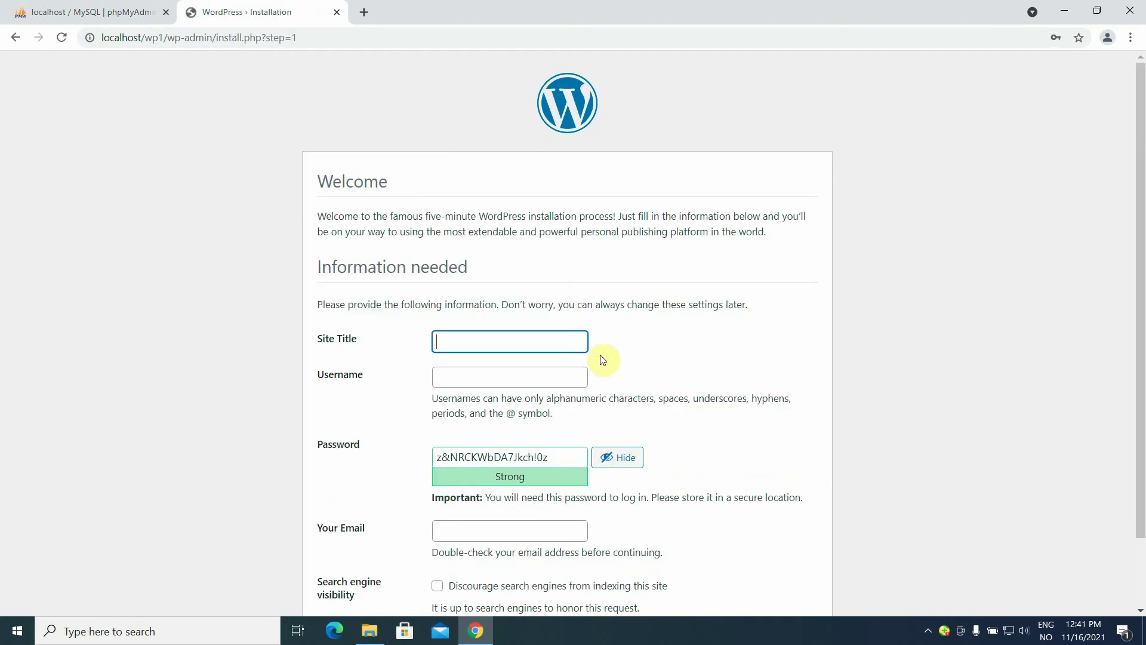
Enter site title 'test1' and username 'admin' in the install form.
drag(1141, 320, 1142, 405)
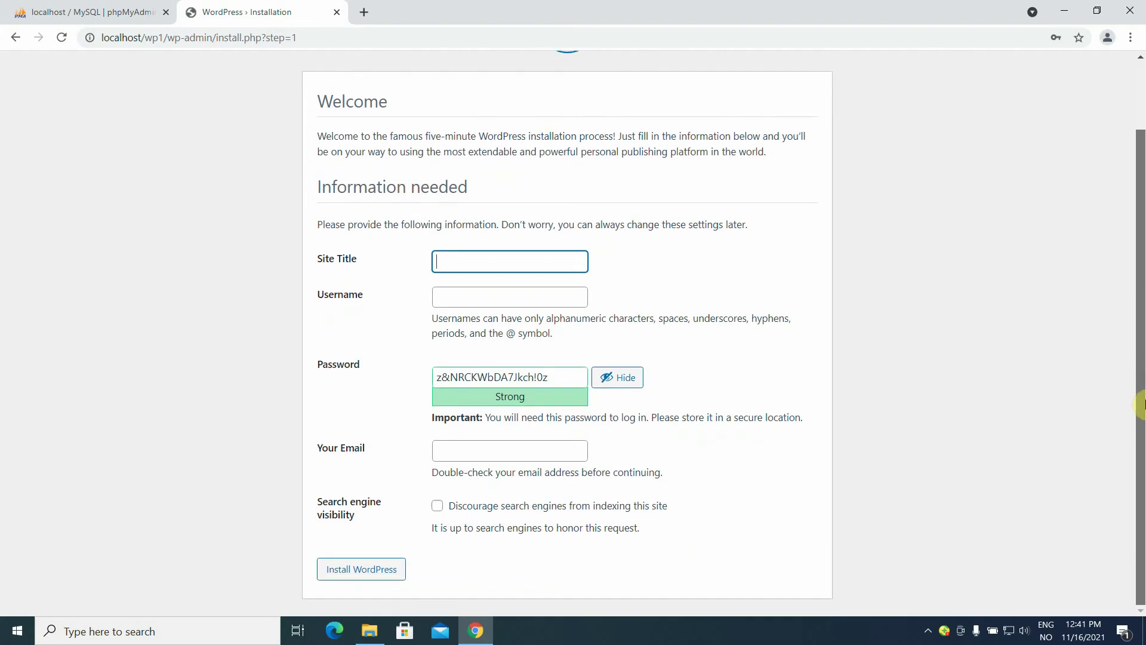
click(465, 259)
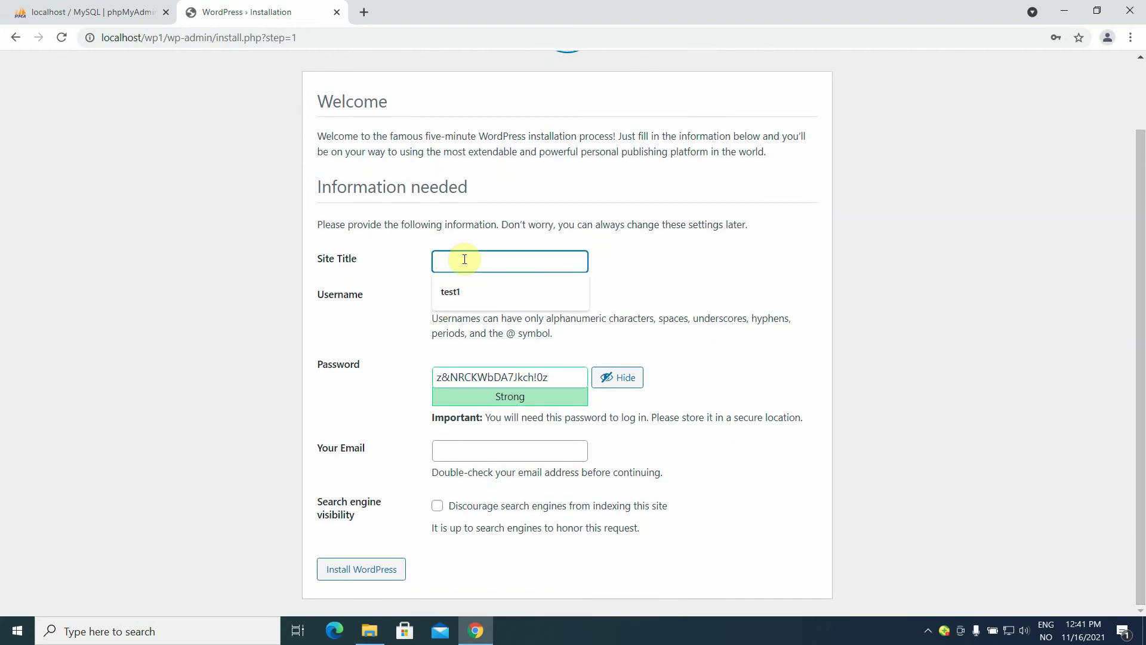
text(test1)
click(464, 294)
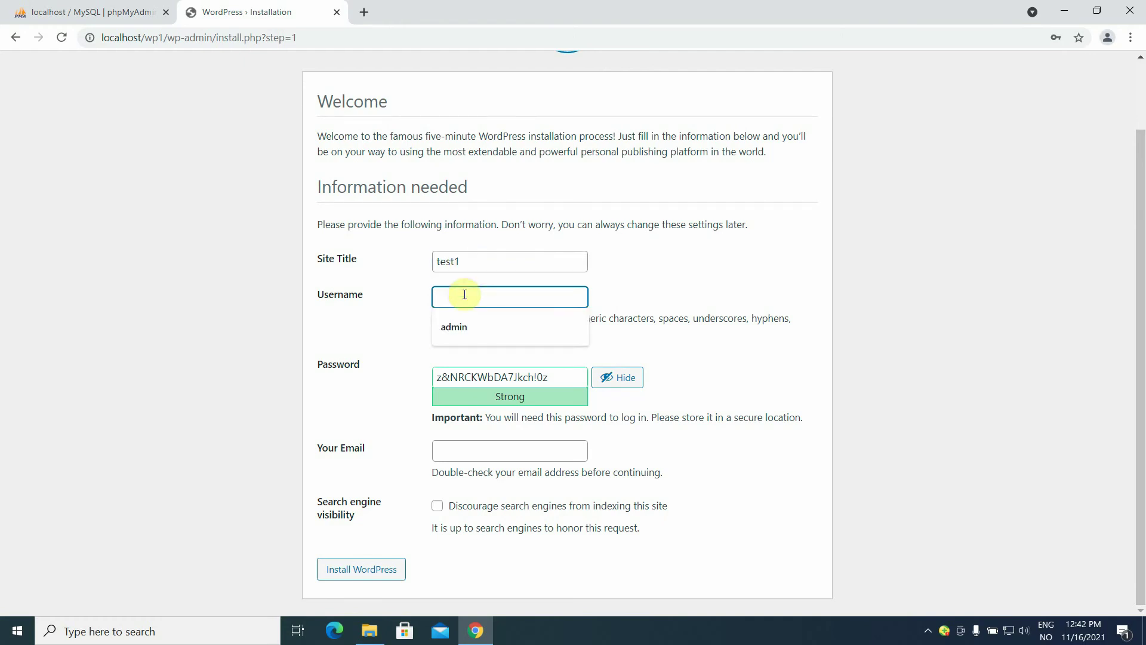
text(admin)
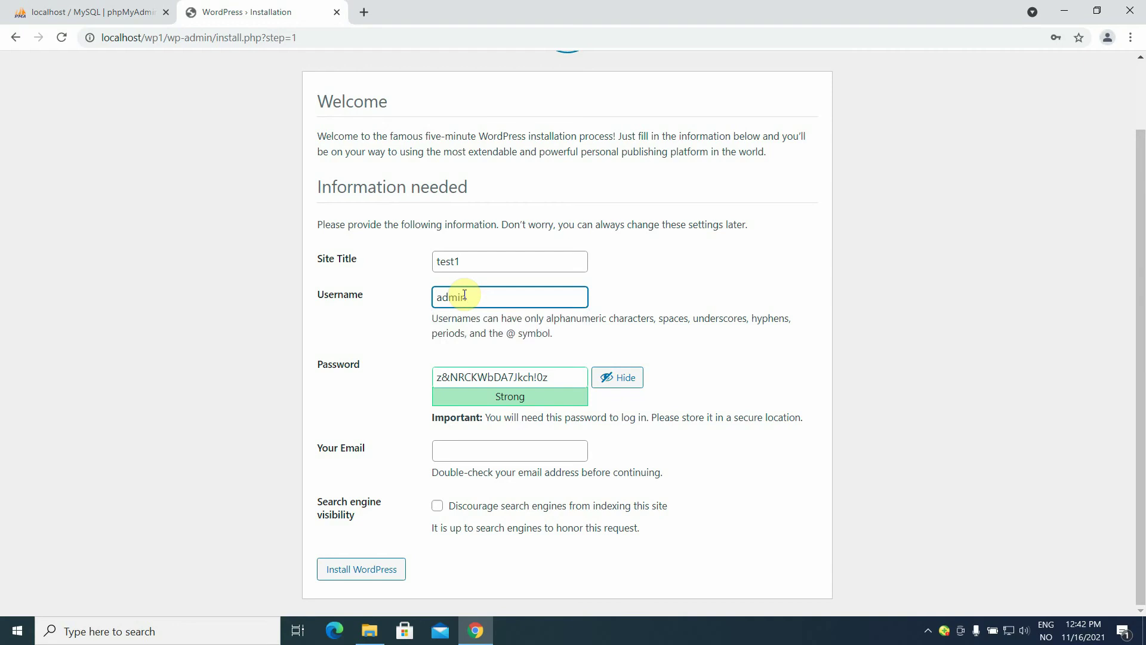
Replace the generated password with a weak one and confirm using it.
click(565, 377)
key(BackSpace)
key(BackSpace)
key(BackSpace)
key(BackSpace)
key(BackSpace)
key(BackSpace)
key(BackSpace)
key(BackSpace)
key(BackSpace)
key(BackSpace)
key(BackSpace)
key(BackSpace)
key(BackSpace)
key(BackSpace)
key(BackSpace)
key(BackSpace)
key(BackSpace)
key(BackSpace)
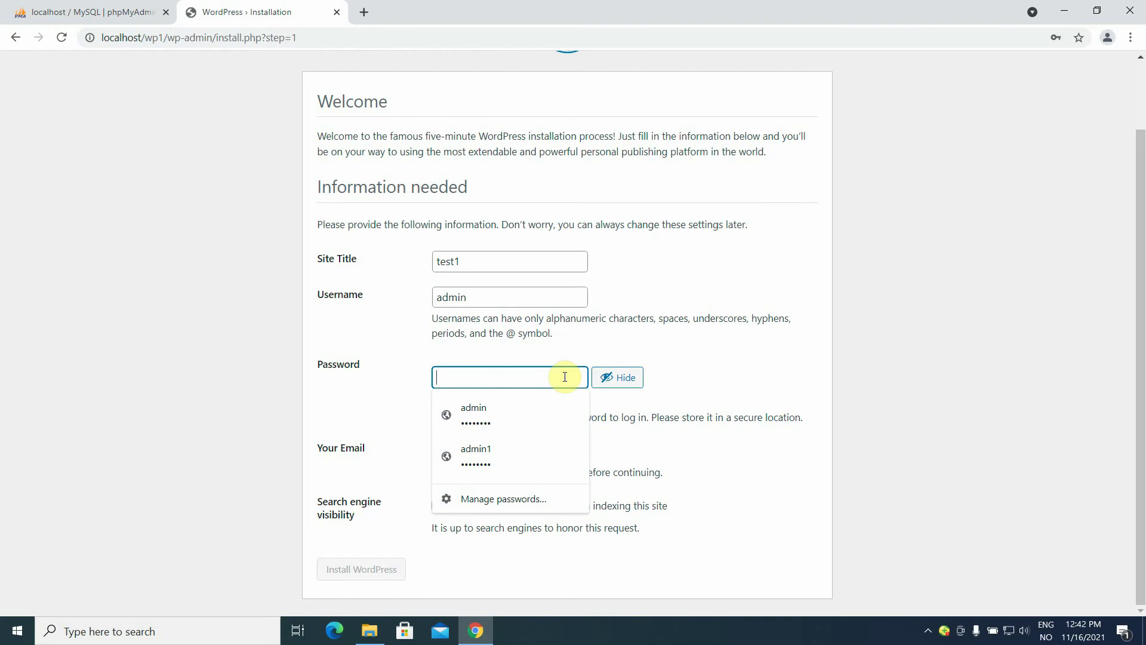
text(pas)
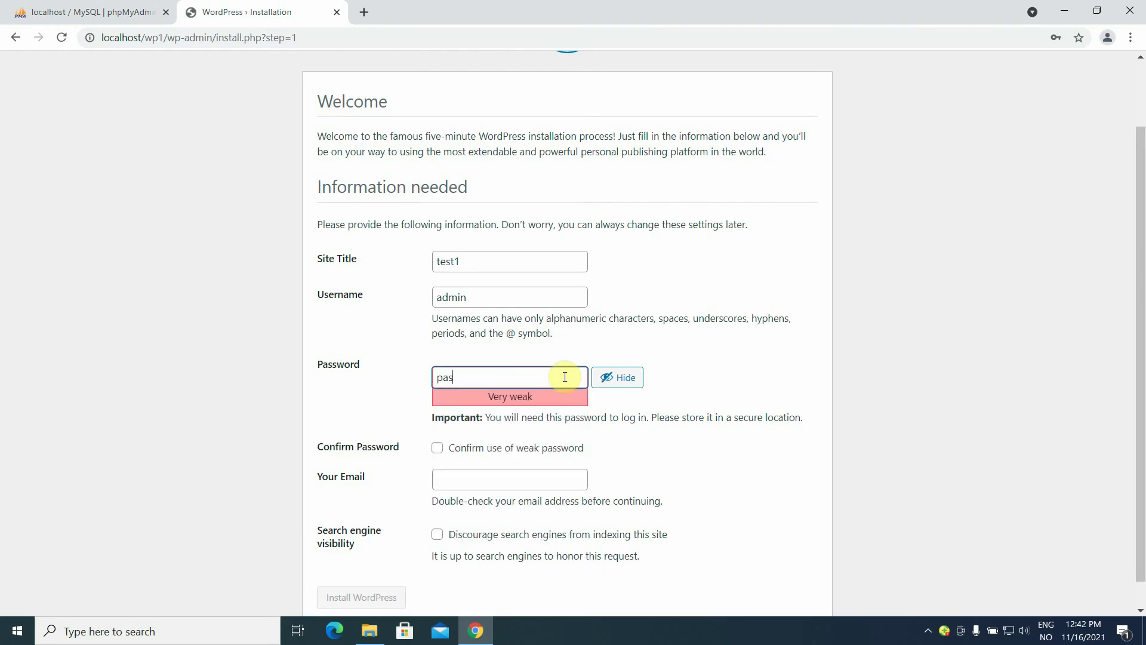
text(sword)
click(437, 448)
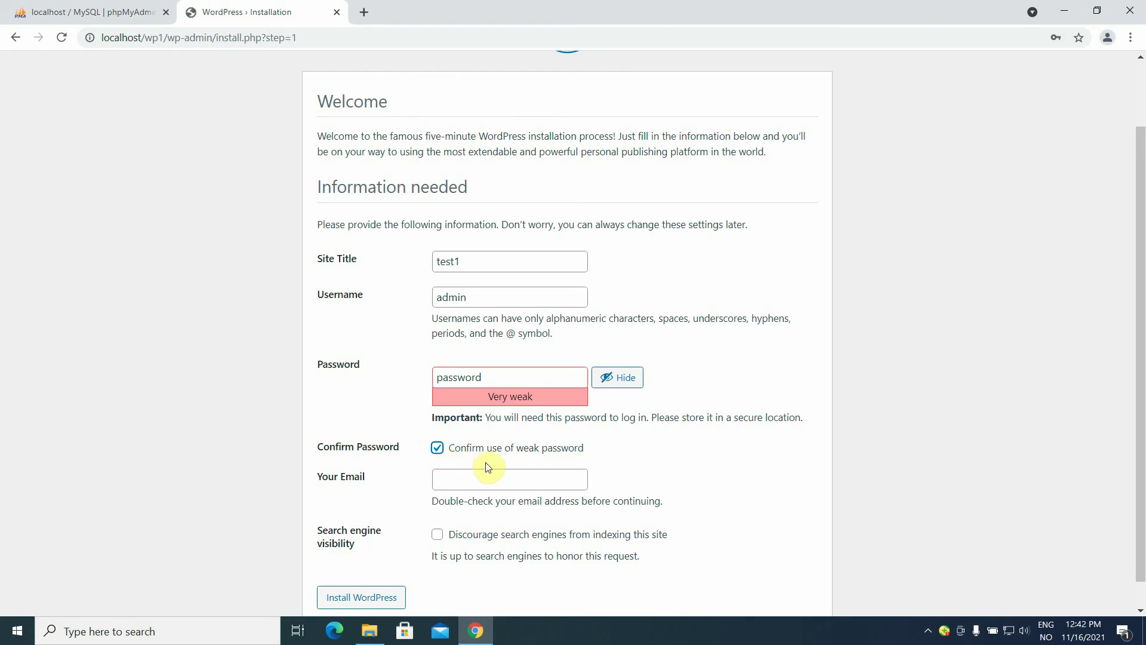
Fill in the admin e-mail, discourage search engine indexing, and install WordPress.
click(474, 481)
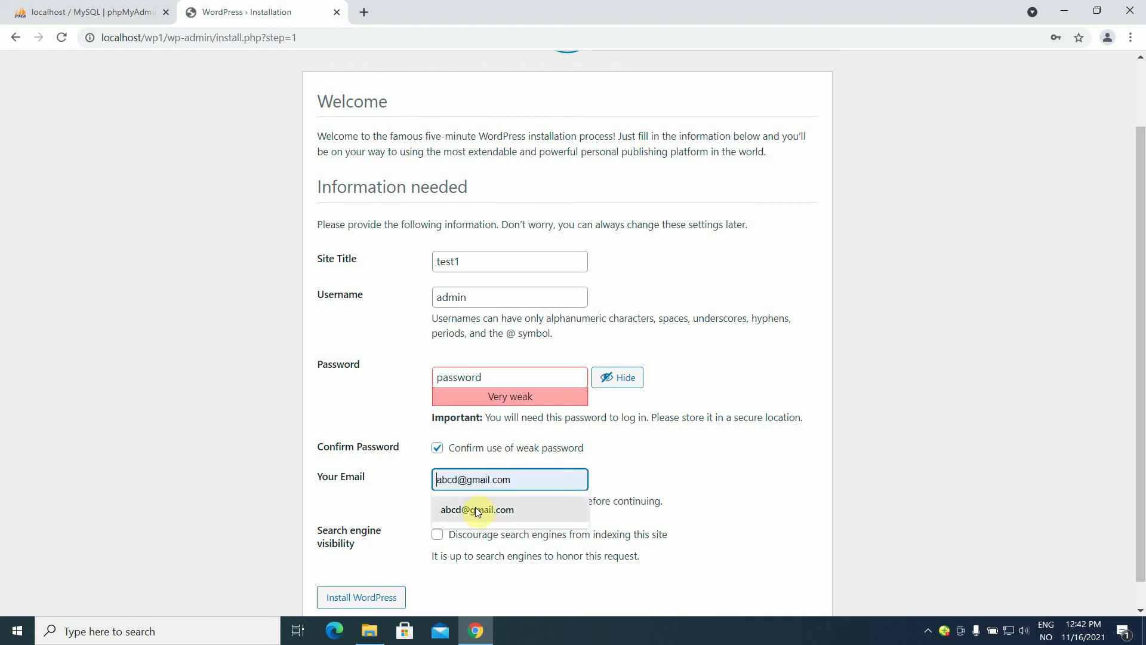
click(477, 509)
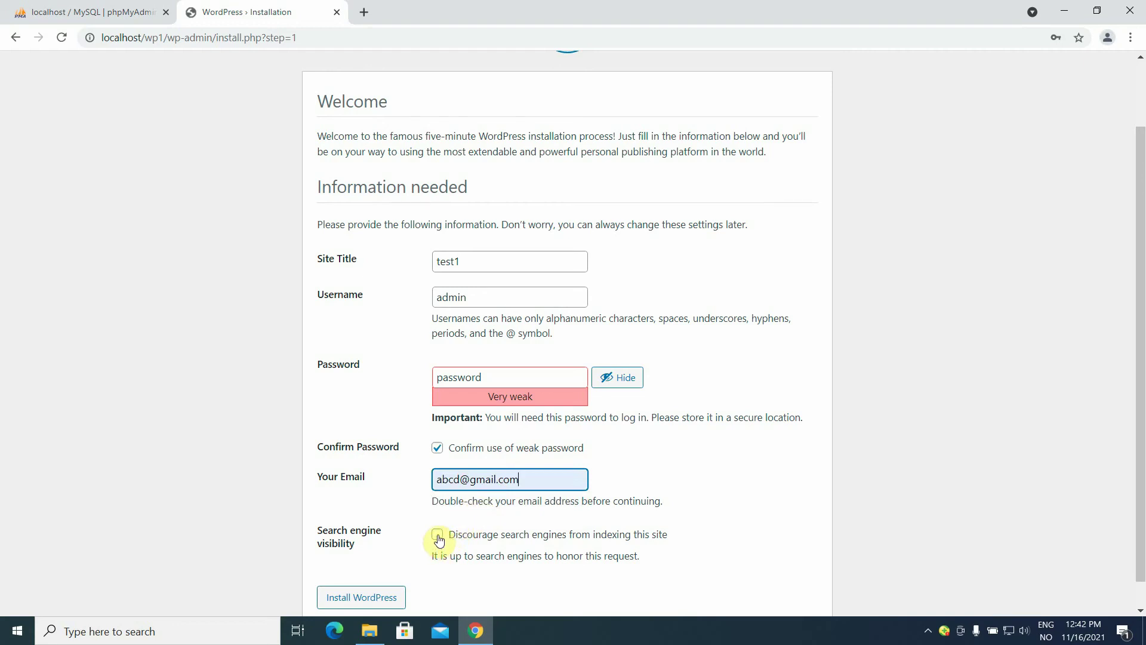
click(438, 535)
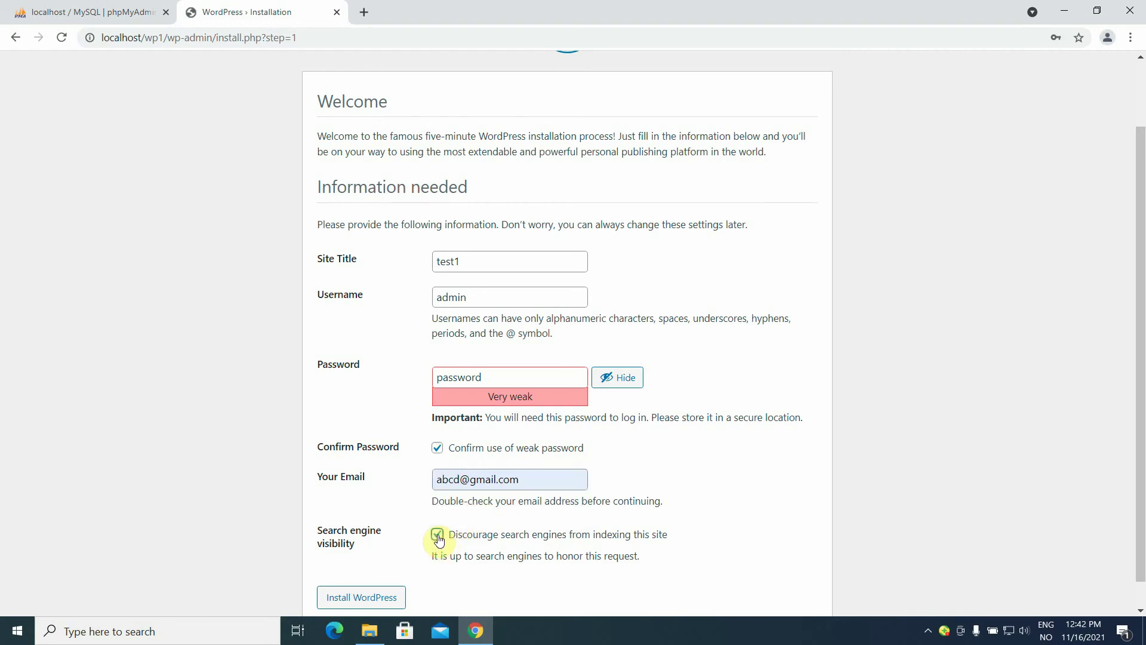
click(369, 602)
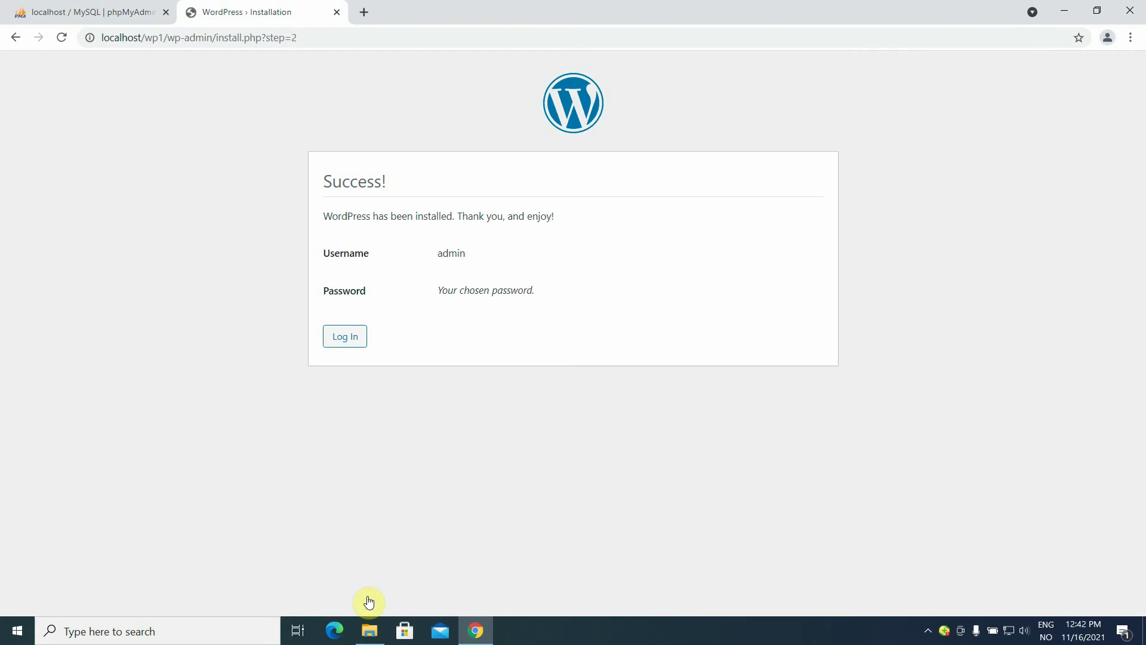
Log in to test1's dashboard, view its Hello world! front page, then minimize Chrome.
click(345, 338)
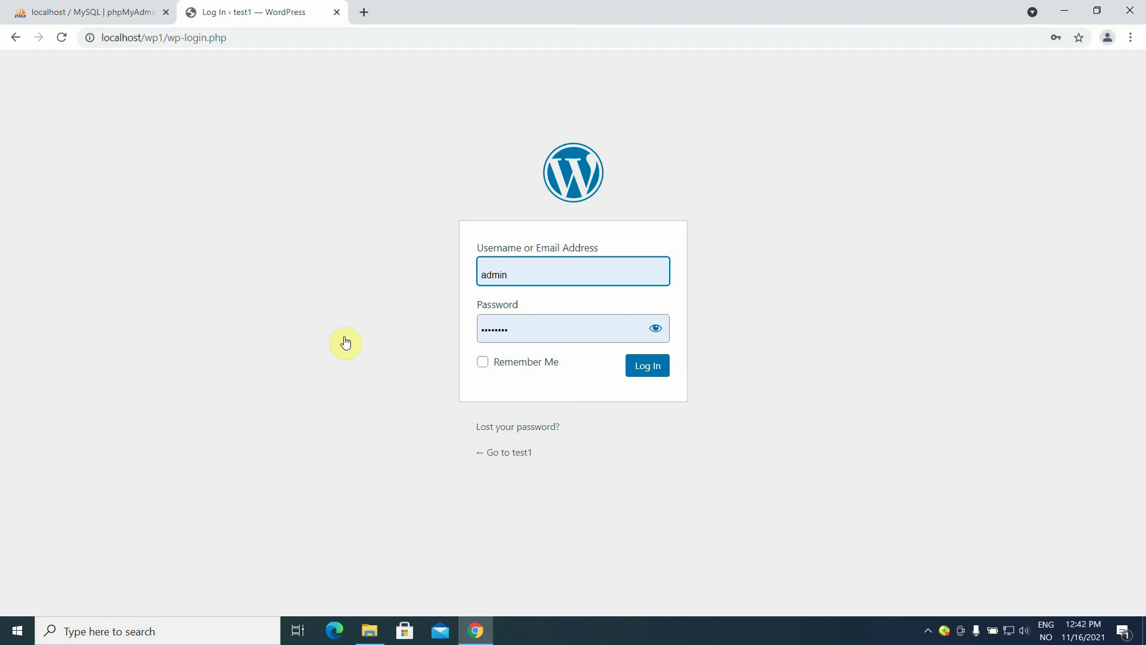
click(650, 372)
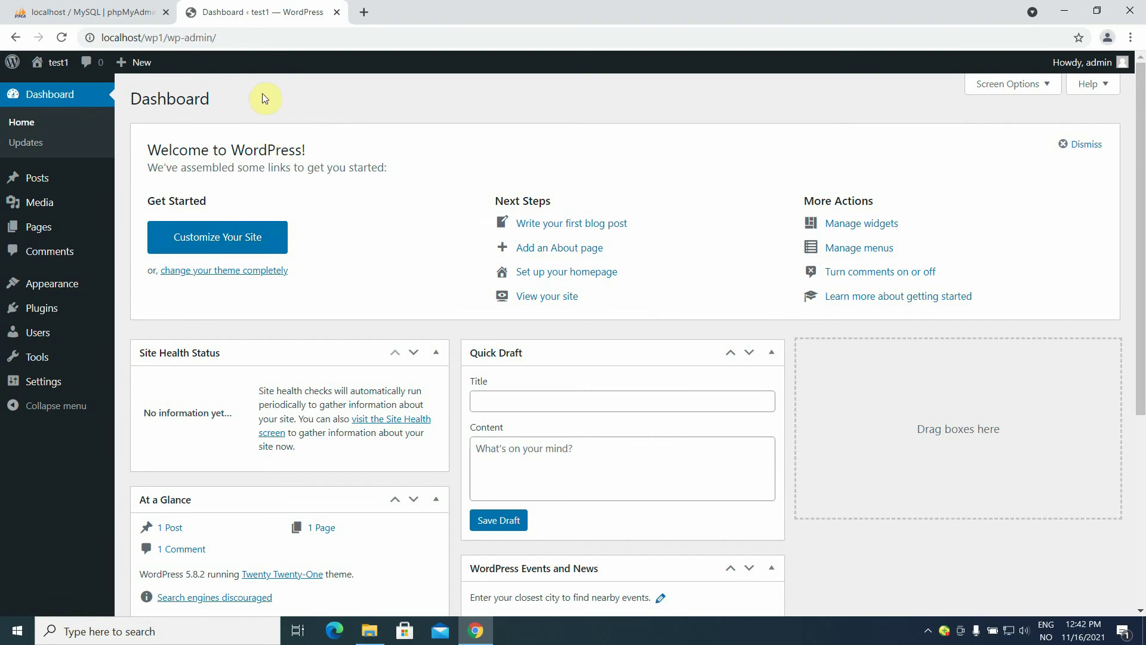
mouse_move(61, 71)
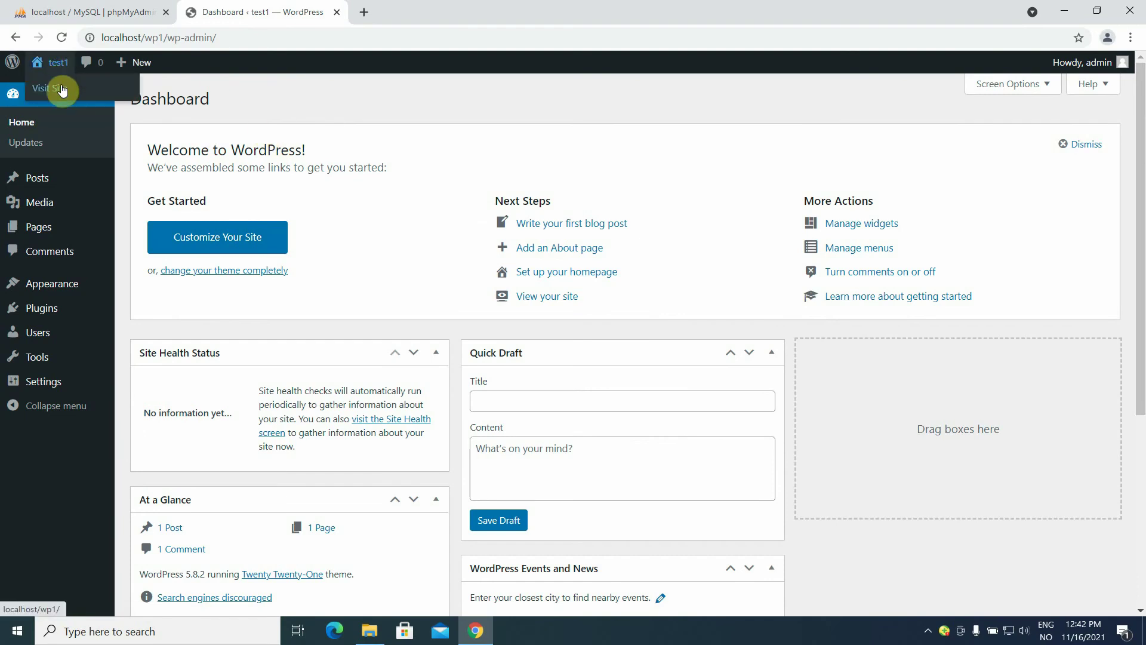
click(62, 89)
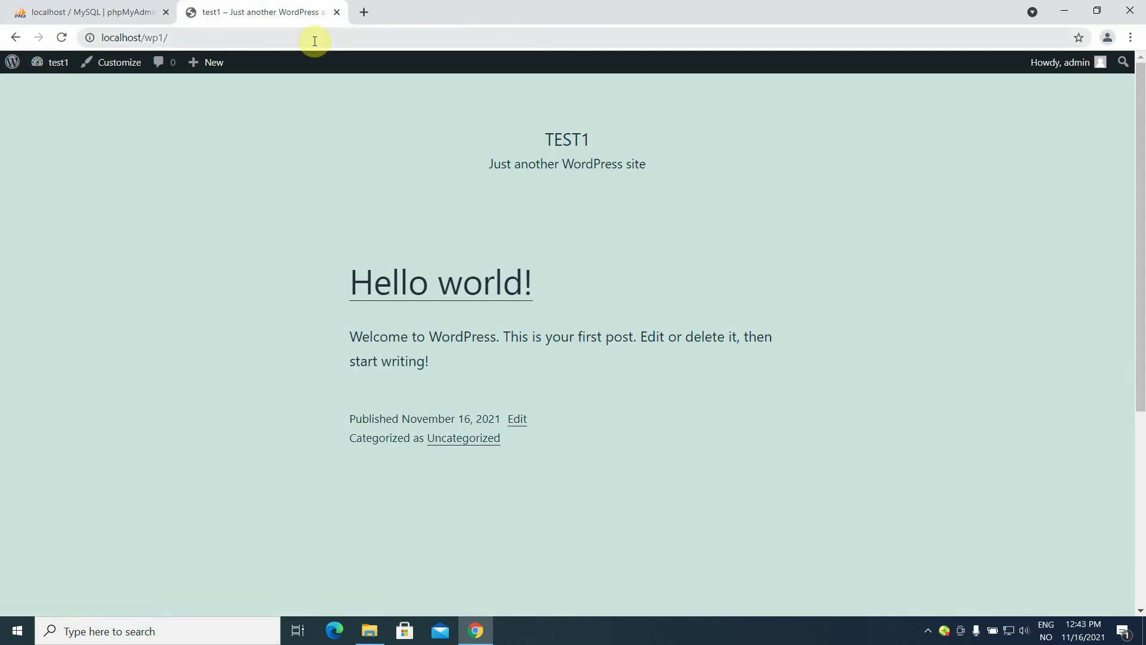
click(1066, 14)
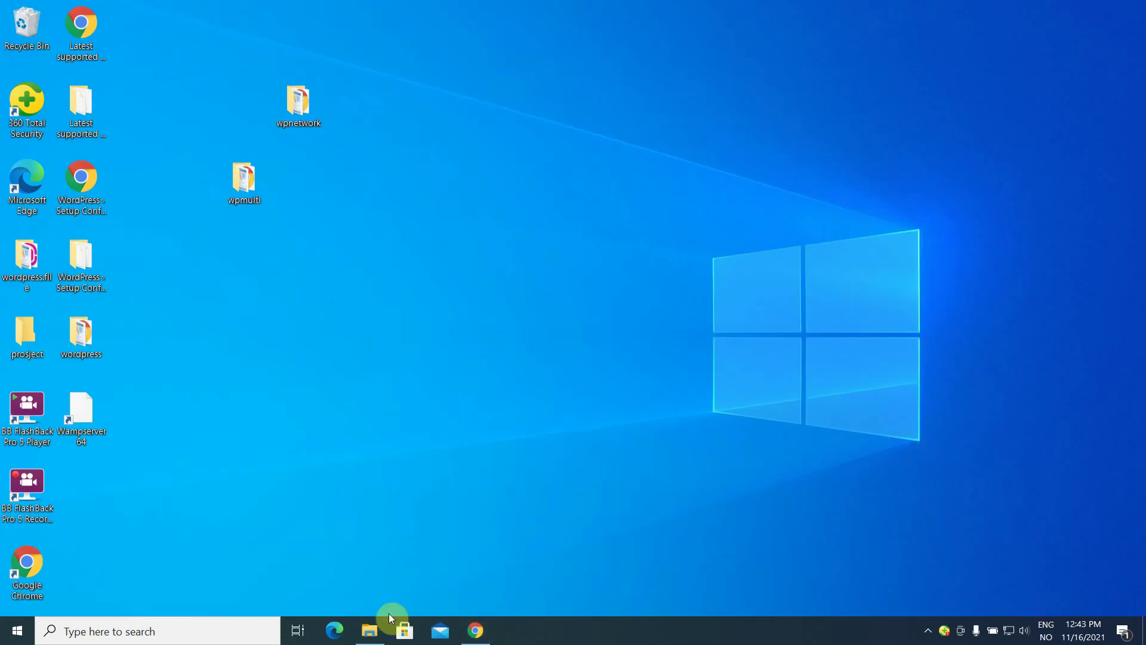
Navigate File Explorer to the C:\wamp64\www folder.
click(370, 636)
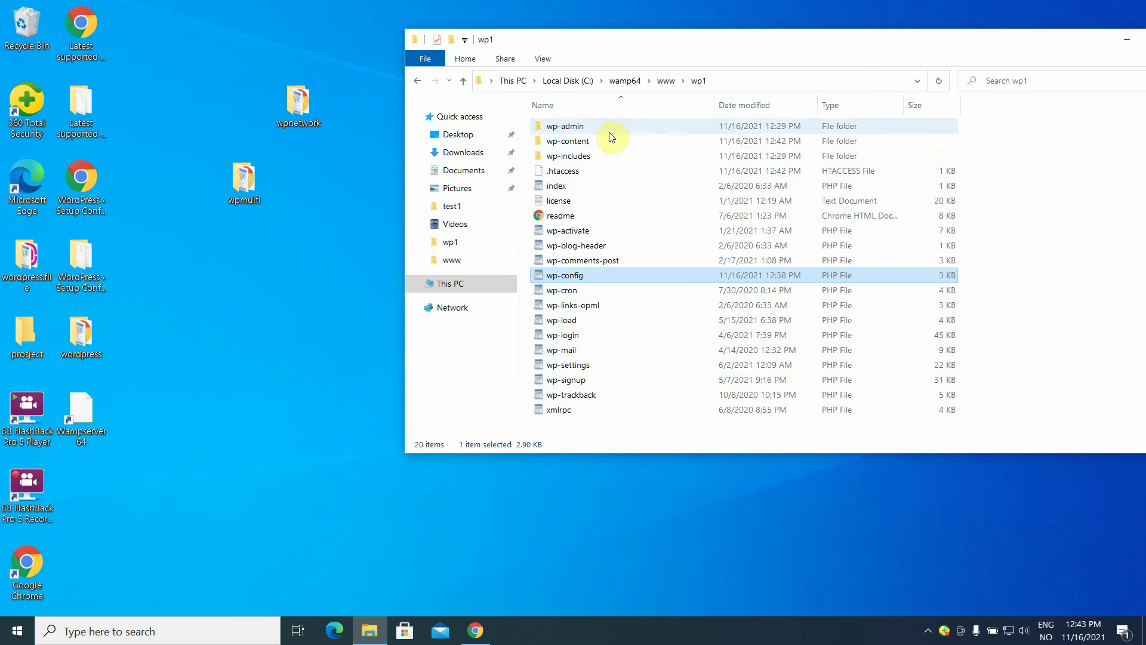
click(636, 80)
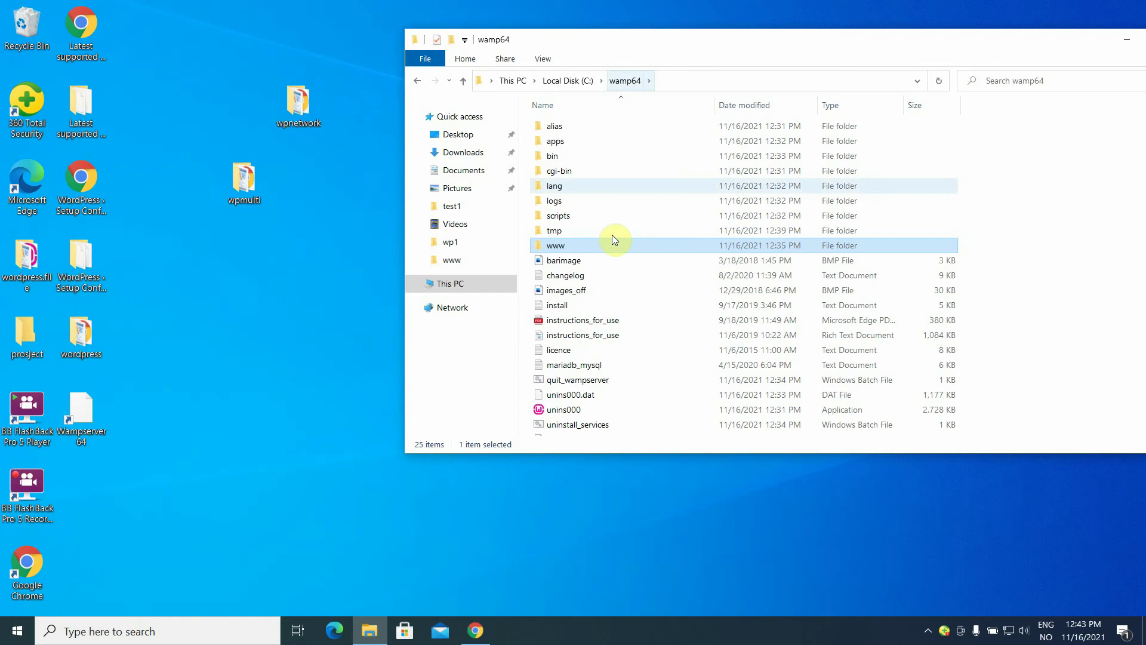
click(475, 285)
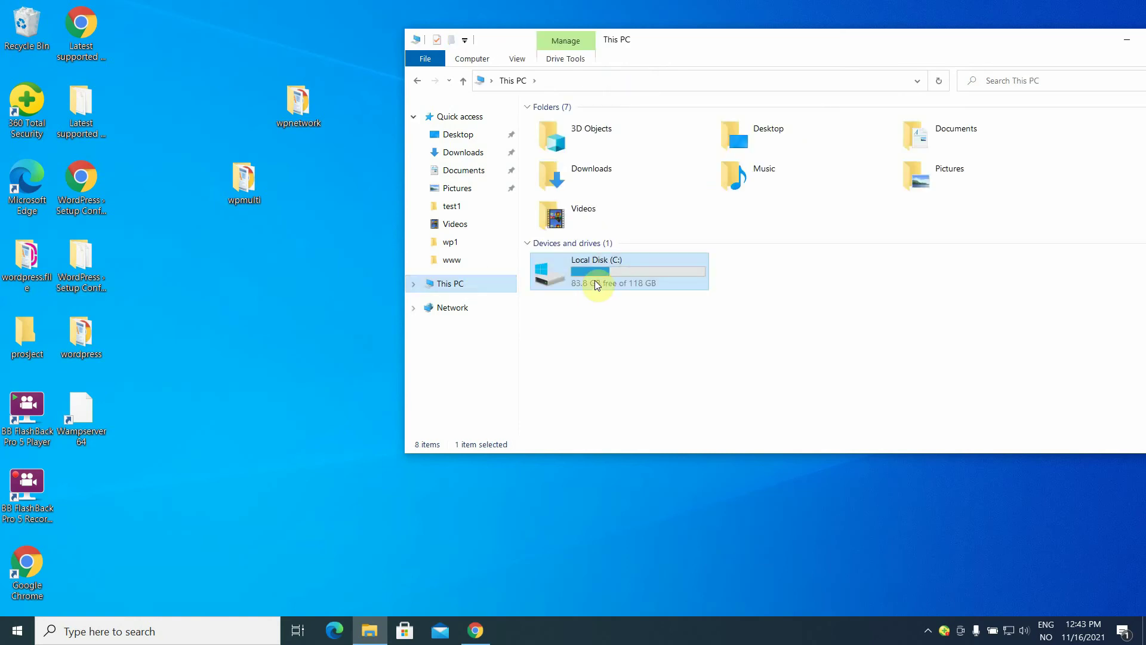
double_click(595, 280)
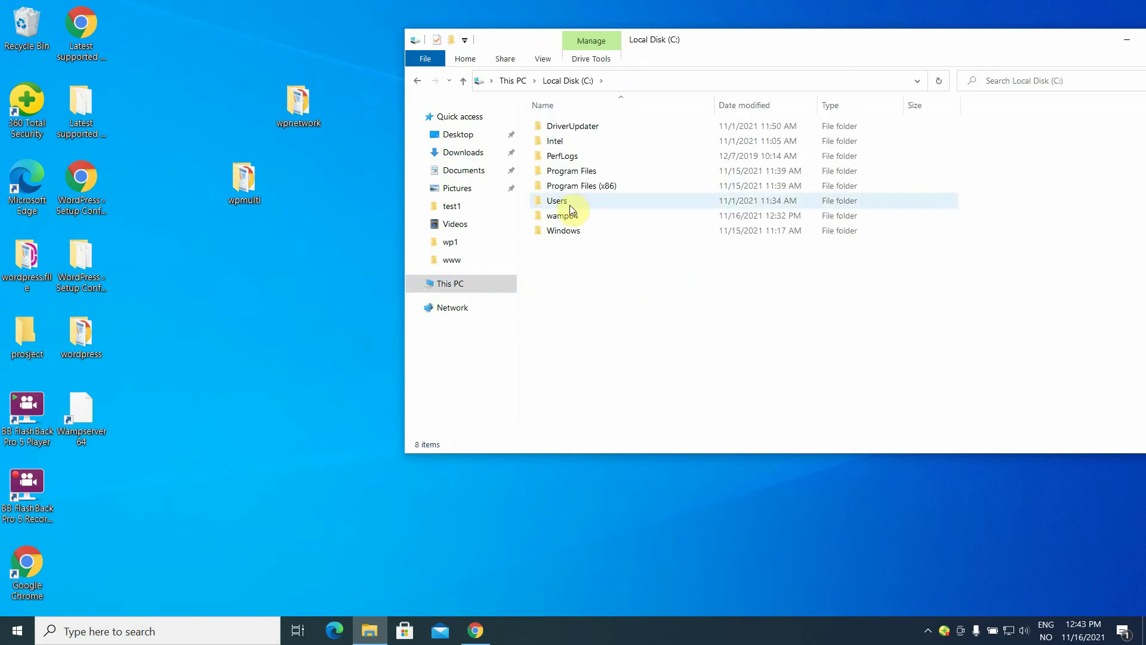
double_click(567, 215)
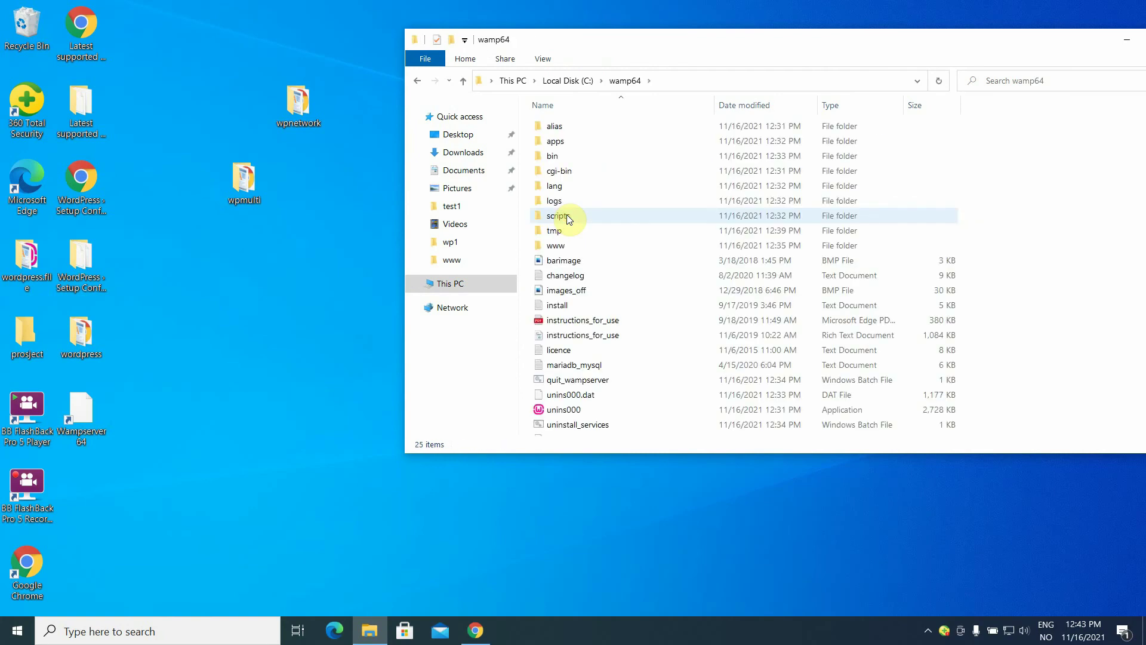
double_click(562, 245)
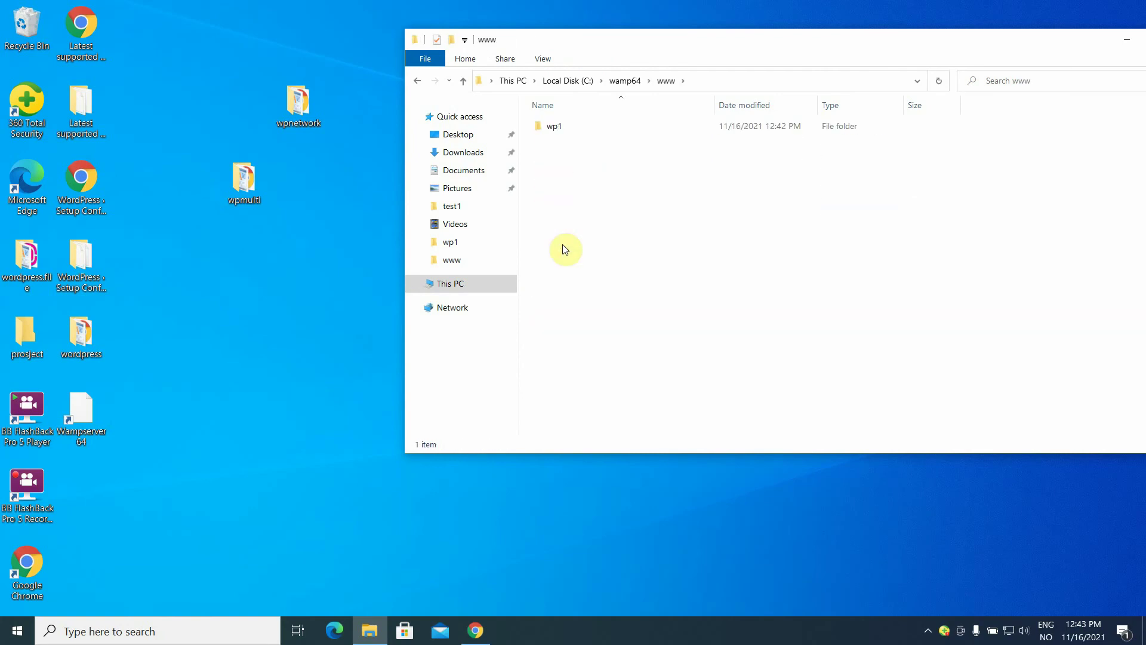
Move the wpmulti folder from the desktop into www and open its wp-config-sample.
click(246, 183)
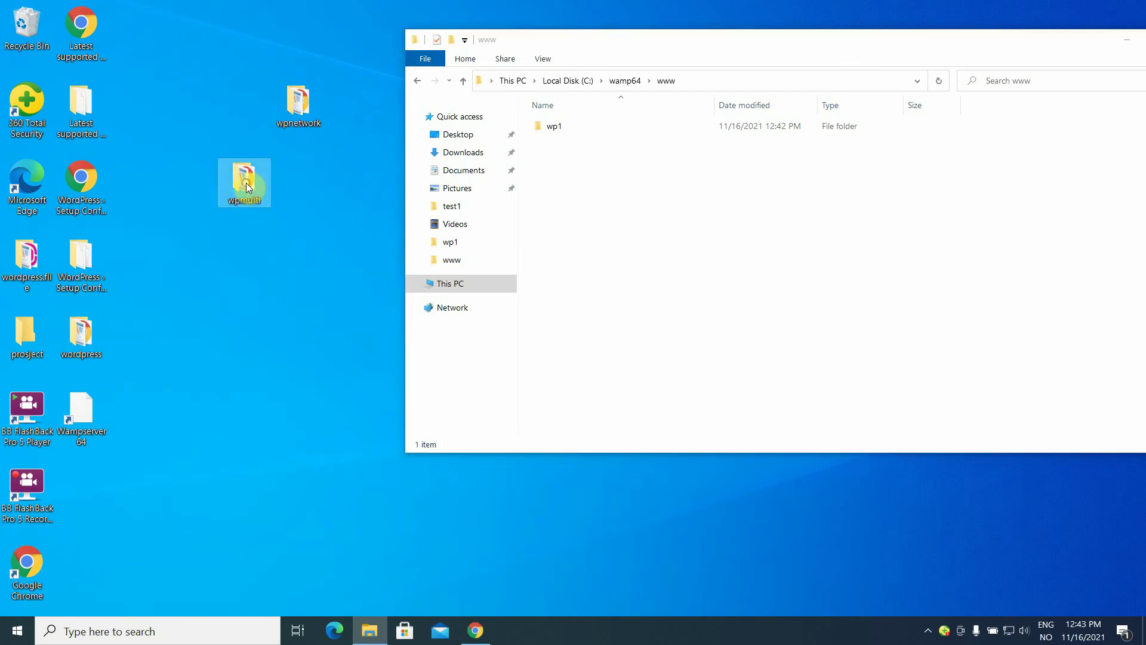
drag(246, 182, 565, 192)
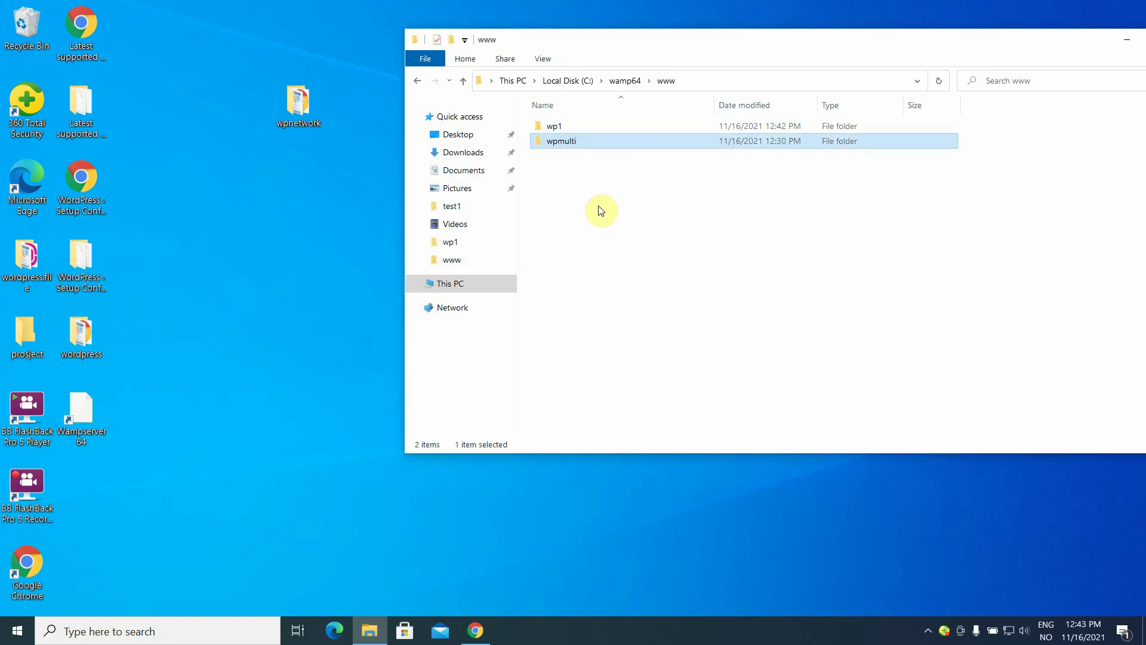
click(600, 209)
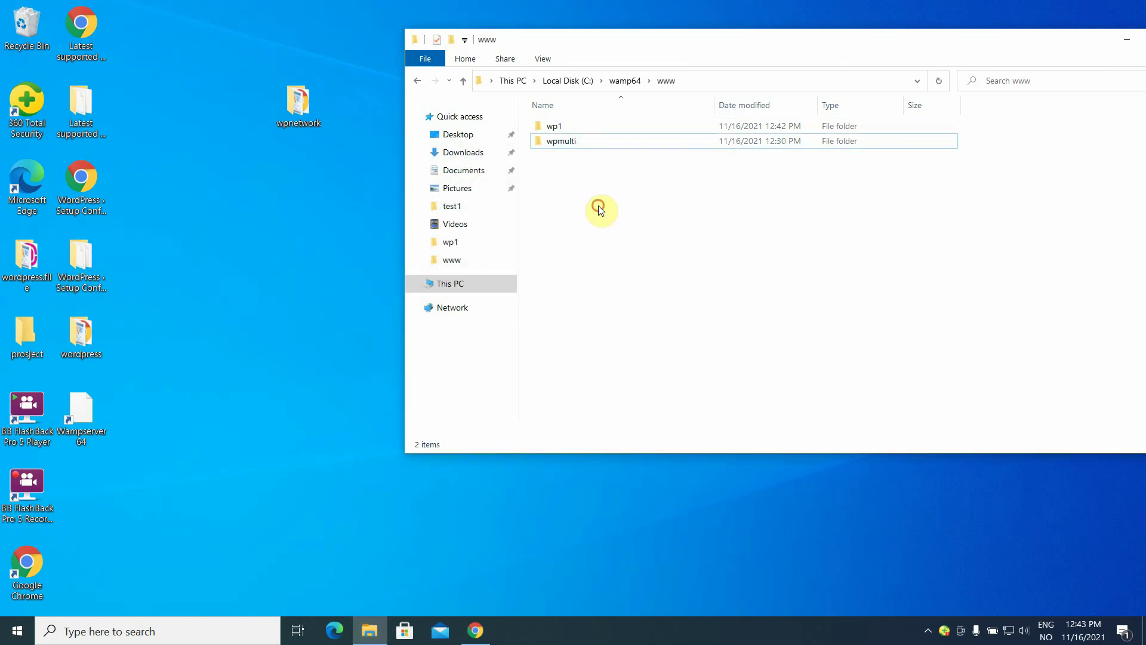
double_click(574, 143)
click(575, 142)
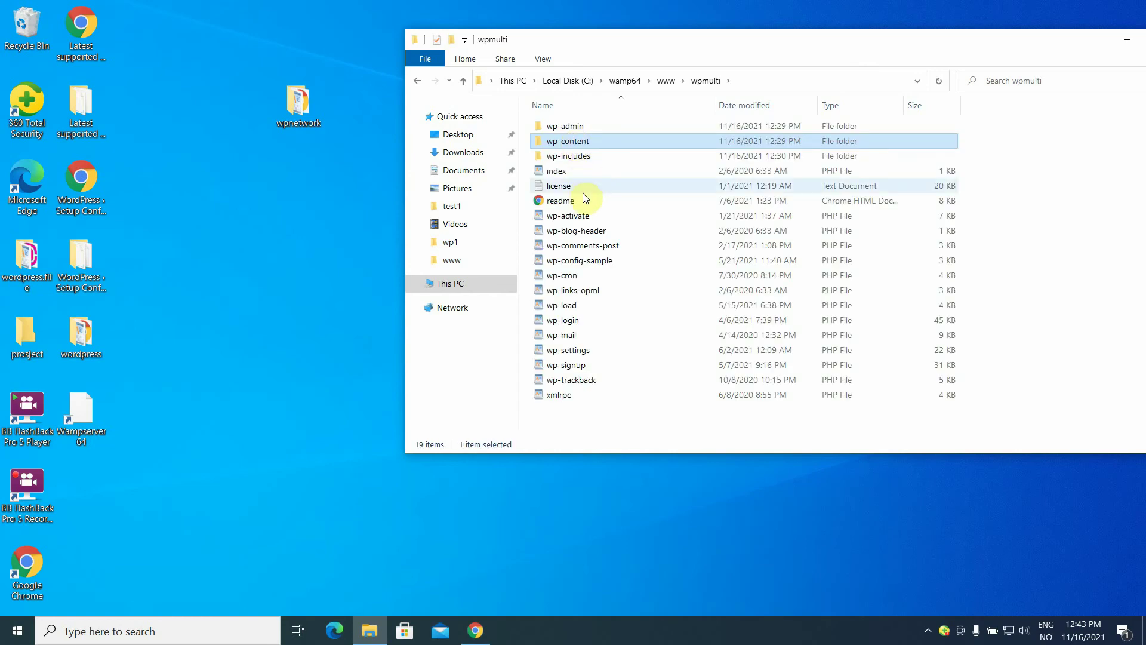
double_click(592, 263)
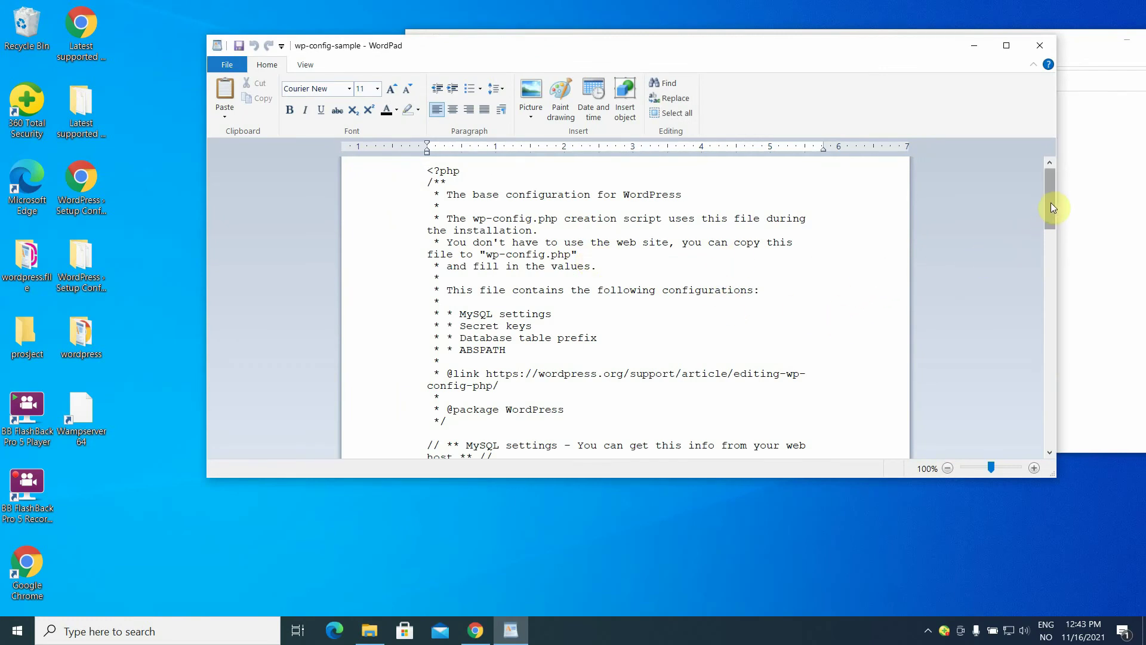
Set the database name to 'multi' and the database user to 'admin' in wp-config-sample.
drag(1050, 203, 730, 259)
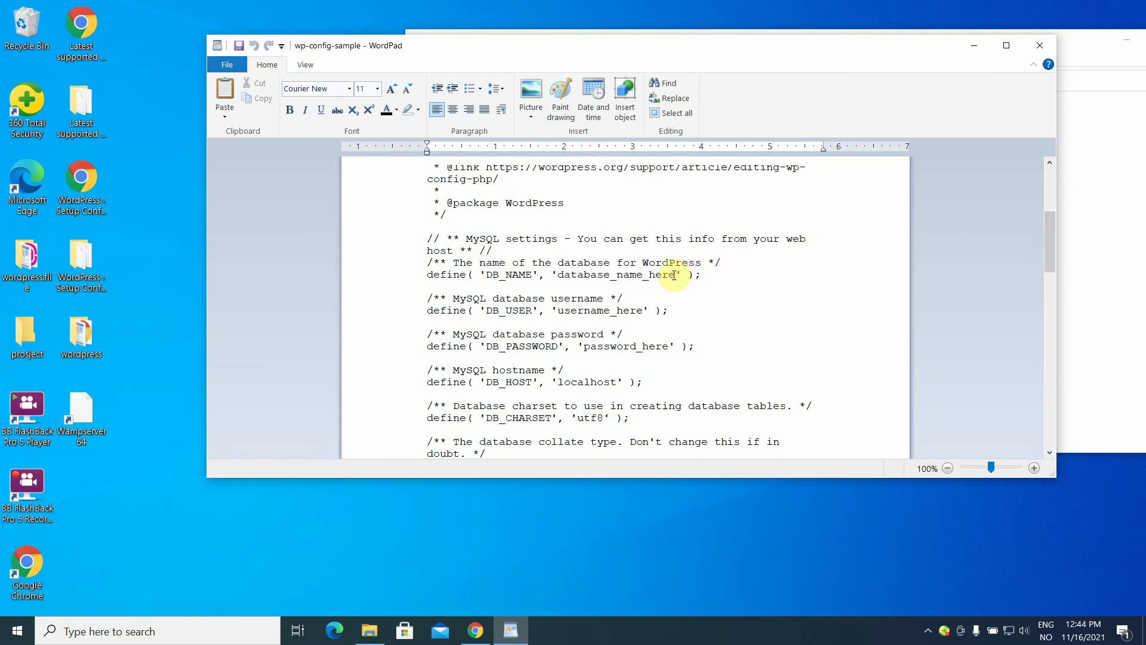
key(BackSpace)
key(BackSpace)
key(BackSpace)
key(BackSpace)
key(BackSpace)
key(BackSpace)
key(BackSpace)
key(BackSpace)
key(BackSpace)
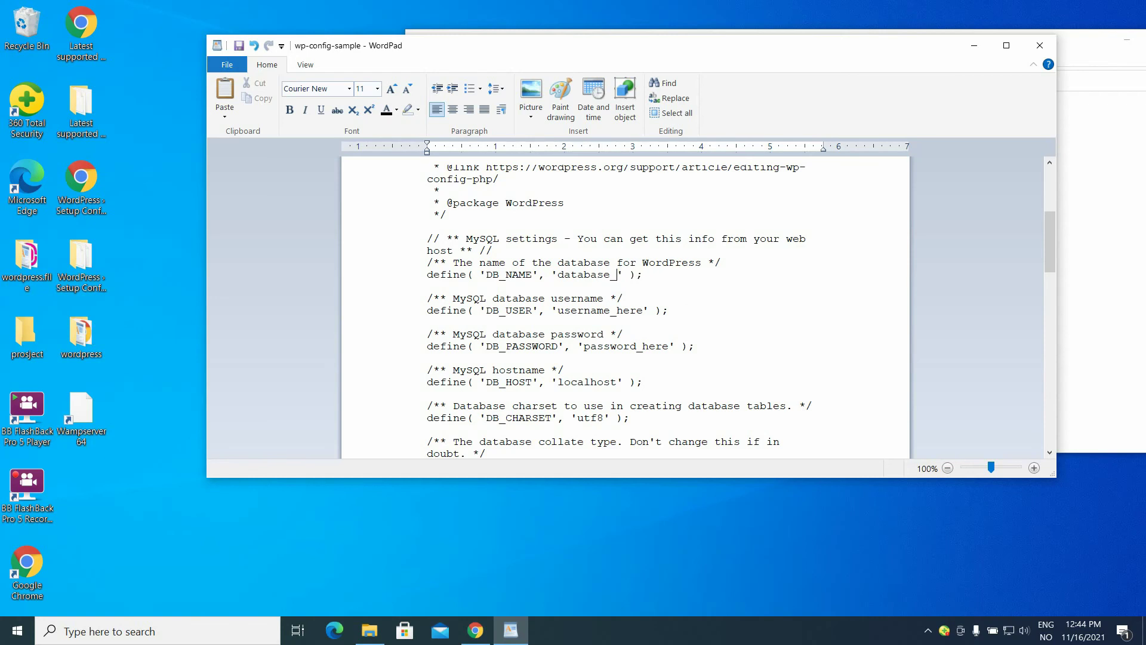
key(BackSpace)
key(BackSpace)
key(BackSpace)
key(BackSpace)
key(BackSpace)
key(BackSpace)
key(BackSpace)
key(BackSpace)
key(BackSpace)
text(multi)
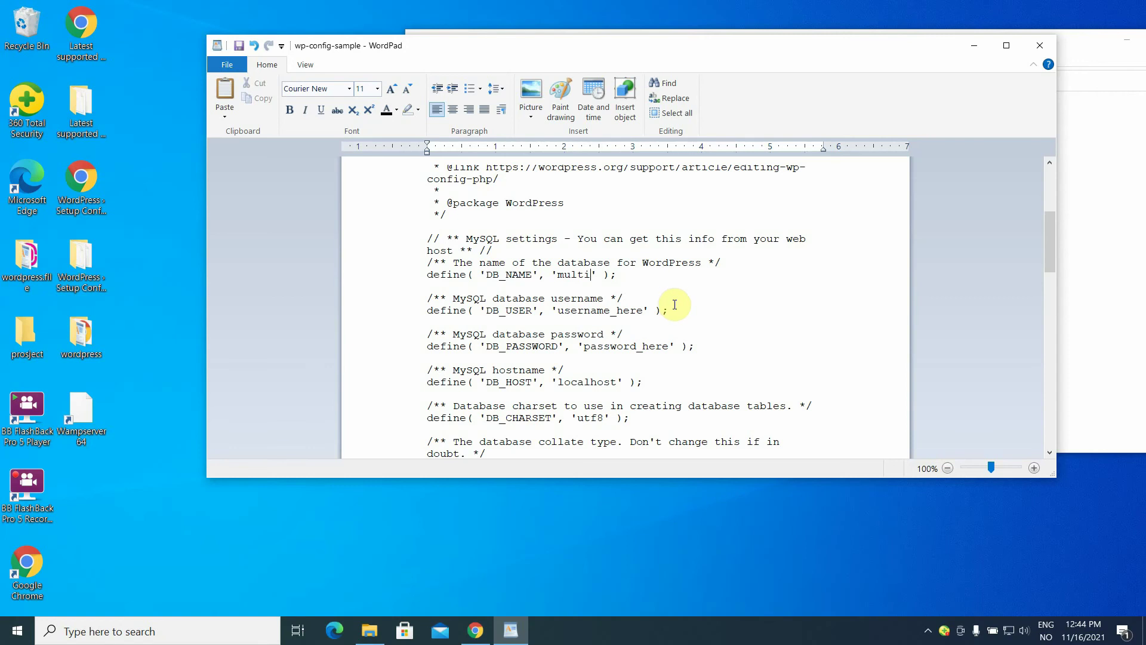
double_click(643, 310)
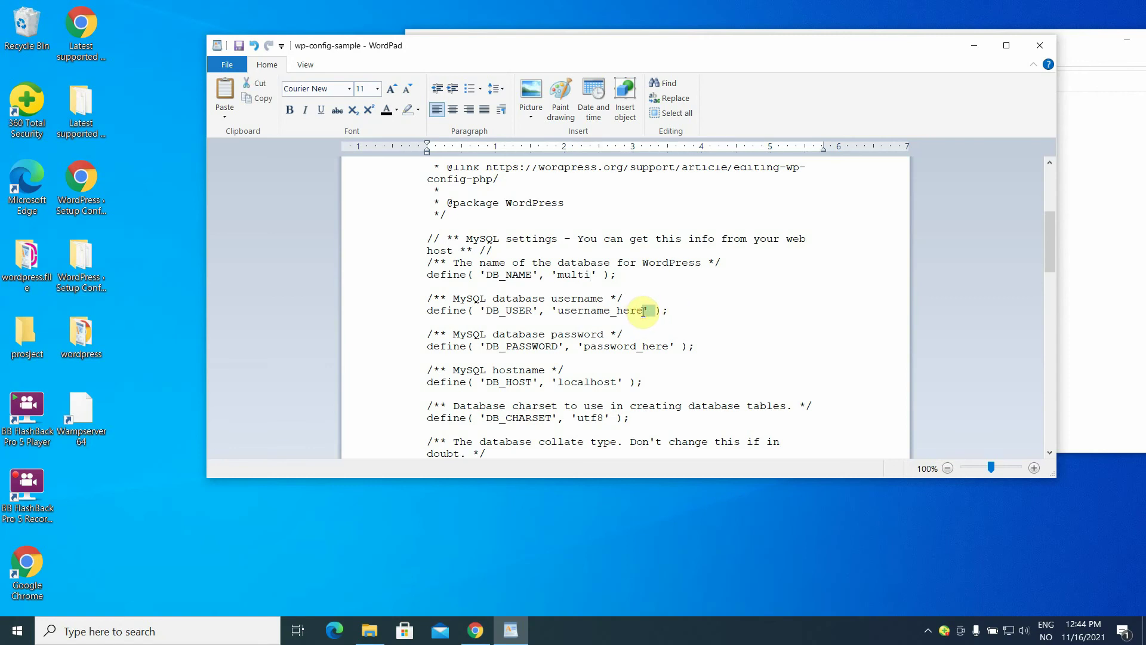
click(643, 311)
key(BackSpace)
key(BackSpace)
key(BackSpace)
key(BackSpace)
key(BackSpace)
key(BackSpace)
key(BackSpace)
key(BackSpace)
key(BackSpace)
key(BackSpace)
key(BackSpace)
key(BackSpace)
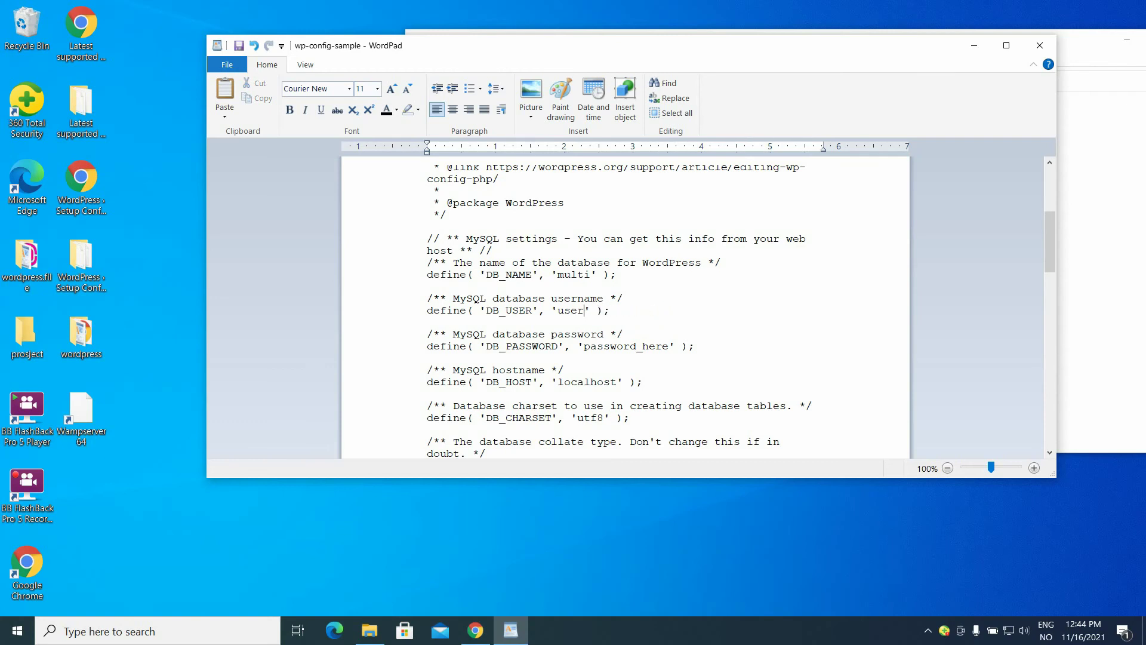
key(BackSpace)
text(admin)
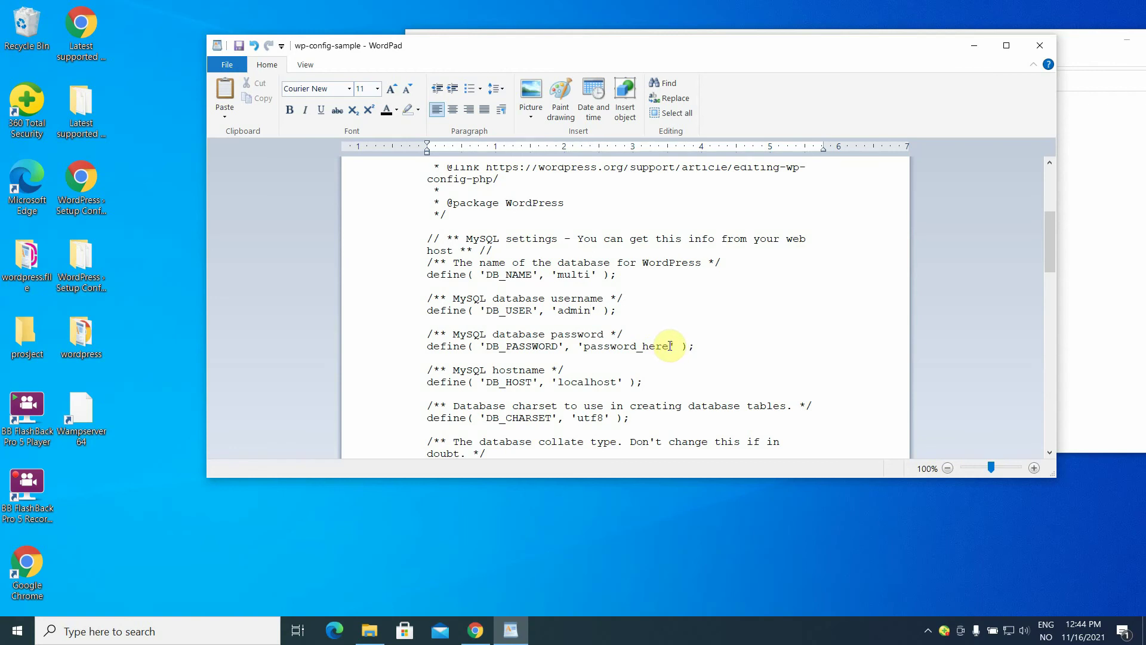
Trim the password placeholder value, then save and close the file.
click(670, 346)
key(BackSpace)
key(BackSpace)
key(BackSpace)
key(BackSpace)
key(BackSpace)
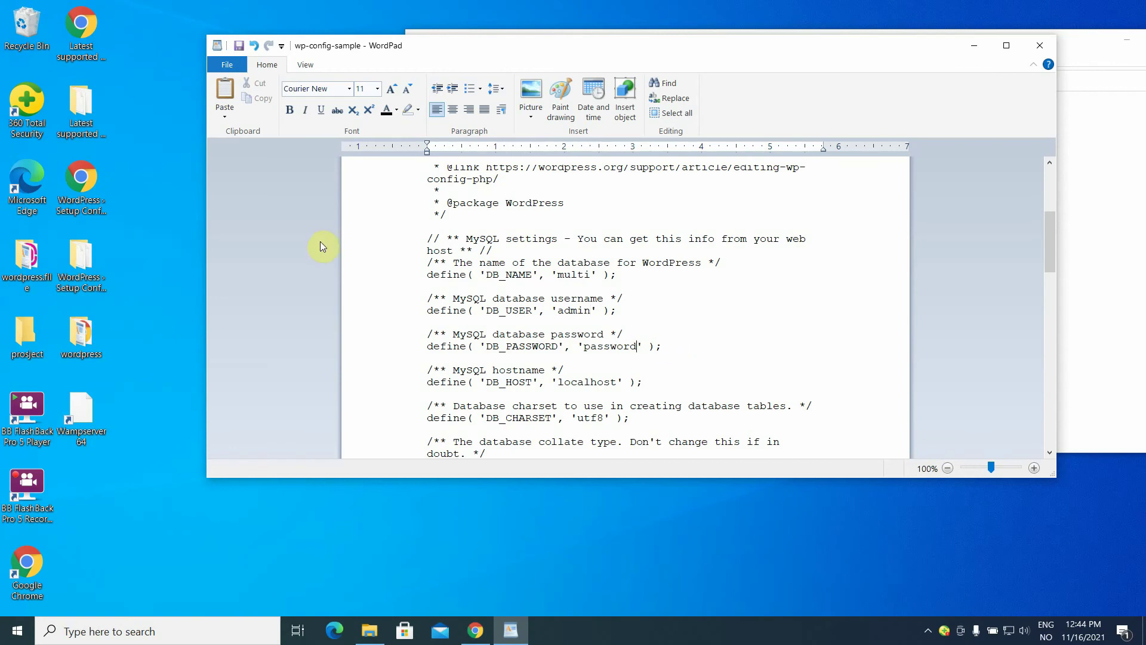
click(239, 46)
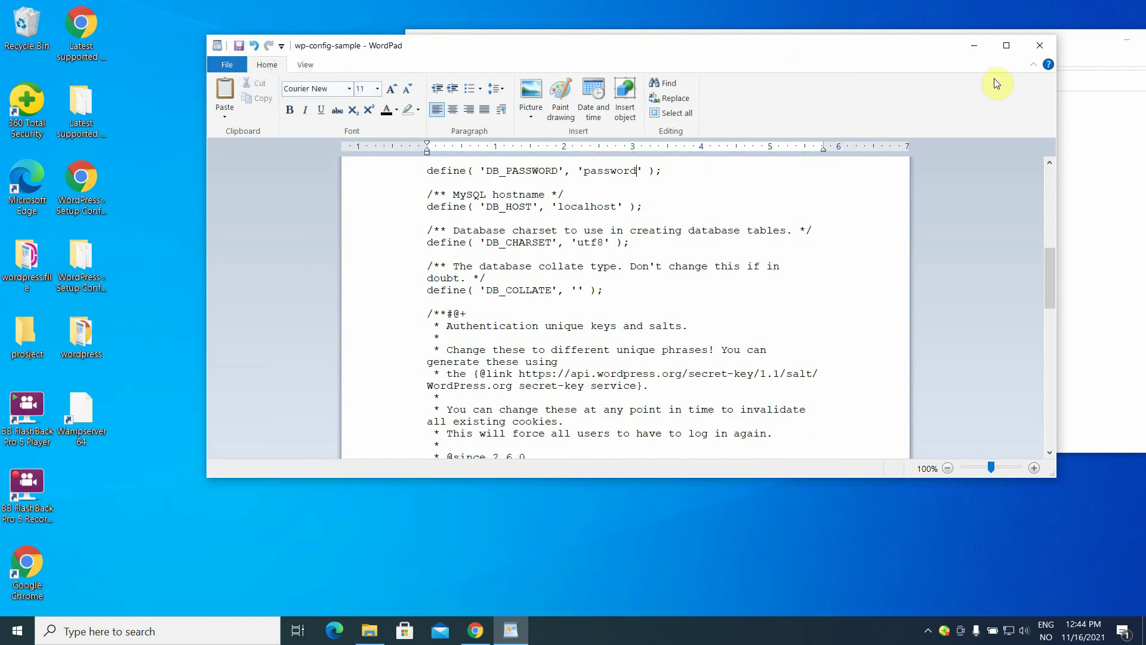
click(1039, 47)
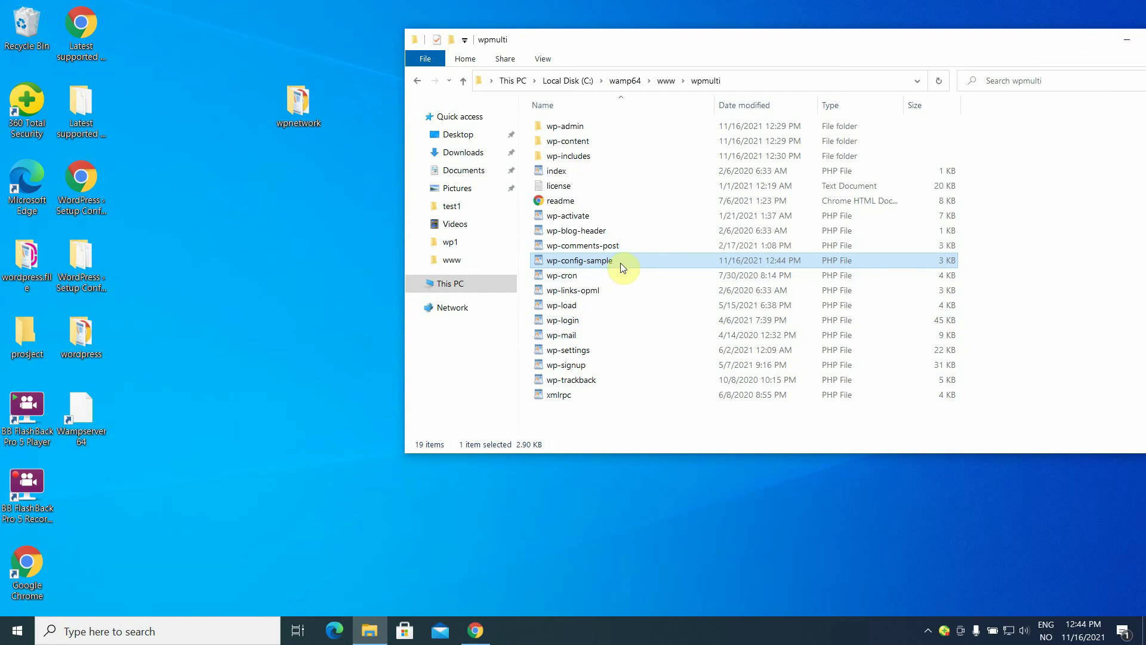
Rename wp-config-sample to wp-config, refresh the wpmulti listing, and minimize Explorer.
click(620, 262)
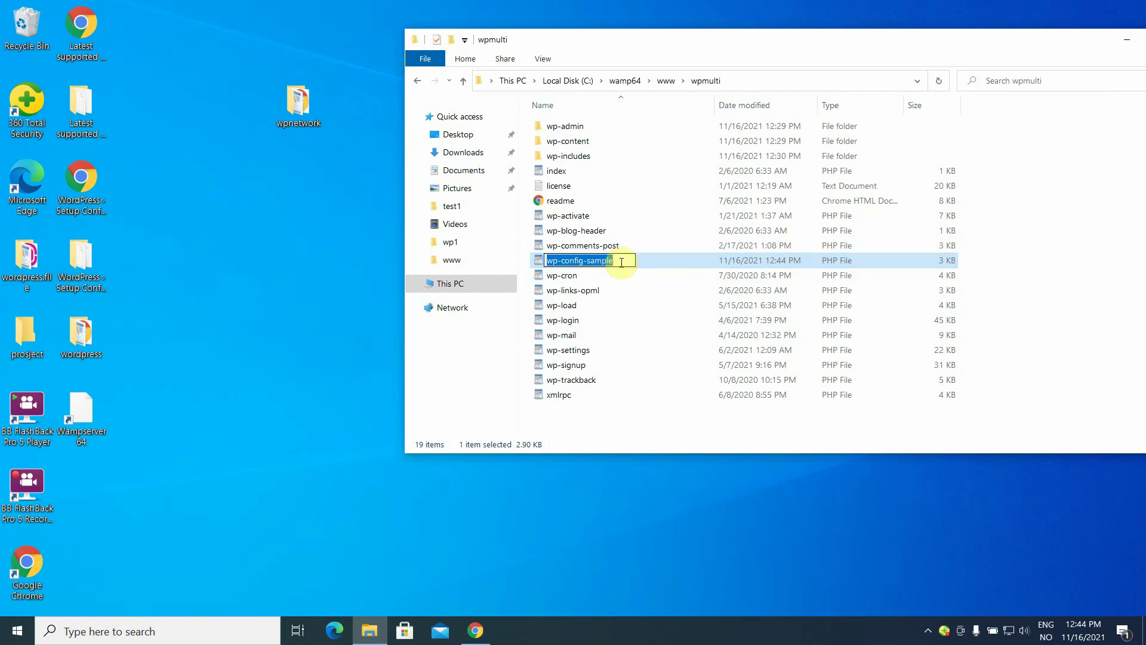
click(620, 262)
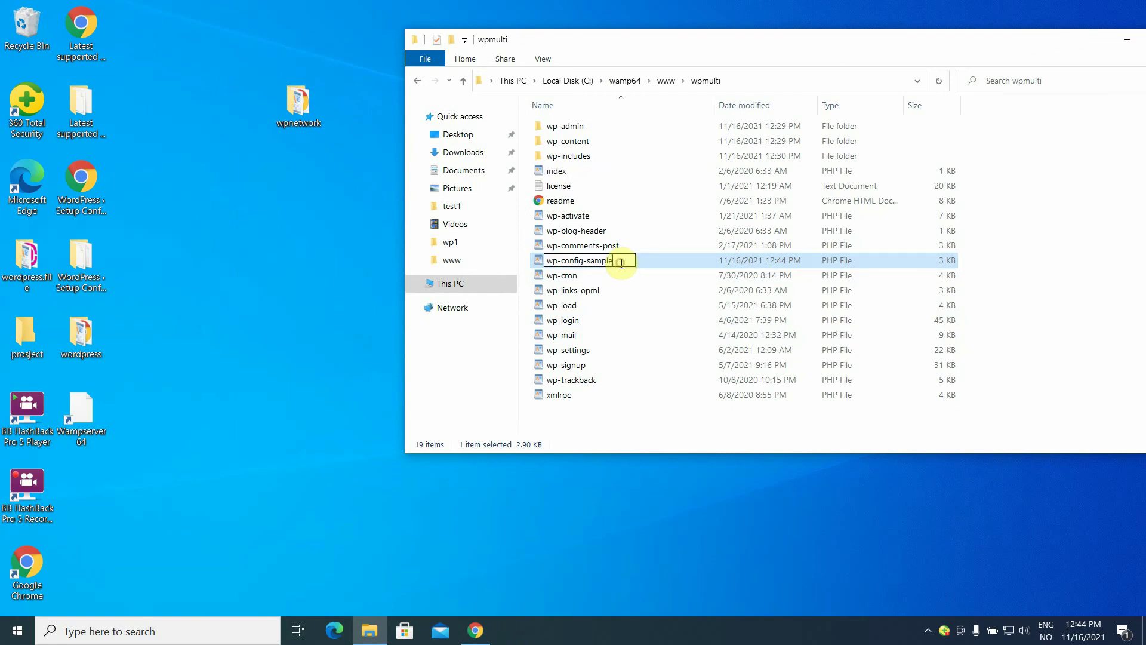
key(BackSpace)
key(BackSpace)
key(BackSpace)
key(BackSpace)
key(BackSpace)
click(660, 367)
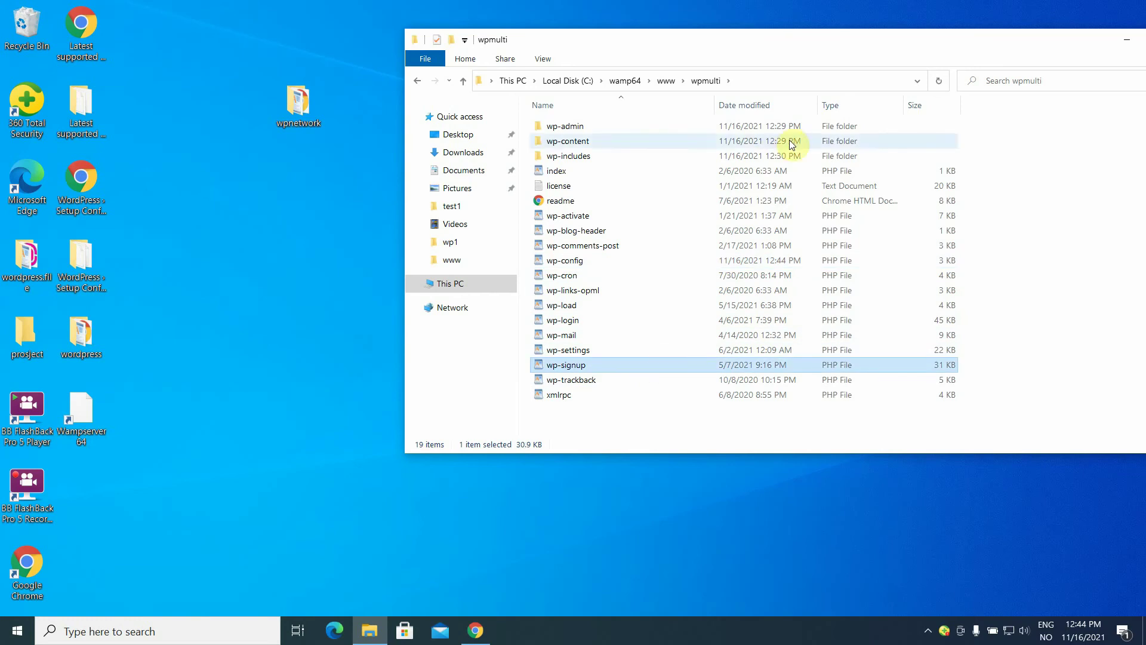
click(937, 82)
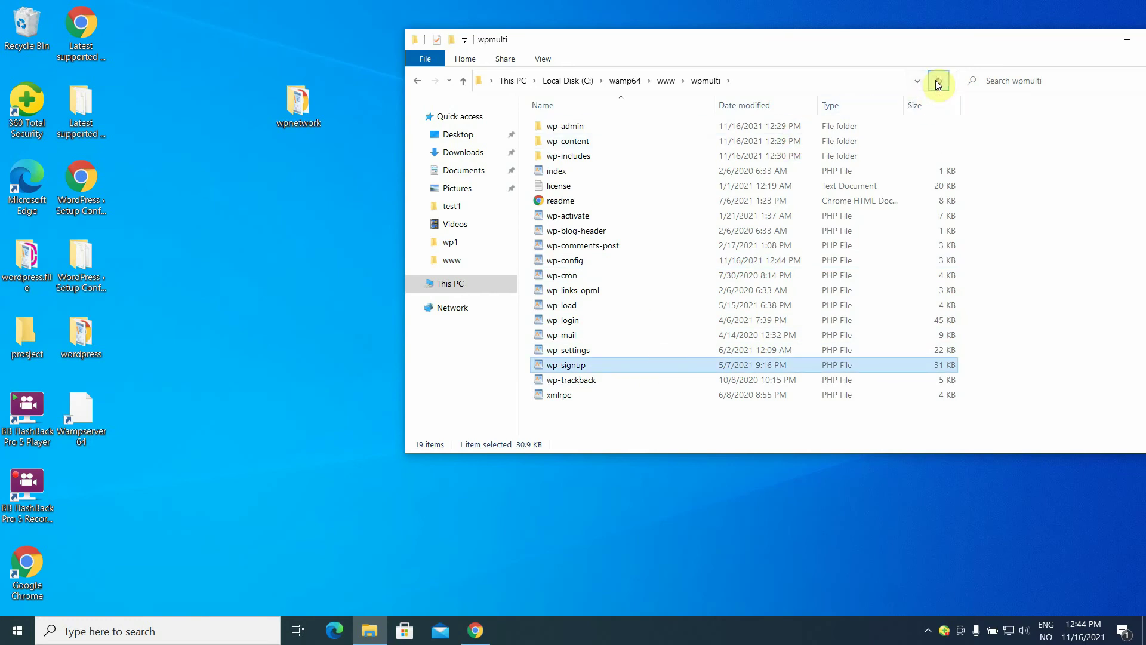
click(1130, 41)
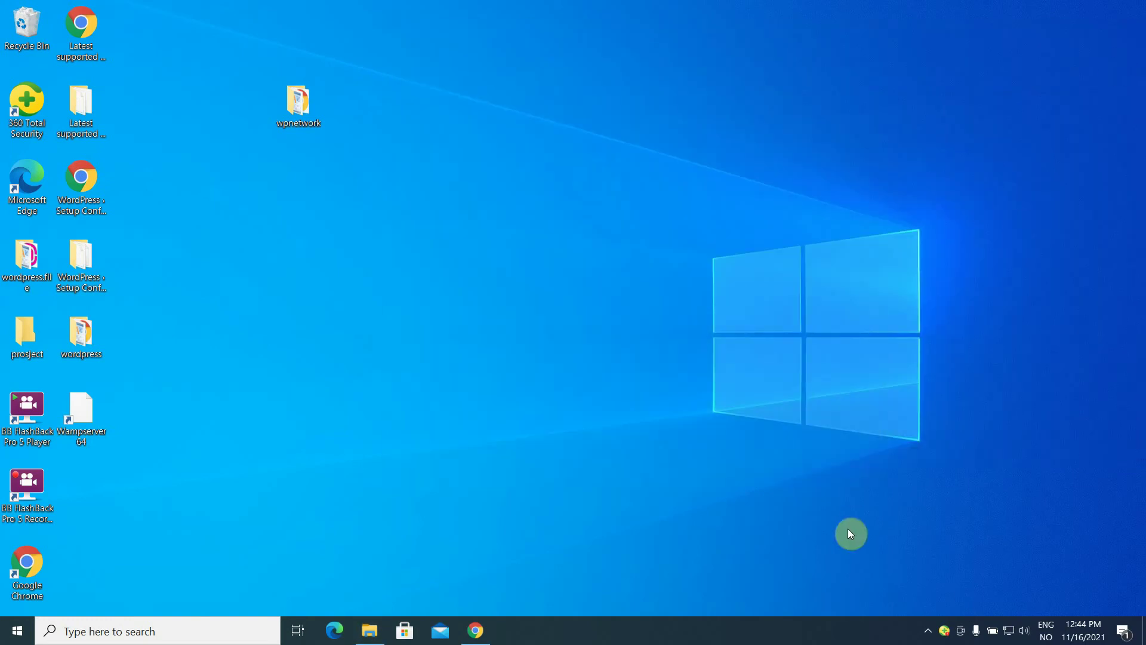
Launch phpMyAdmin from the WampServer tray menu and close the older duplicate tab.
click(928, 632)
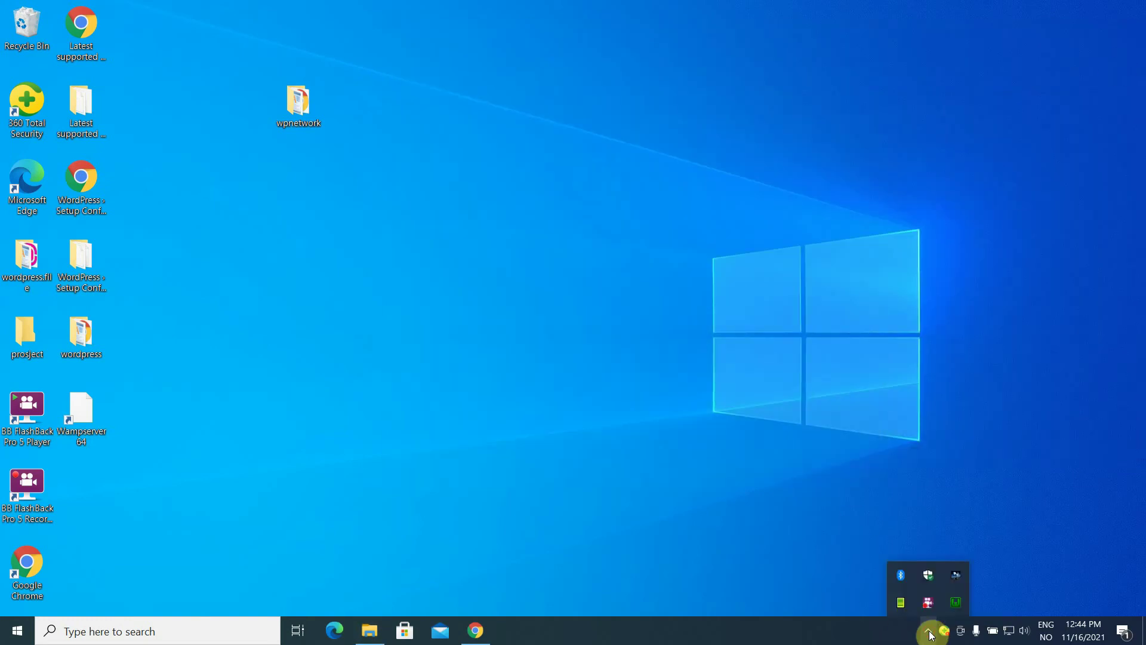
click(955, 604)
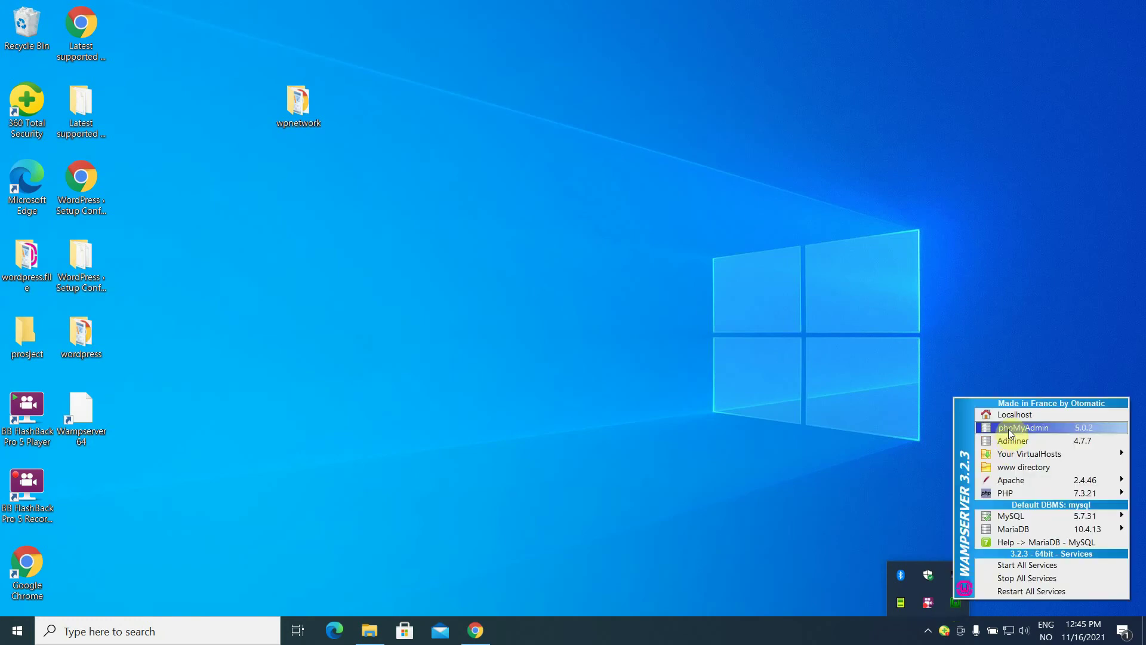
click(1009, 430)
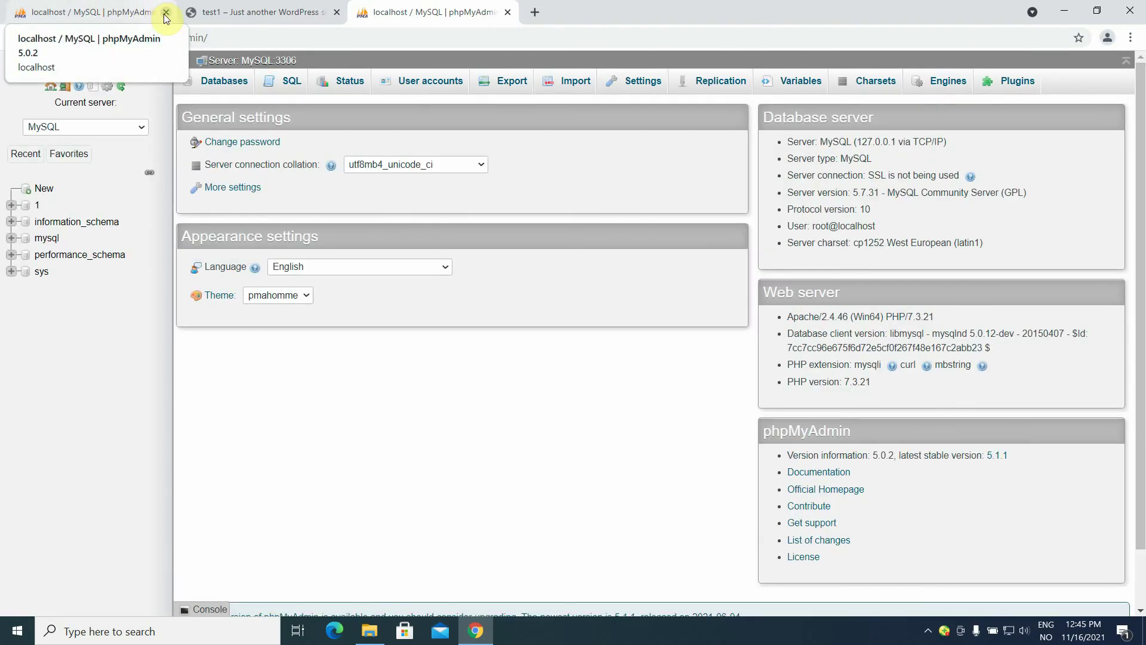
click(165, 12)
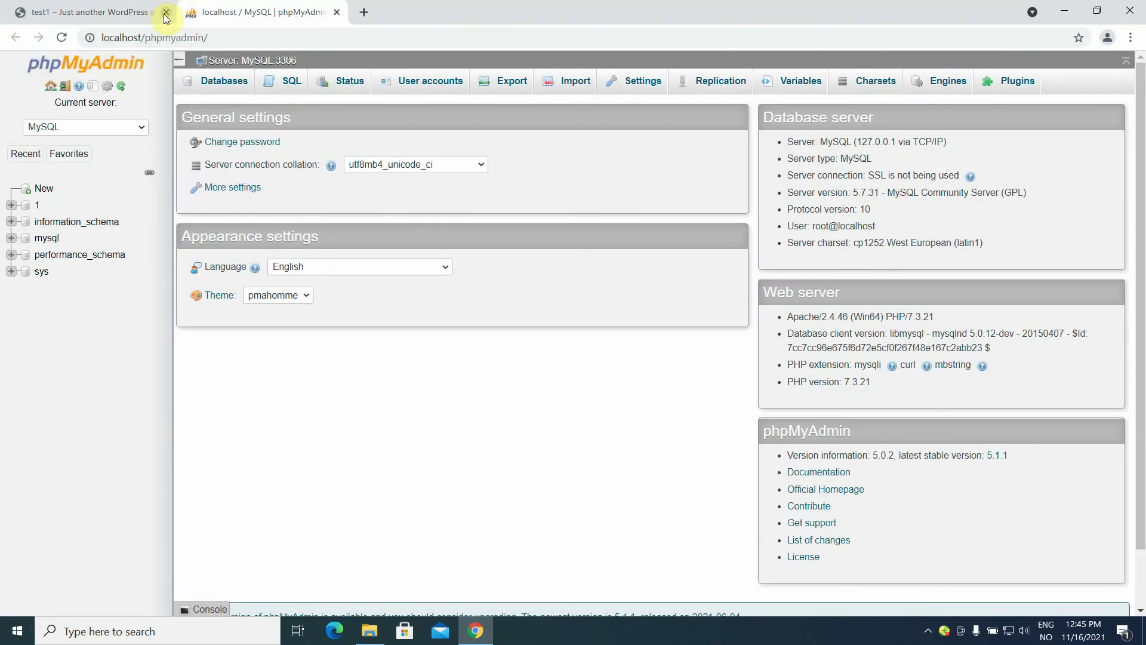
Create a new database 'multi' with utf8_general_ci collation.
click(41, 190)
click(223, 185)
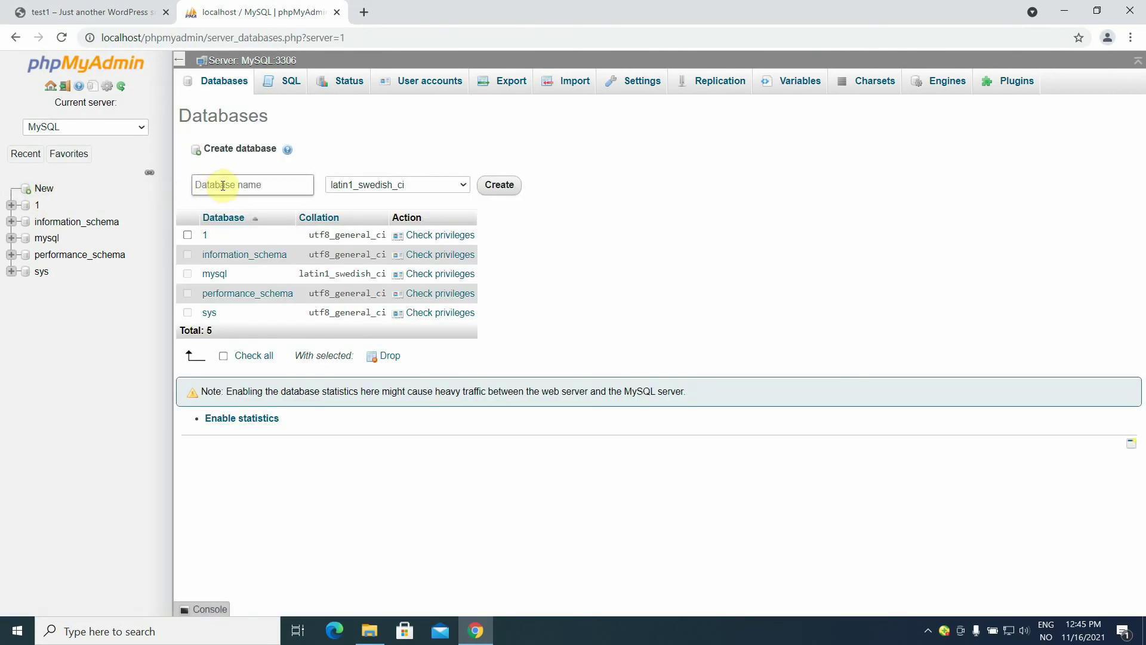
click(222, 186)
text(m)
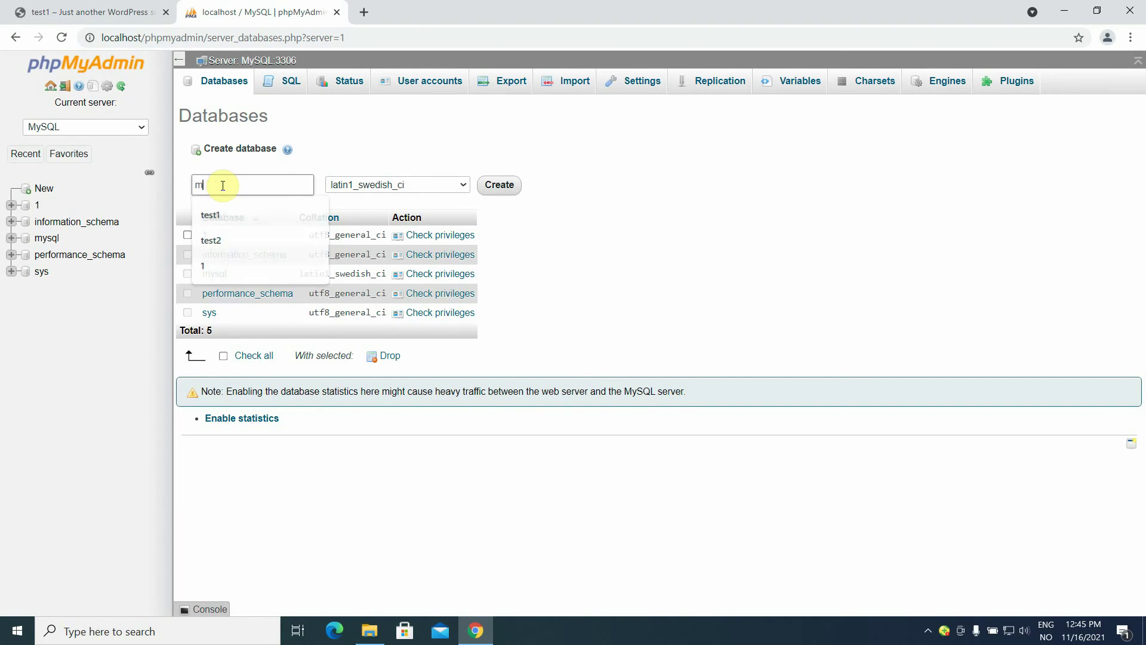
text(ulti)
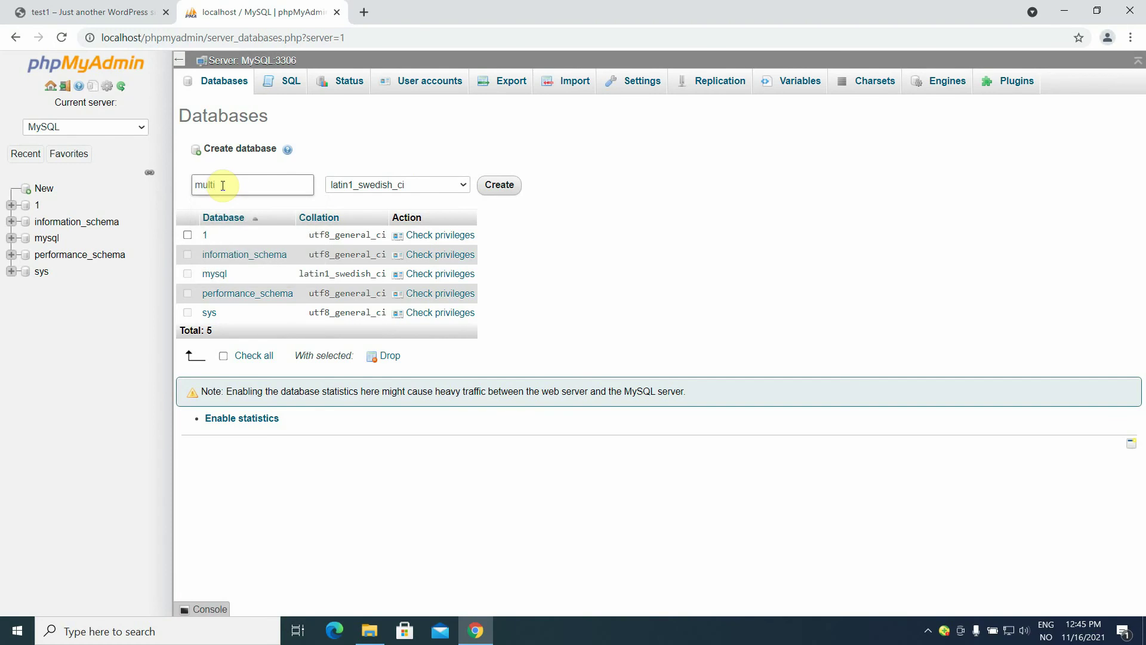
click(422, 185)
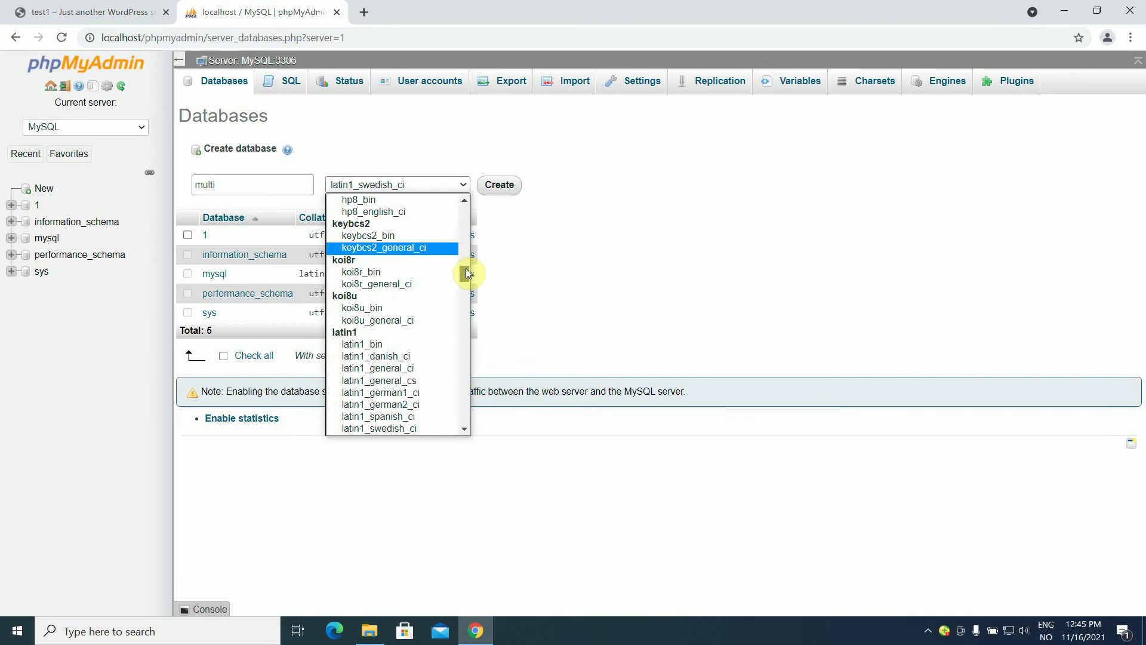
drag(465, 267, 463, 385)
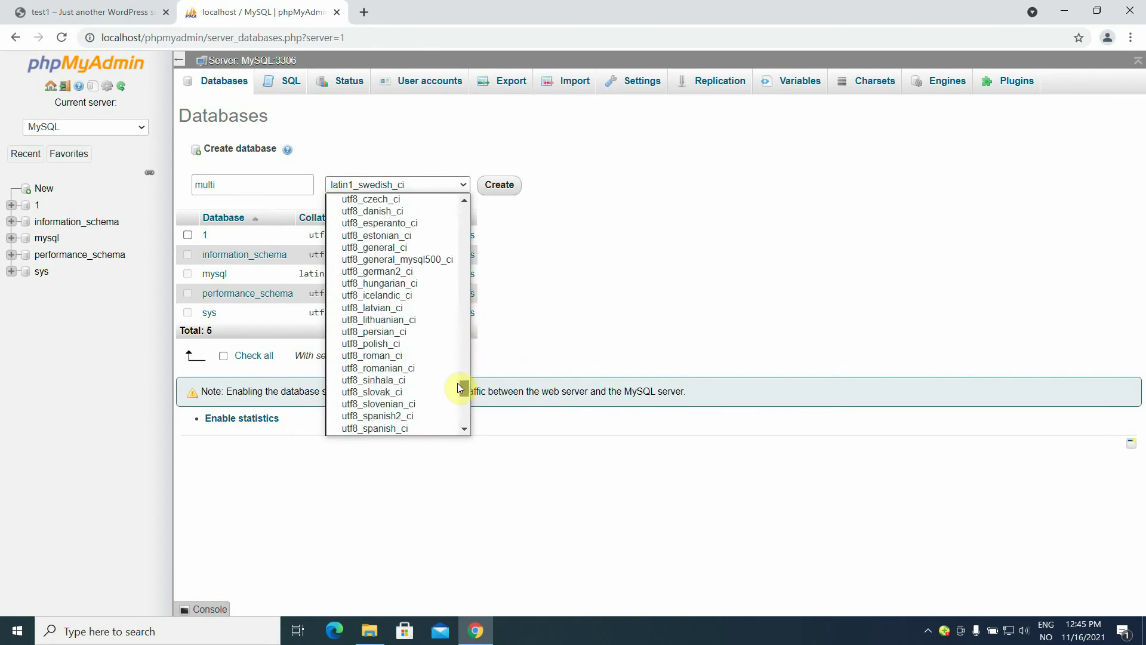
click(350, 248)
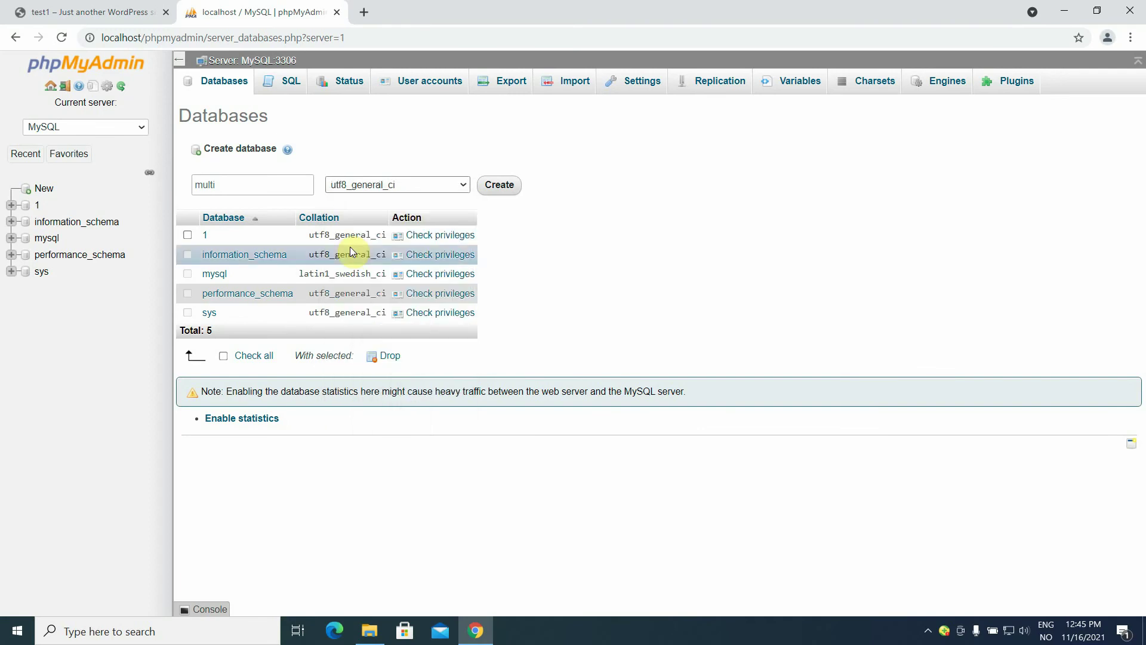
click(501, 185)
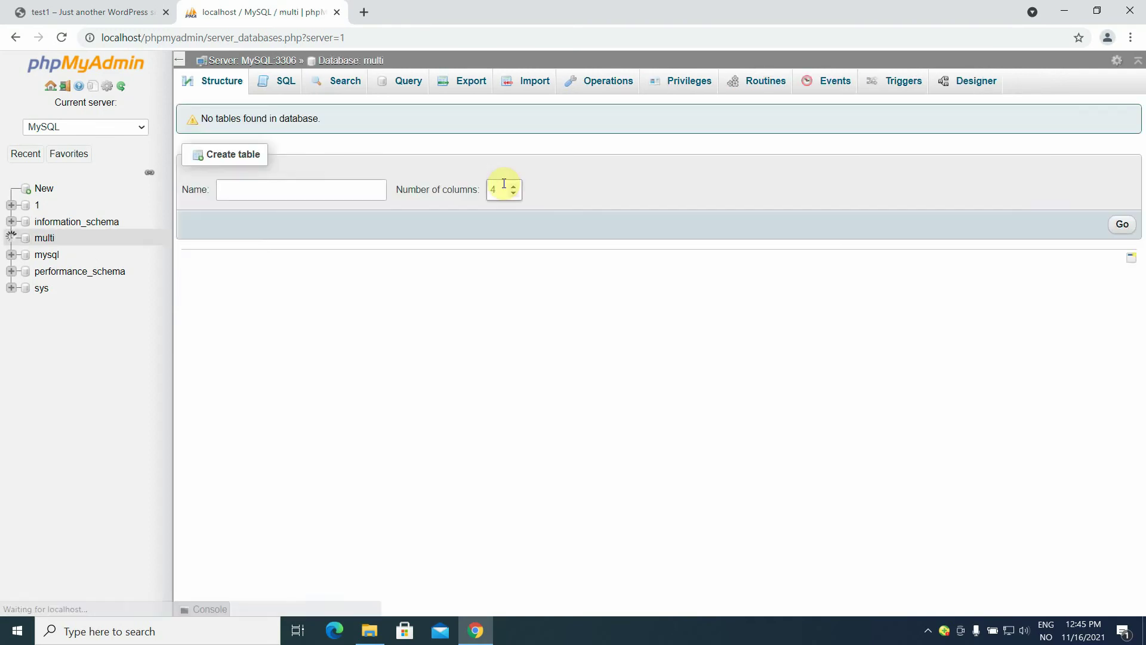
Open the multi database's Privileges page listing its user accounts.
click(26, 242)
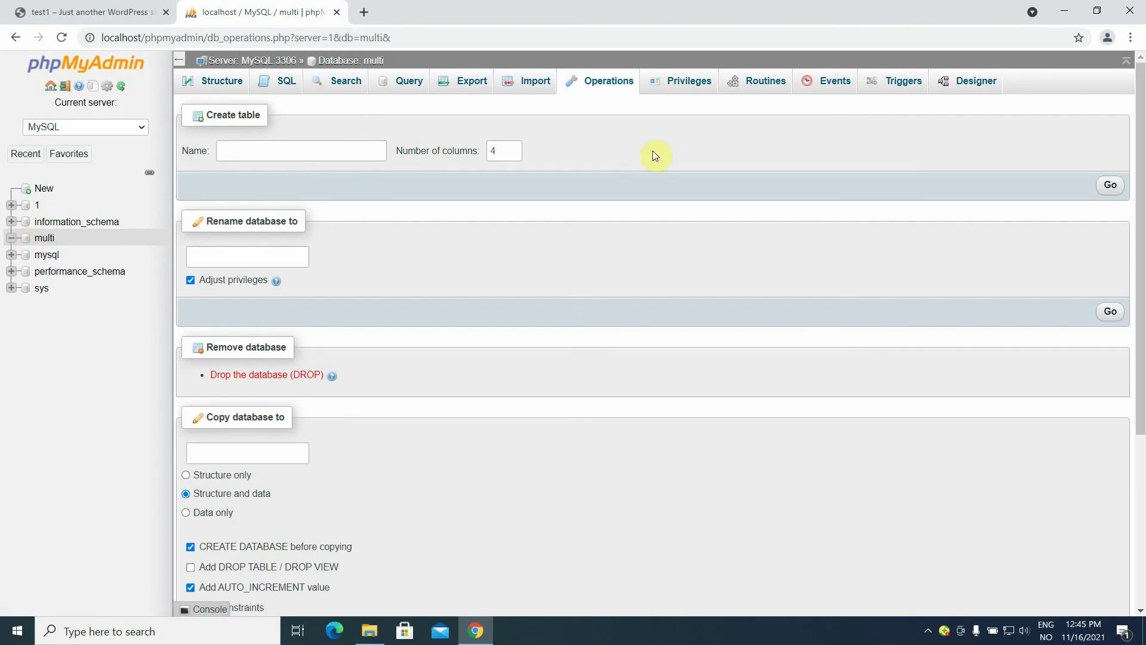
click(697, 88)
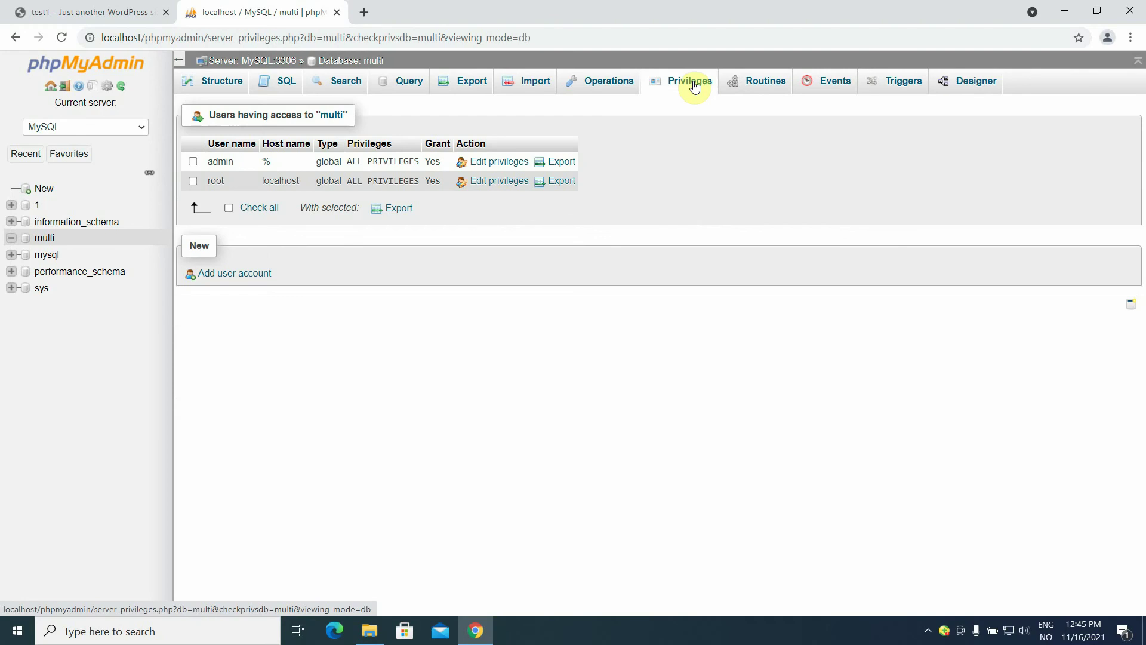
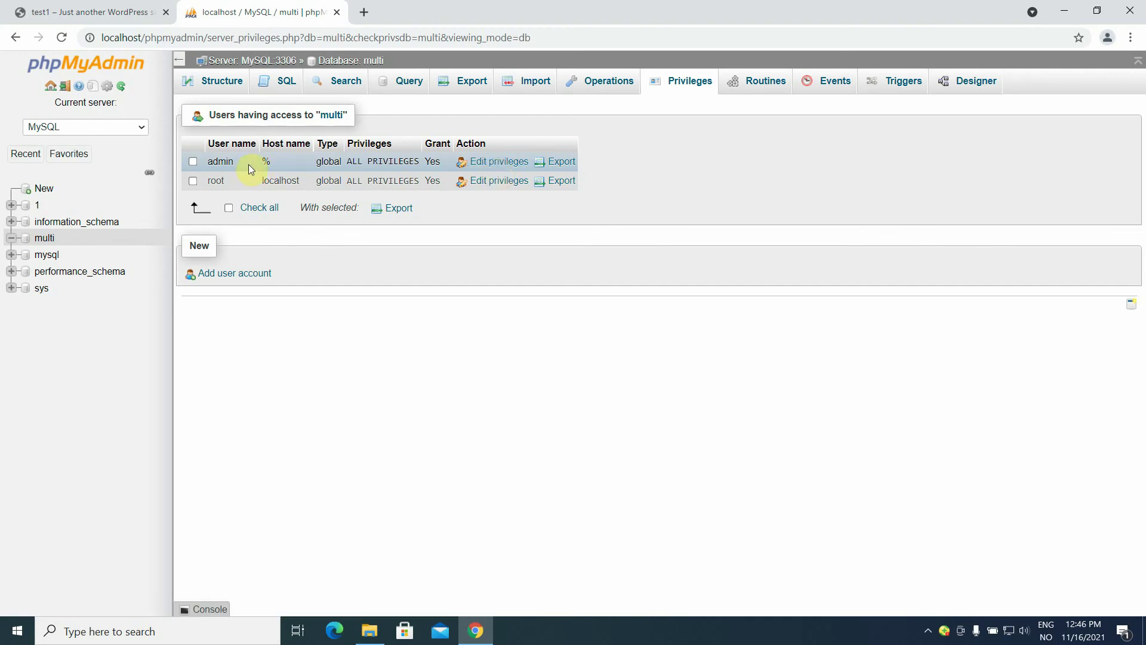
Grant the admin account all global privileges on the multi database and save the change.
click(517, 167)
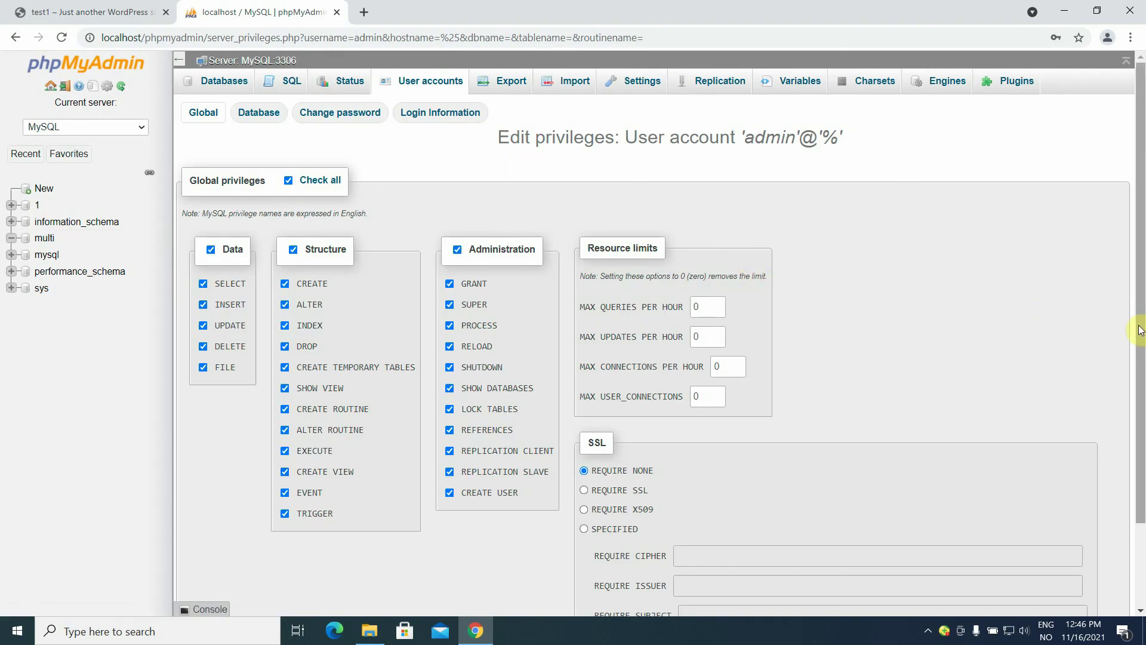
scroll(1143, 309, down, 3)
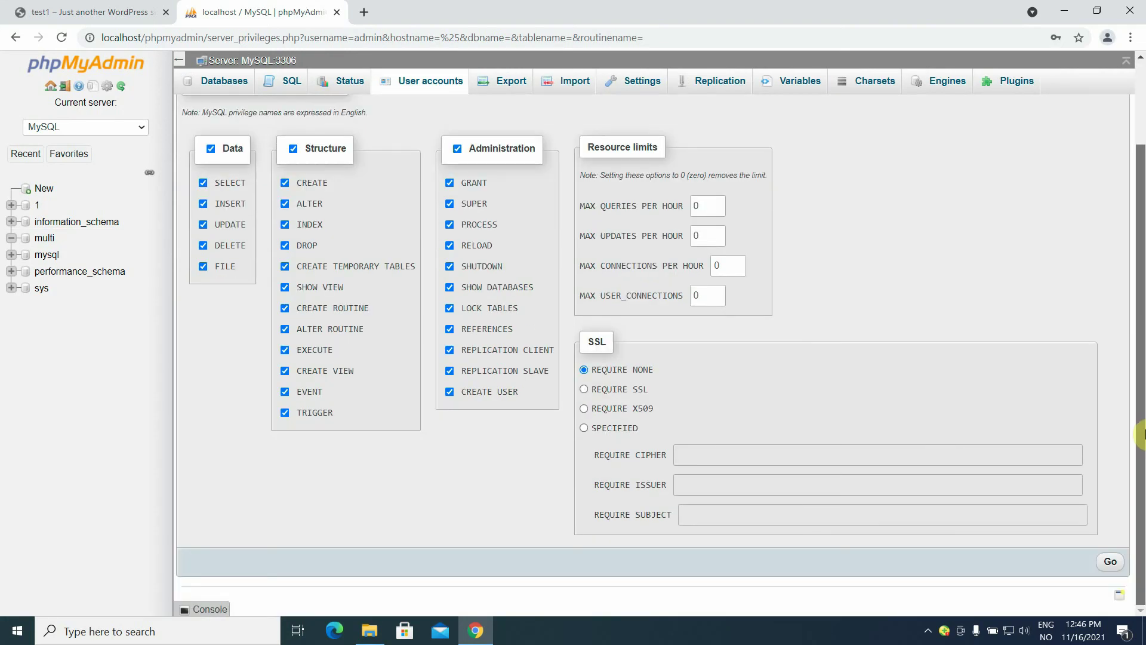
click(1110, 564)
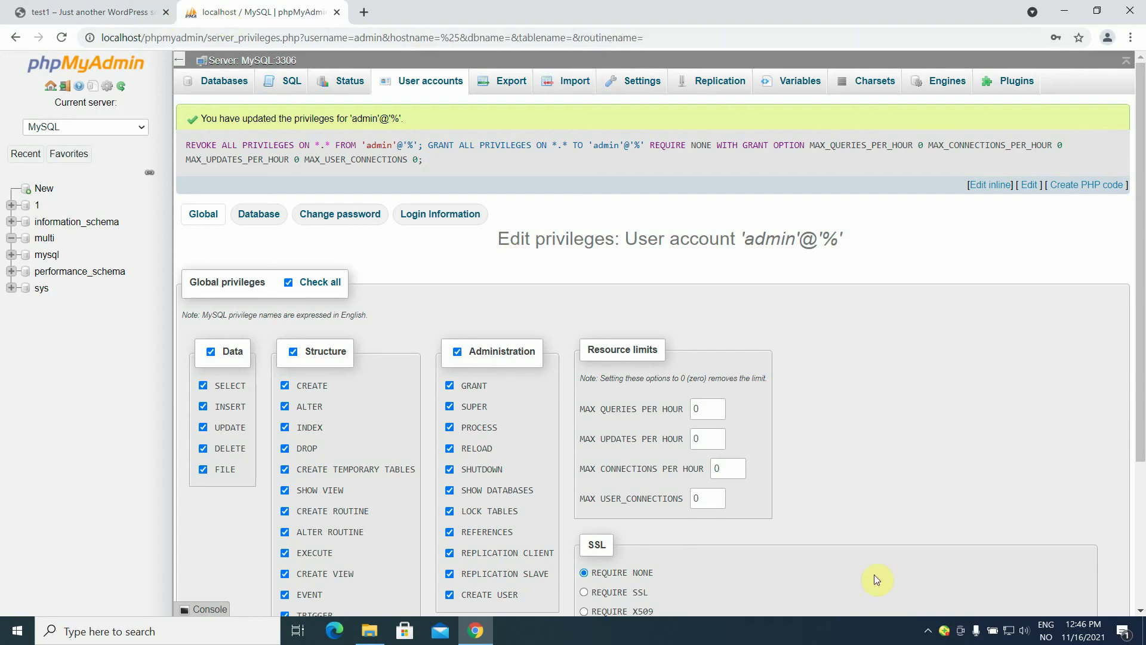
click(927, 632)
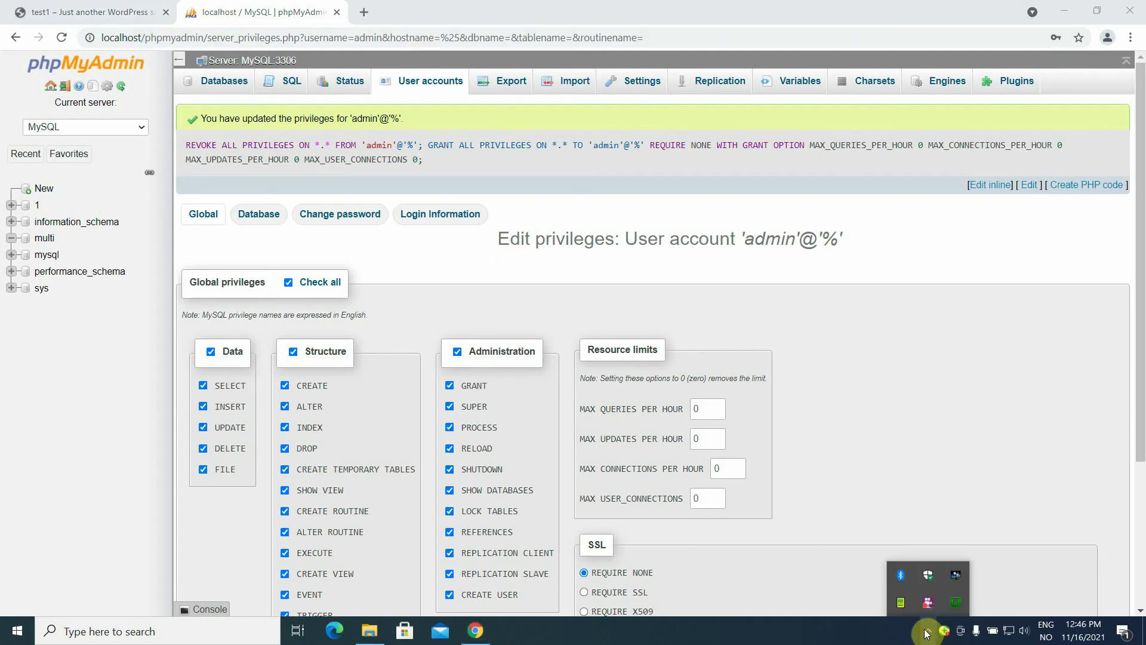
Open localhost from the WampServer menu and go to the wpmulti folder's WordPress setup.
click(953, 605)
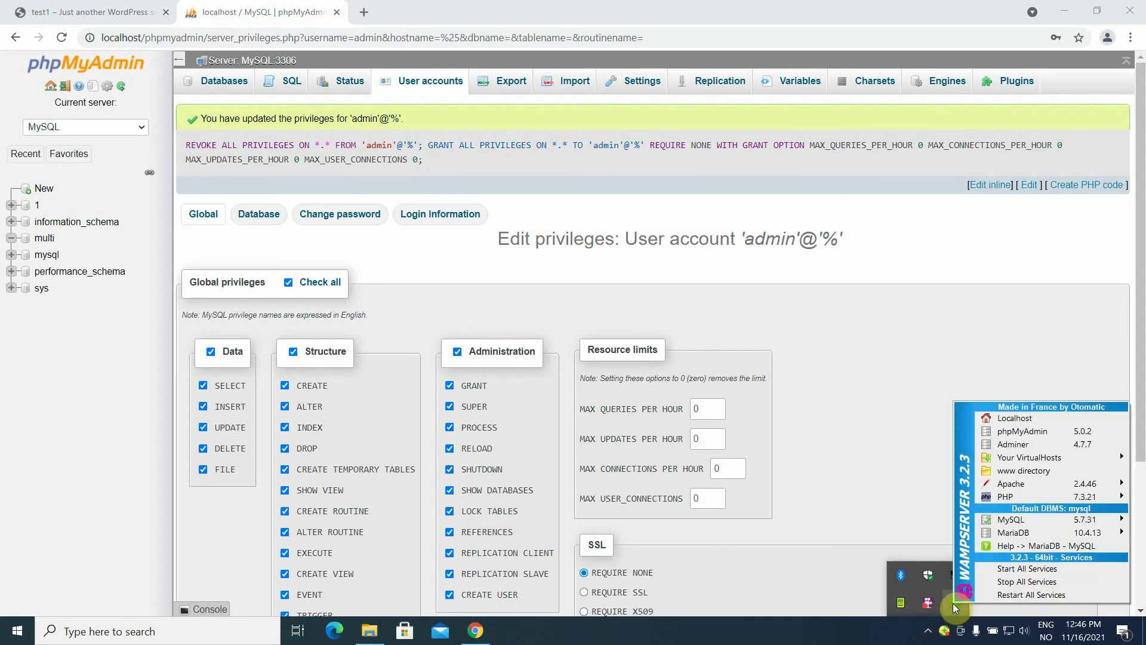
click(1022, 419)
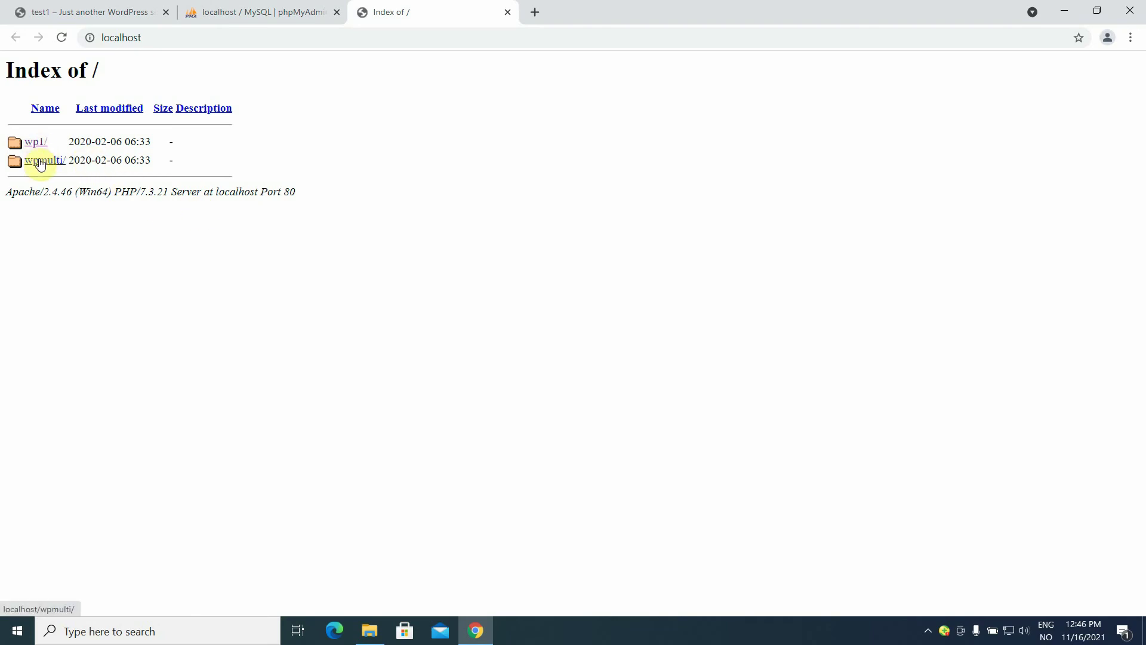
click(40, 162)
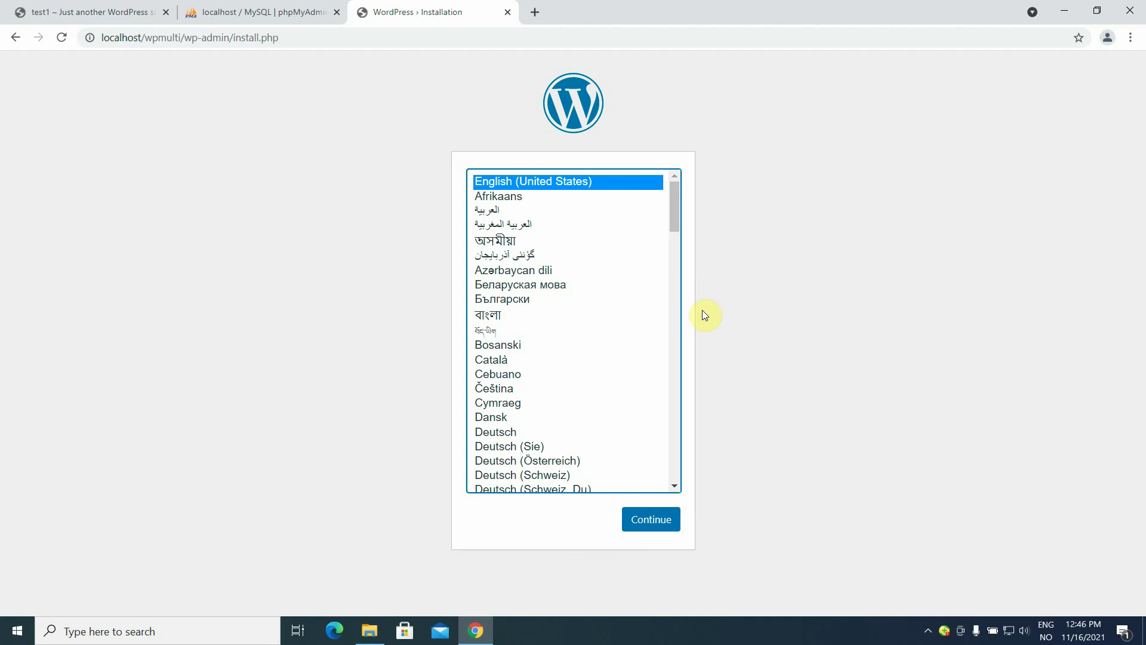
Continue in English (United States) and enter site title 'multi', username admin and a confirmed weak password.
click(660, 514)
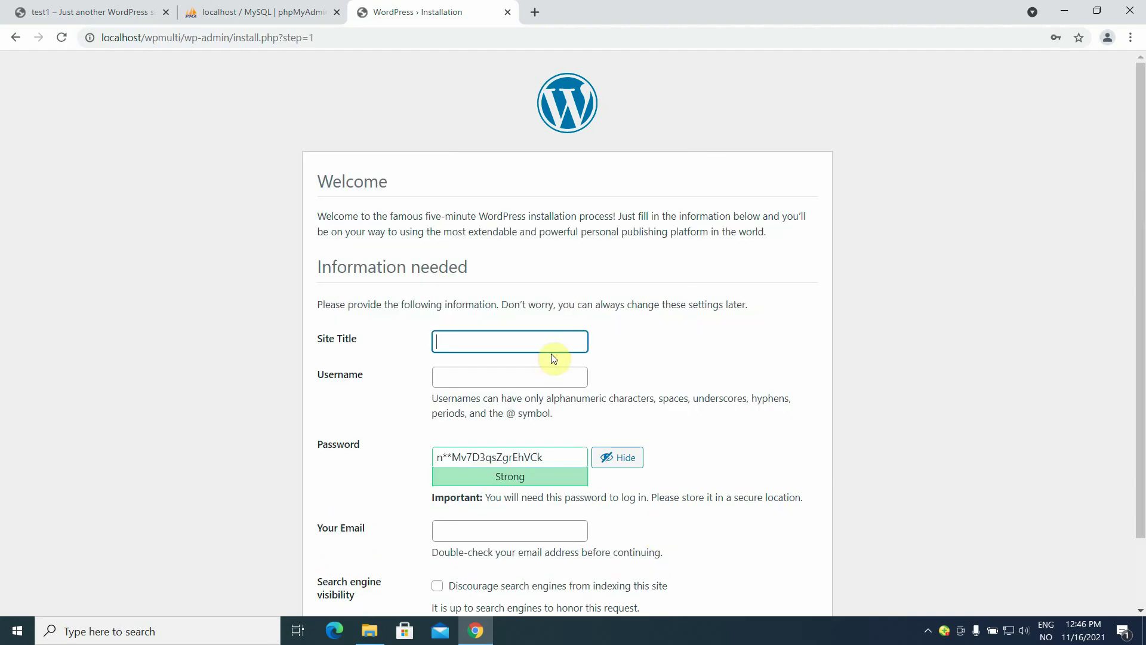
click(547, 342)
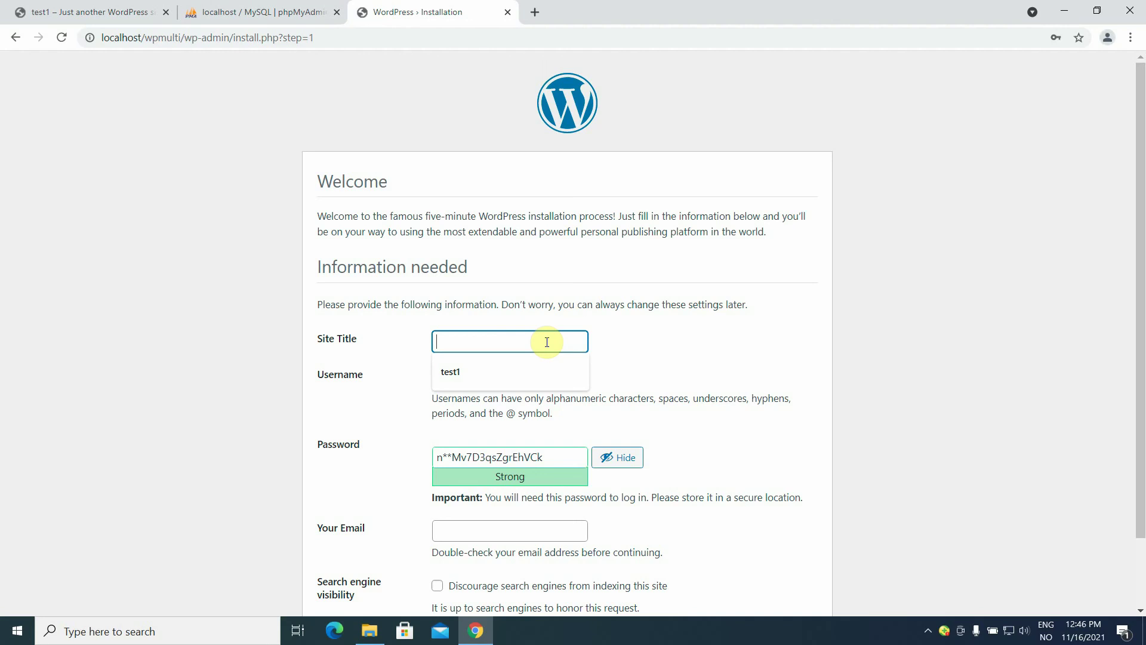
text(multi)
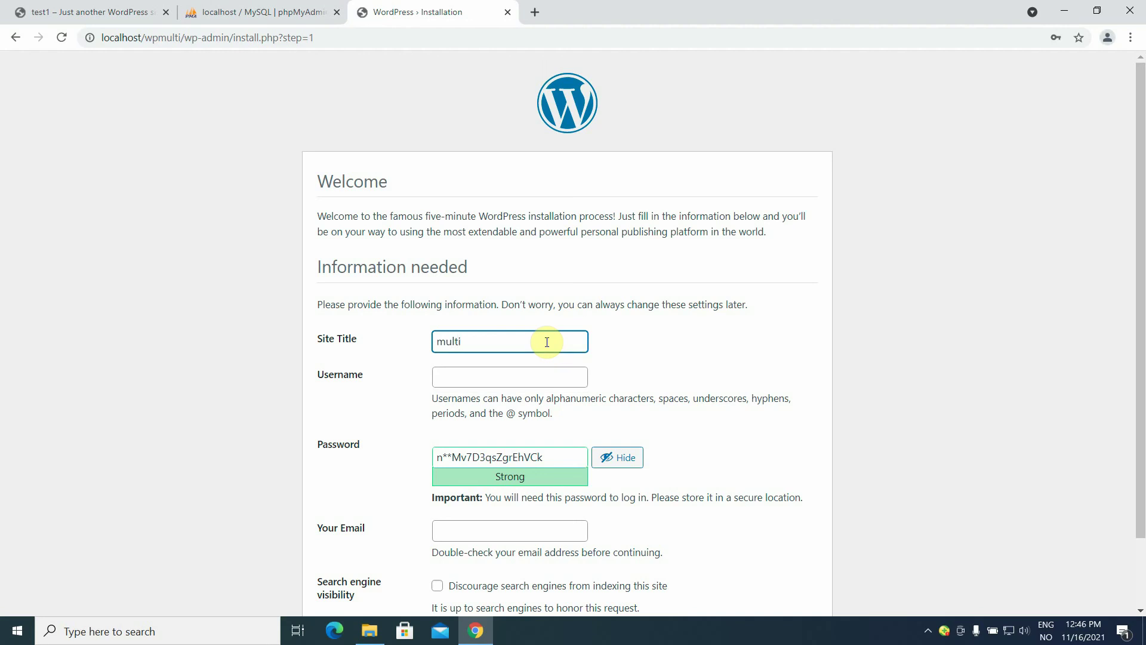
key(Tab)
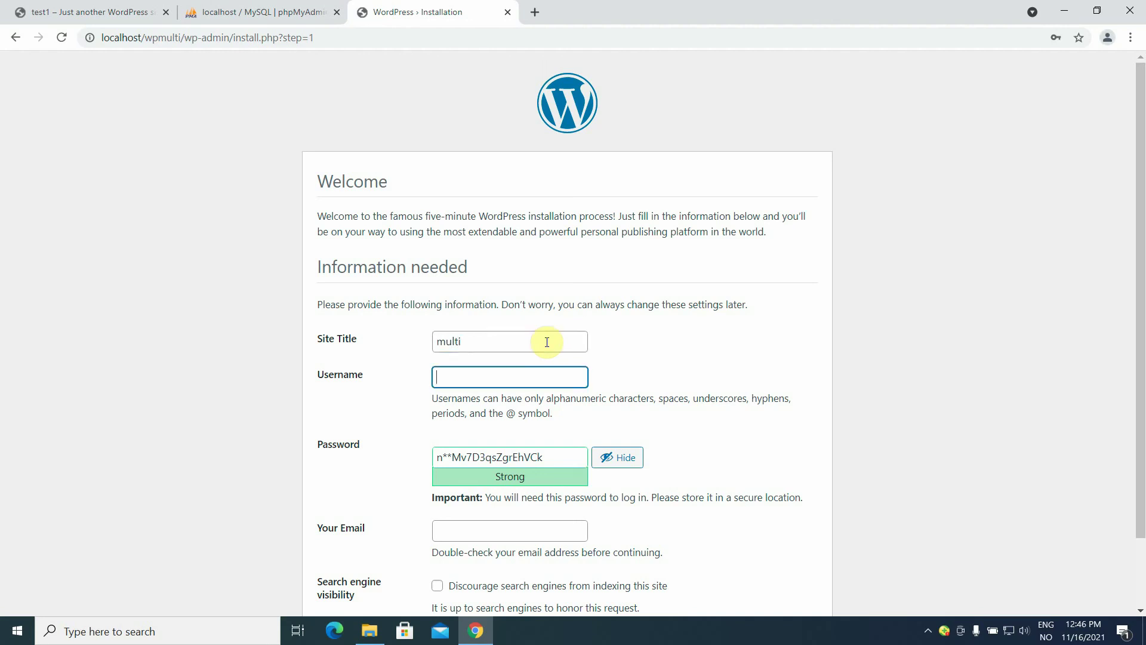
text(admin)
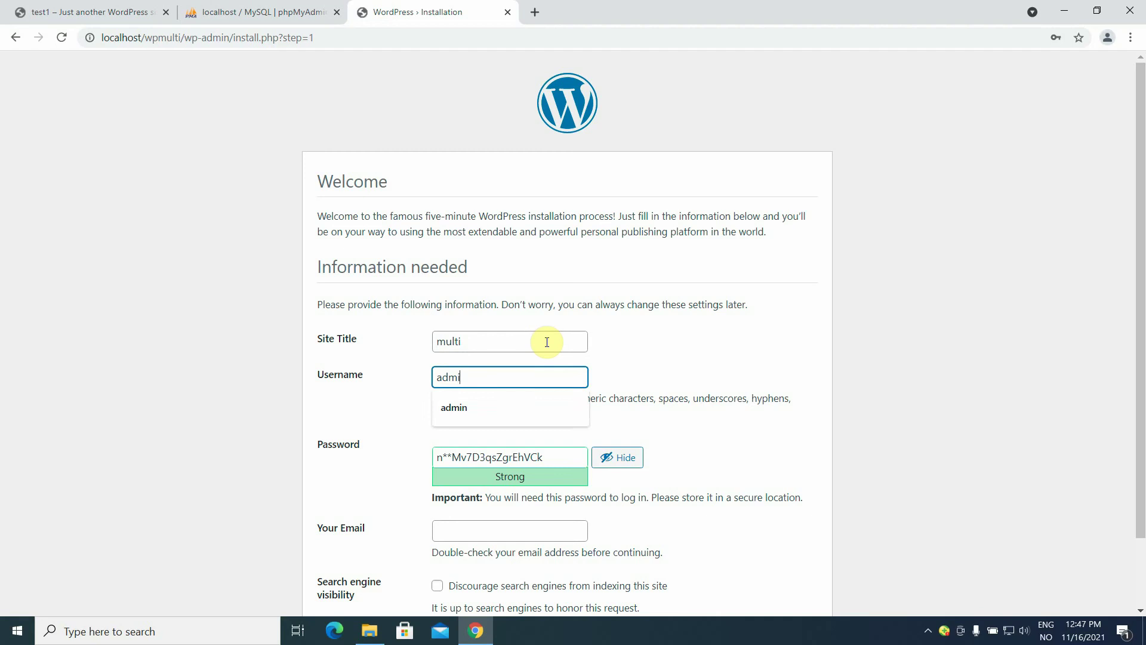
click(550, 455)
key(BackSpace)
key(BackSpace)
key(BackSpace)
key(BackSpace)
key(BackSpace)
key(BackSpace)
key(BackSpace)
key(BackSpace)
key(BackSpace)
key(BackSpace)
key(BackSpace)
key(BackSpace)
key(BackSpace)
key(BackSpace)
key(BackSpace)
key(BackSpace)
key(BackSpace)
key(BackSpace)
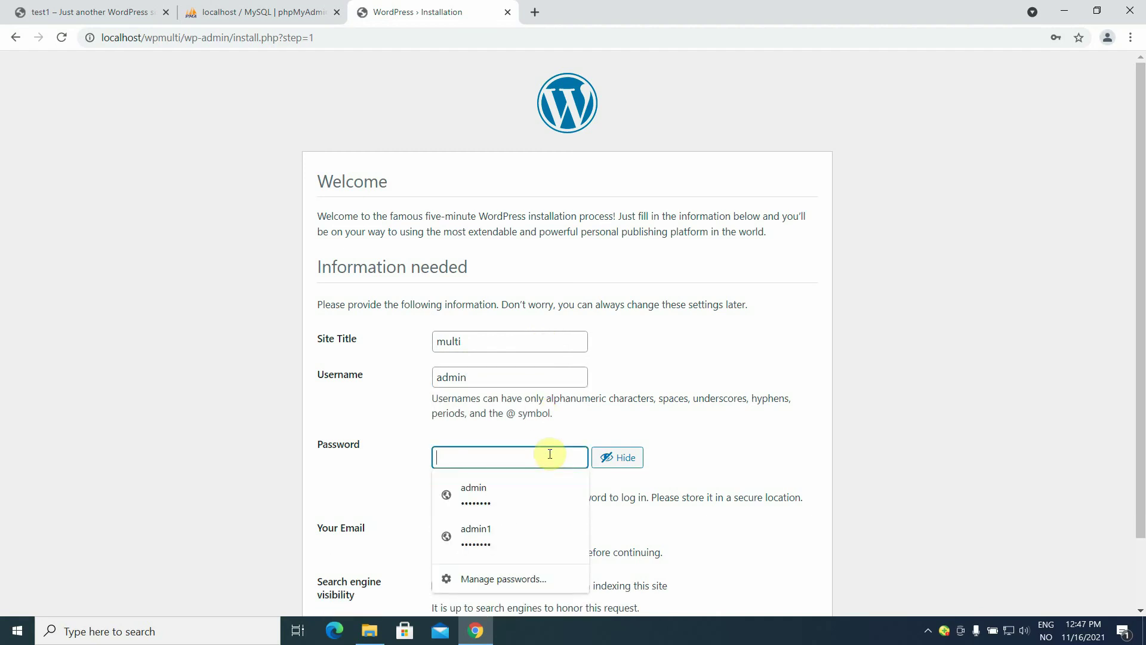
text(password)
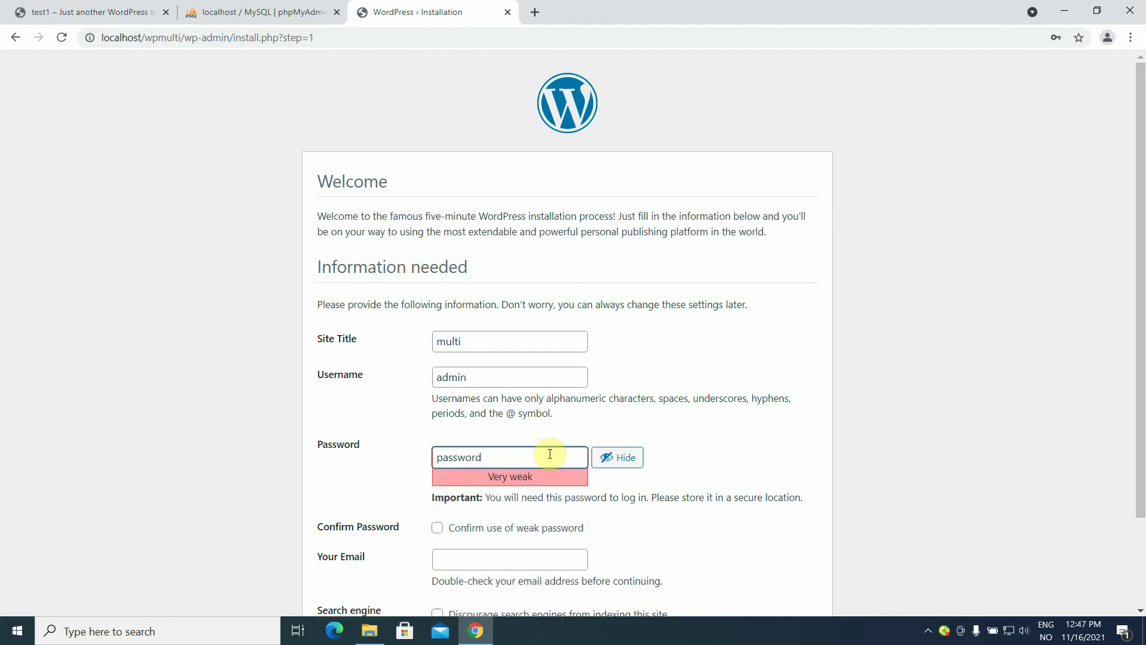
click(436, 530)
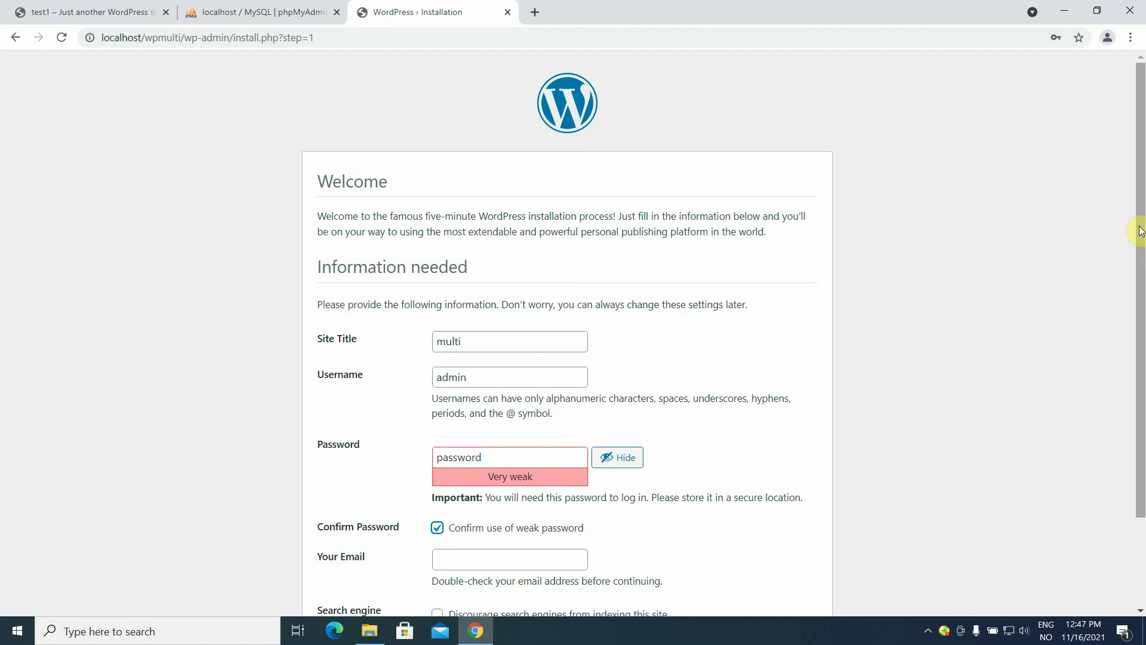
drag(1141, 231, 1140, 358)
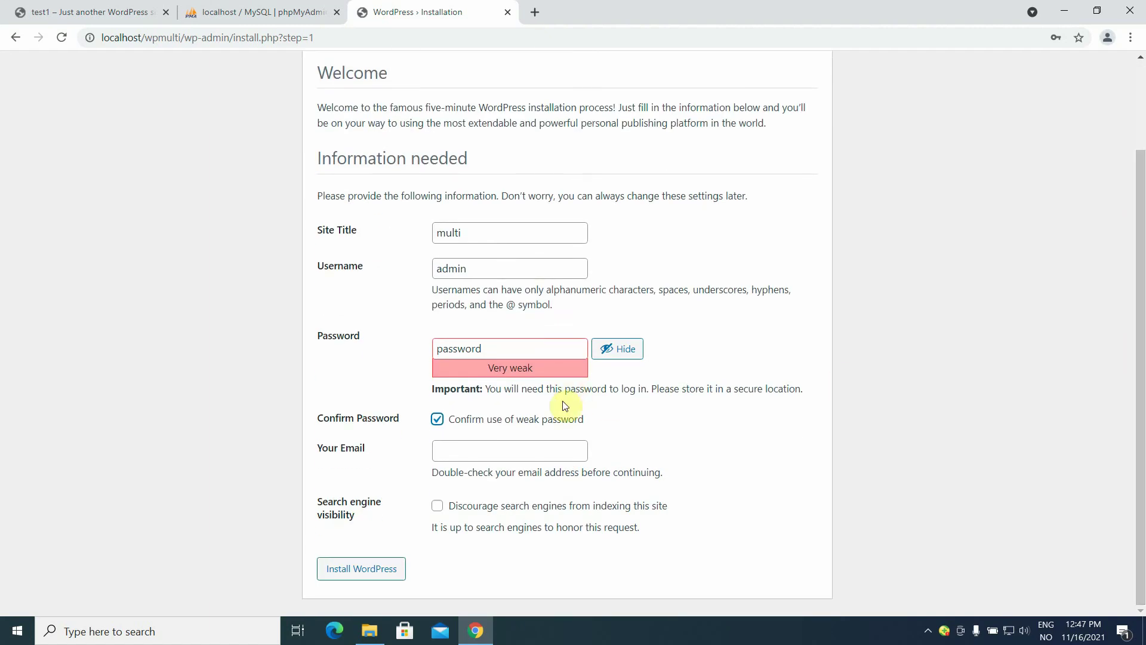
Fill in the saved admin e-mail, discourage search engine indexing, and install WordPress.
click(518, 450)
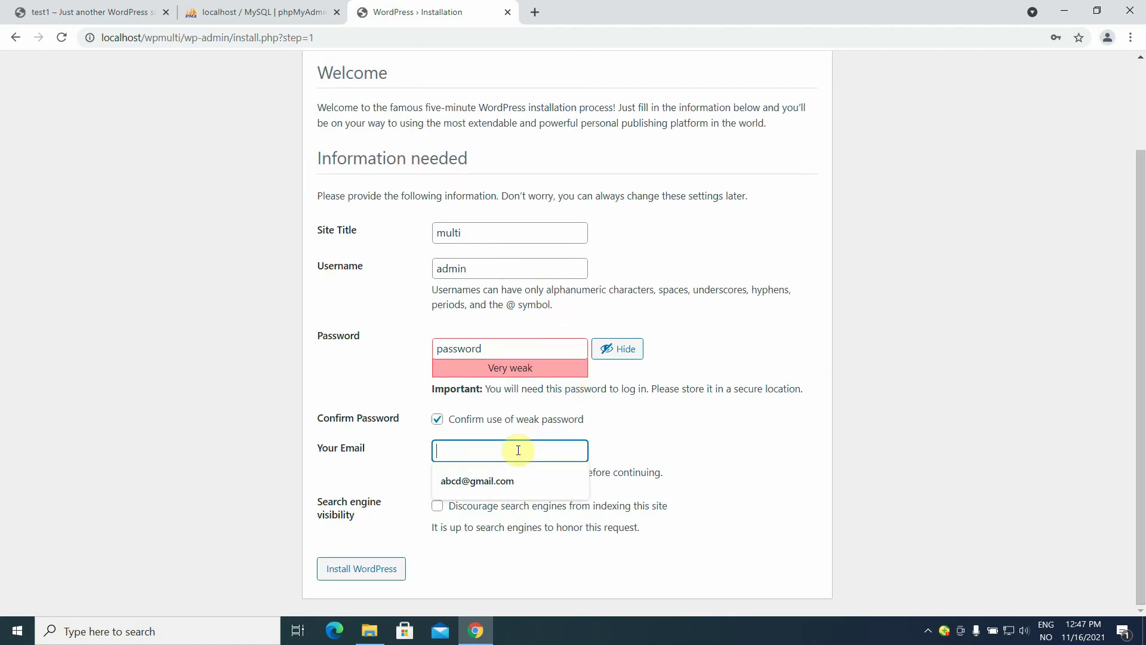
click(510, 485)
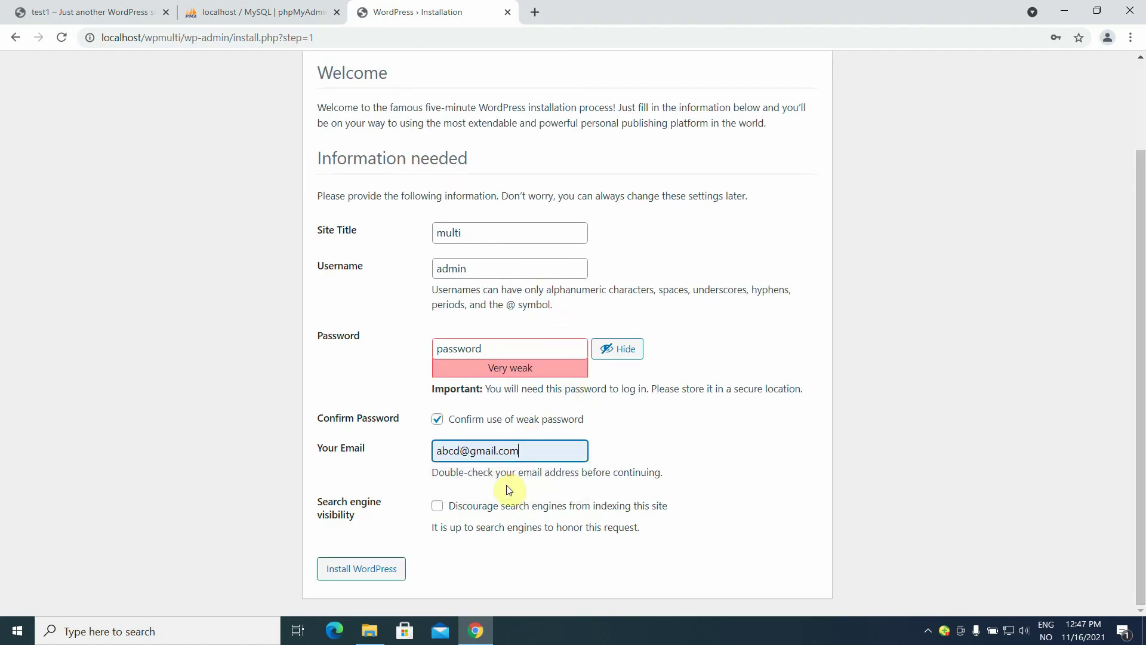
click(436, 506)
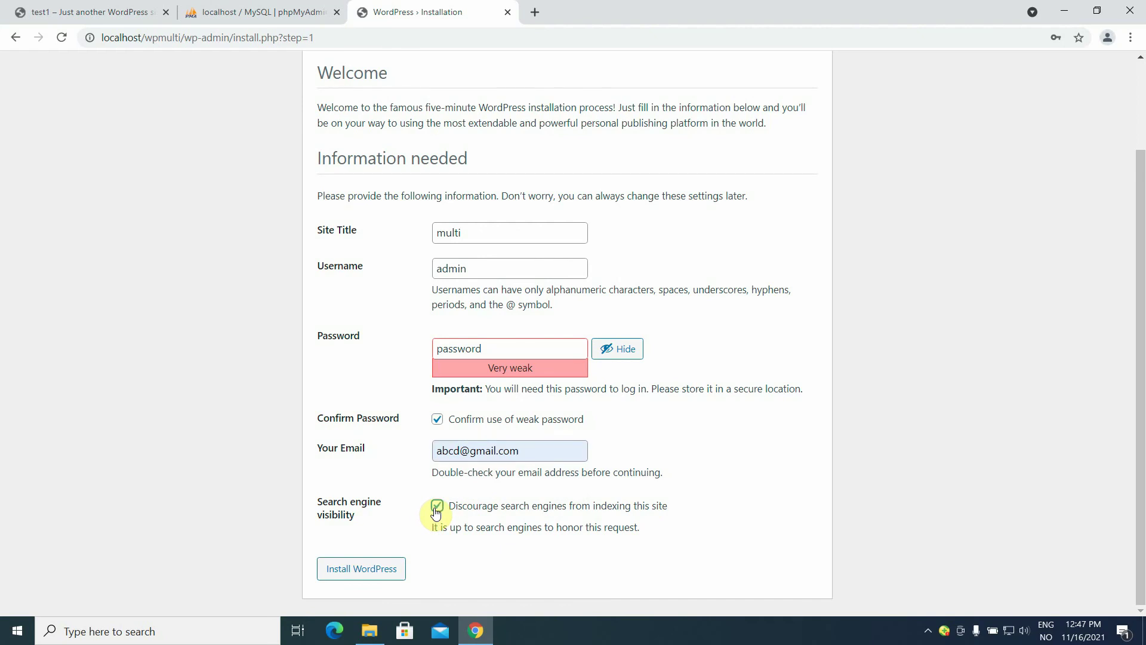
click(368, 575)
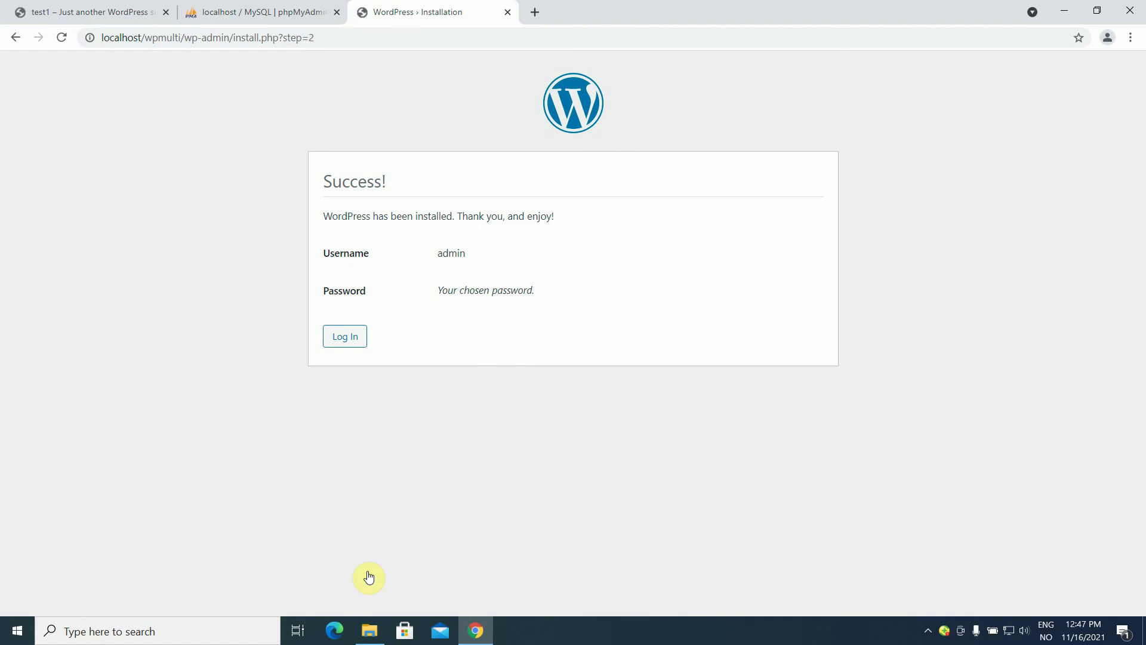
Log in to the new multi site with the autofilled admin credentials.
click(339, 337)
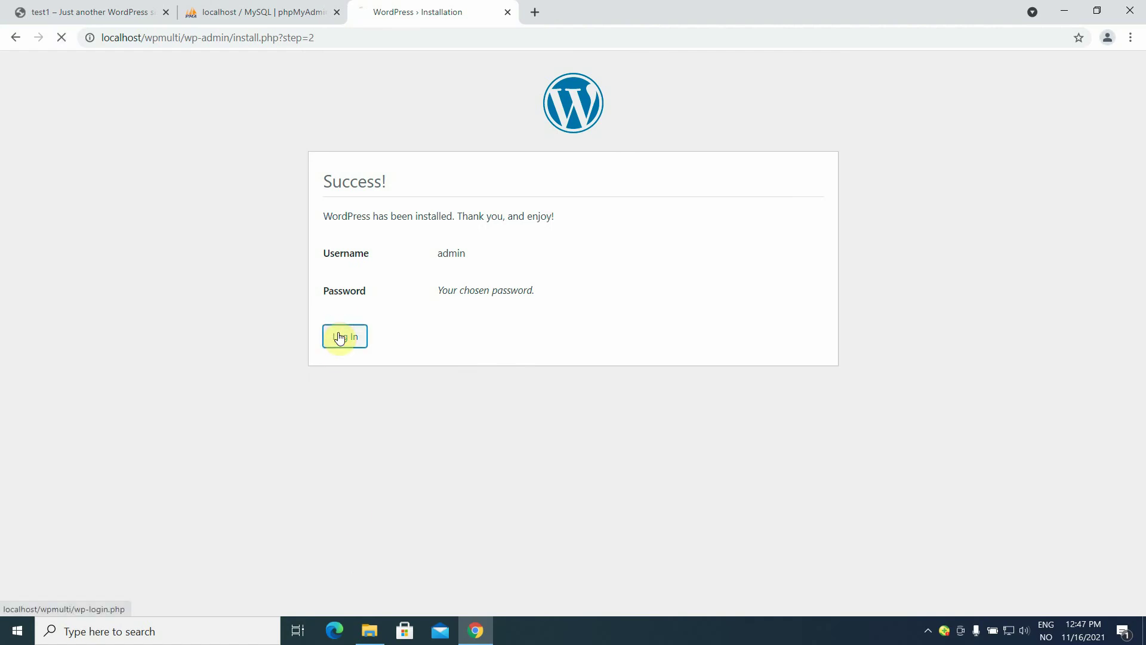
click(662, 369)
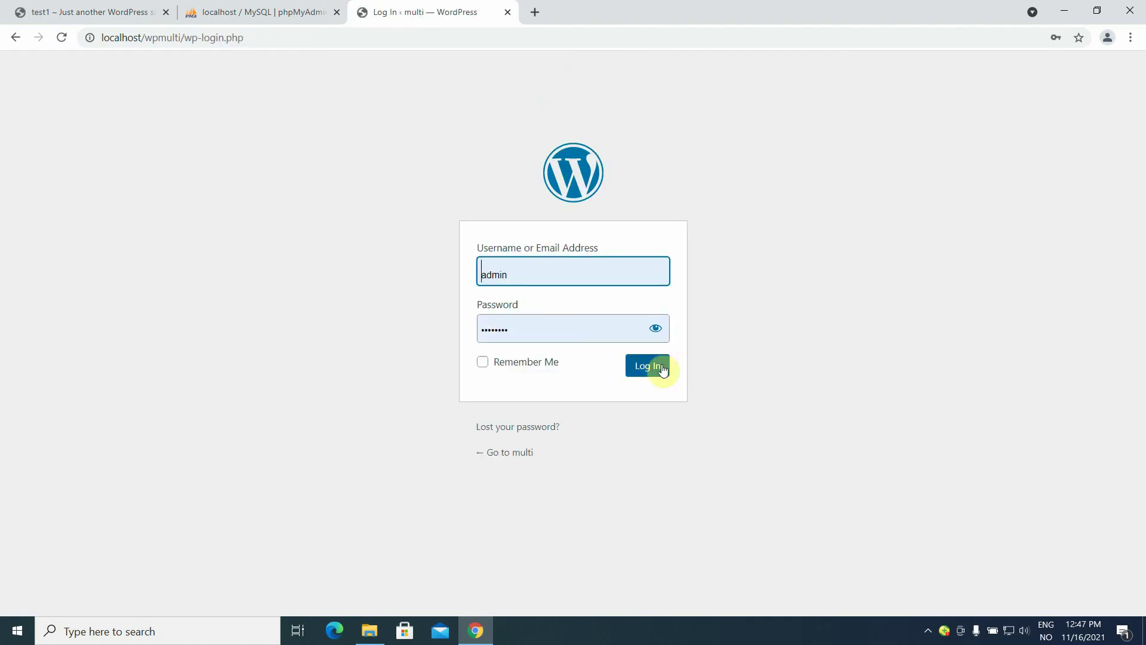
click(658, 370)
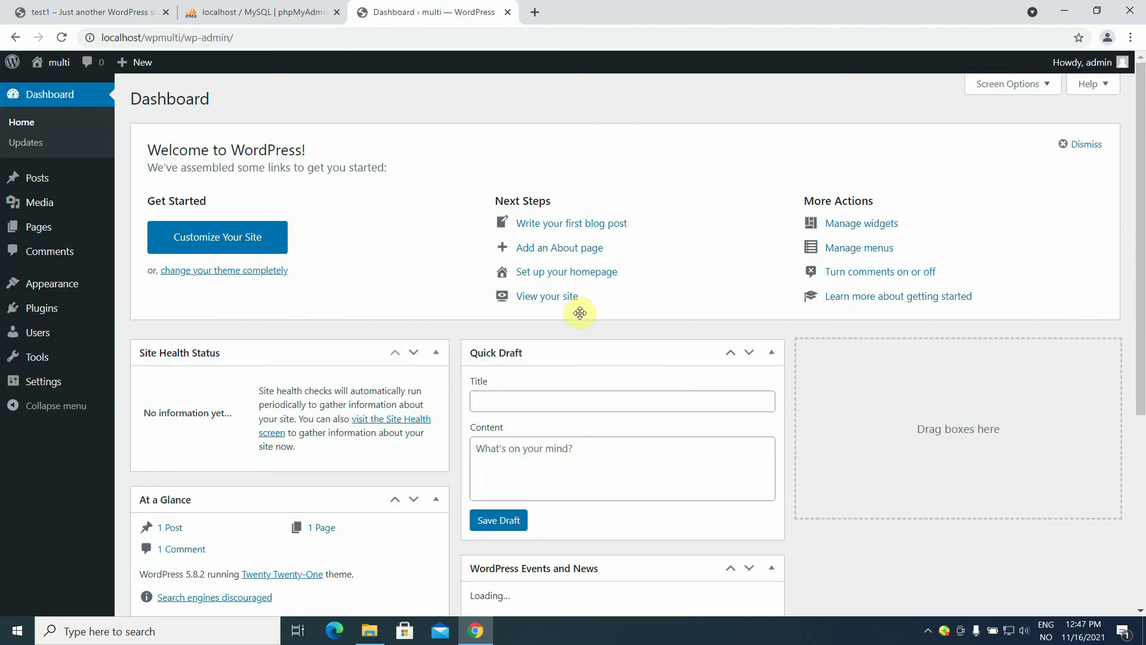
View the multi site's Hello world! front page, then return to the test1 site tab.
mouse_move(55, 70)
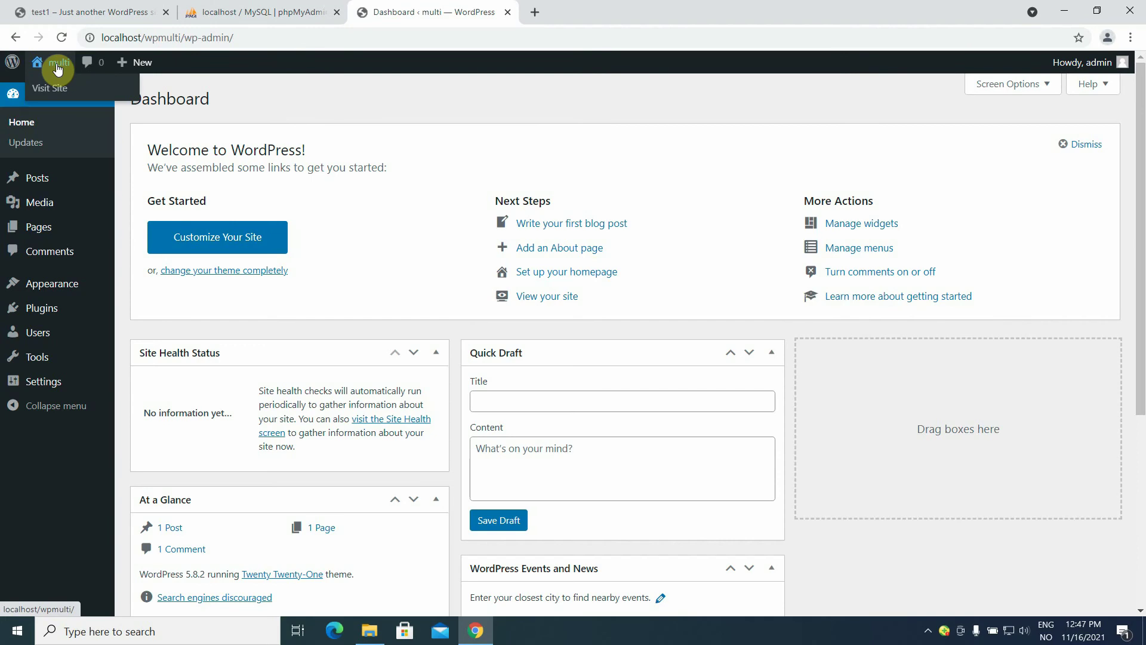
click(57, 70)
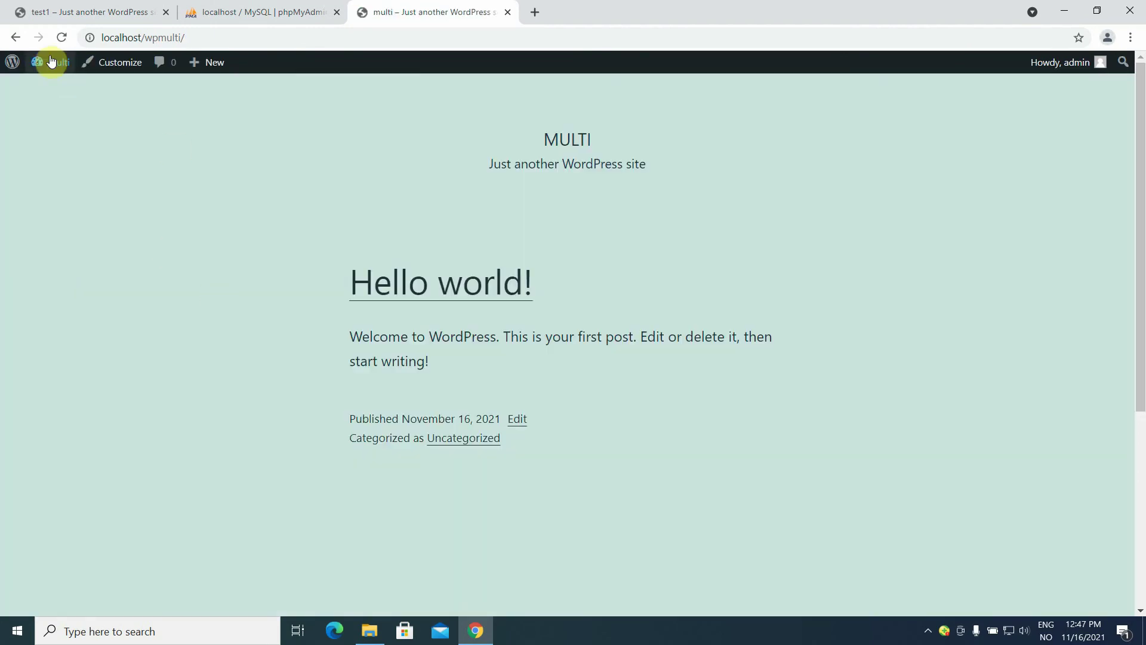
mouse_move(51, 61)
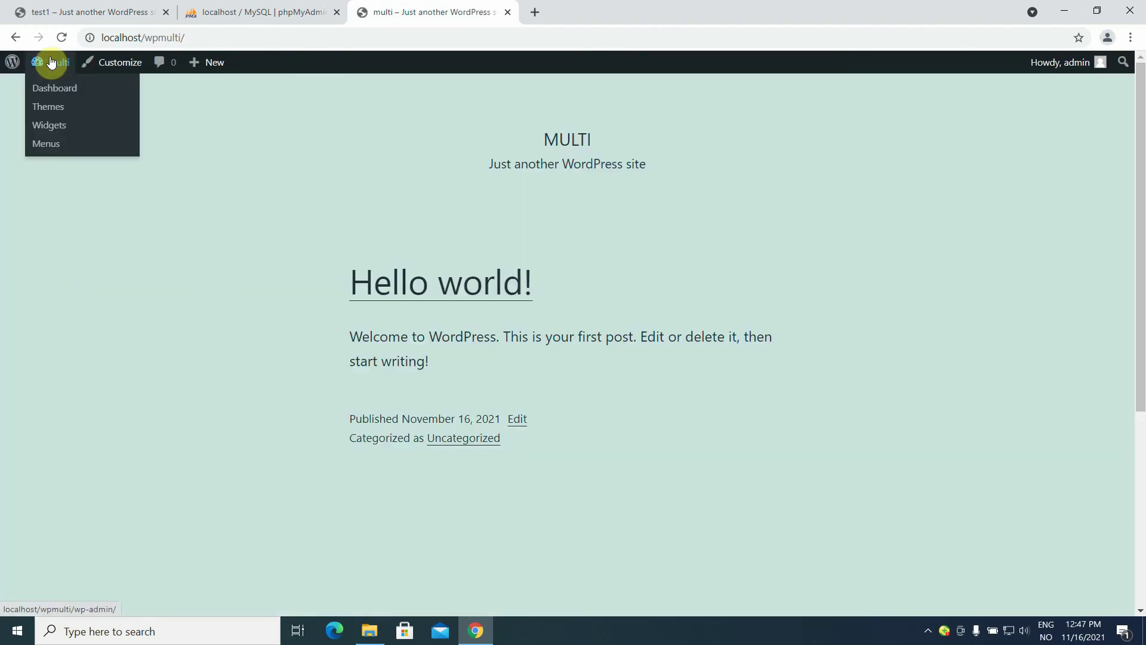
click(88, 13)
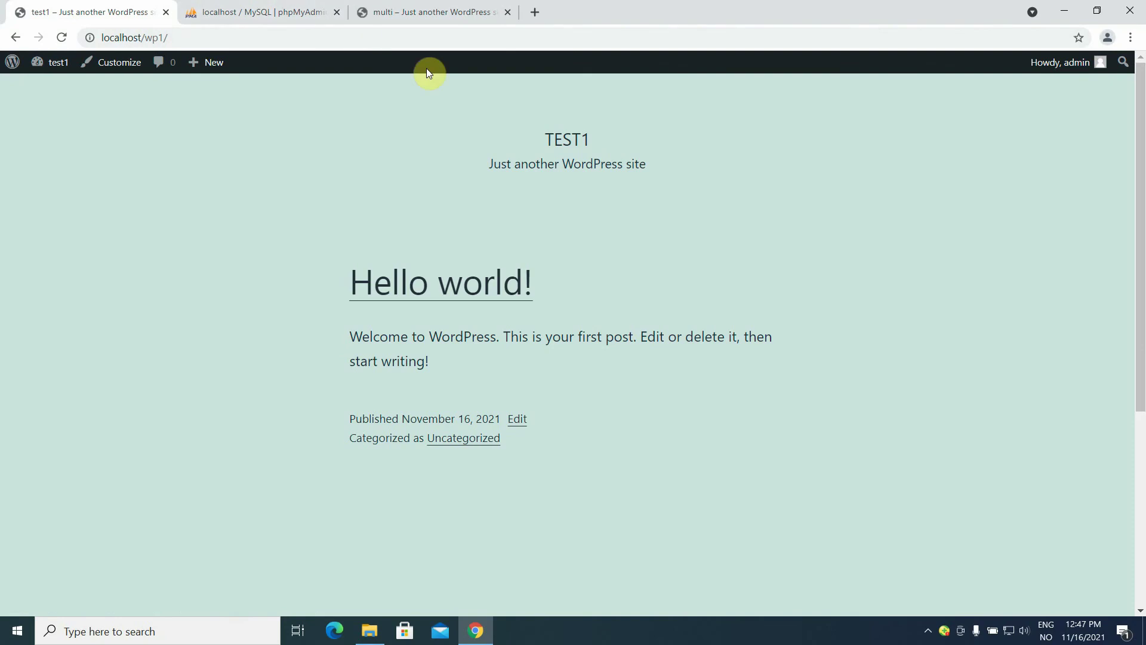
click(1069, 8)
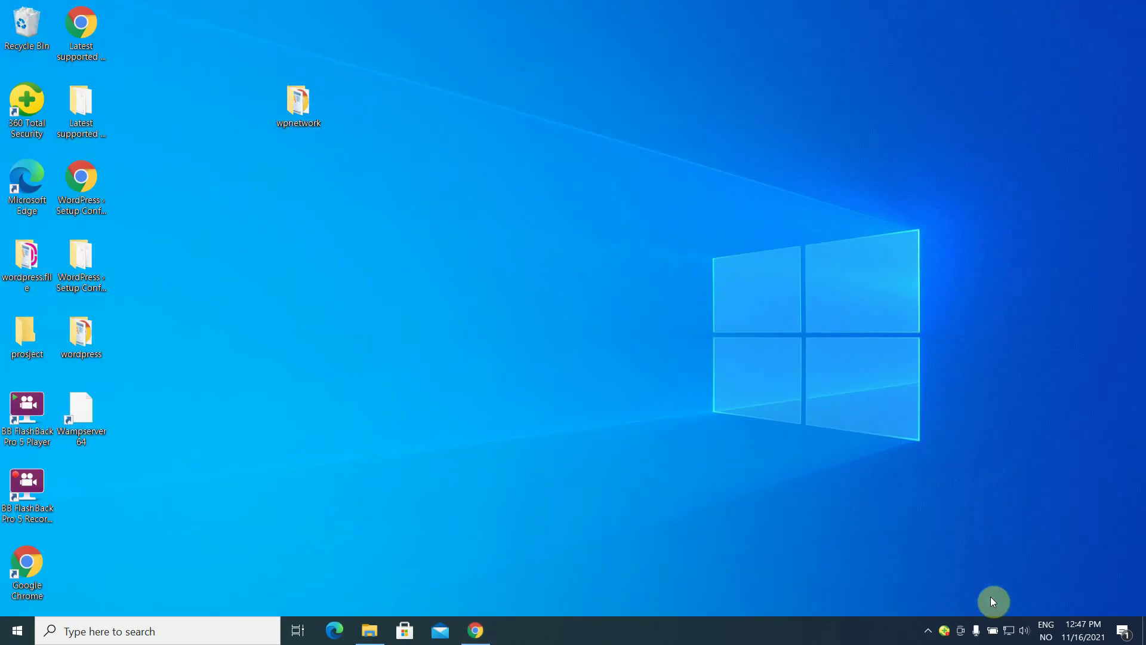
click(927, 631)
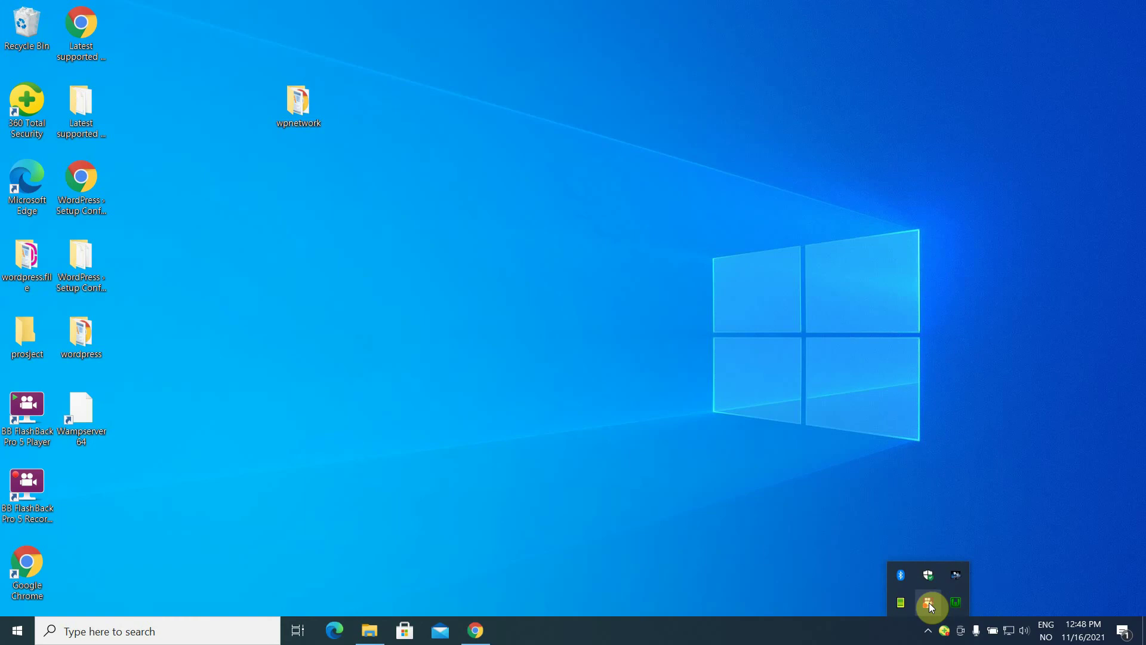
click(901, 475)
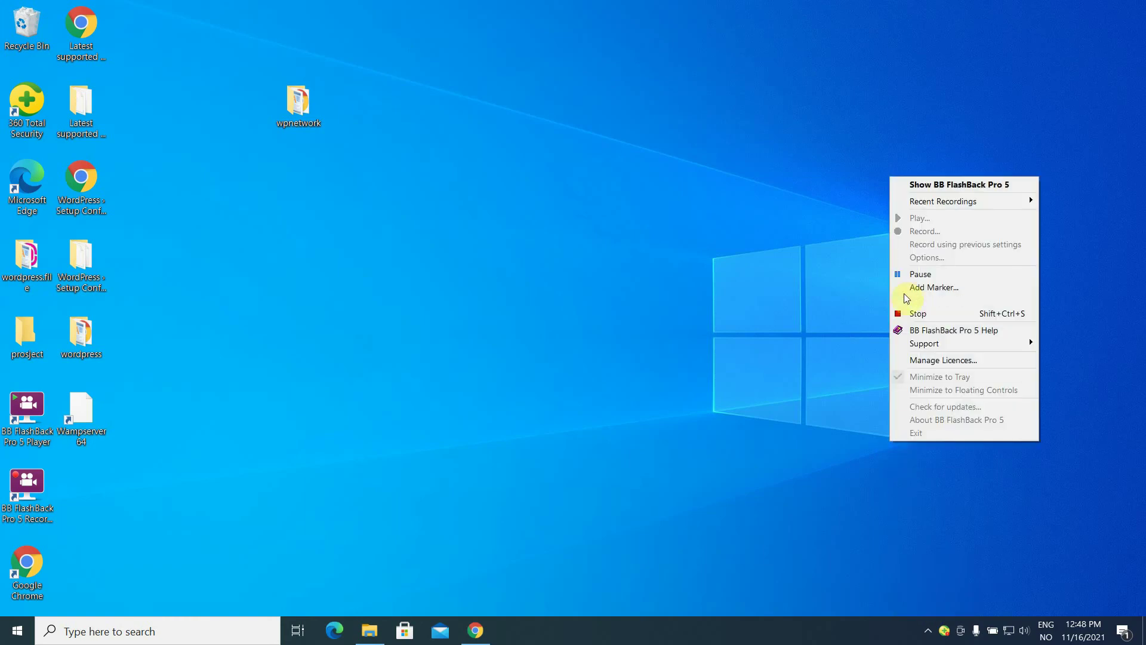
click(909, 279)
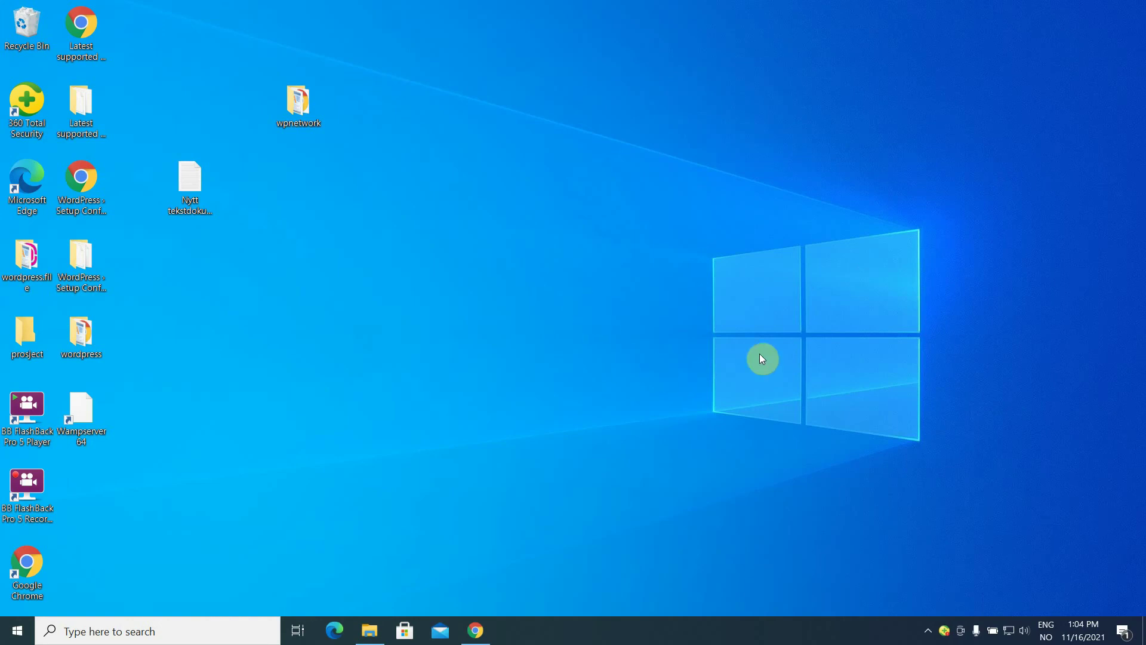
mouse_move(482, 630)
click(480, 633)
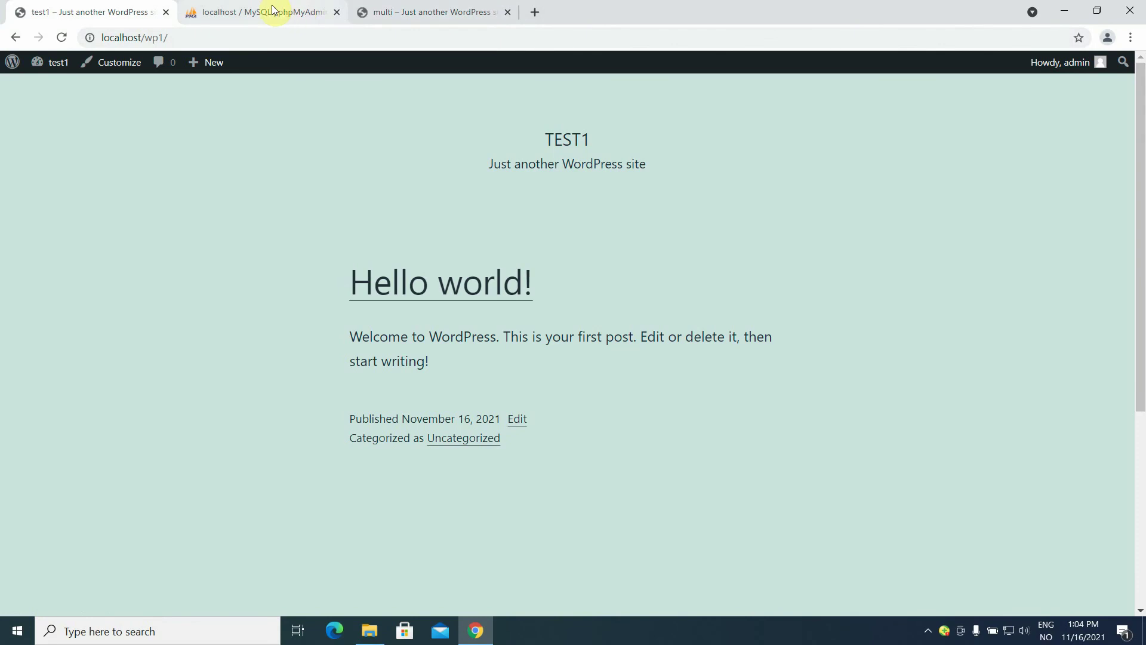
click(396, 12)
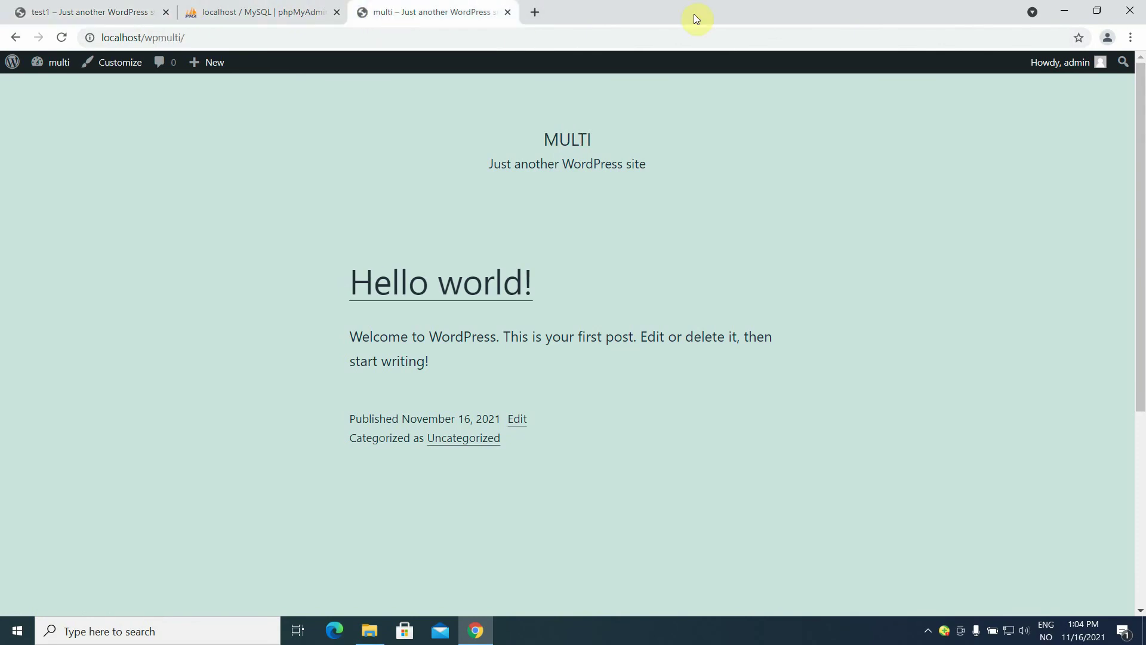
click(1068, 12)
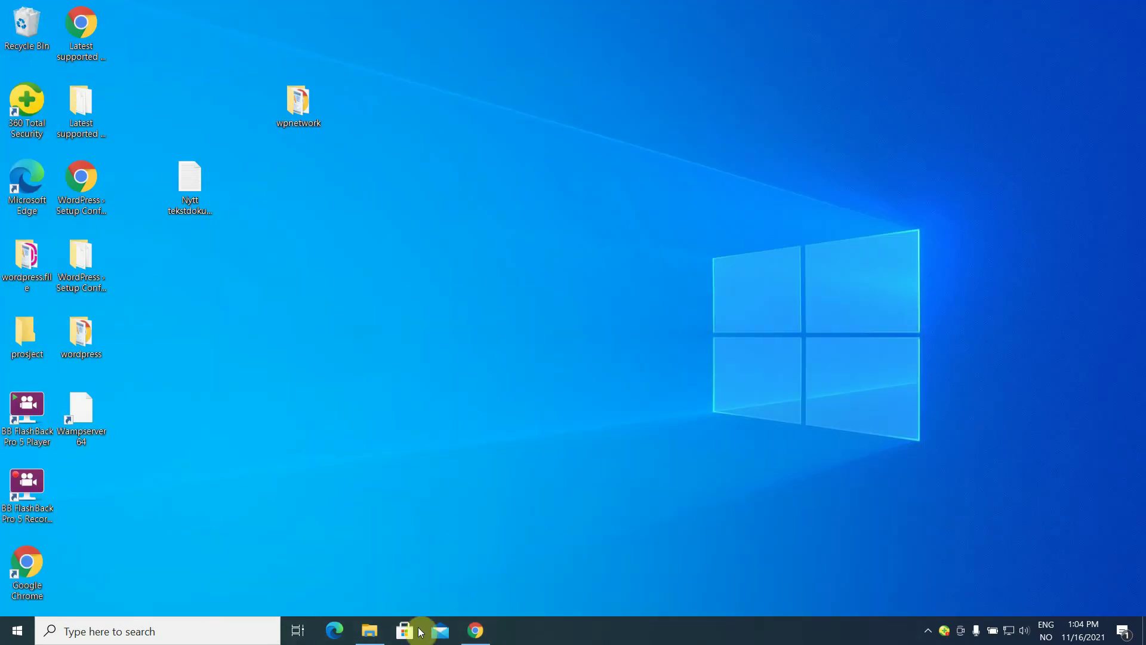
Move the desktop wpnetwork folder into C:\wamp64\www using File Explorer.
click(375, 637)
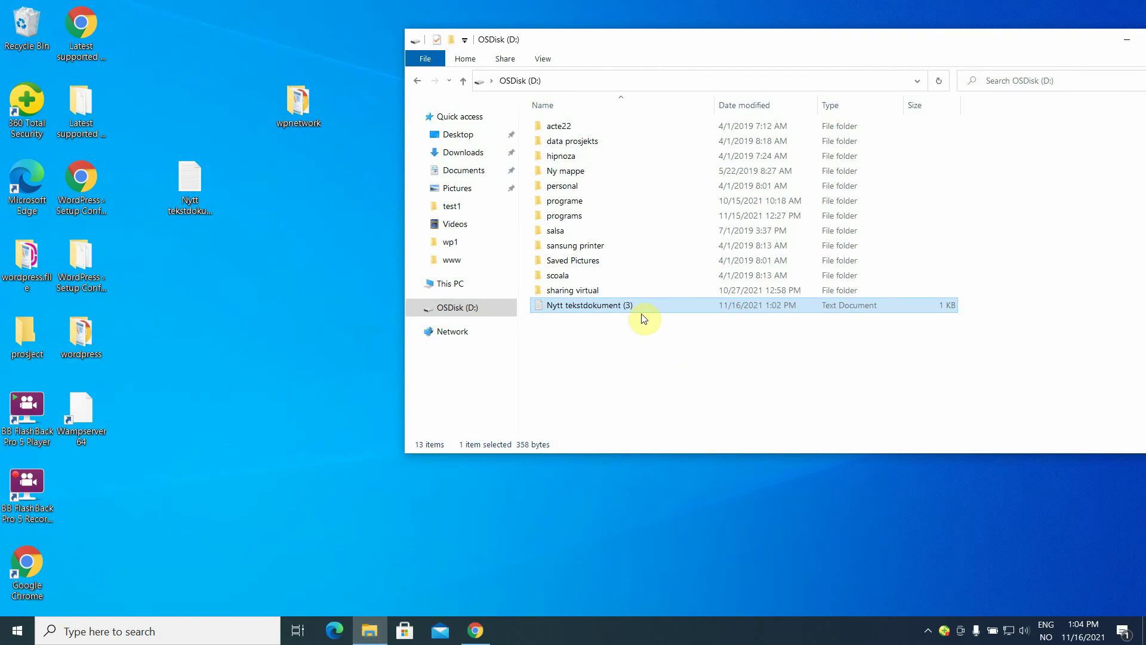
click(468, 283)
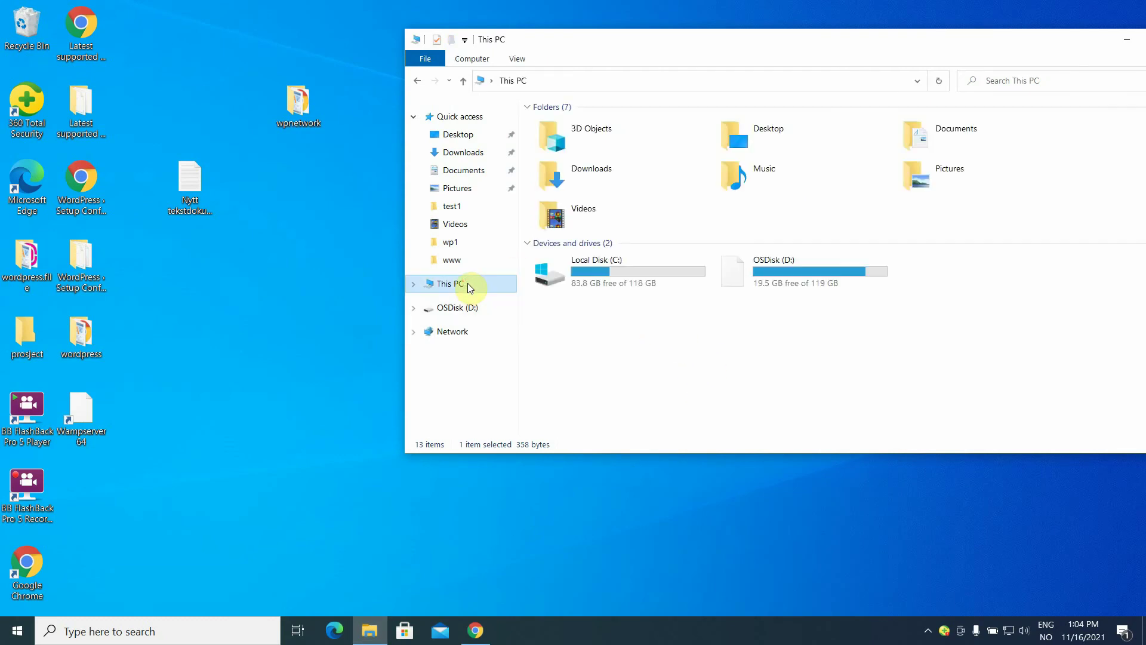
double_click(626, 274)
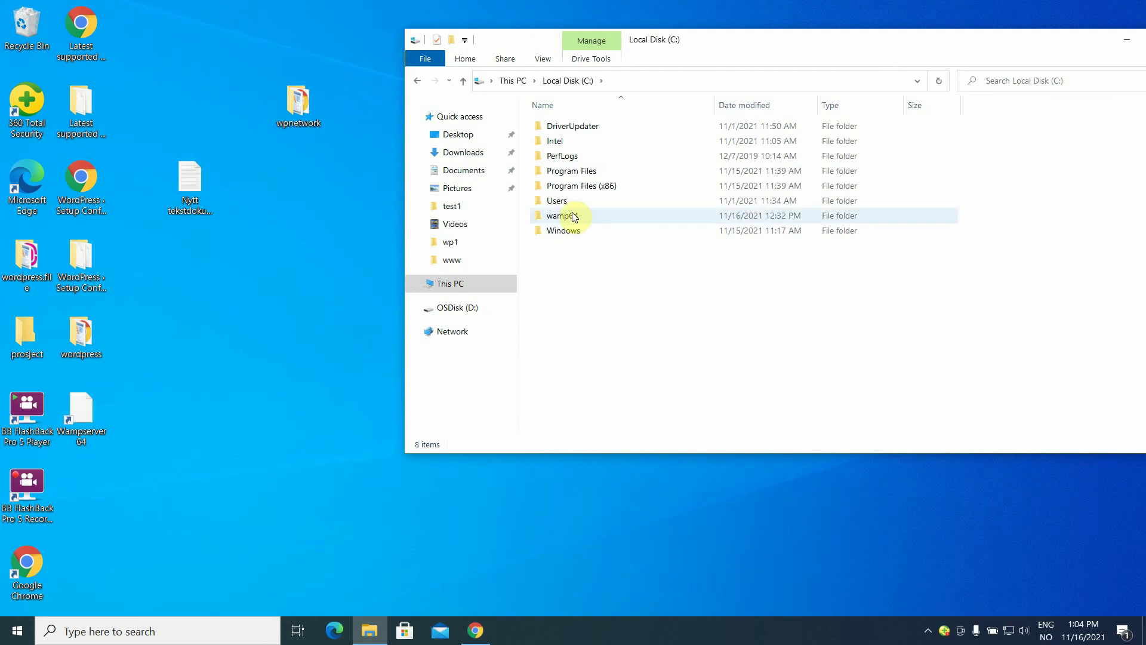
double_click(572, 215)
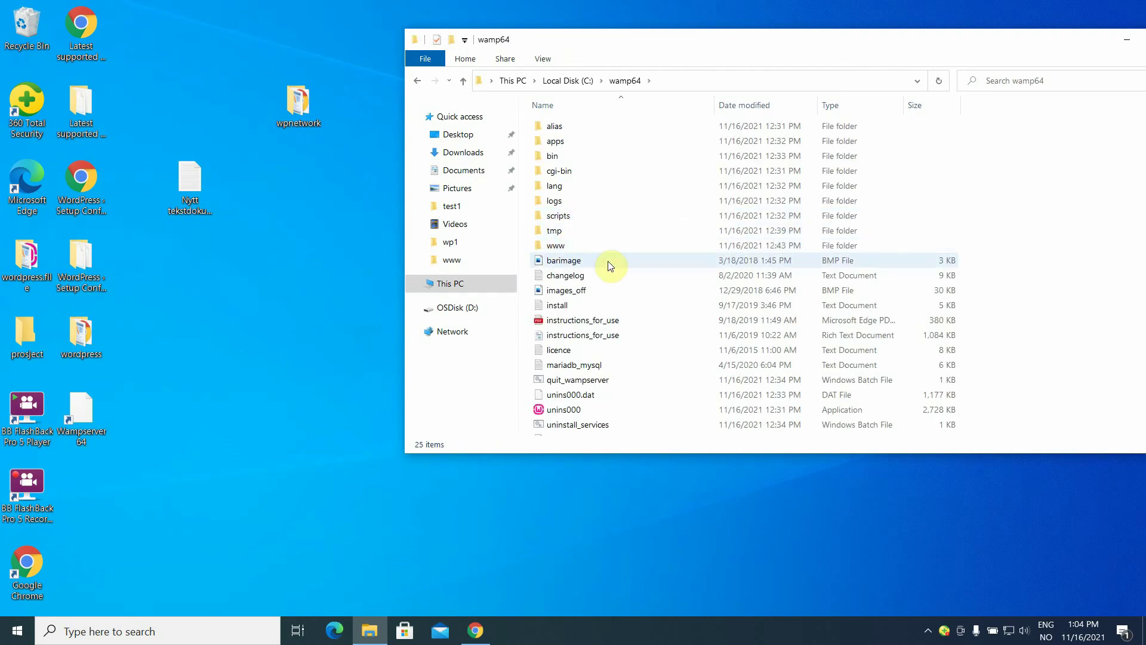
double_click(560, 245)
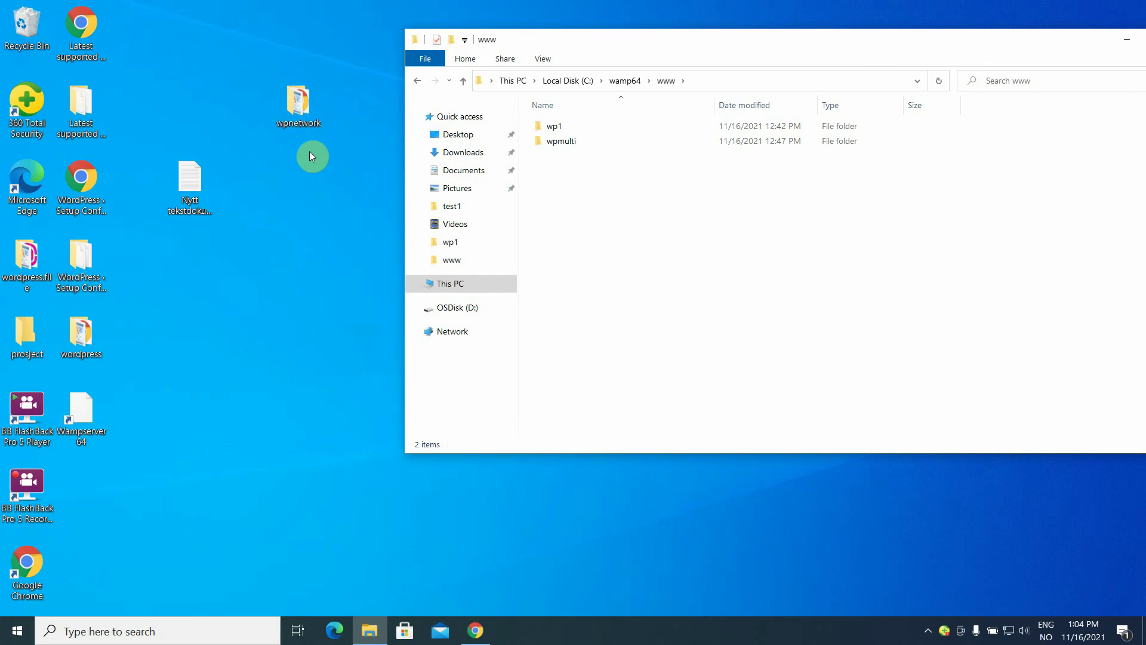
drag(302, 106, 581, 192)
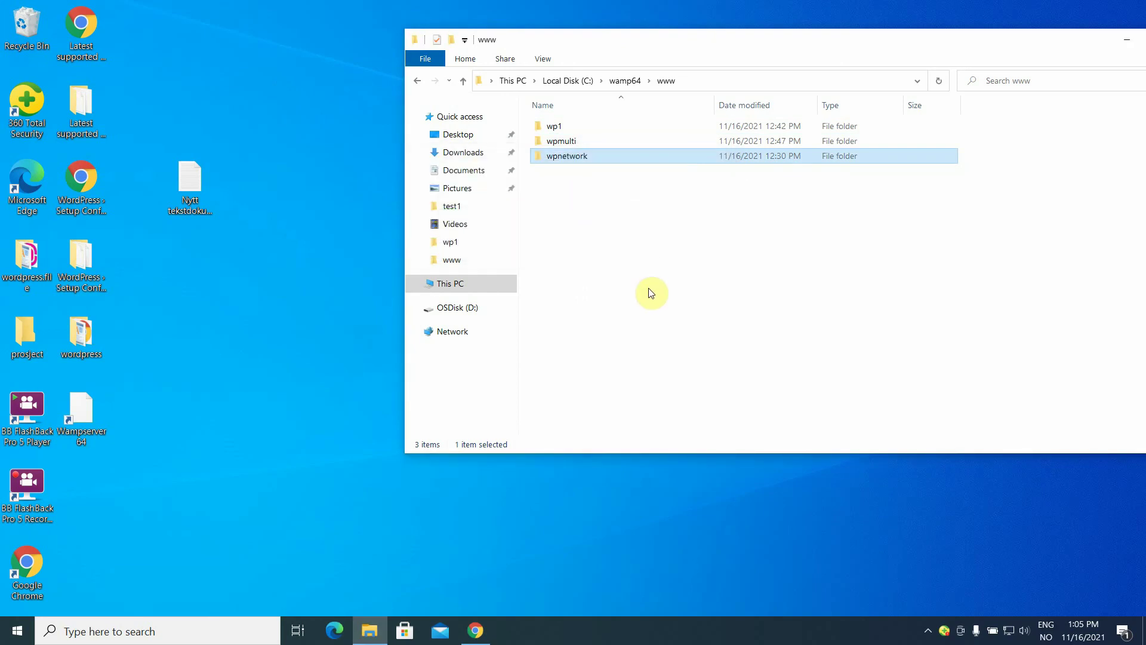
Open the wpnetwork folder and open its wp-config-sample file in WordPad.
double_click(598, 160)
click(599, 160)
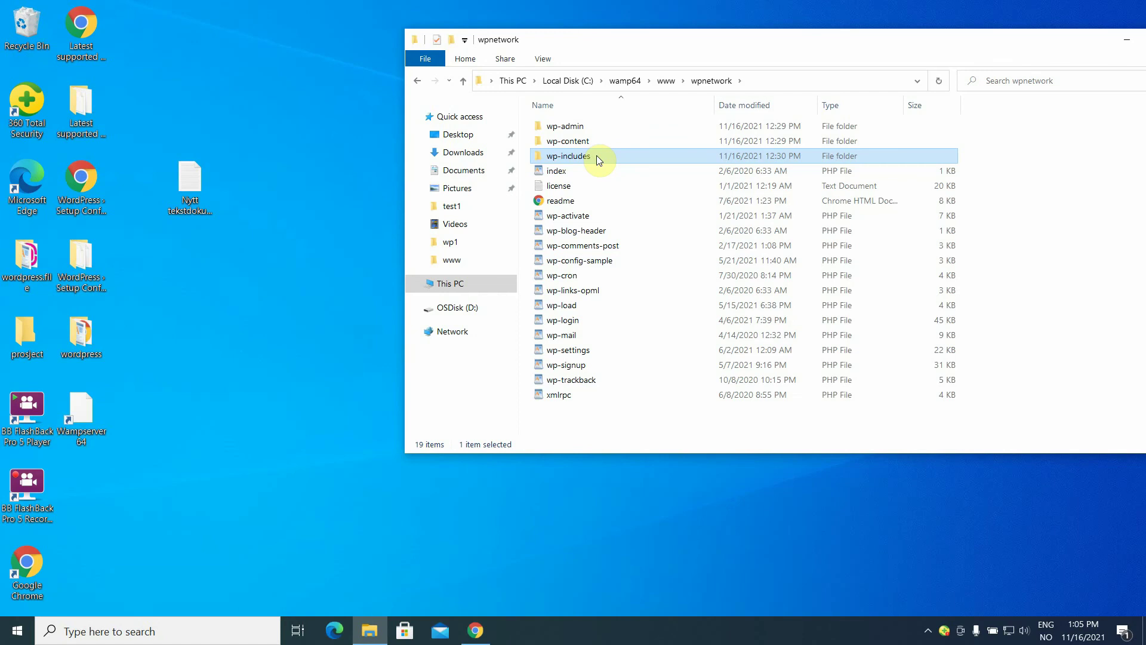
double_click(597, 263)
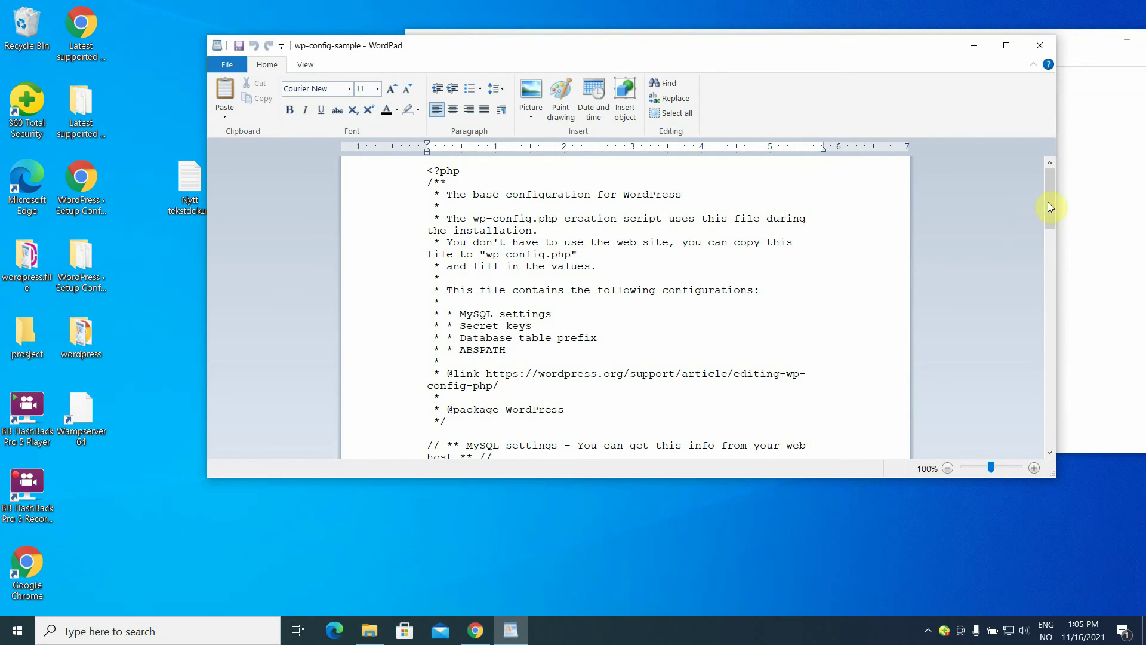
Set DB_NAME to 'network', DB_USER to 'admin' and the database password, then save the file.
drag(1051, 204, 1051, 243)
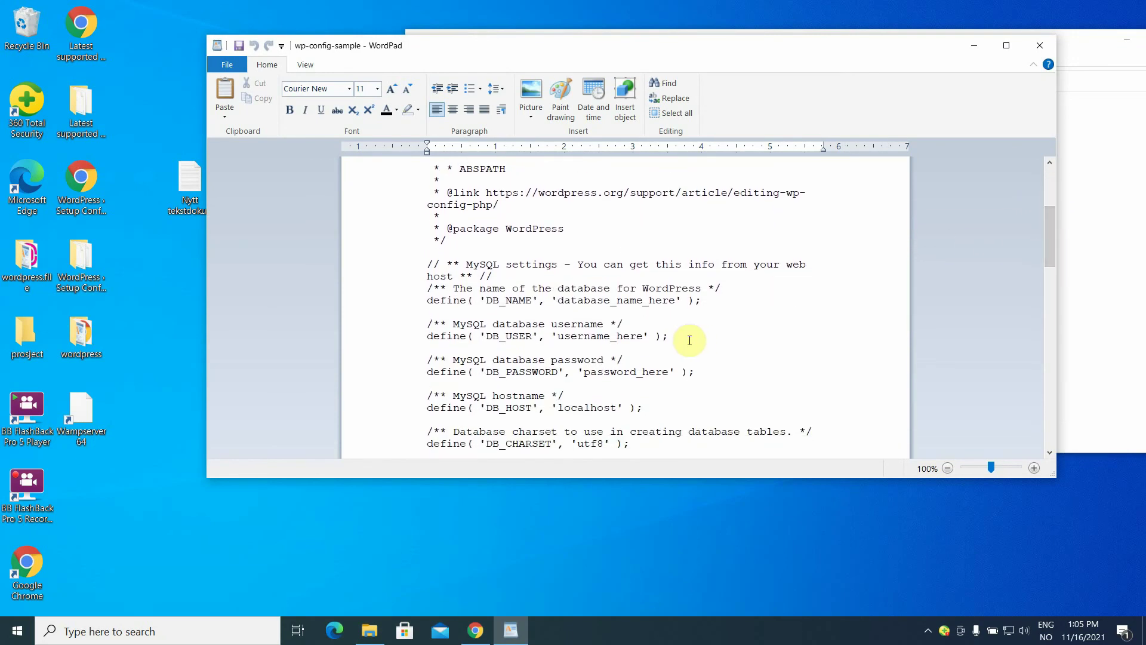
click(675, 300)
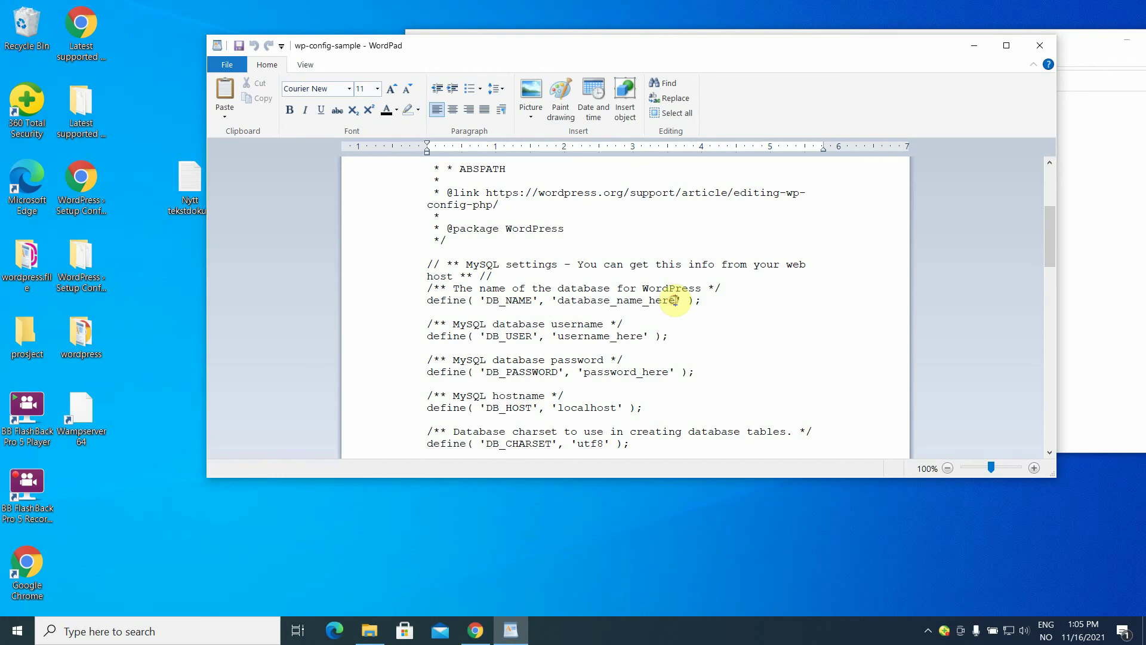
key(BackSpace)
key(BackSpace)
key(BackSpace)
key(BackSpace)
key(BackSpace)
key(BackSpace)
key(BackSpace)
key(BackSpace)
key(BackSpace)
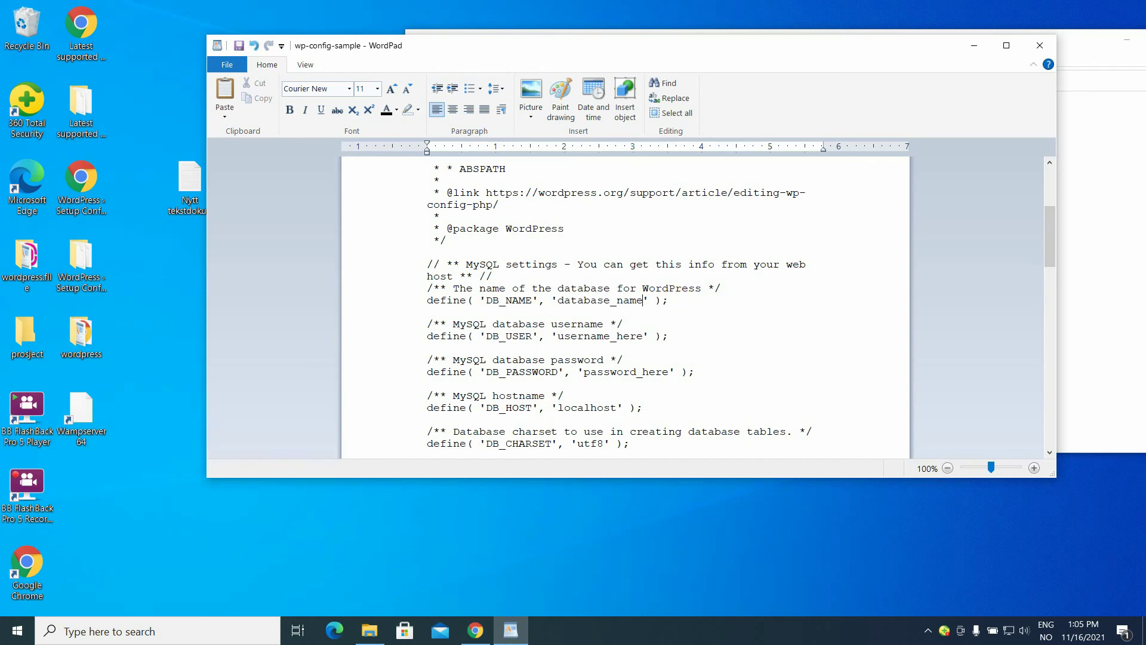
key(BackSpace)
key(BackSpace)
text(network)
click(642, 337)
key(BackSpace)
key(BackSpace)
key(BackSpace)
key(BackSpace)
key(BackSpace)
key(BackSpace)
key(BackSpace)
key(BackSpace)
key(BackSpace)
key(BackSpace)
key(BackSpace)
key(BackSpace)
key(BackSpace)
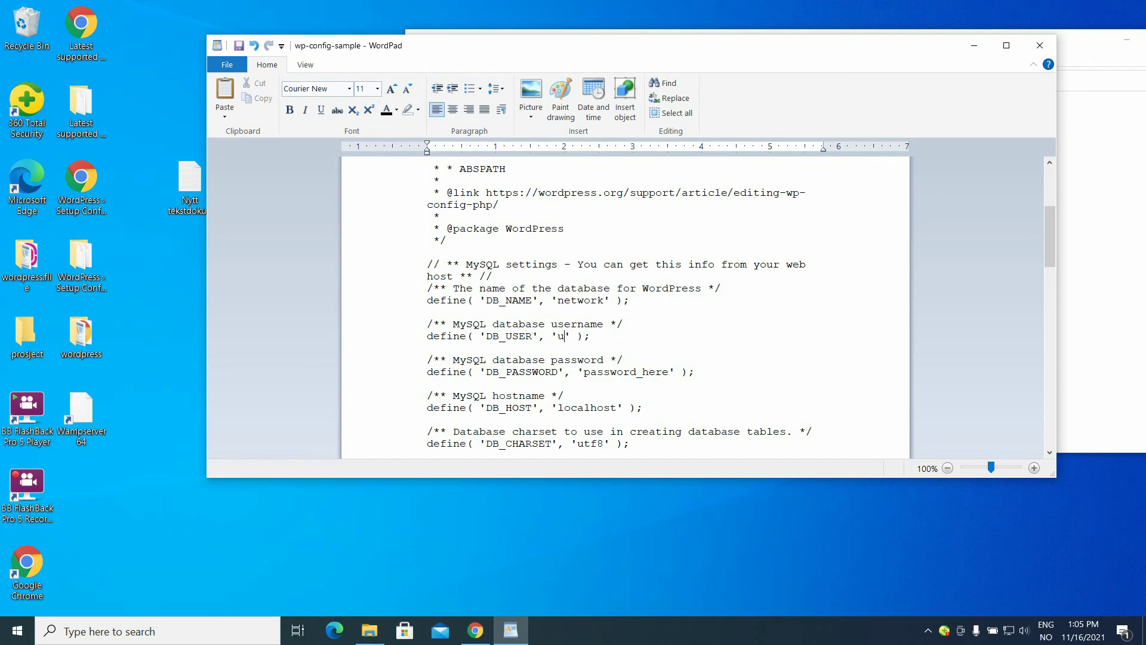
text(admin)
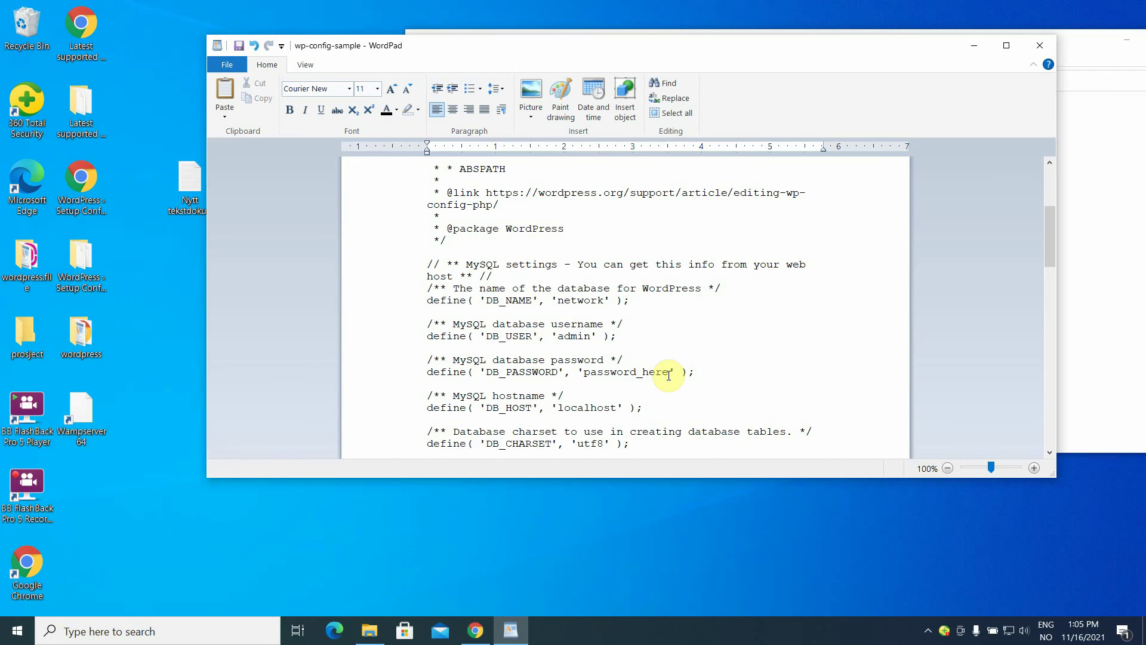
click(669, 375)
key(BackSpace)
key(BackSpace)
key(BackSpace)
key(BackSpace)
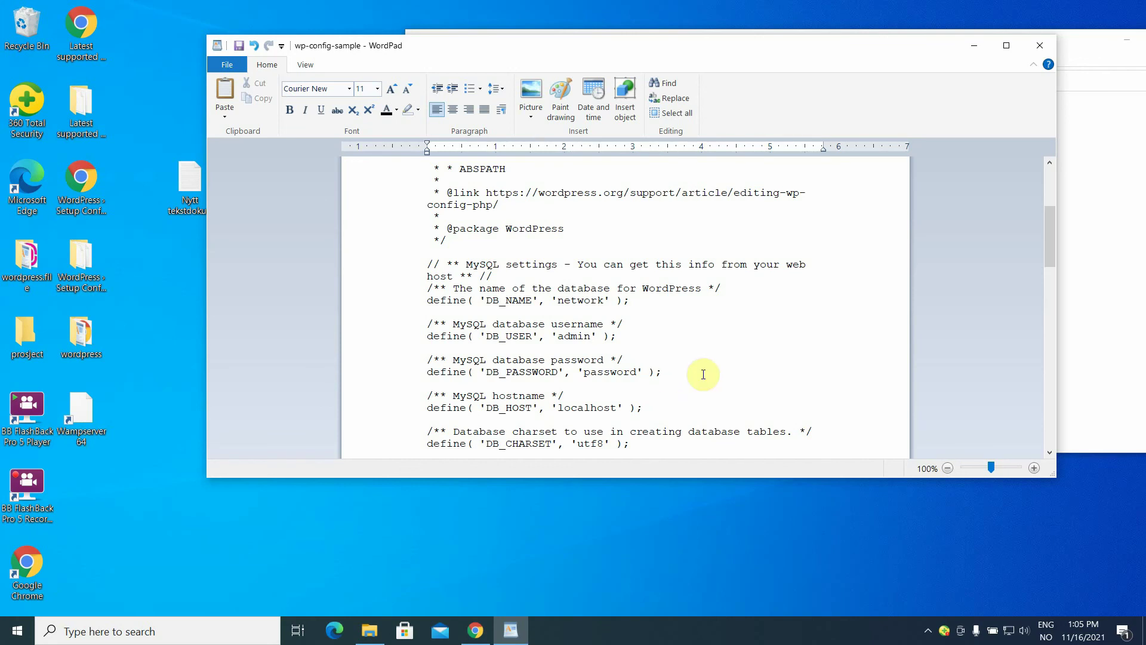
click(238, 45)
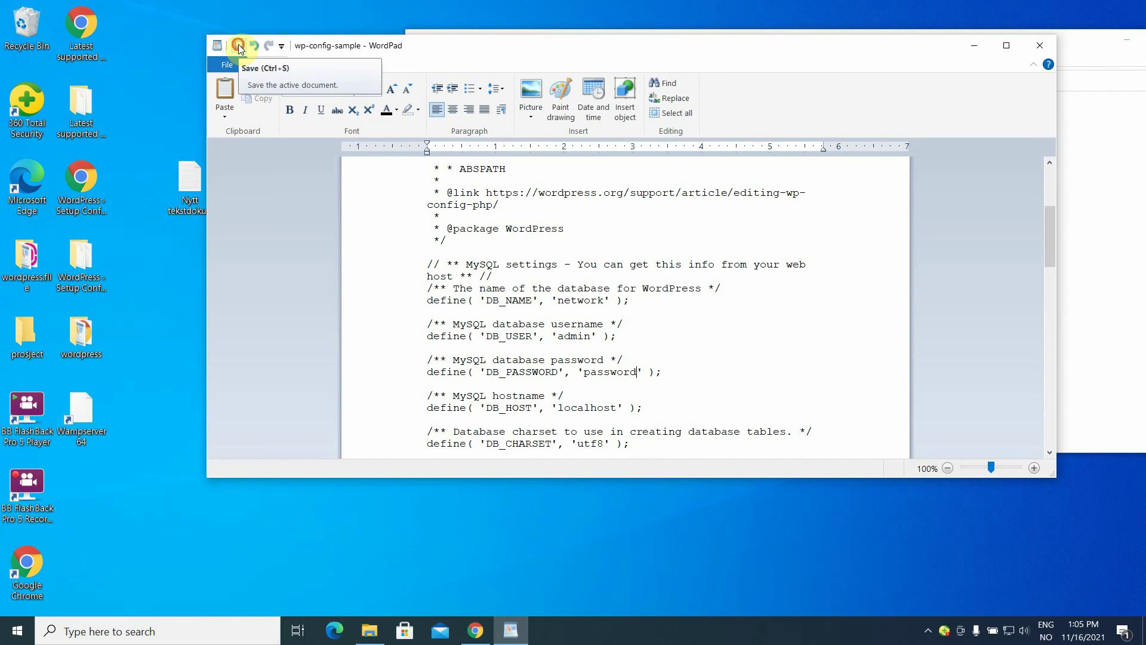
Close WordPad, rename wp-config-sample to wp-config, and minimize File Explorer.
click(1047, 46)
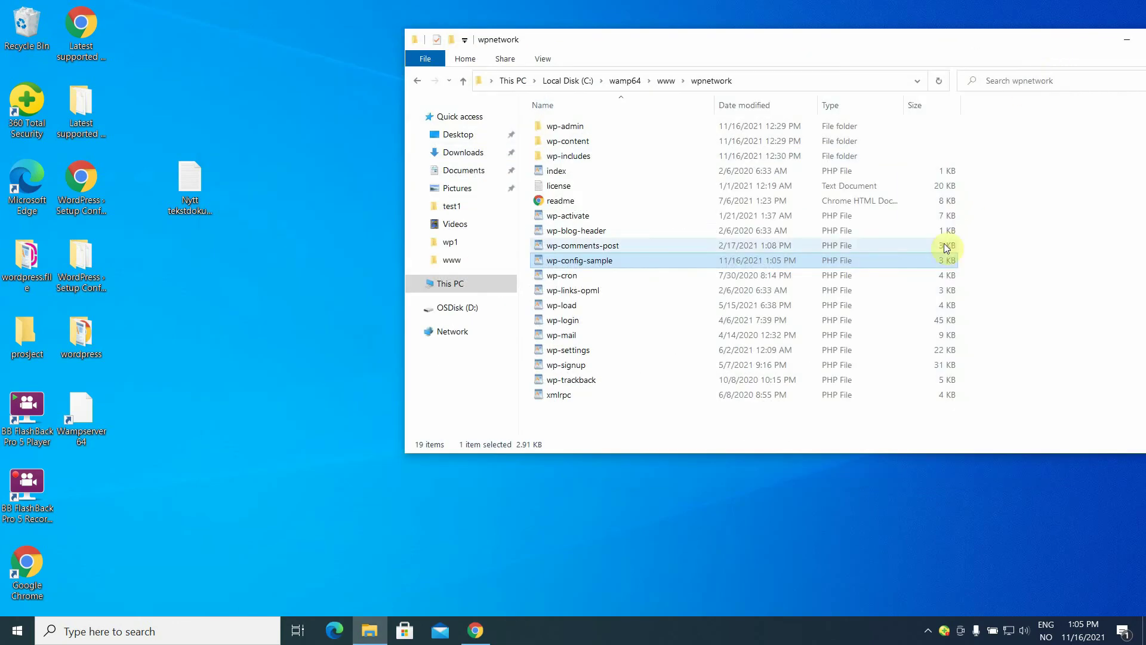
click(656, 261)
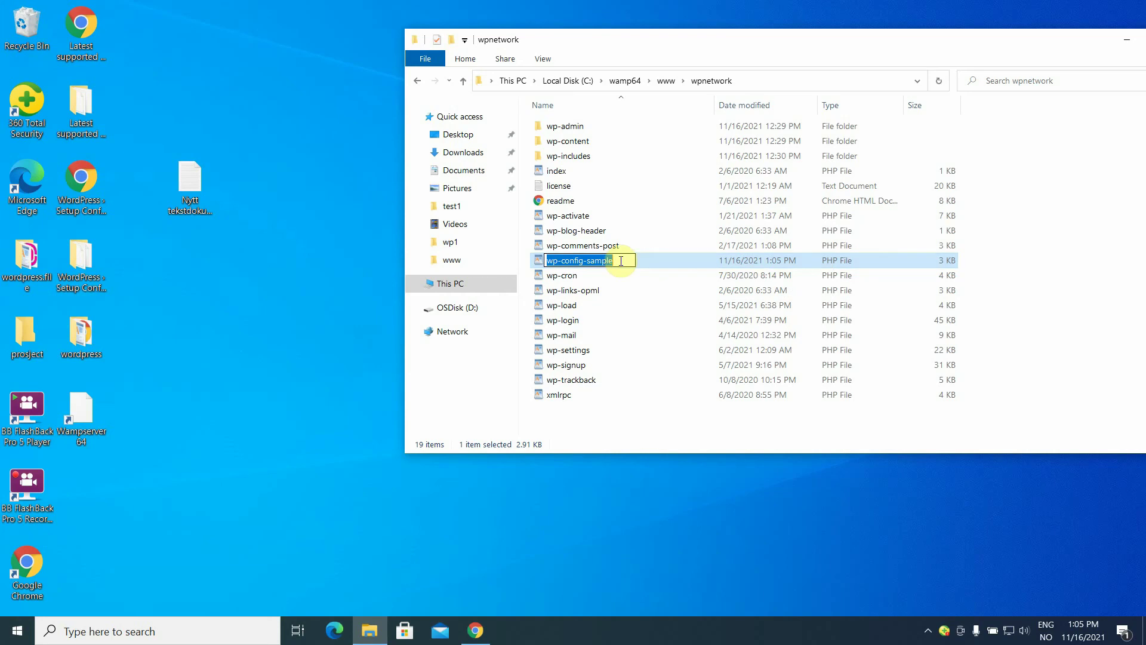
click(621, 261)
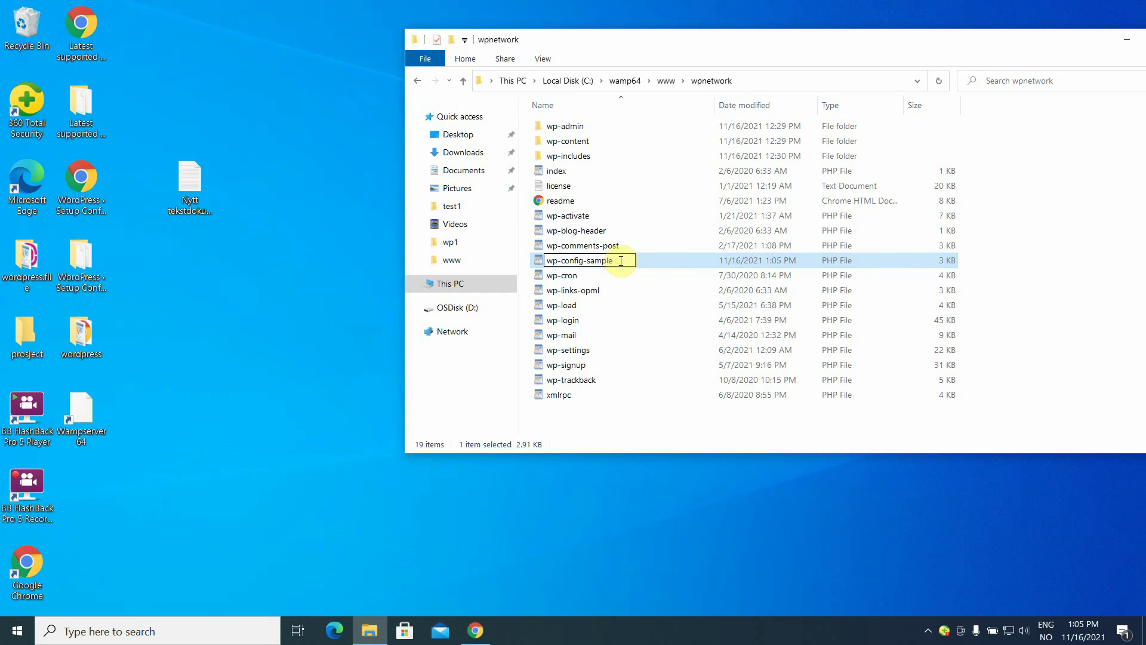
key(BackSpace)
key(BackSpace)
key(BackSpace)
key(BackSpace)
key(Return)
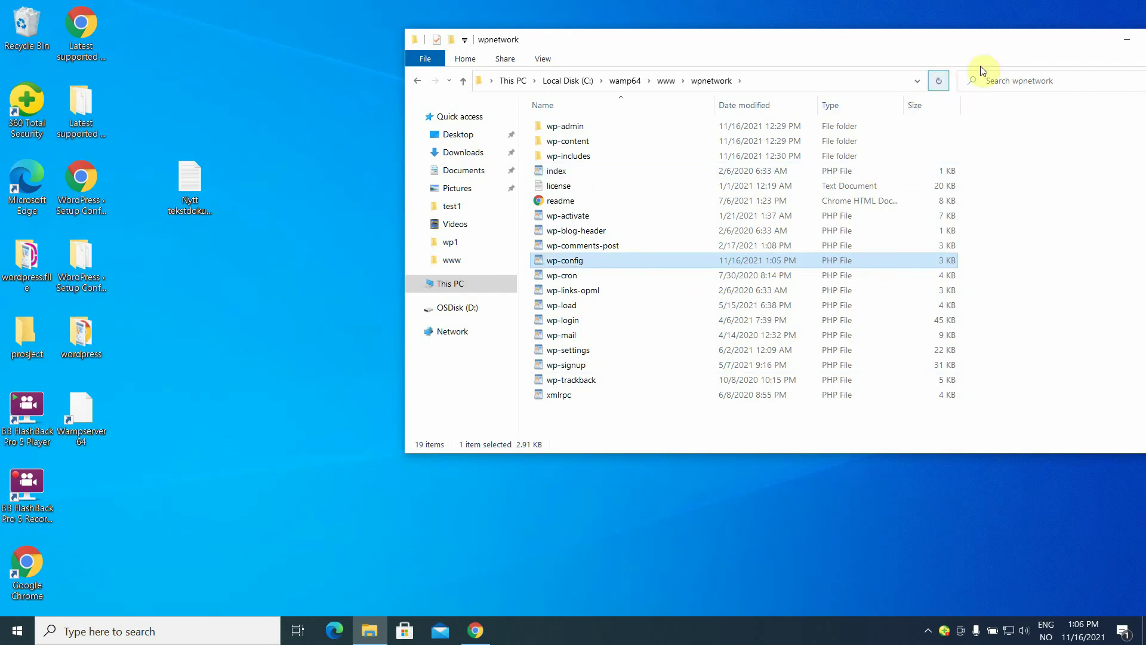
click(1129, 42)
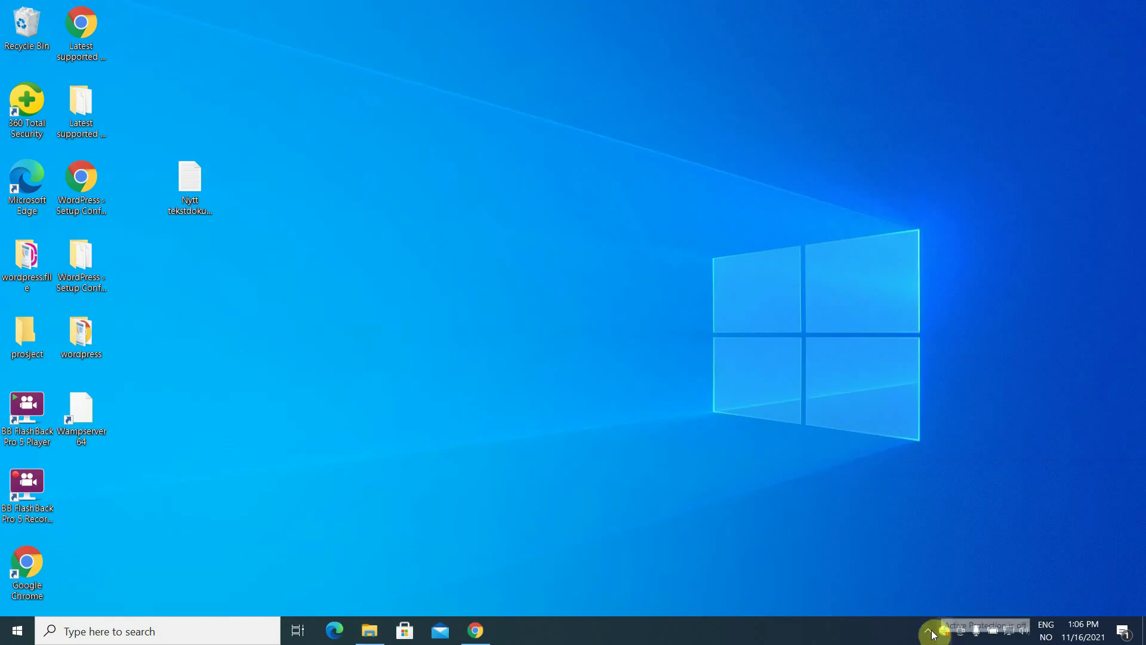
Open the localhost directory listing from the WampServer tray menu, then return to the phpMyAdmin tab.
click(930, 631)
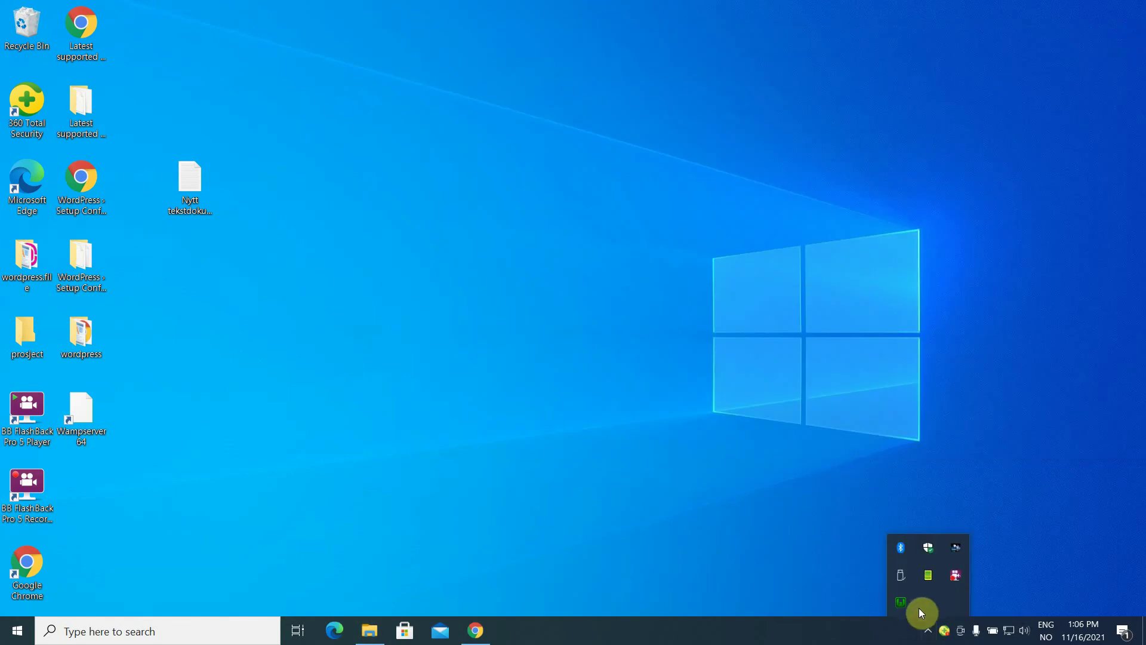
click(902, 604)
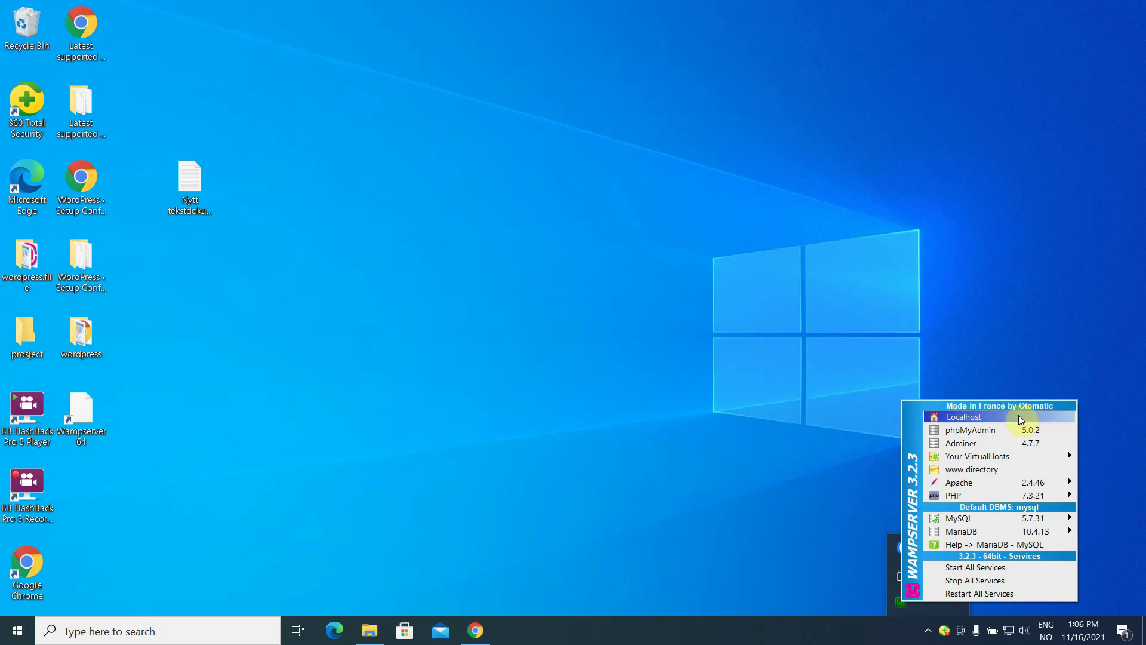
click(1020, 418)
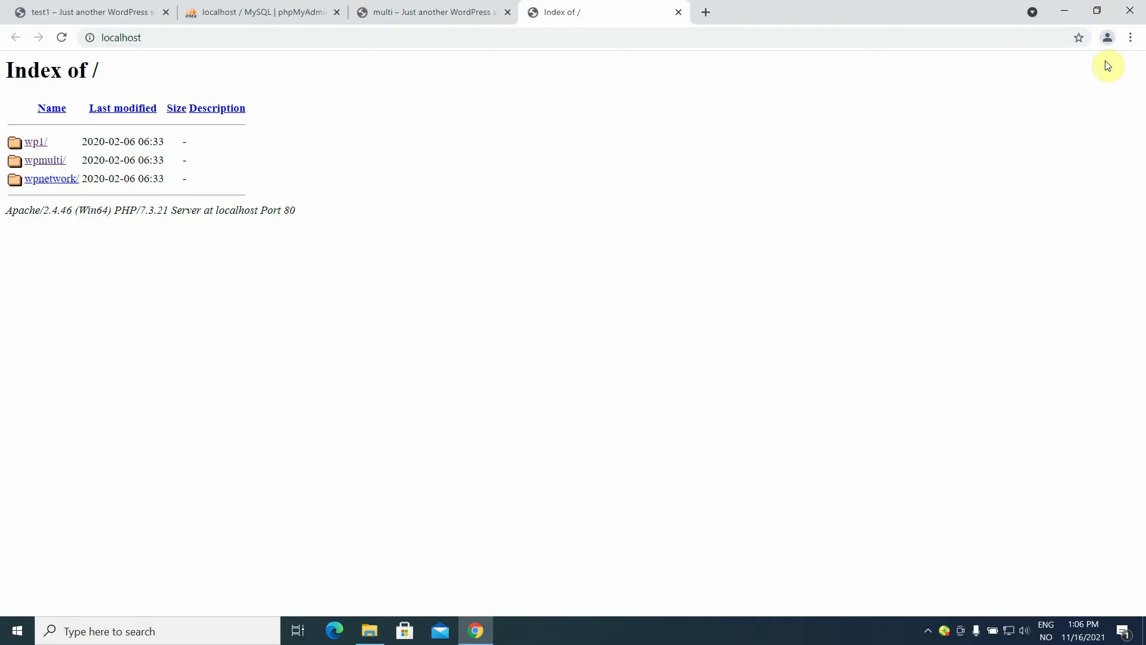
click(229, 17)
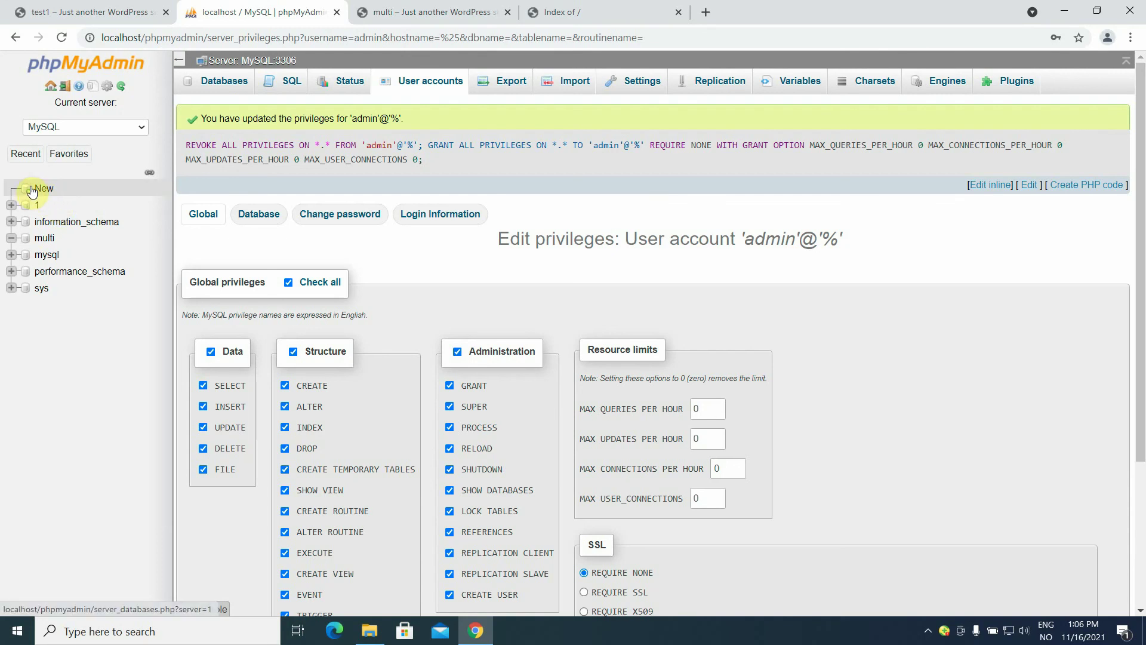
Create an empty 'network' database in phpMyAdmin with utf8_general_ci collation.
click(33, 191)
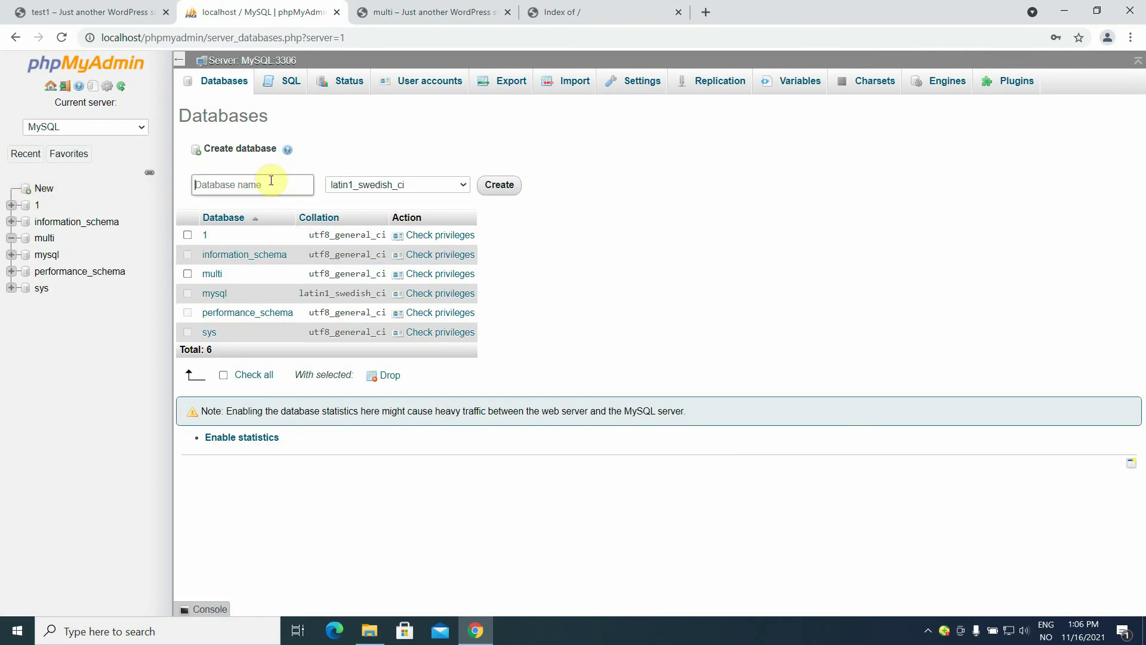
text(network)
click(464, 185)
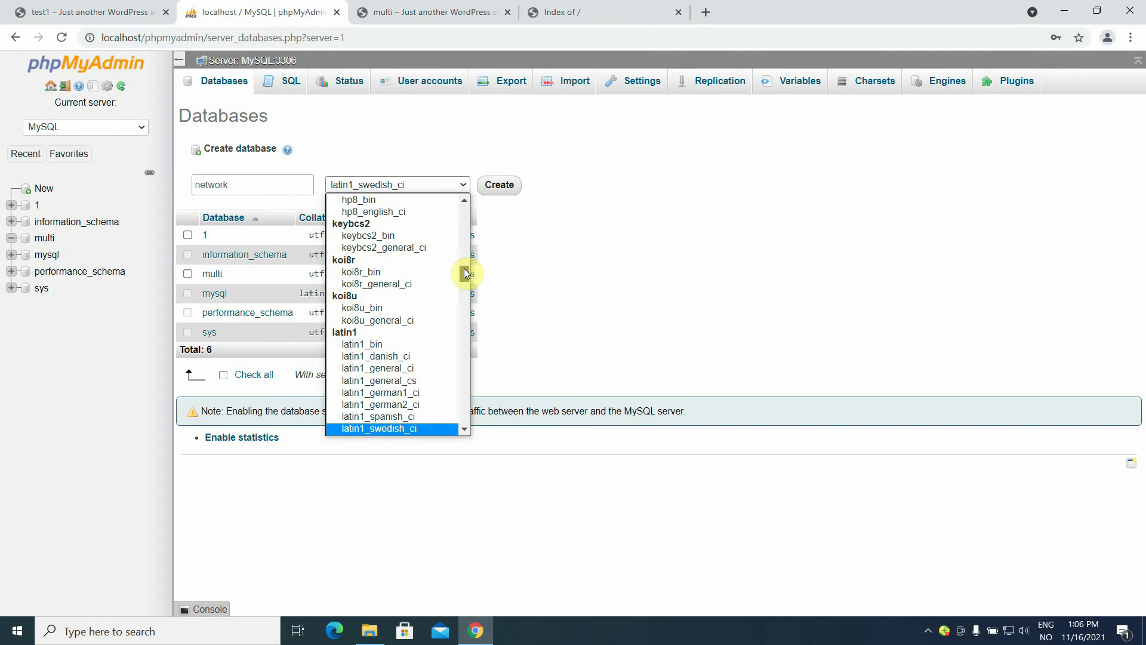
drag(464, 269, 461, 388)
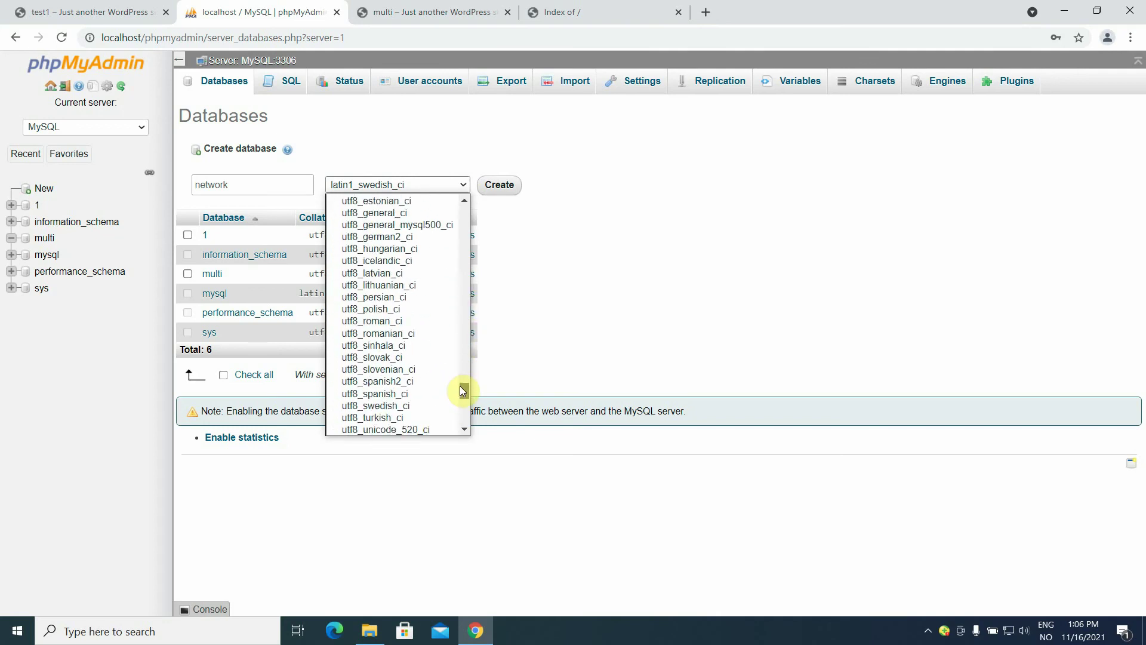
click(405, 213)
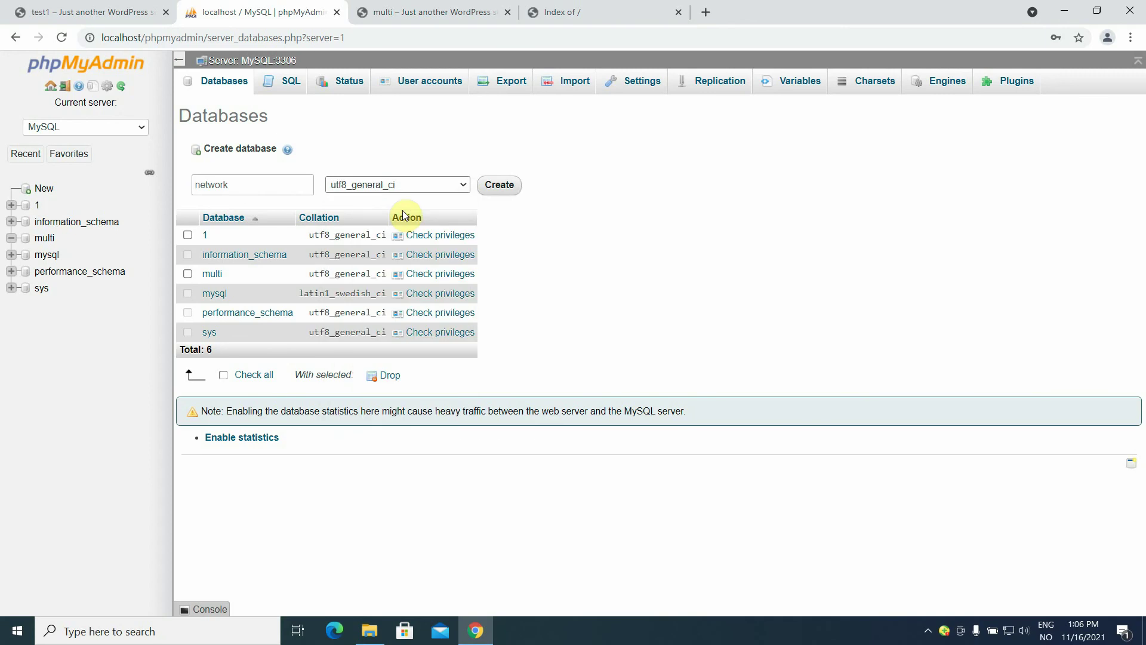
click(499, 187)
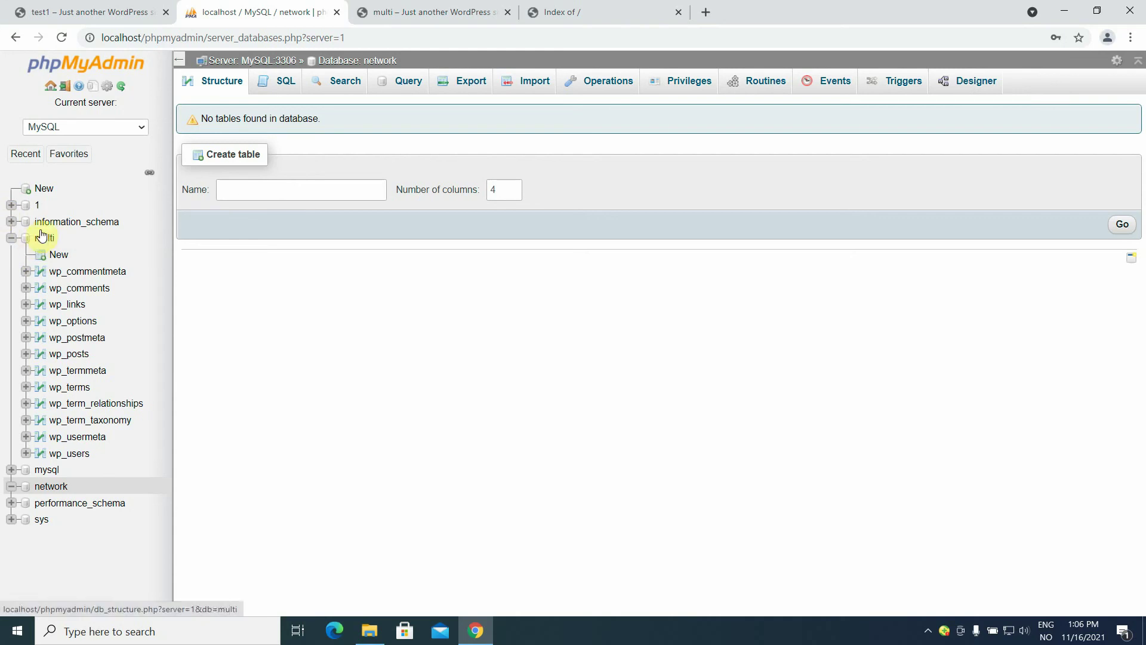
Check which accounts can access the network database and open the administrator's privileges.
click(27, 493)
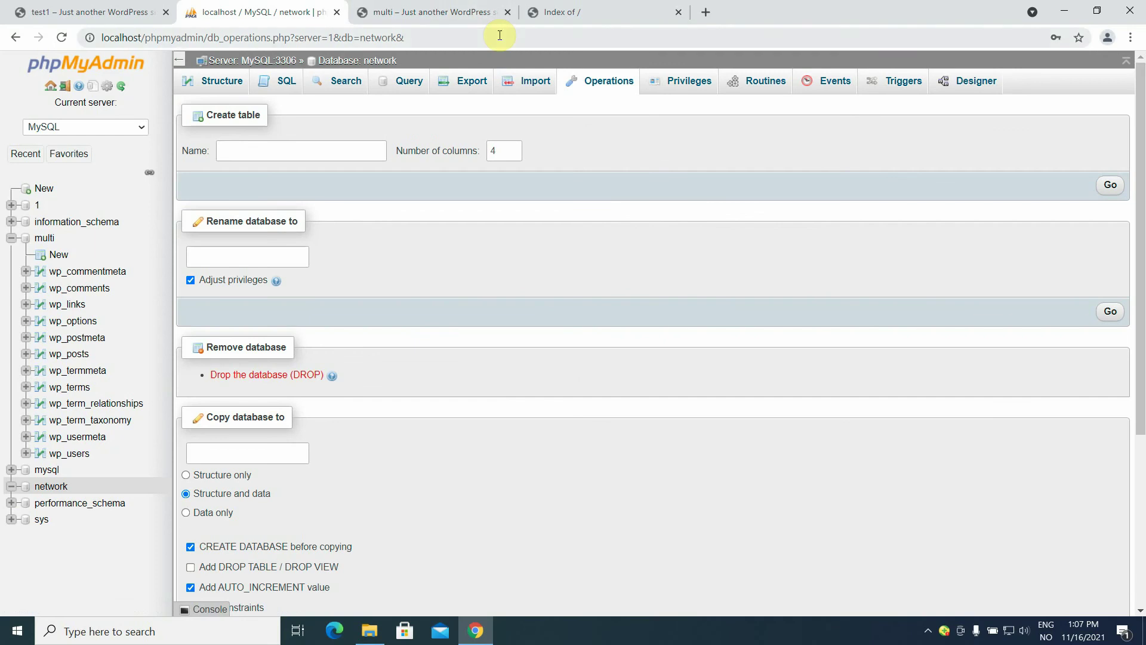
click(684, 87)
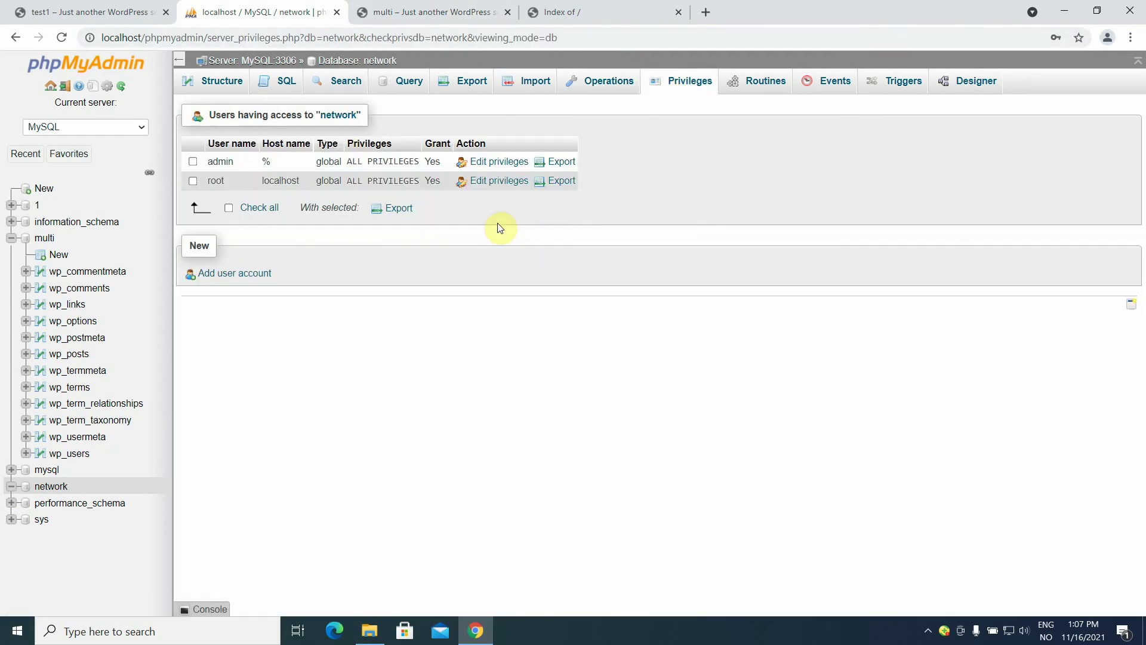
click(487, 167)
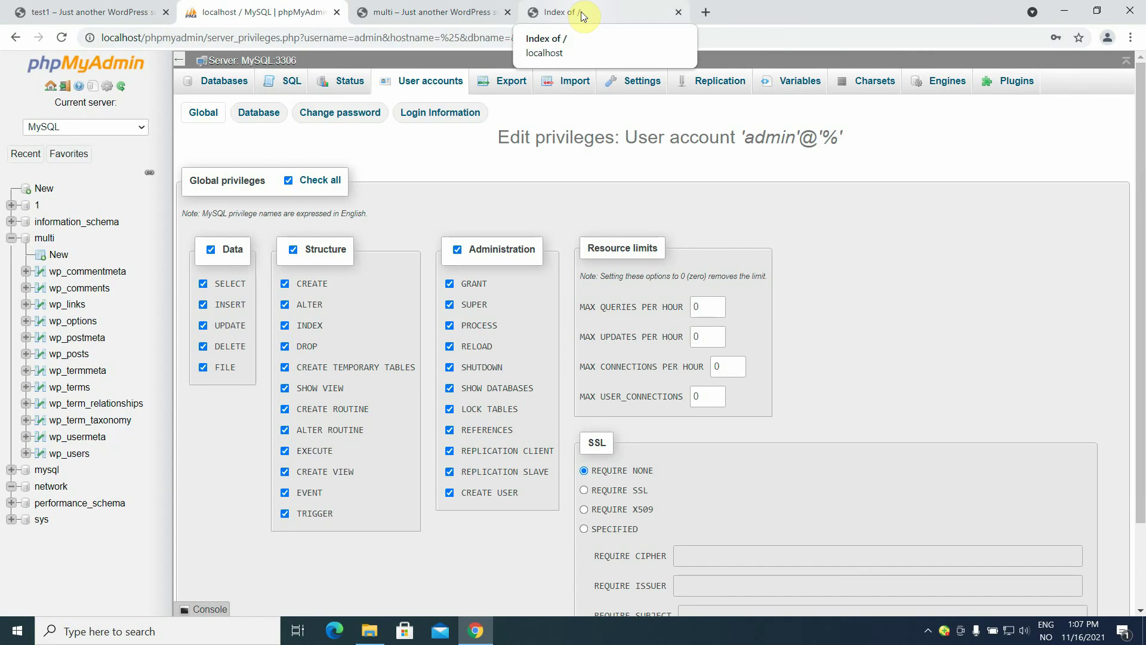
Open the localhost directory listing in a new tab from the WampServer tray menu.
click(929, 631)
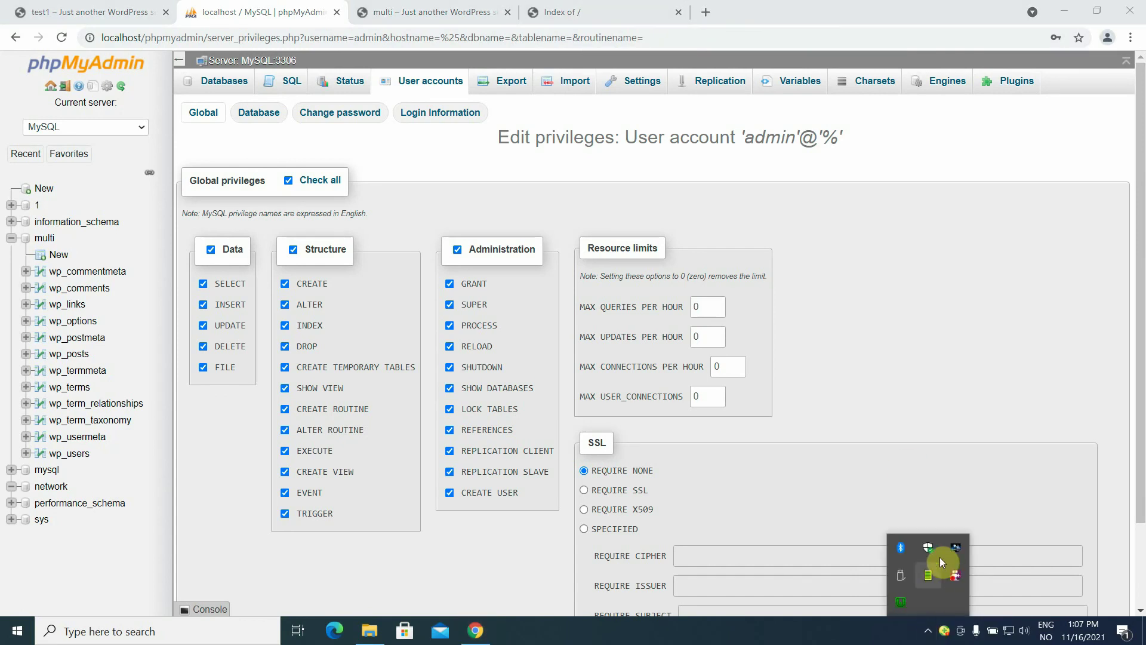
click(902, 599)
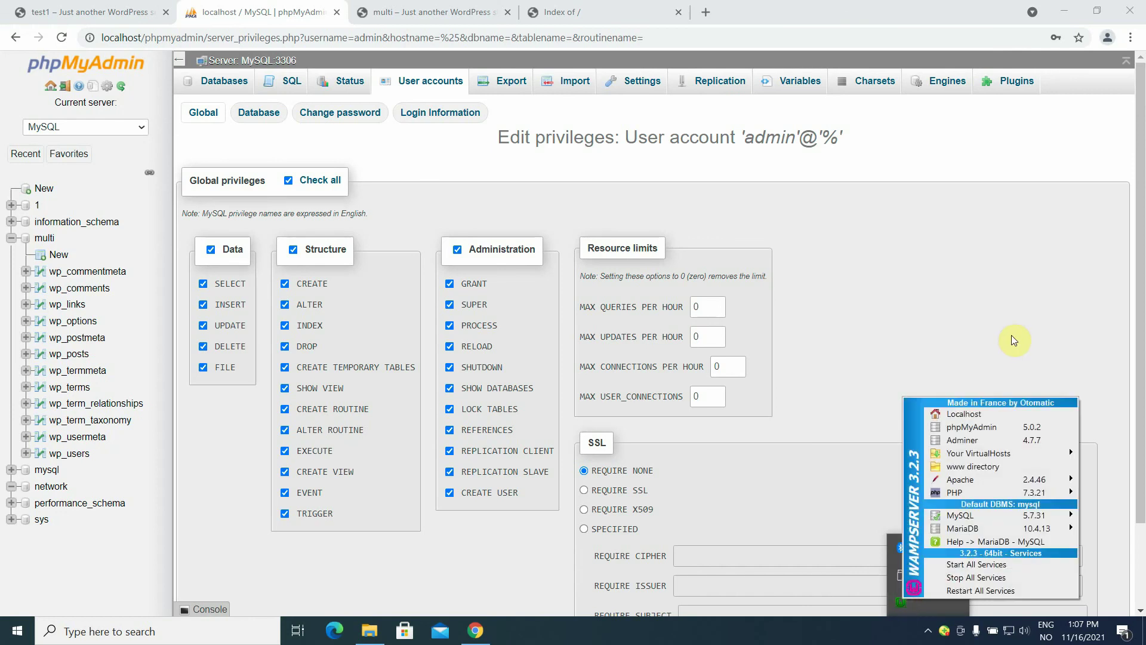
click(988, 416)
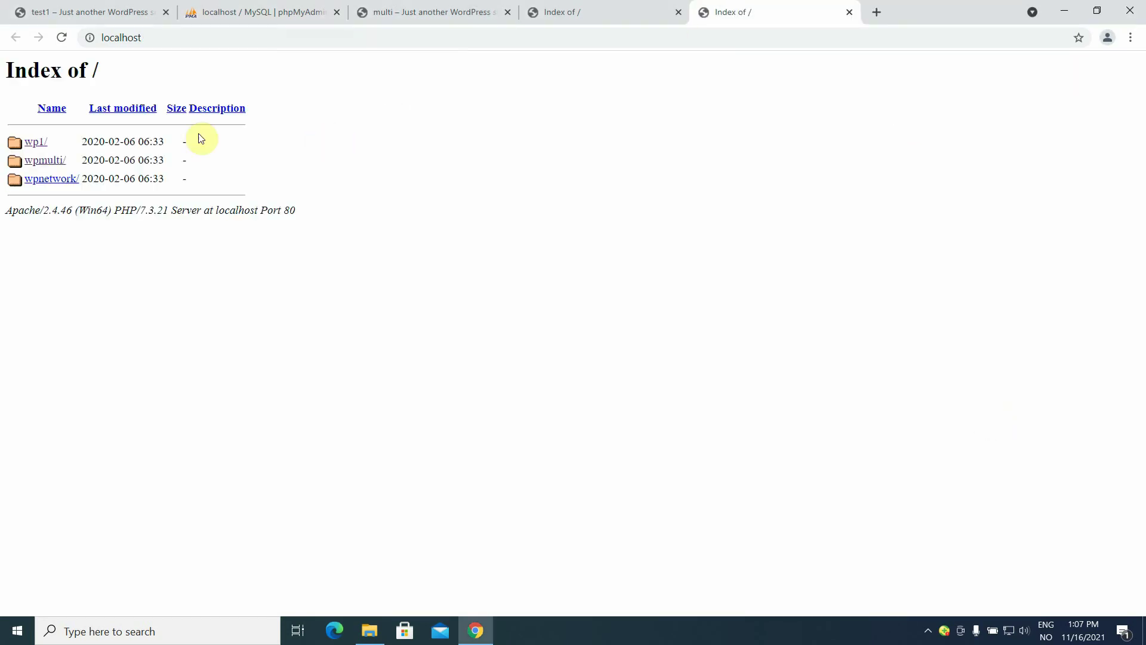
Start the wpnetwork installer in English (United States), entering site title 'network' and username 'admin'.
click(50, 182)
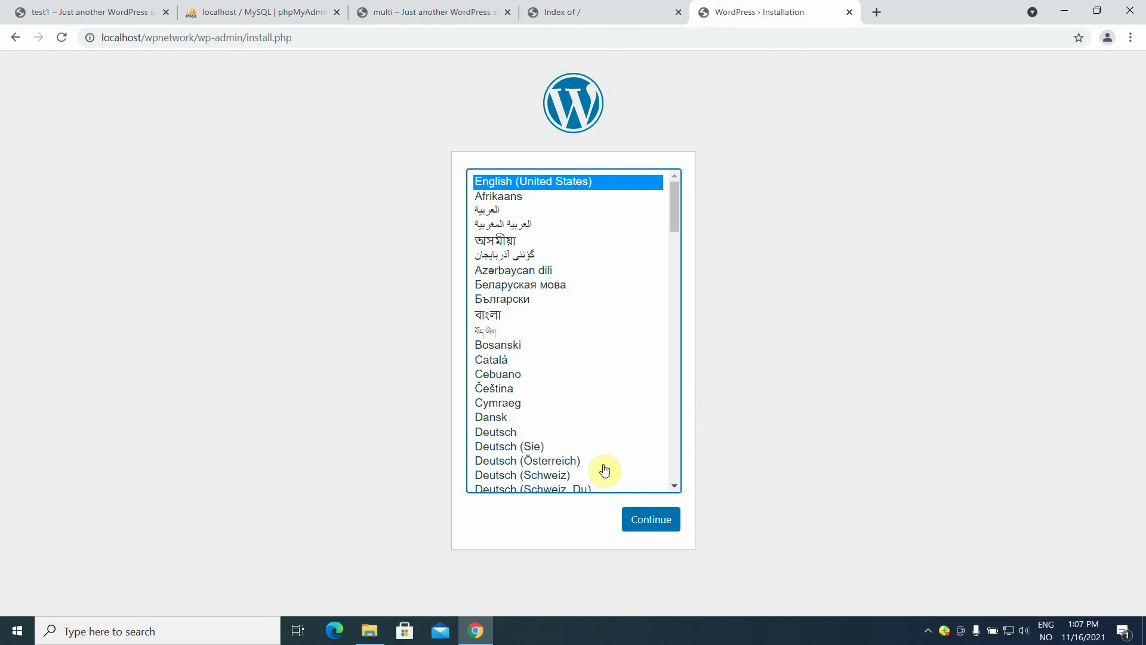
click(654, 520)
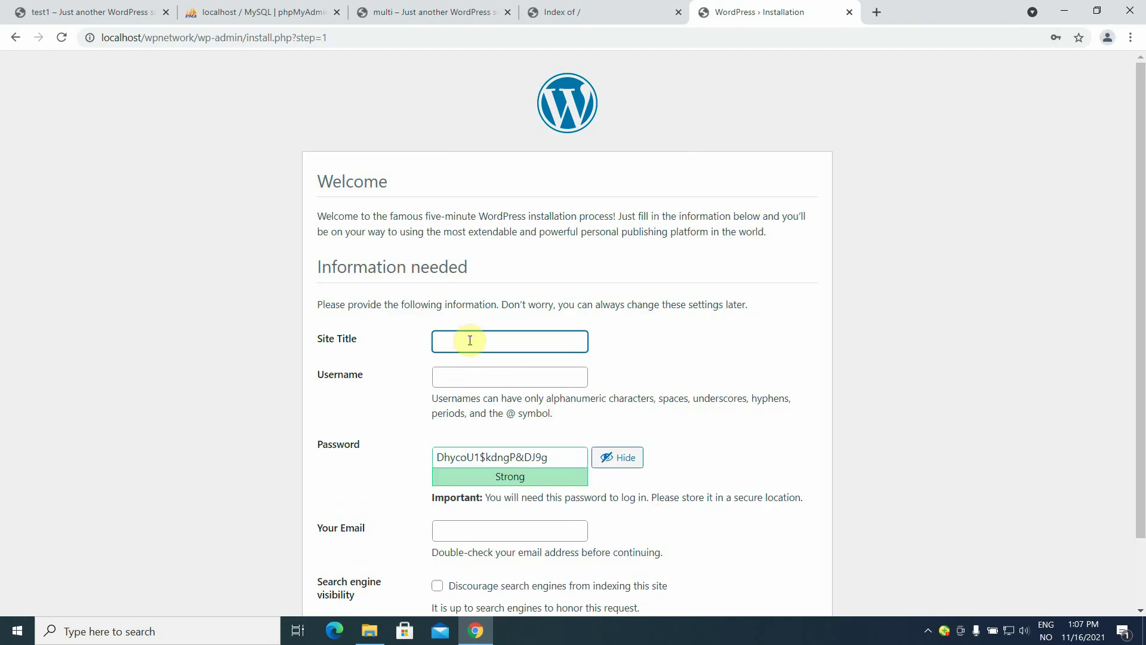
click(470, 340)
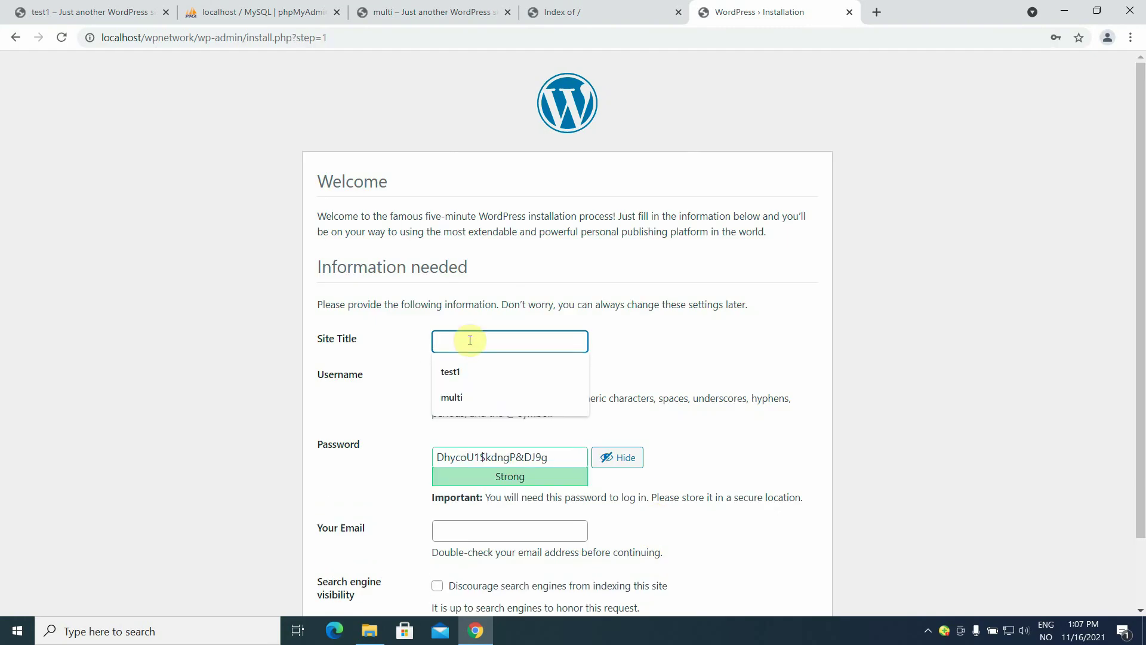
text(net)
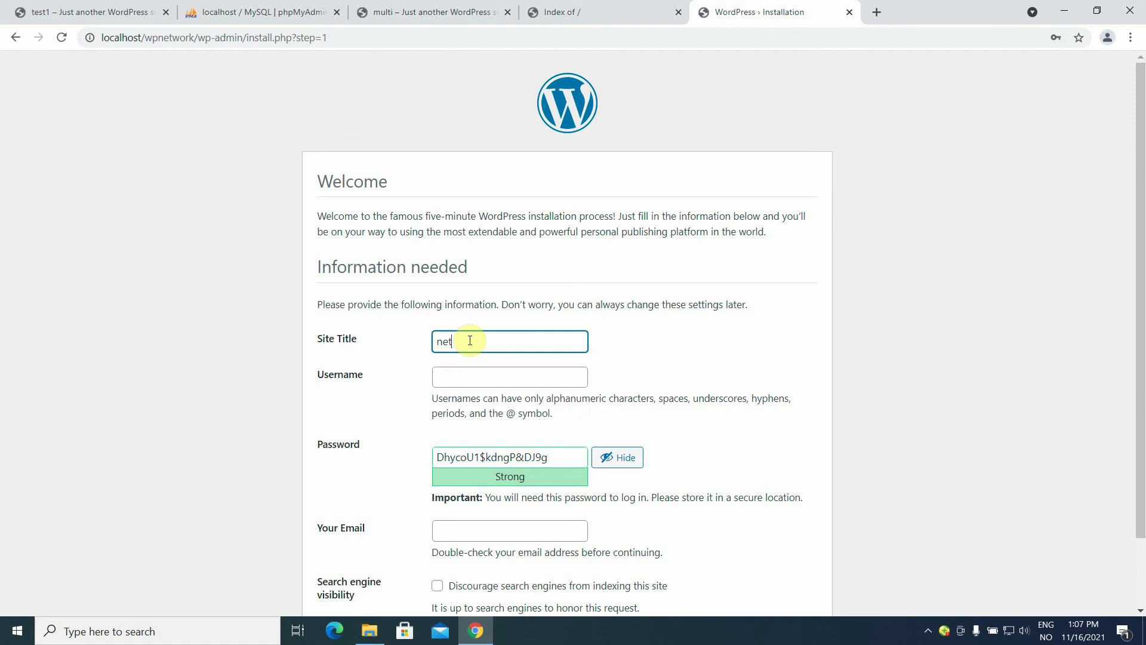
text(work)
click(475, 373)
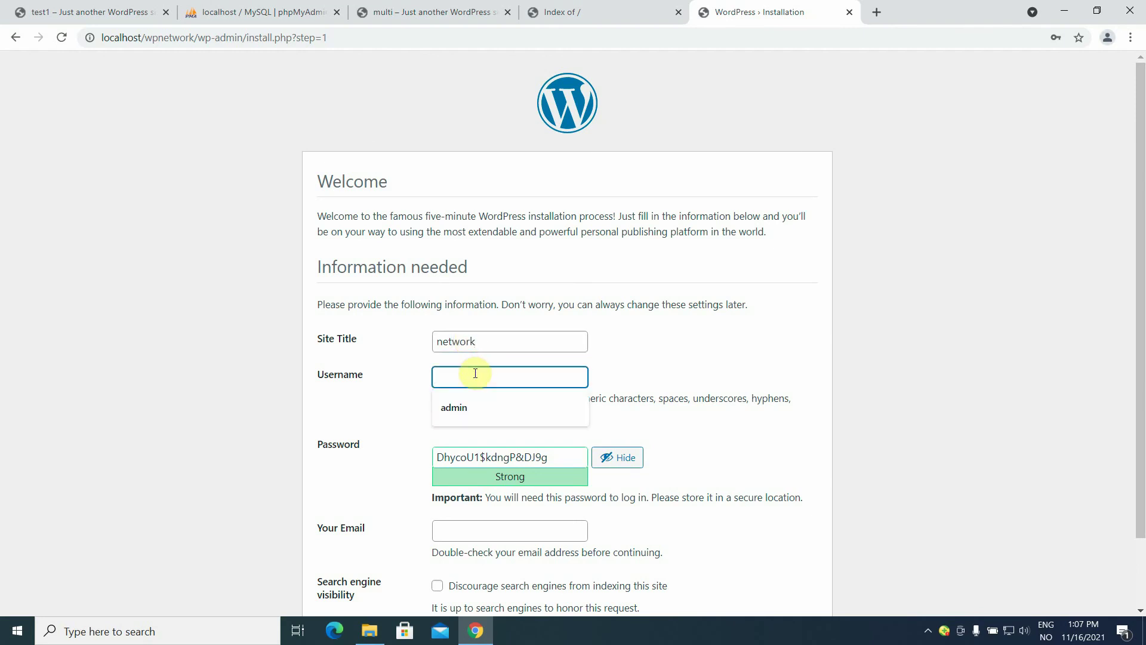
text(admino)
key(BackSpace)
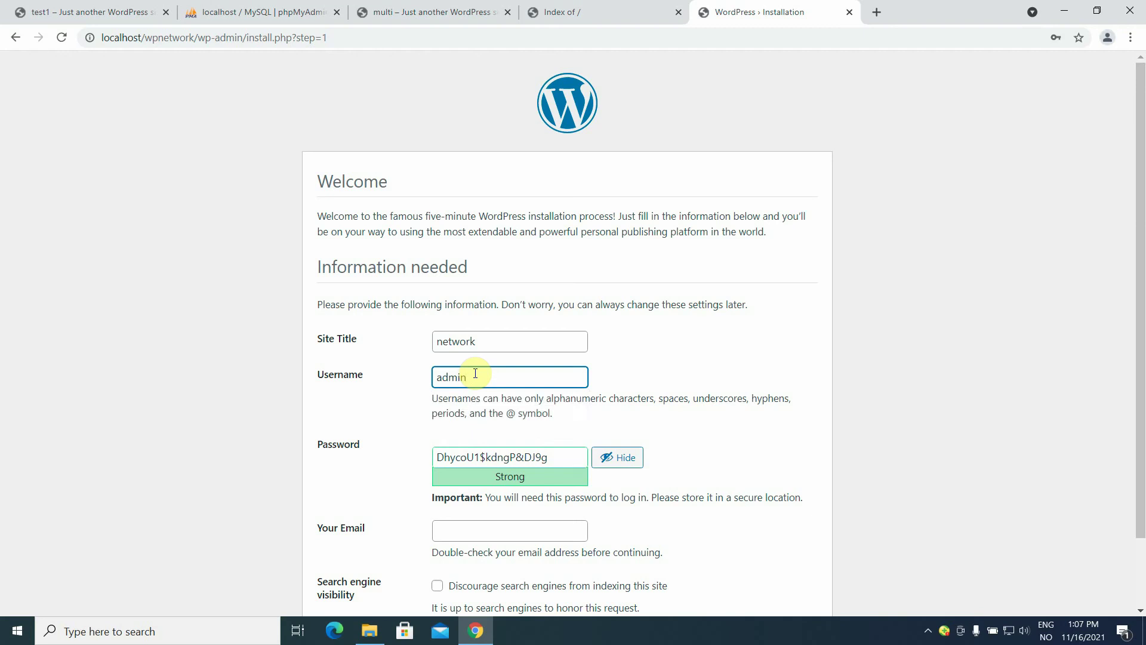
Set a confirmed weak password, fill in the admin e-mail, discourage search indexing, and install.
click(563, 462)
key(BackSpace)
key(BackSpace)
key(BackSpace)
key(BackSpace)
key(BackSpace)
key(BackSpace)
key(BackSpace)
key(BackSpace)
key(BackSpace)
key(BackSpace)
key(BackSpace)
key(BackSpace)
key(BackSpace)
key(BackSpace)
key(BackSpace)
key(BackSpace)
key(BackSpace)
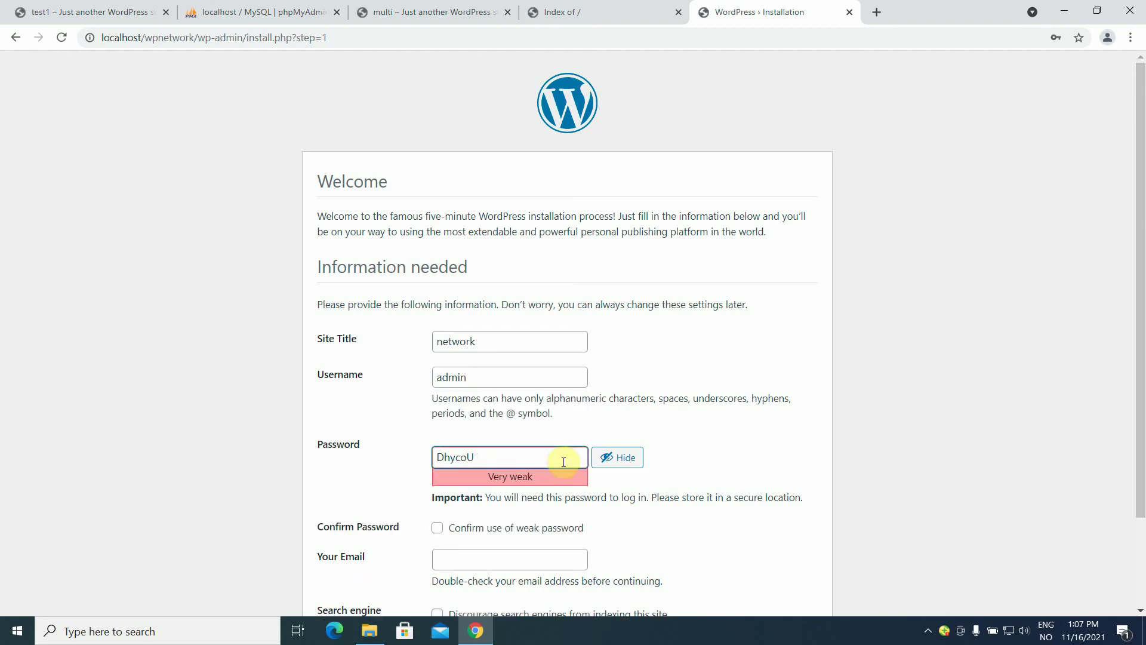
text(password)
click(437, 532)
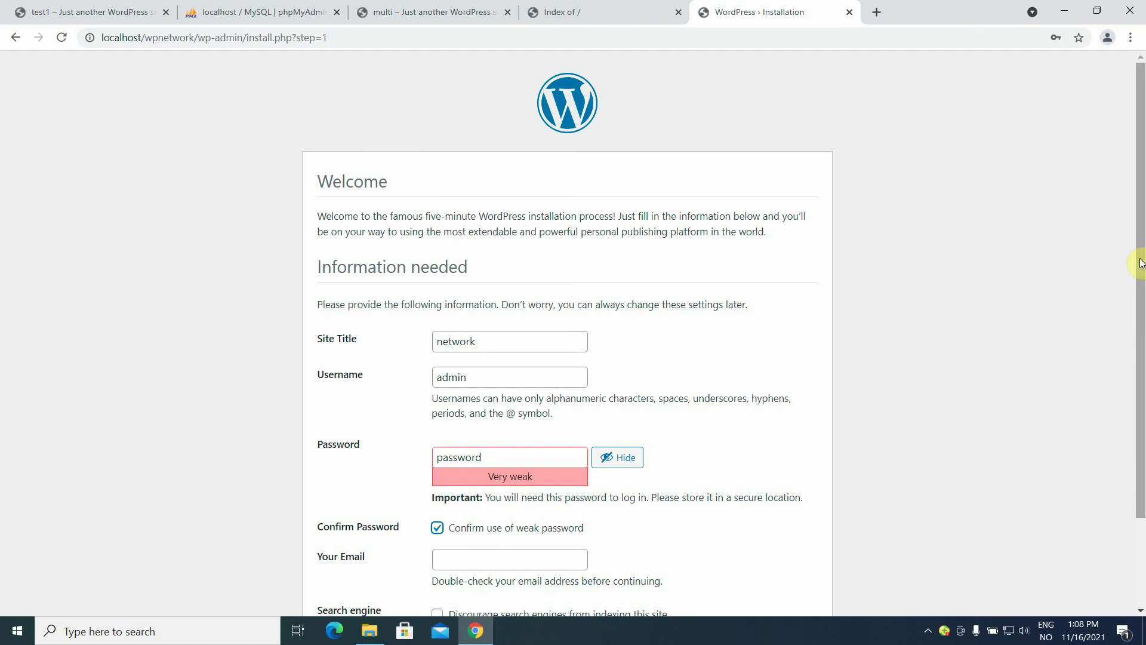
scroll(1140, 263, down, 2)
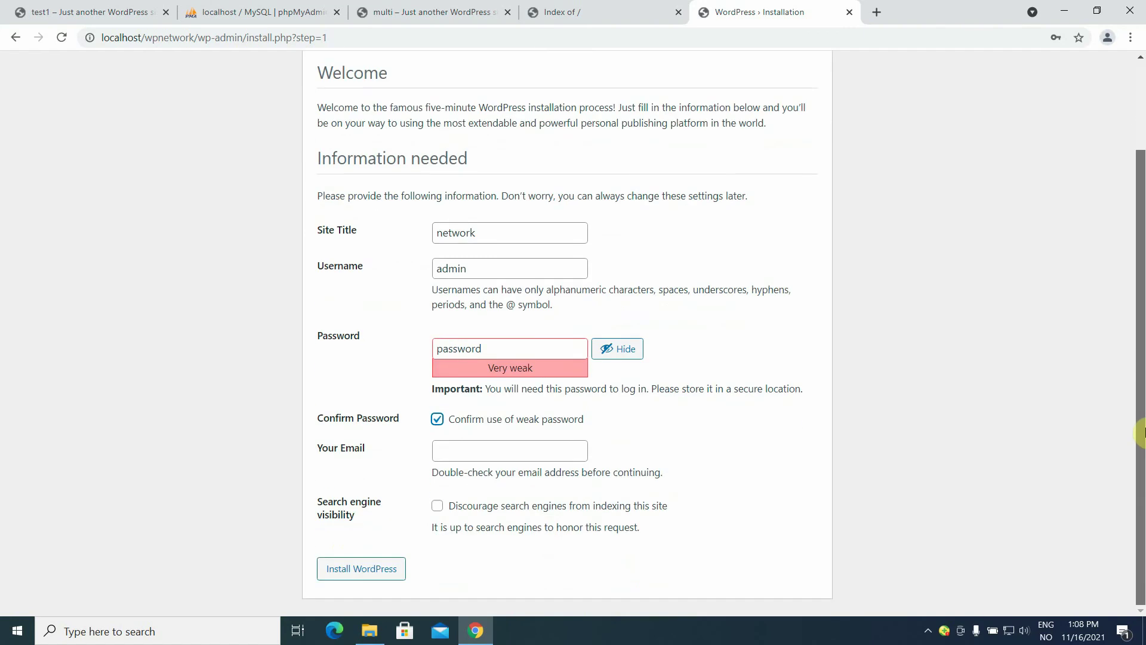
click(560, 450)
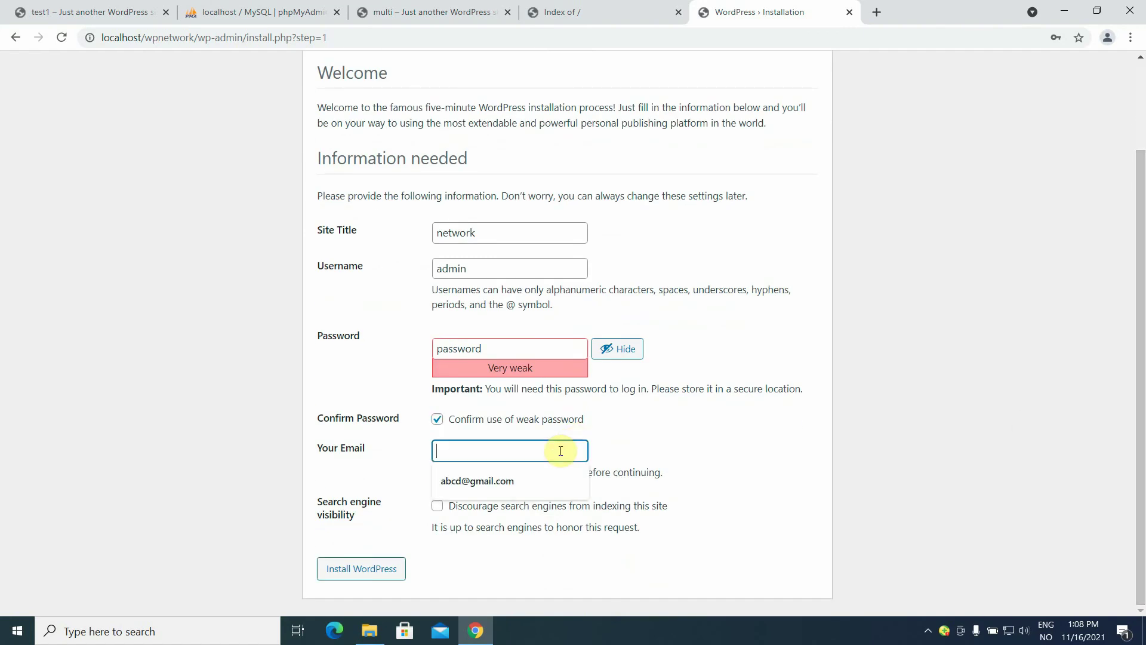
click(521, 481)
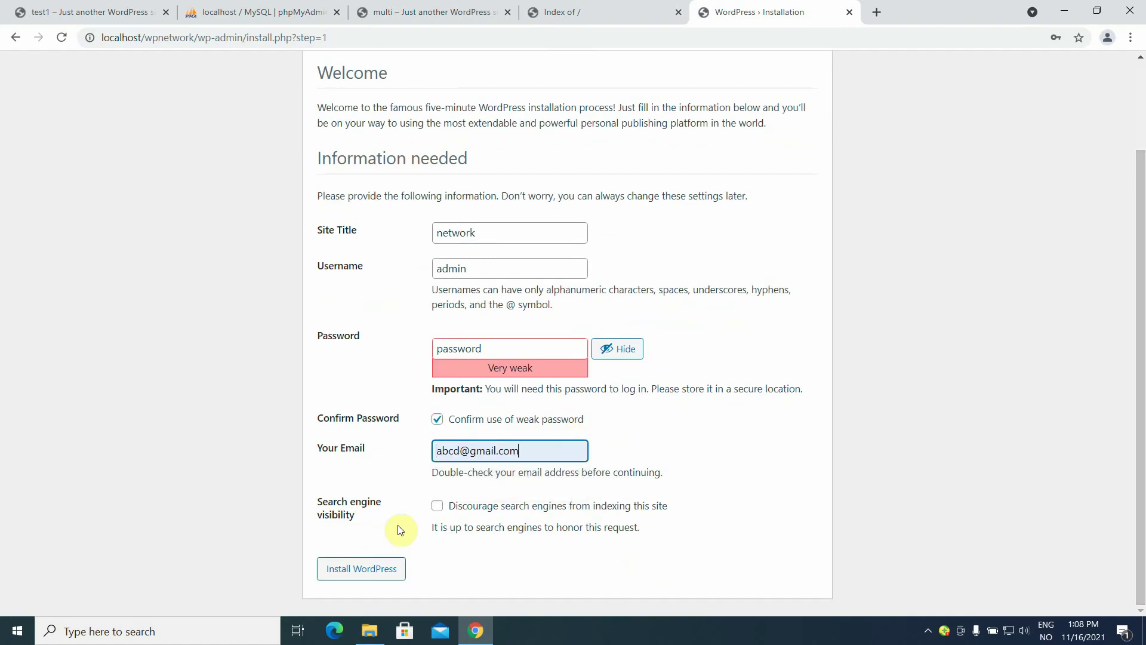
click(438, 507)
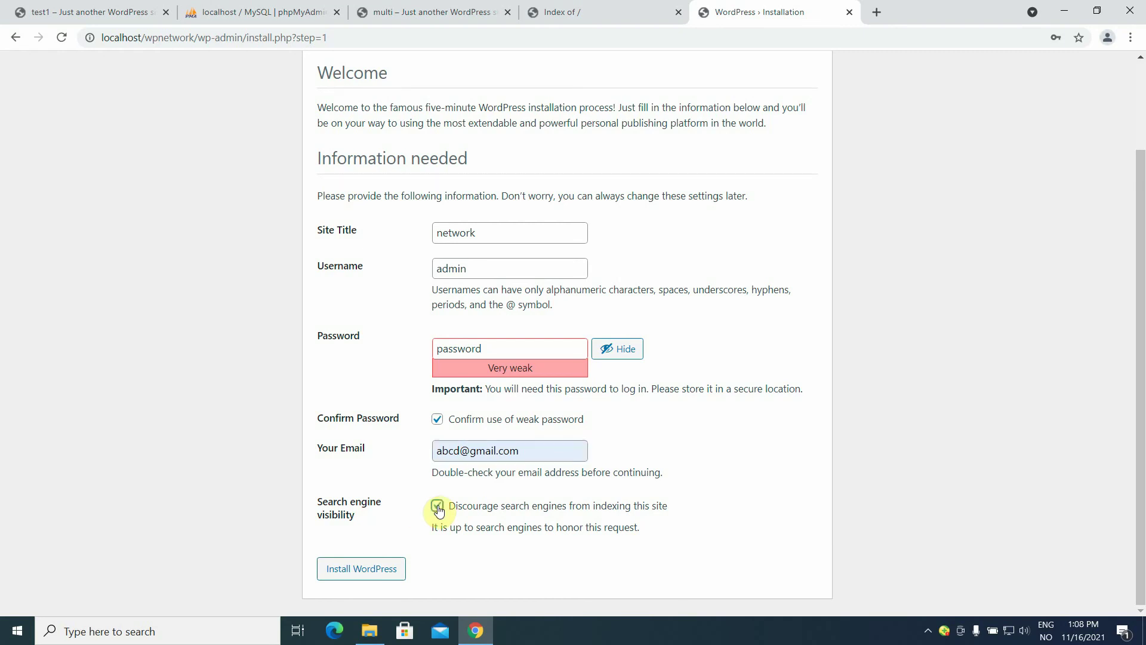
click(352, 574)
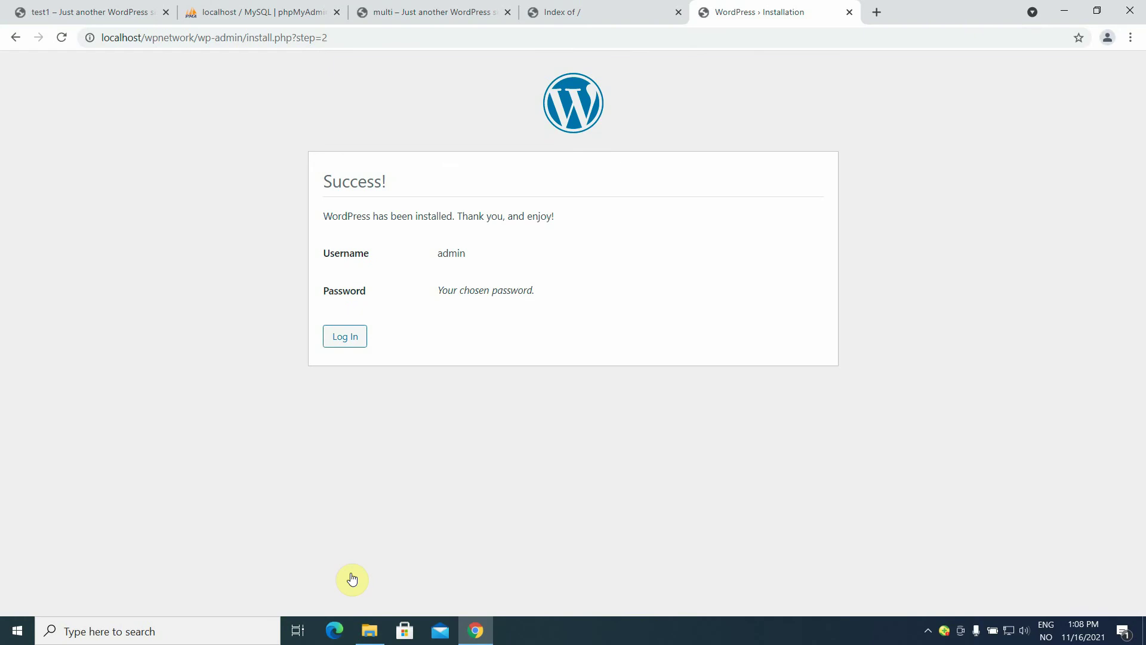
click(353, 336)
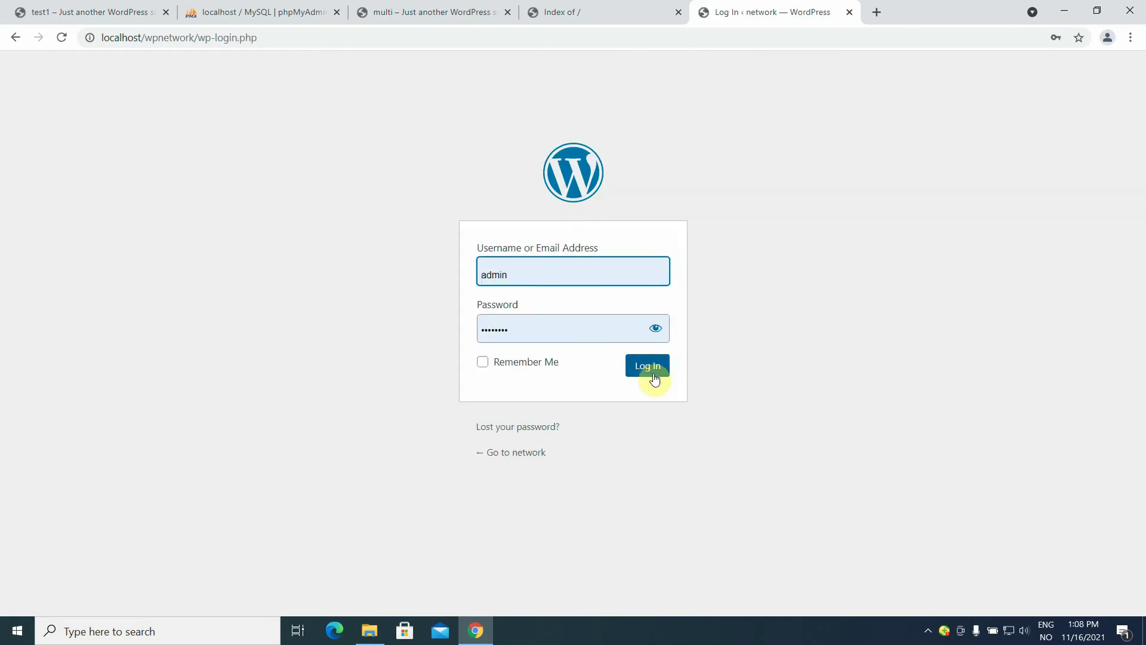
click(648, 369)
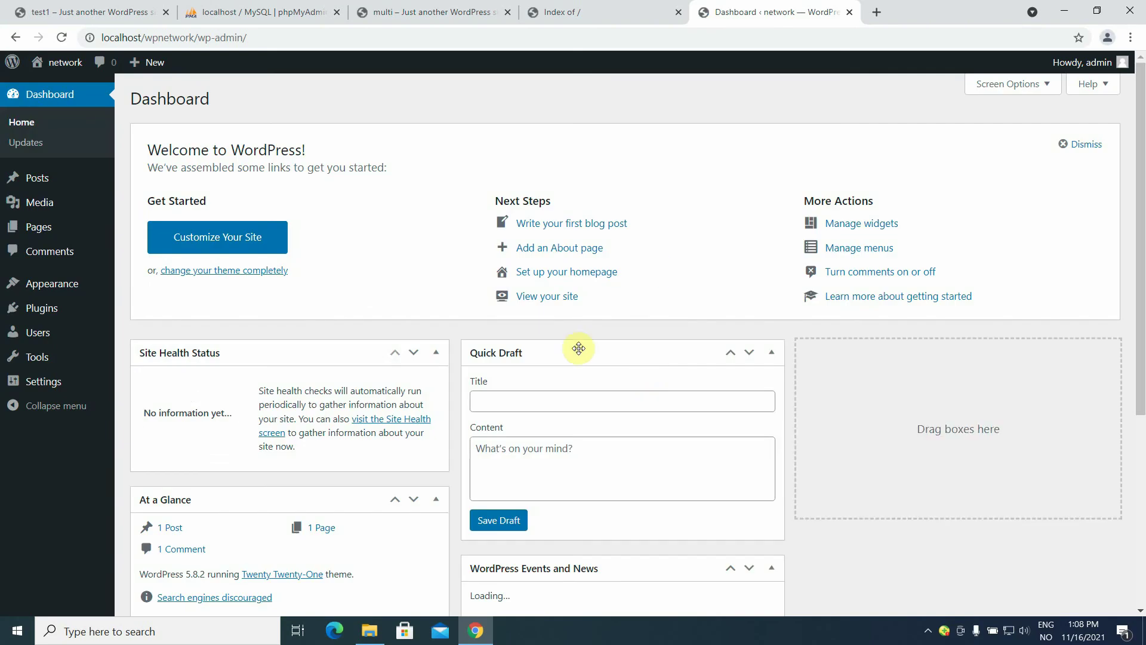
mouse_move(43, 72)
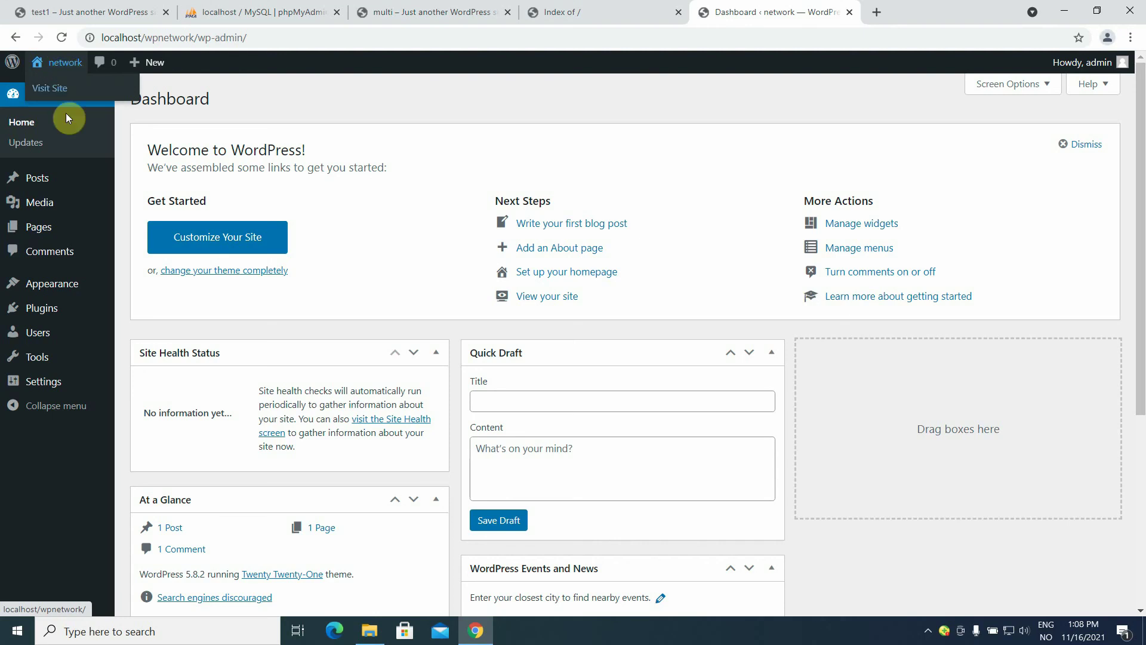
mouse_move(55, 373)
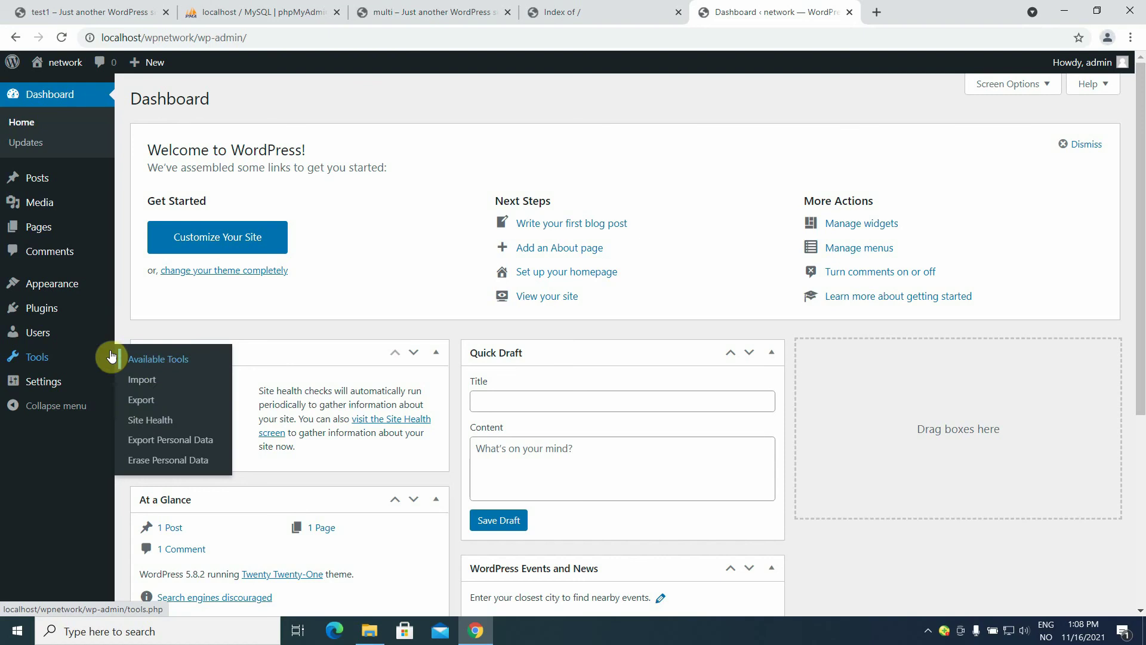
mouse_move(45, 348)
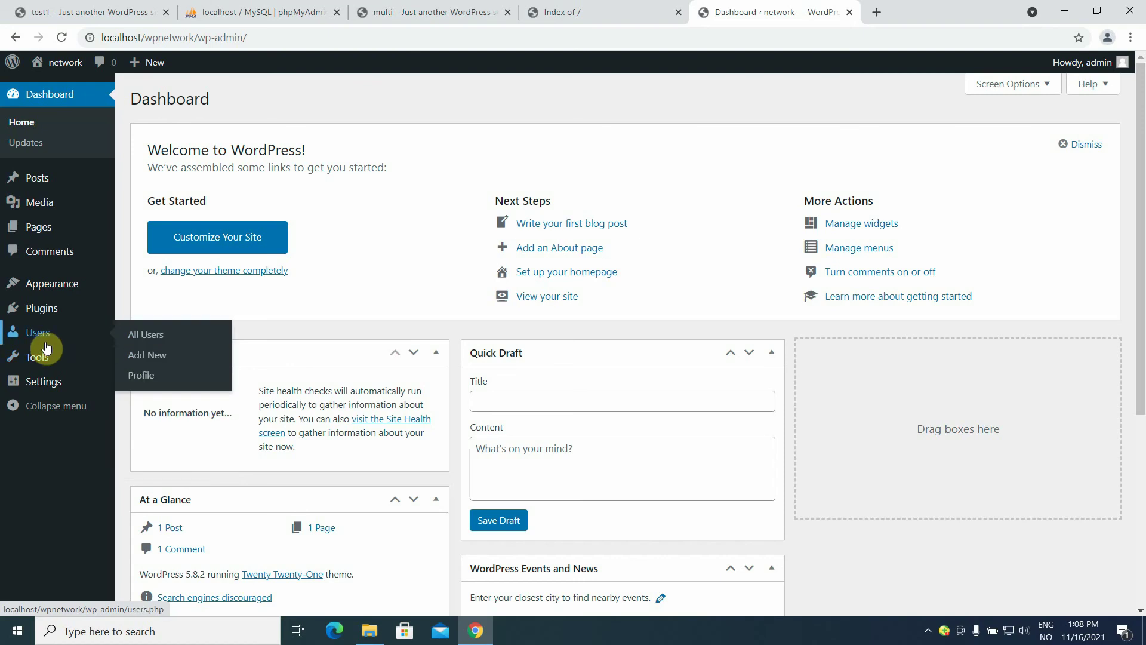
mouse_move(56, 312)
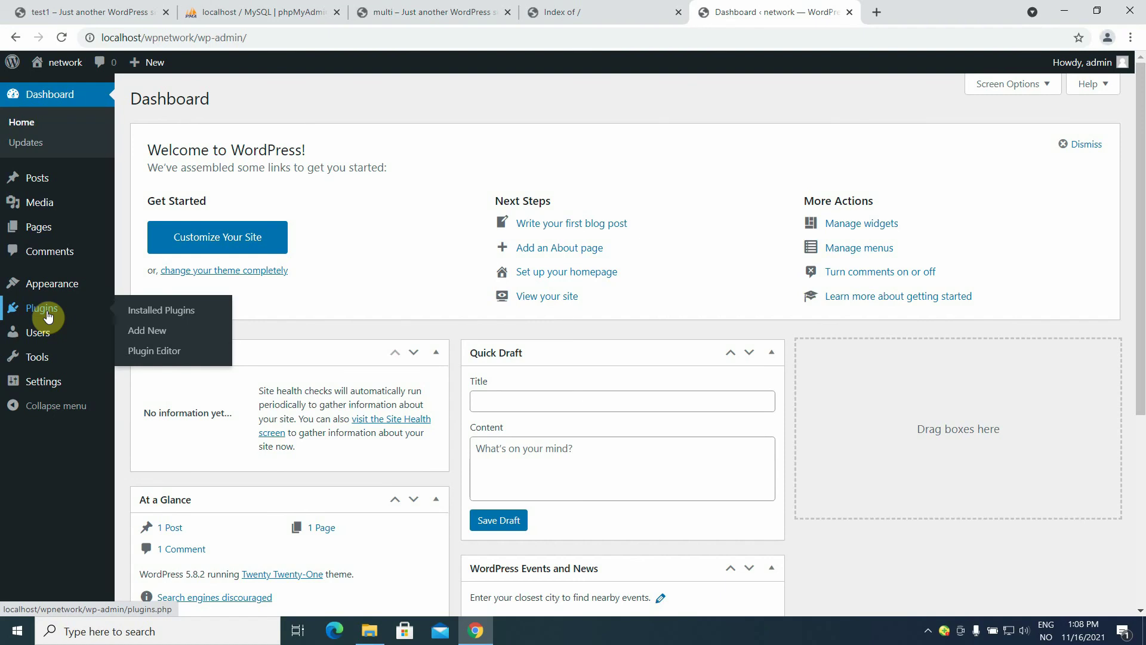
Bulk-delete Akismet Anti-Spam and Hello Dolly, ending on the Add Plugins page.
click(47, 316)
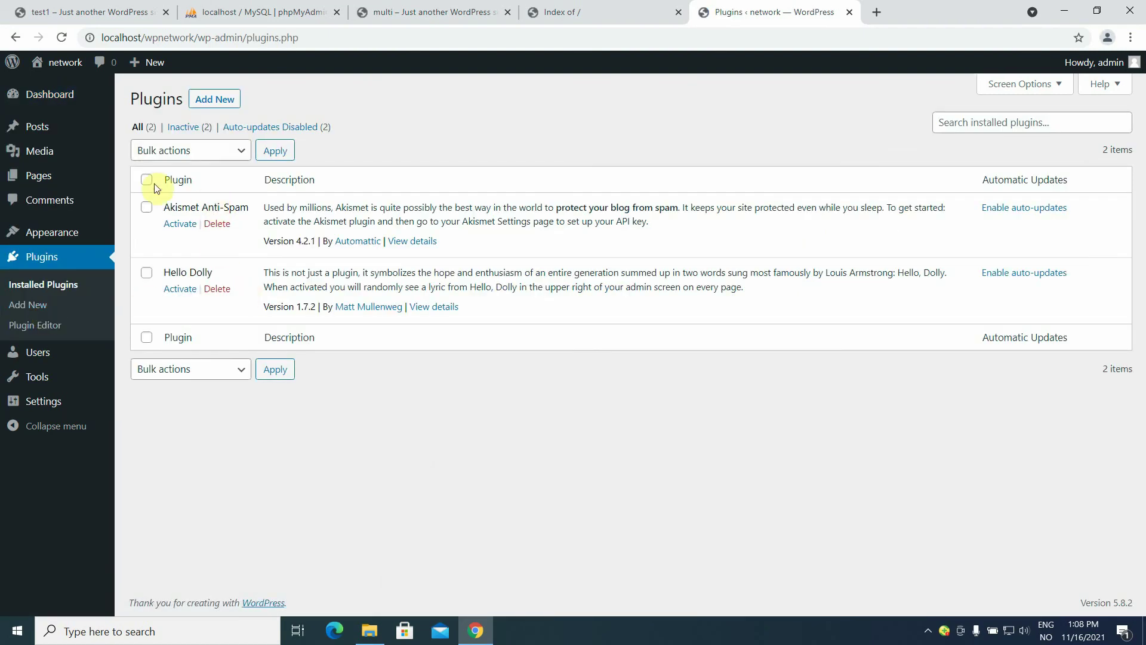
click(146, 181)
click(247, 154)
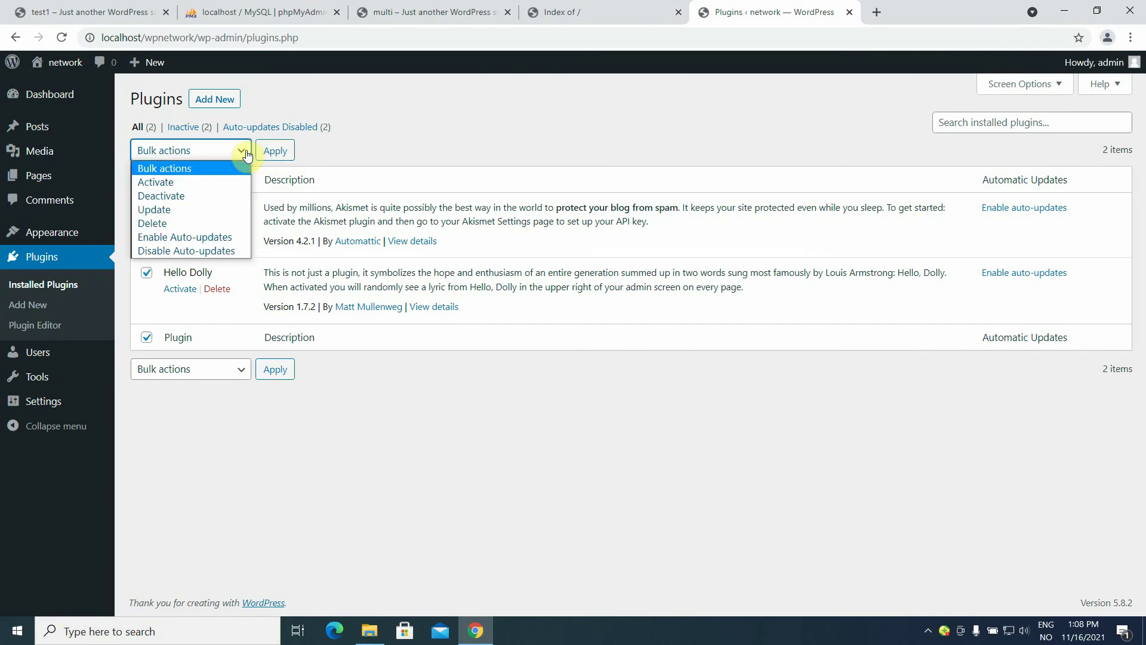
click(210, 224)
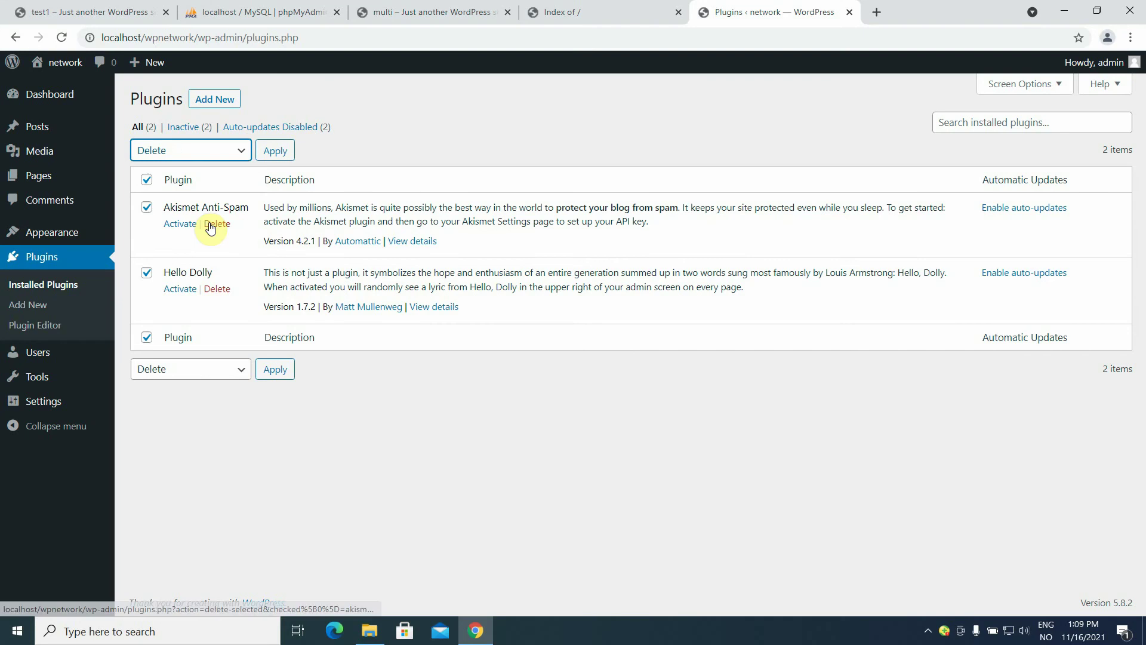
click(276, 153)
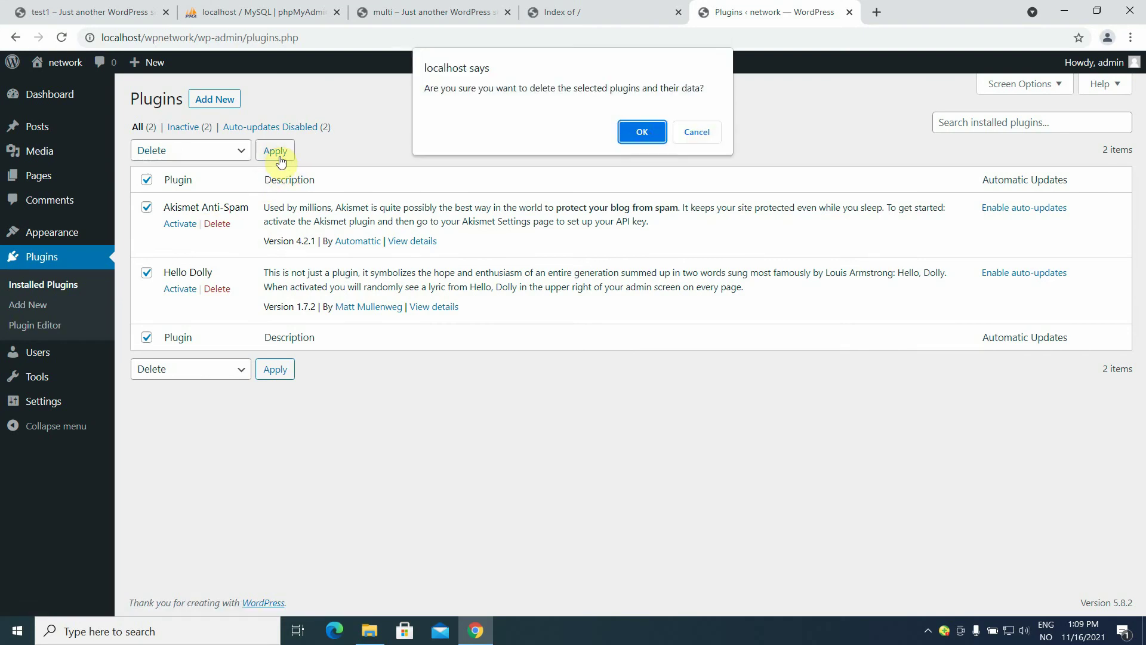
click(640, 130)
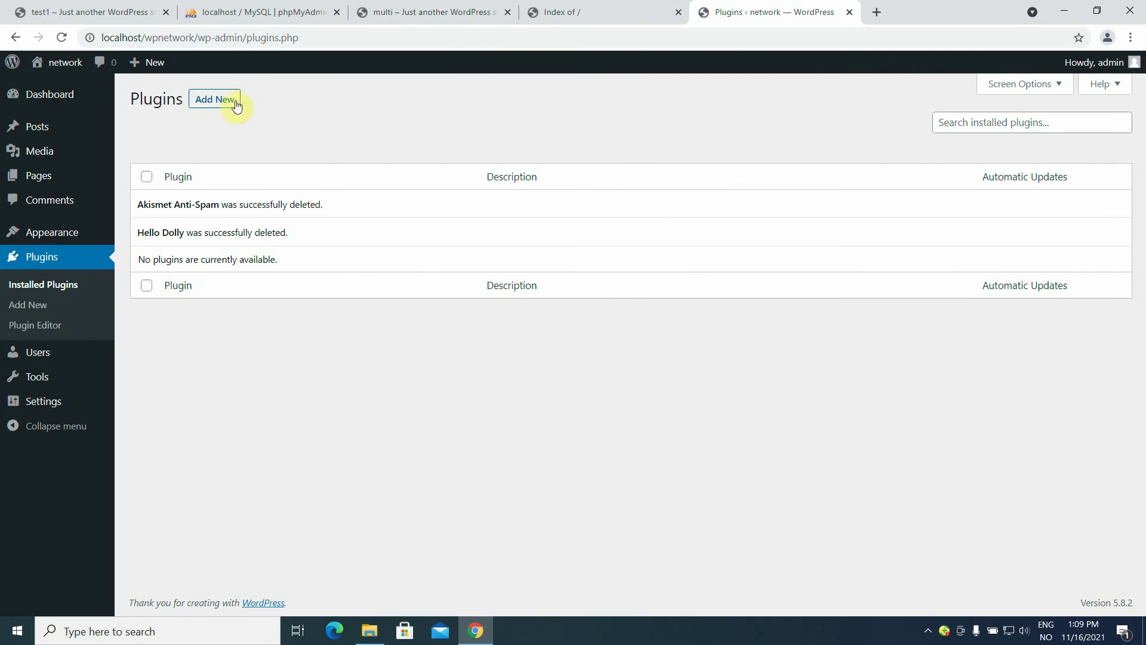
click(231, 105)
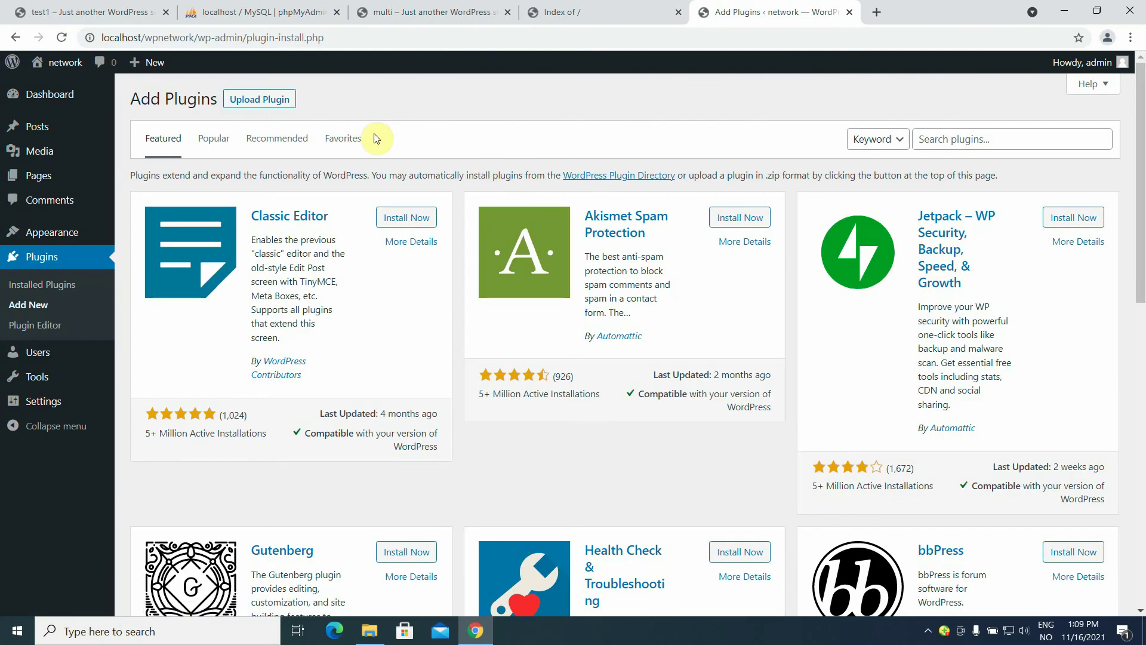
Search plugins for 'fi', install File Manager Advanced and WP File Manager, and activate WP File Manager.
click(1000, 138)
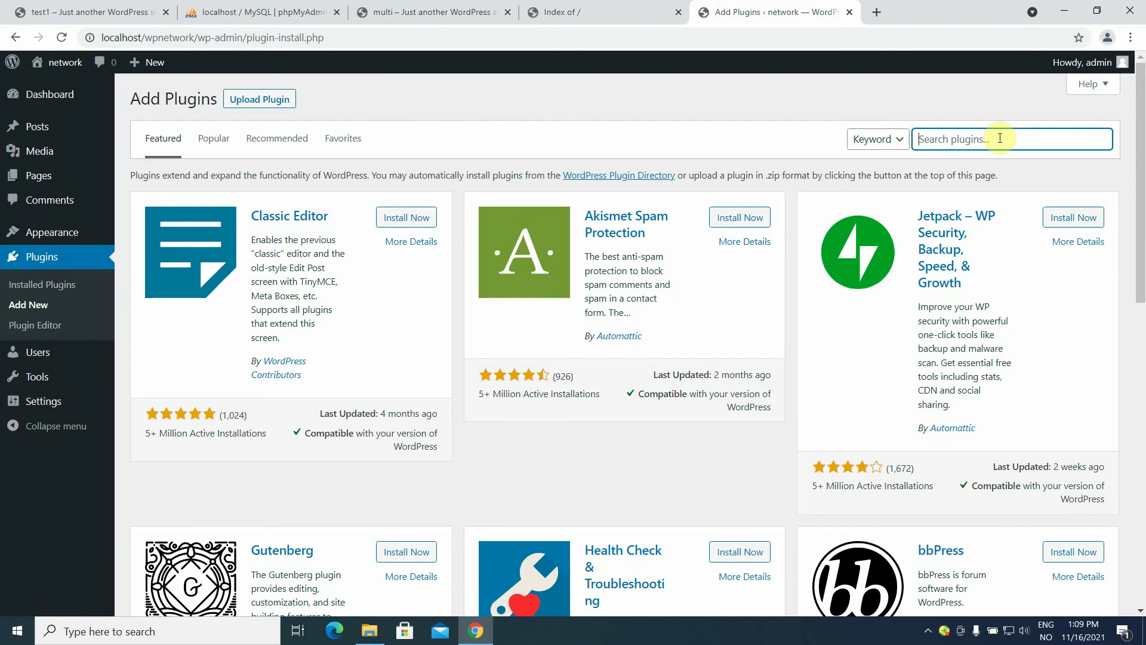
text(file)
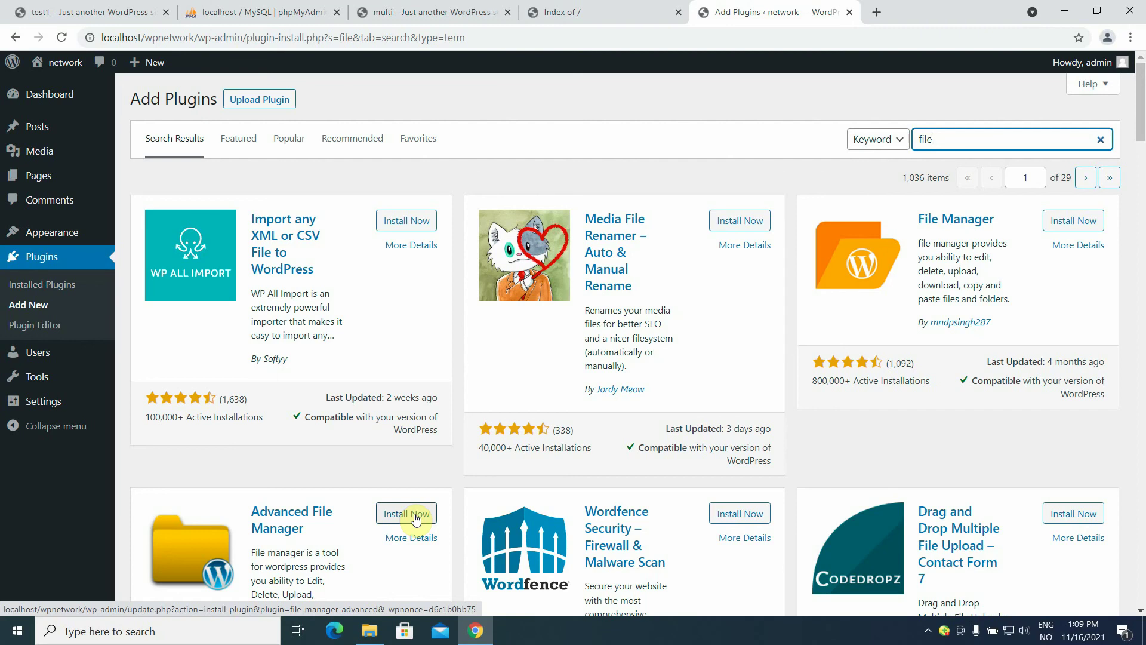
click(416, 518)
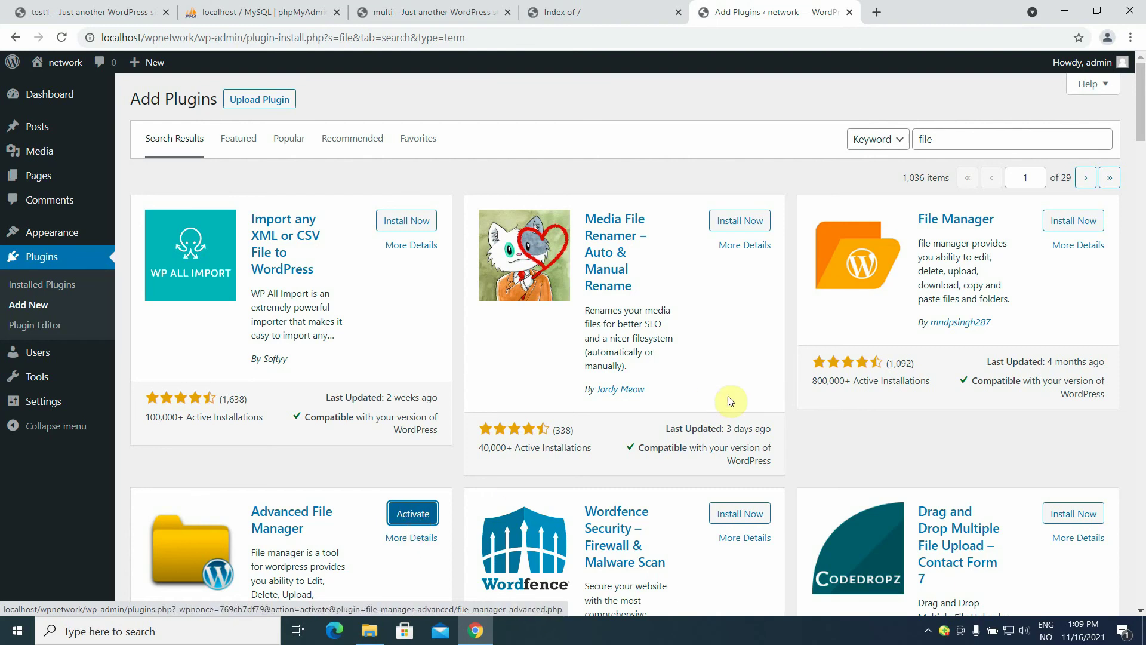
click(1079, 221)
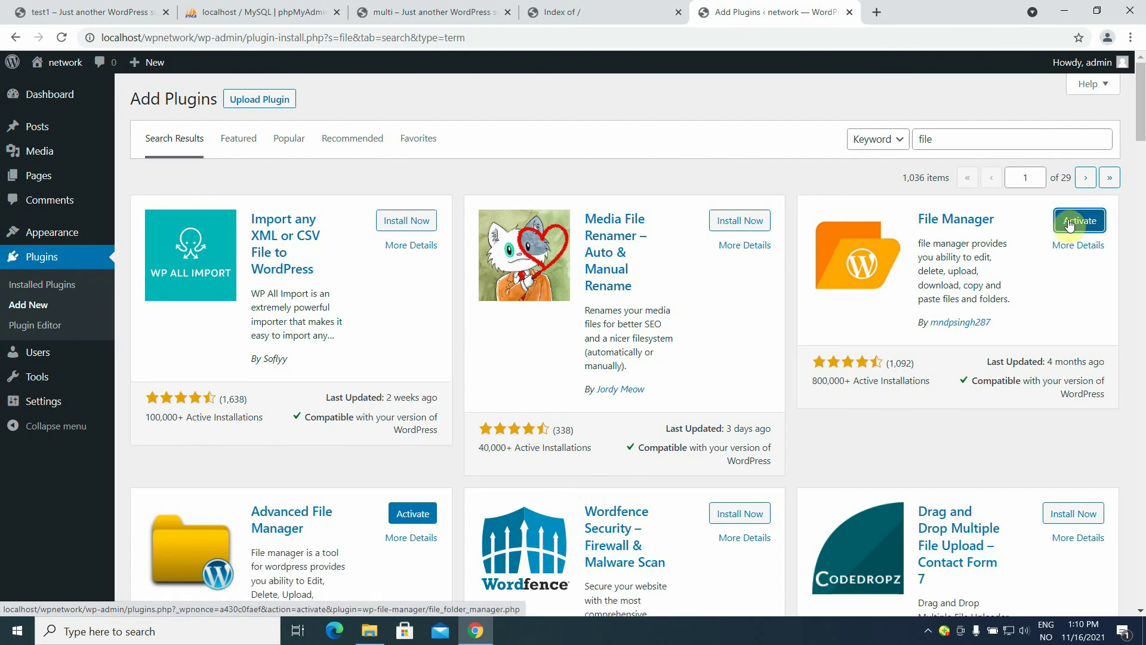
click(1069, 224)
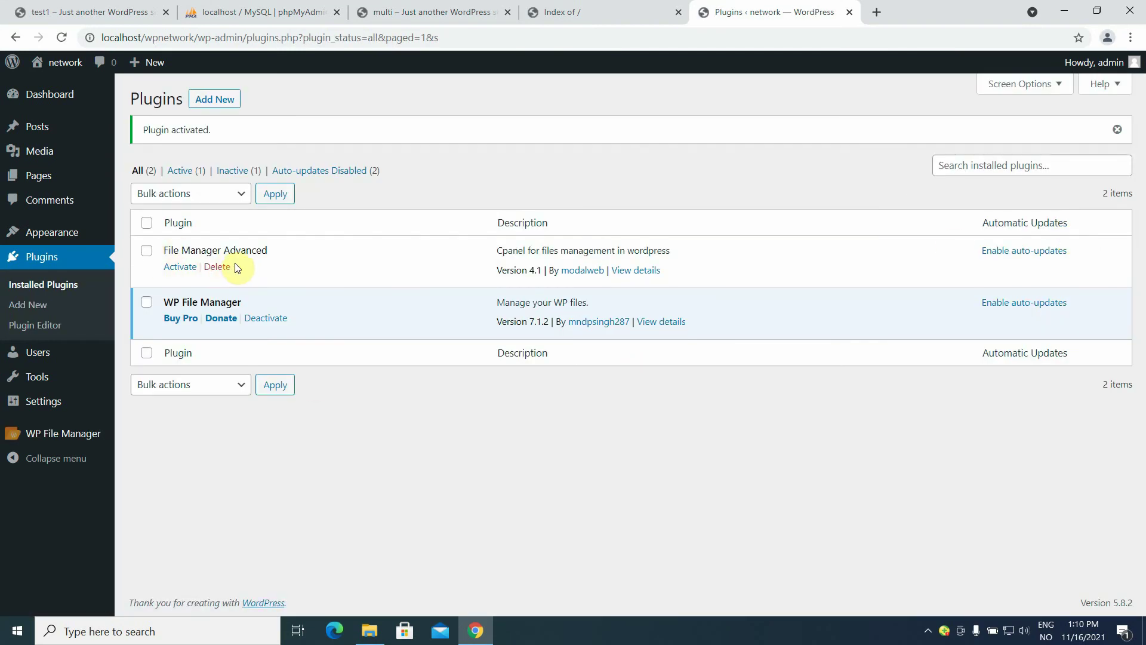
Delete the File Manager Advanced plugin and open the WP File Manager page.
click(216, 268)
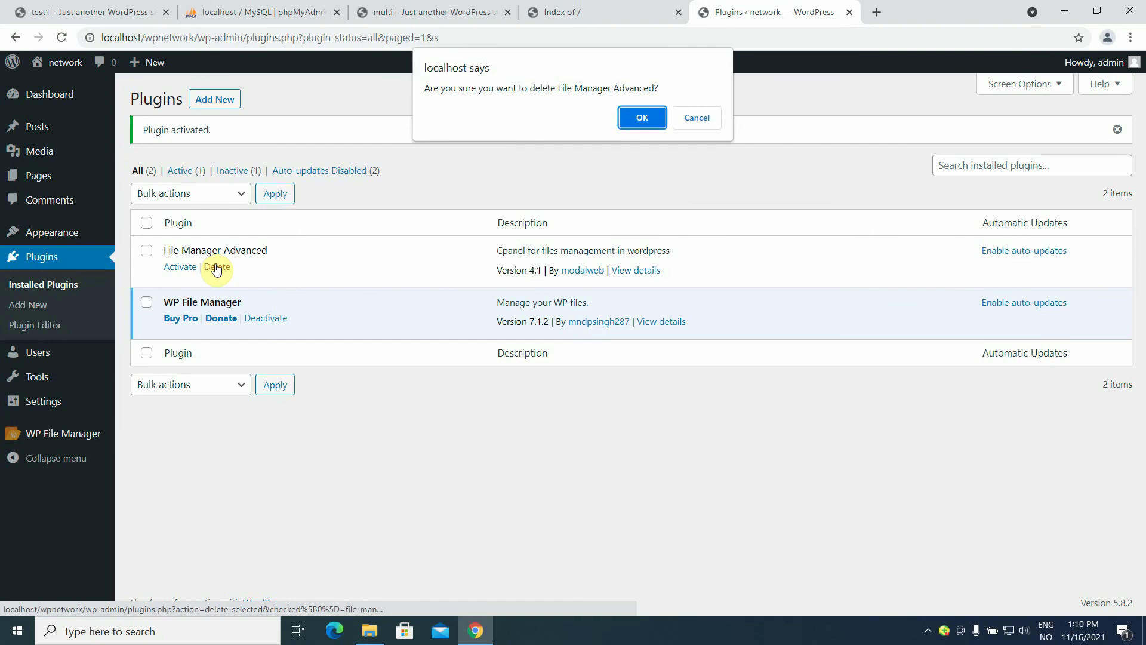
click(643, 118)
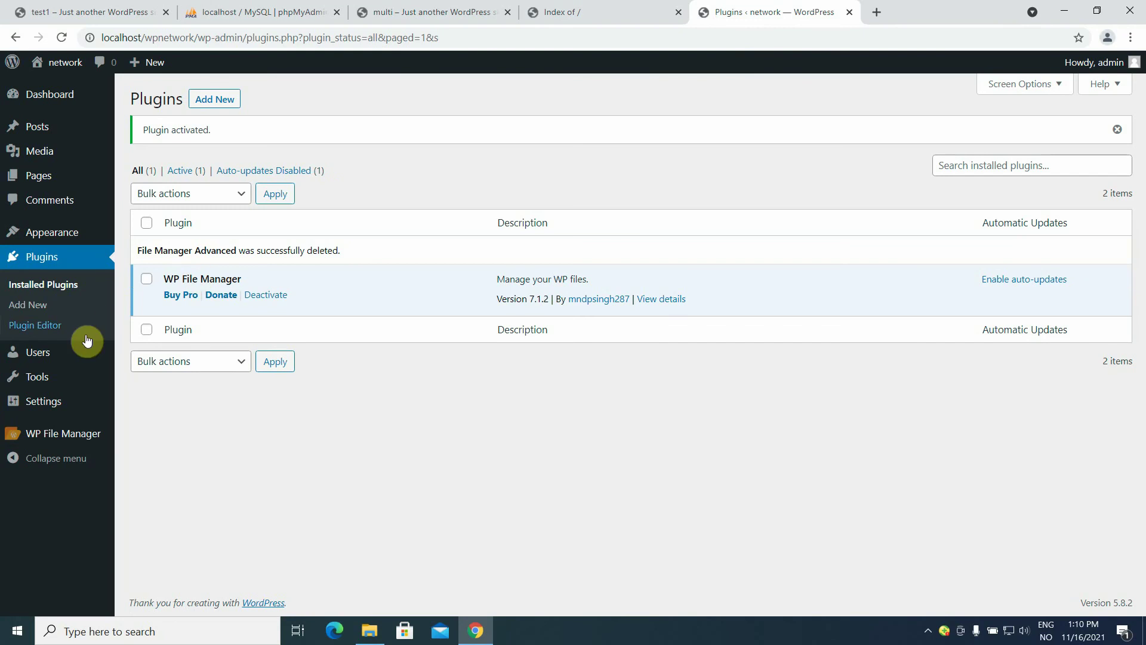
mouse_move(62, 433)
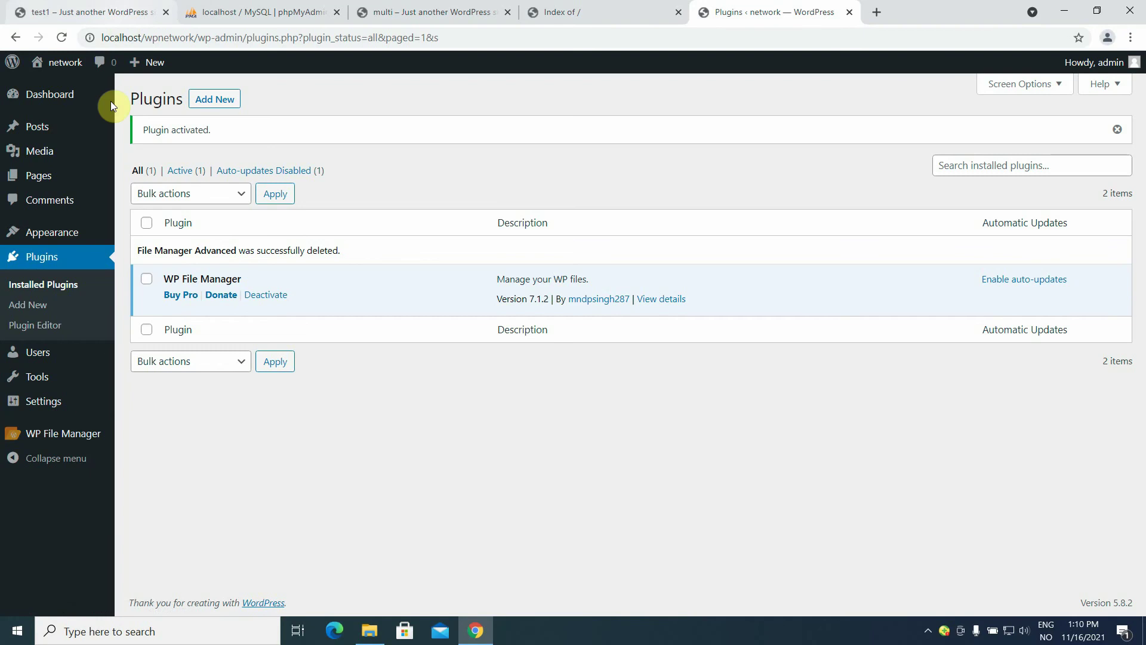
click(82, 438)
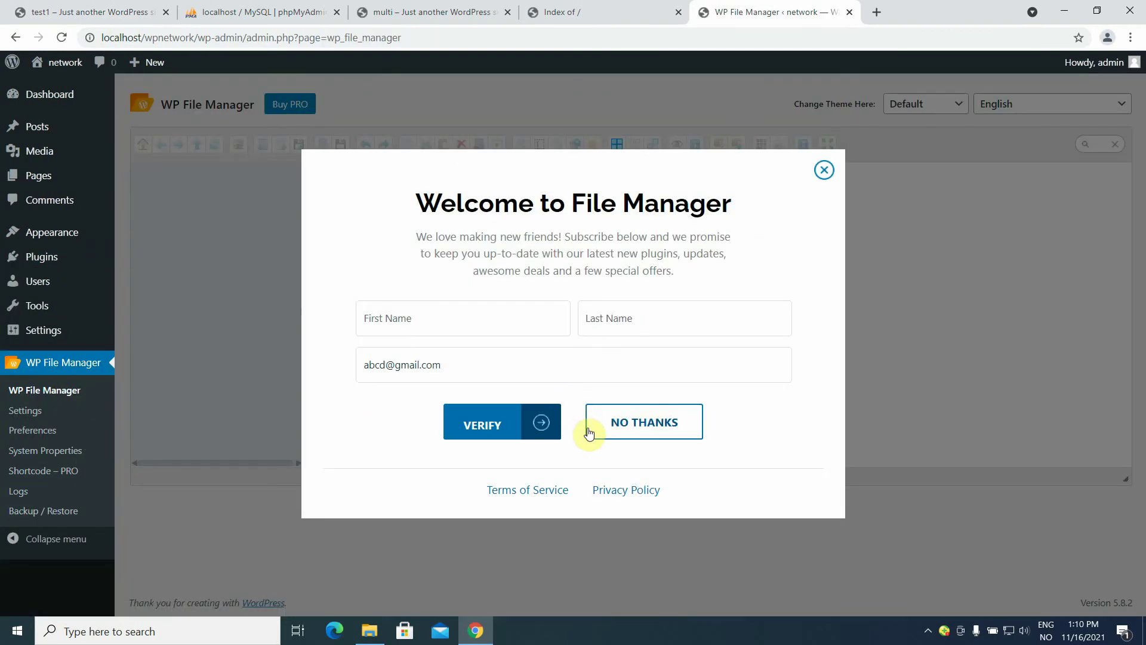
Dismiss the File Manager welcome popup, resize the Chrome window, and open the desktop notes file.
click(824, 171)
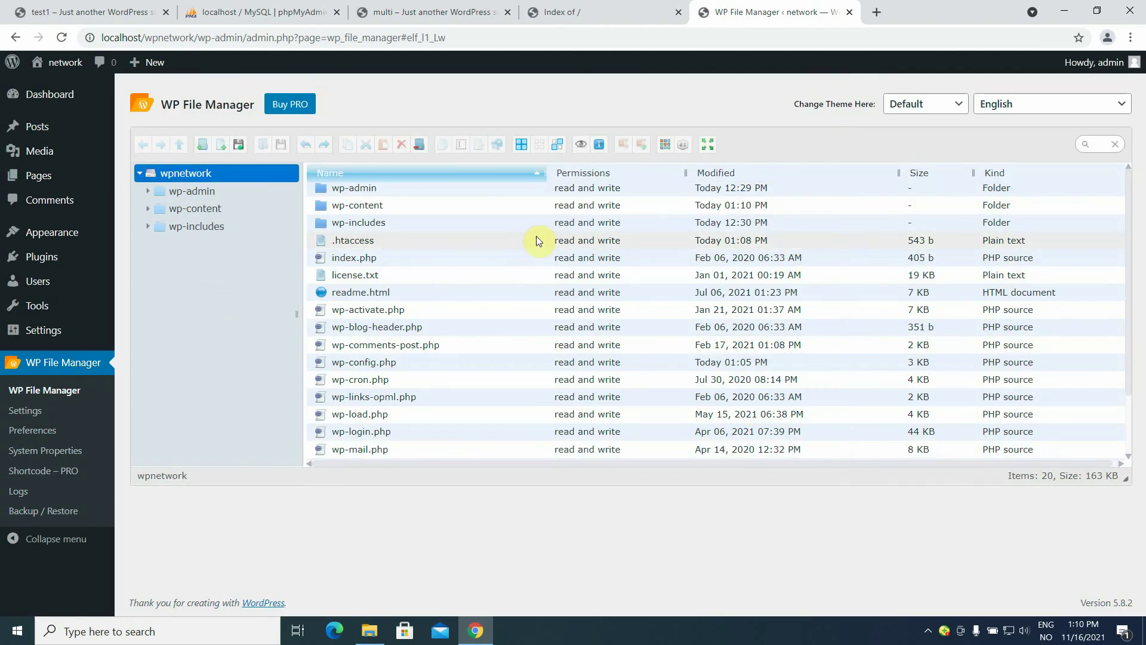
click(1097, 13)
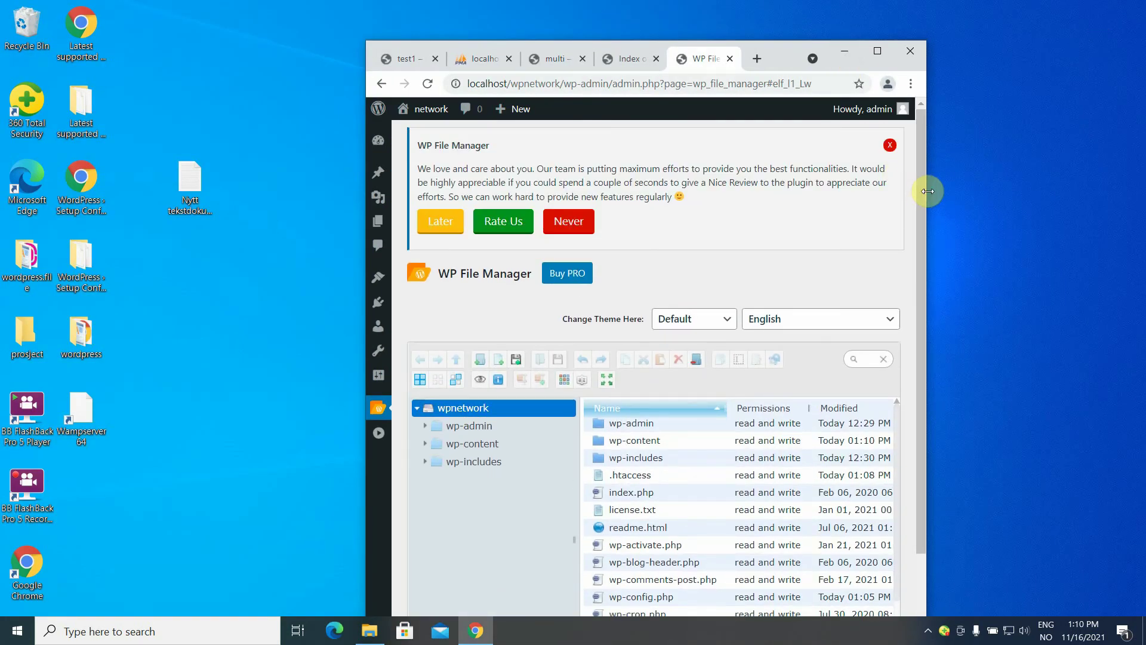
drag(930, 185, 1141, 179)
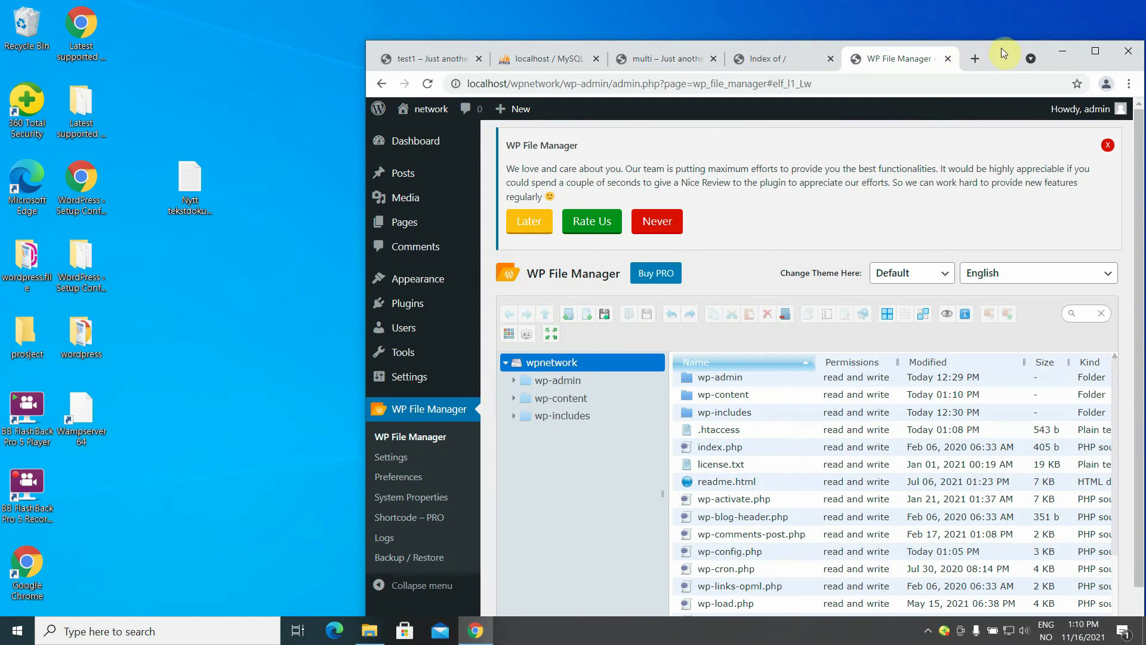
drag(1001, 48, 969, 9)
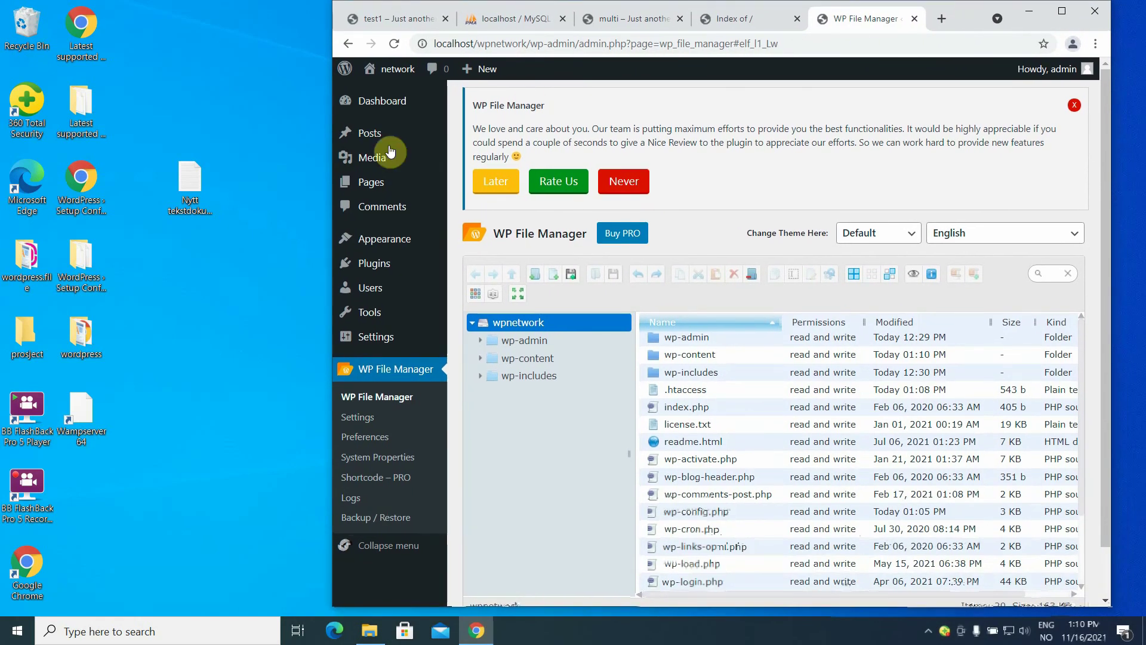
double_click(190, 174)
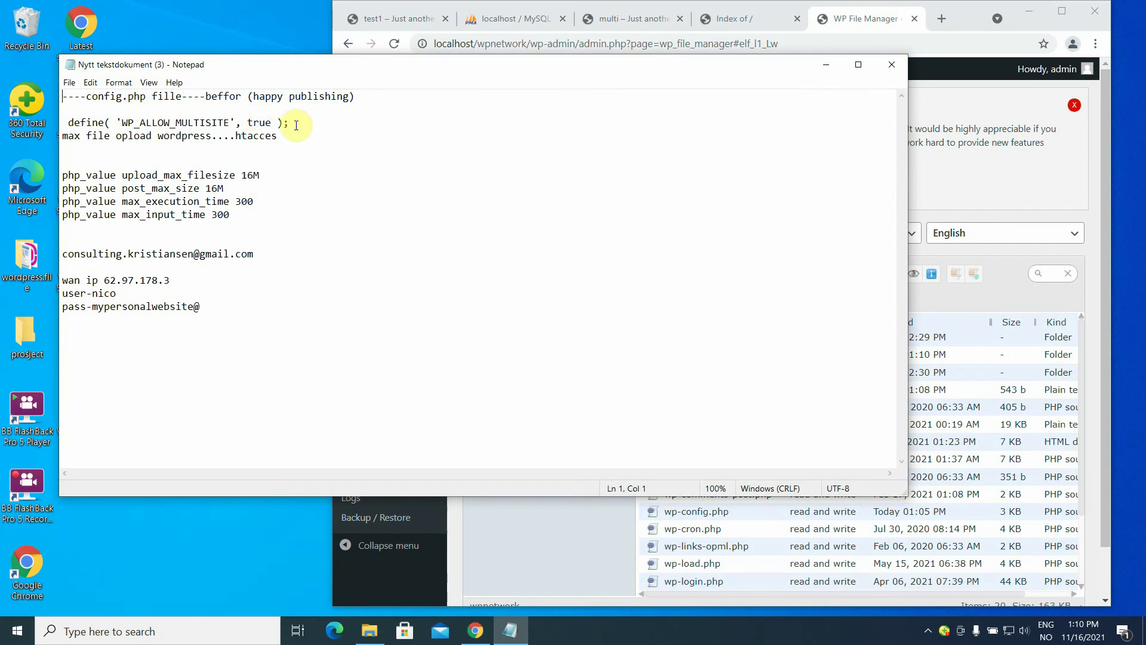
Select the define('WP_ALLOW_MULTISITE', true); line in Notepad and switch back to Chrome.
drag(296, 125, 70, 120)
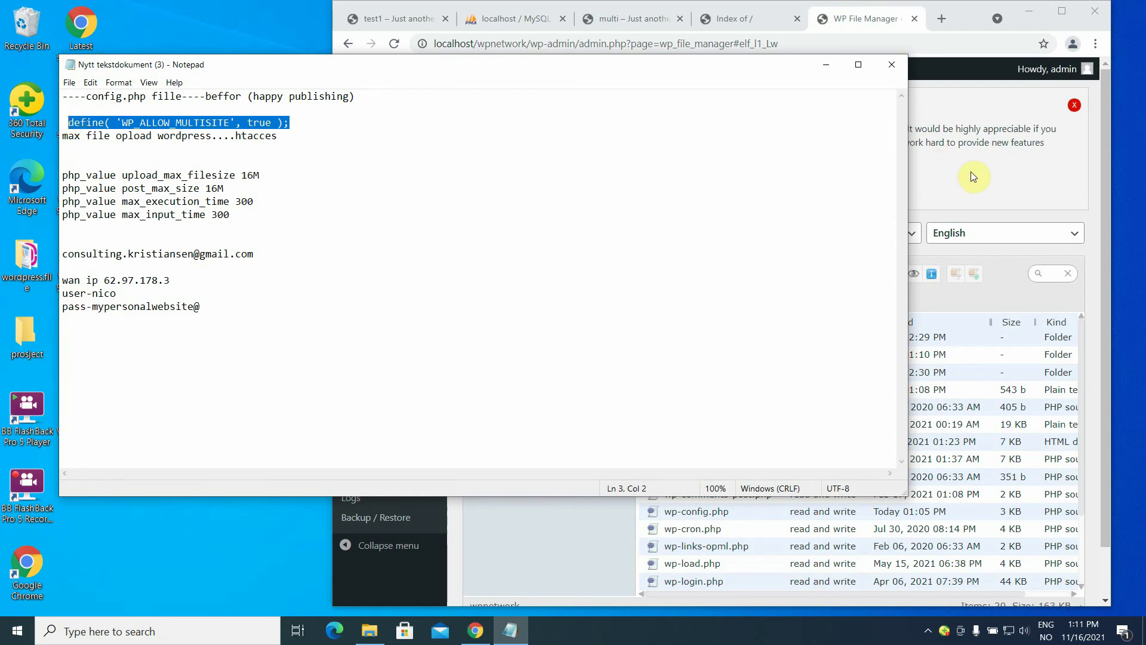
click(1091, 222)
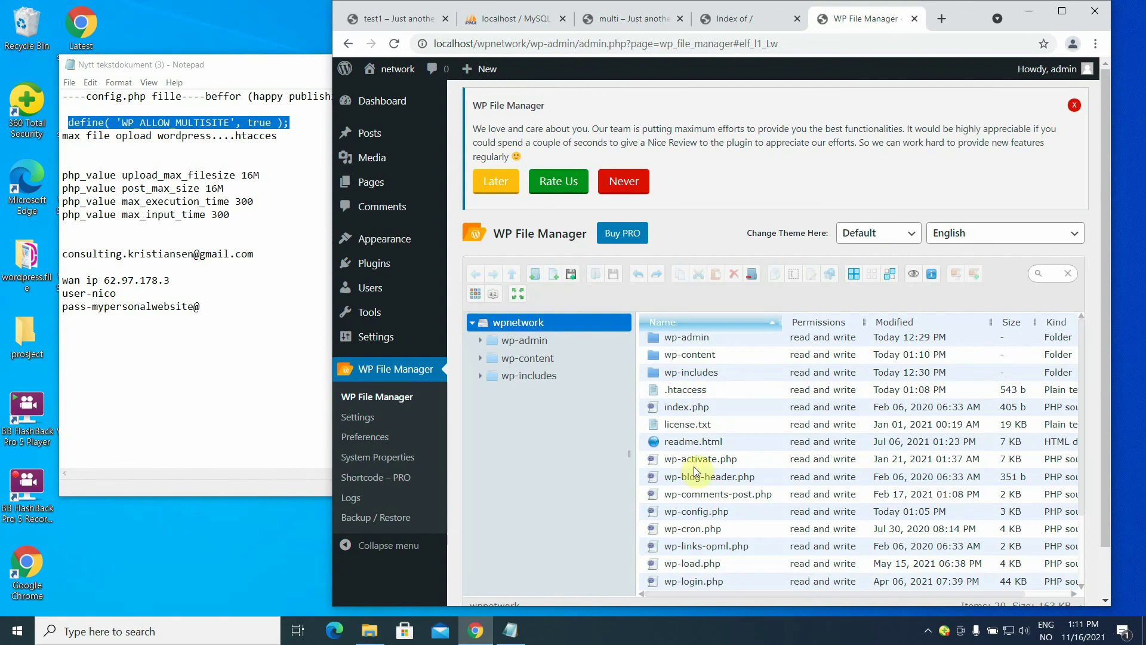
Paste define('WP_ALLOW_MULTISITE', true); into wp-config.php at line 69 in the Code Editor and save.
click(697, 512)
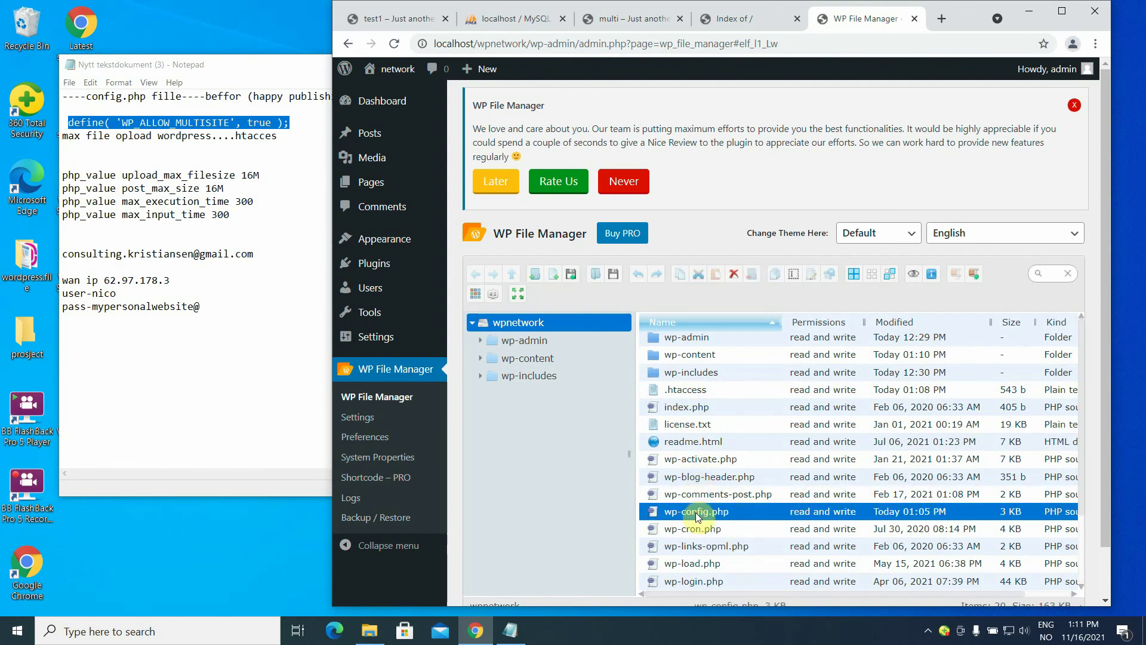
right_click(696, 512)
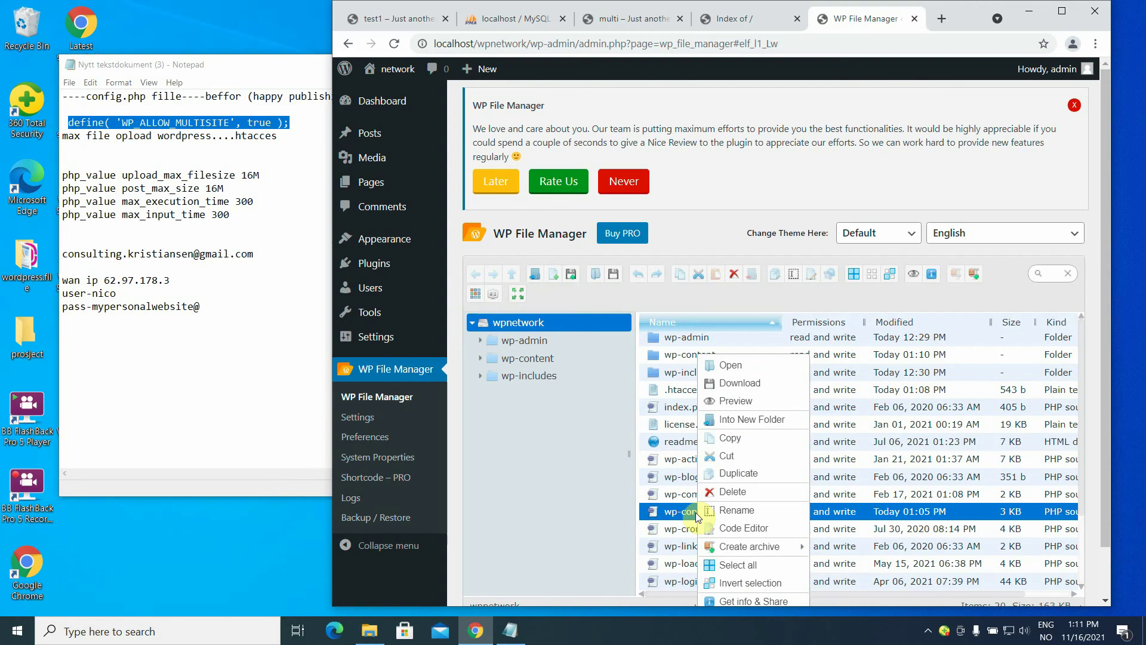
click(741, 529)
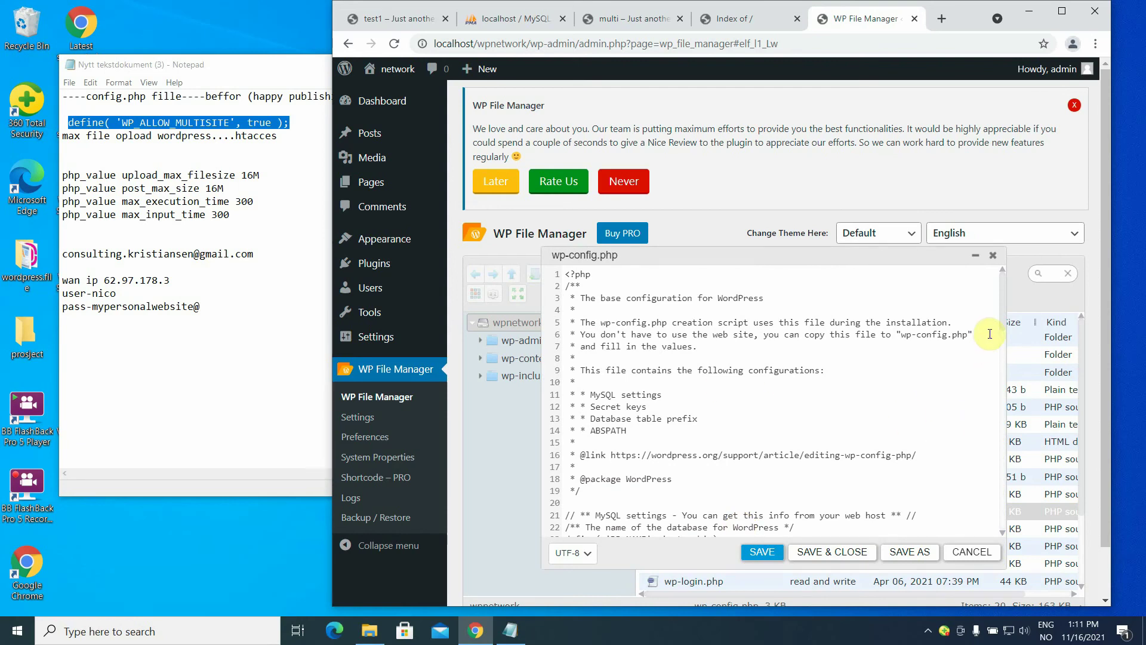
drag(1004, 307, 1024, 480)
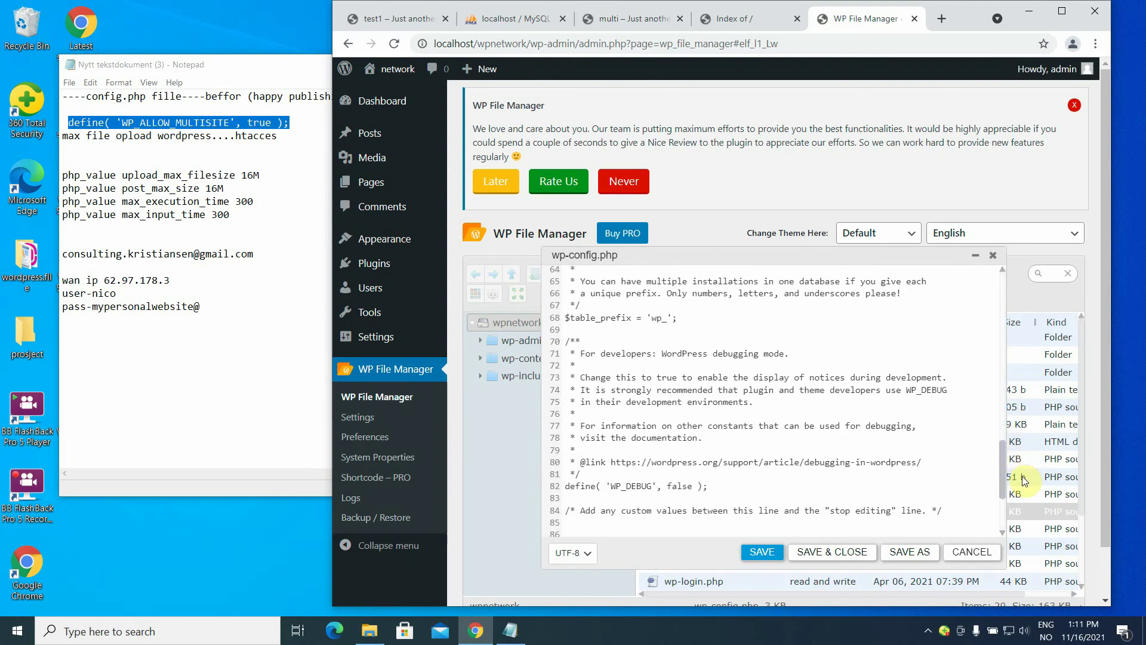
drag(1022, 475, 1026, 492)
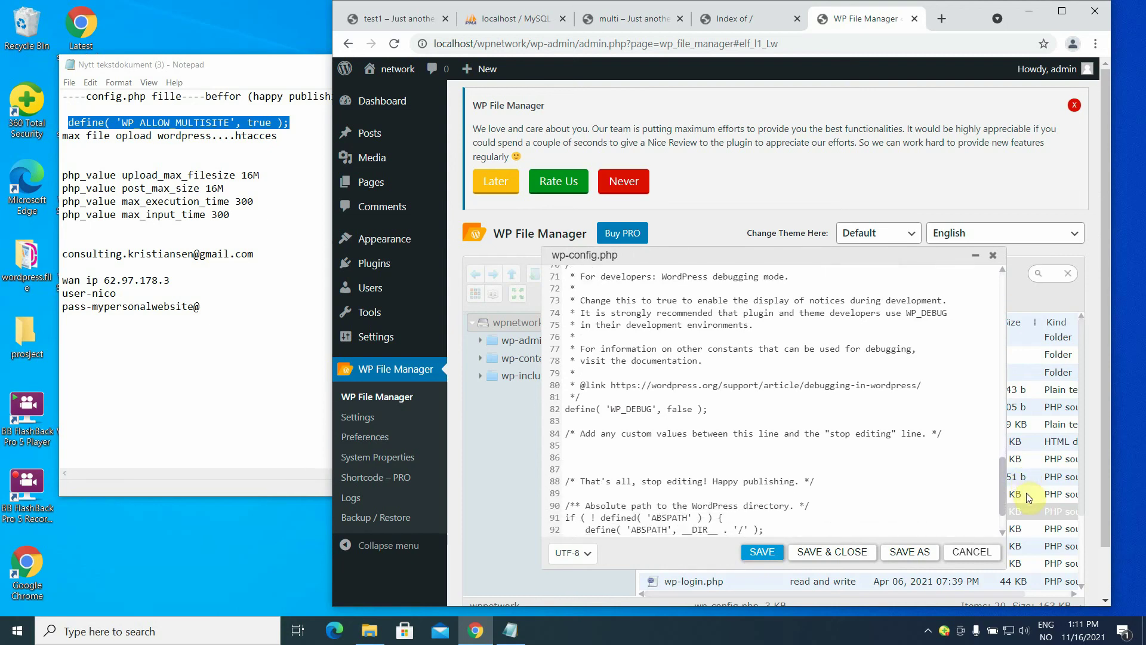
drag(1026, 493, 1026, 474)
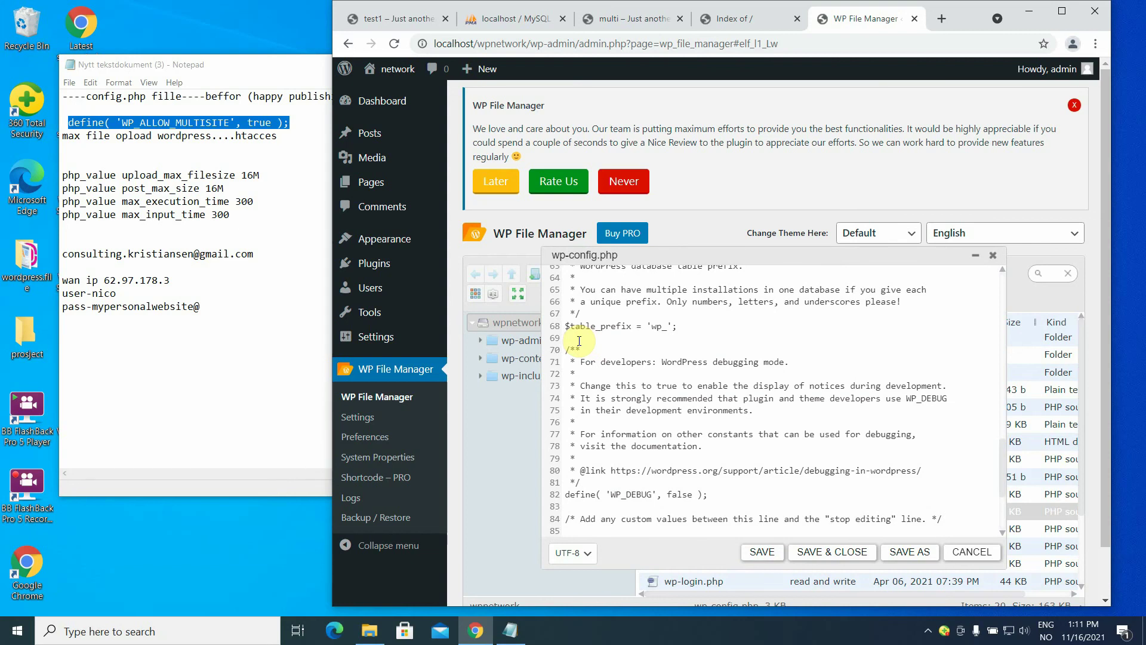
text(define( 'WP_ALLOW_MULTISITE', true );)
click(771, 554)
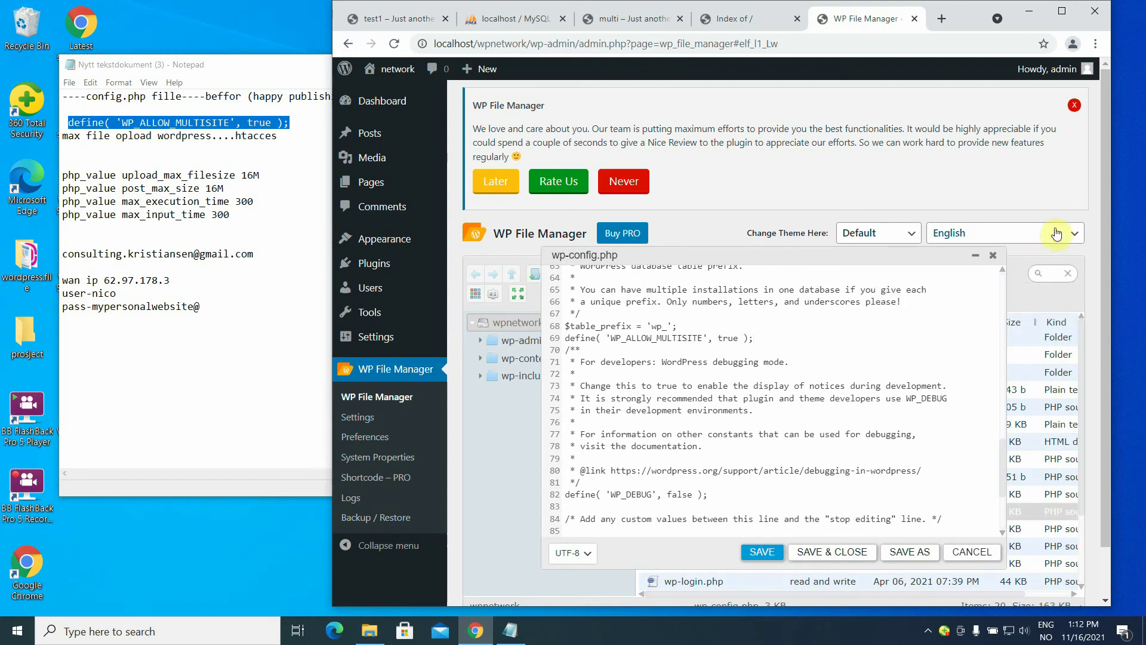
click(993, 257)
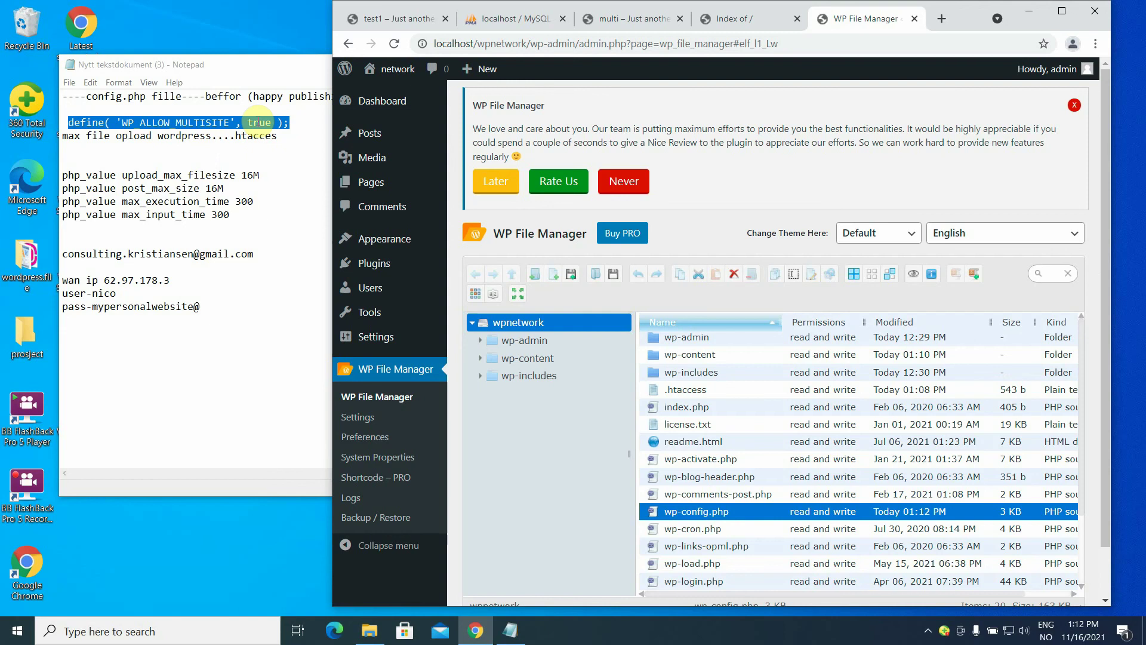
Copy the WP_ALLOW_MULTISITE define line from Notepad and minimize Notepad.
right_click(257, 121)
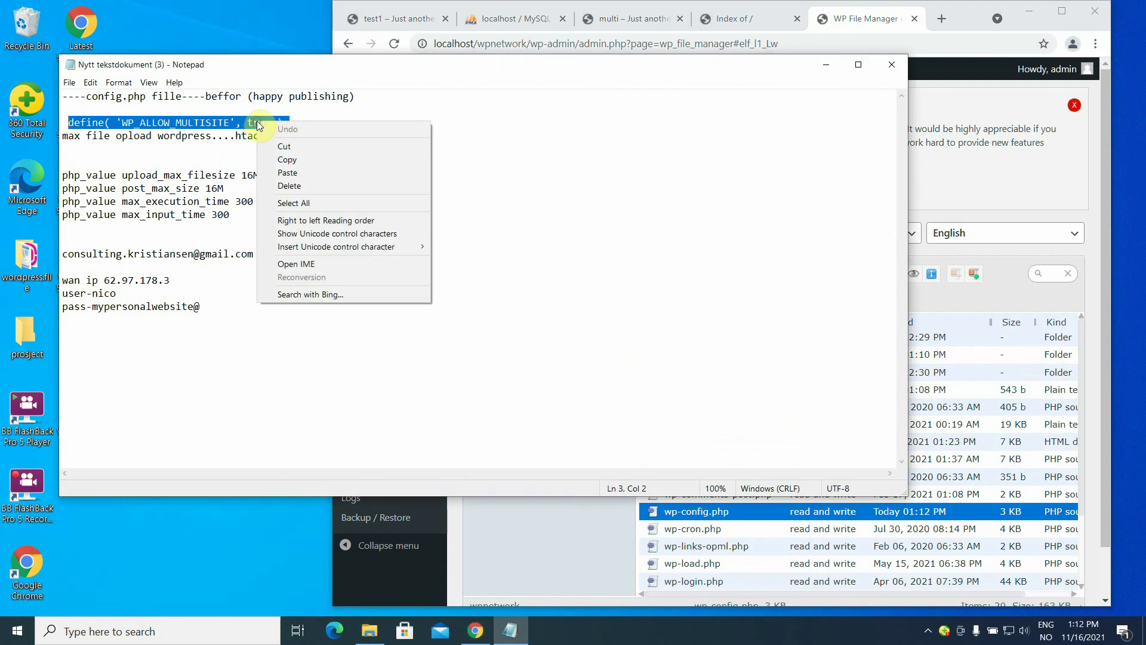
click(300, 159)
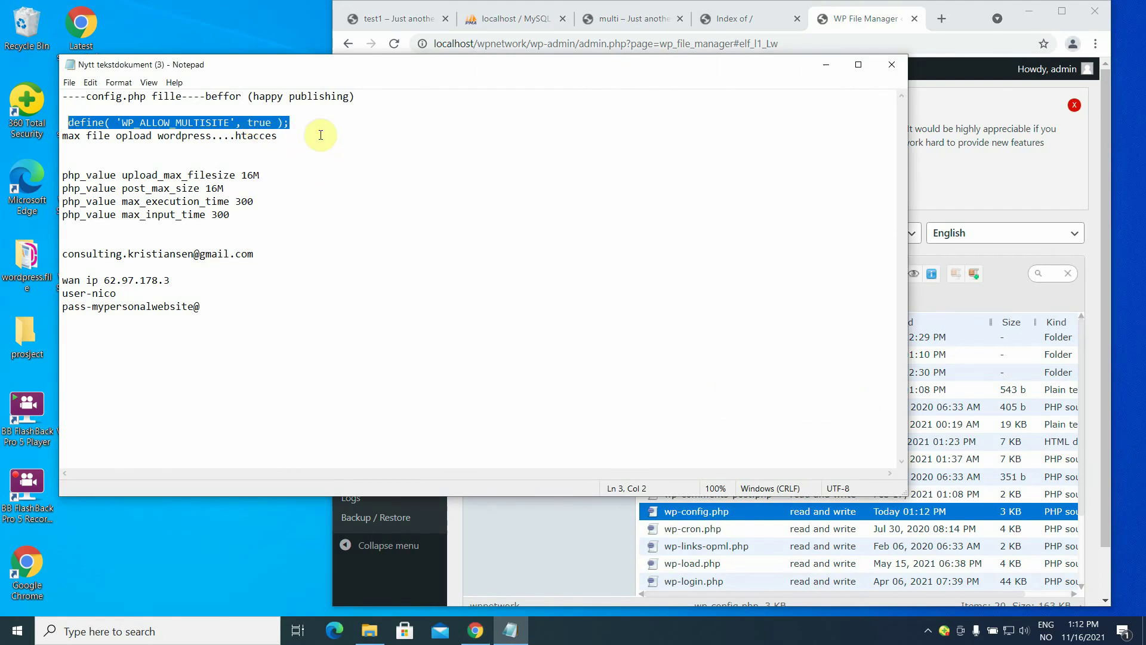
click(829, 65)
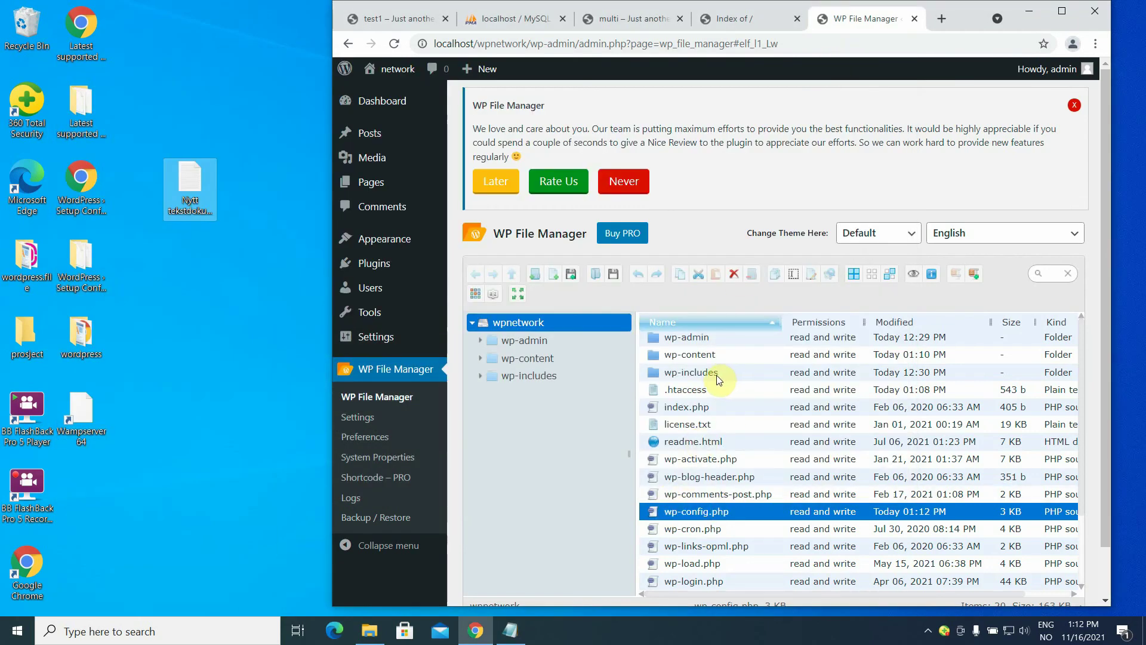
View the .htaccess rules in the Code Editor, close it, and reload the File Manager page.
double_click(682, 391)
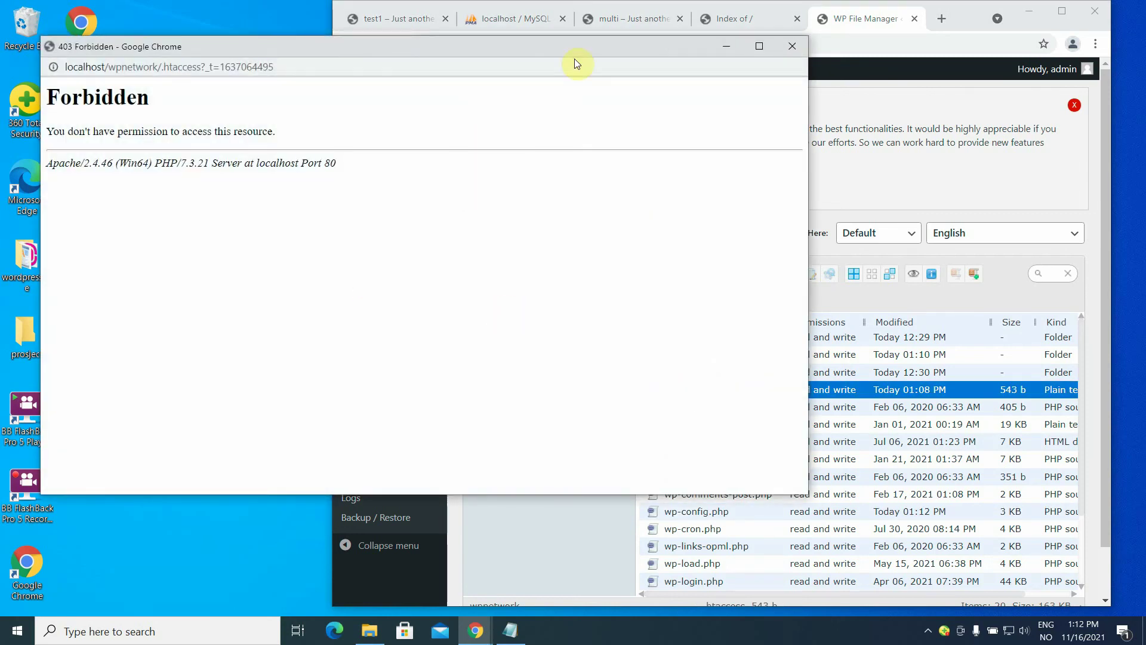
click(792, 44)
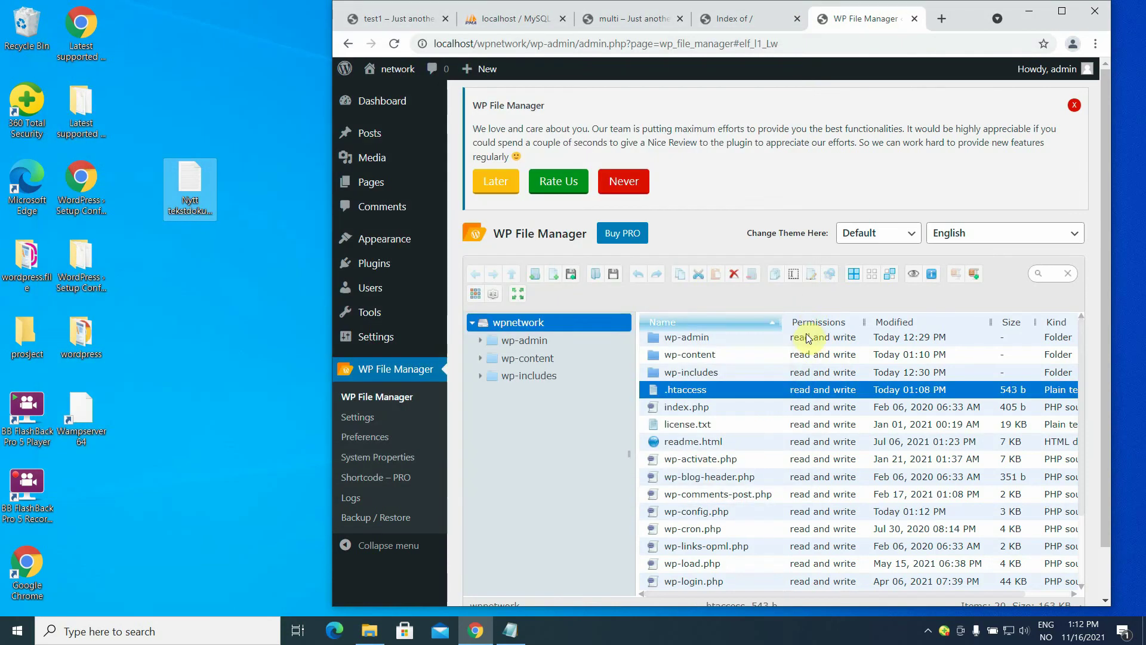
right_click(774, 389)
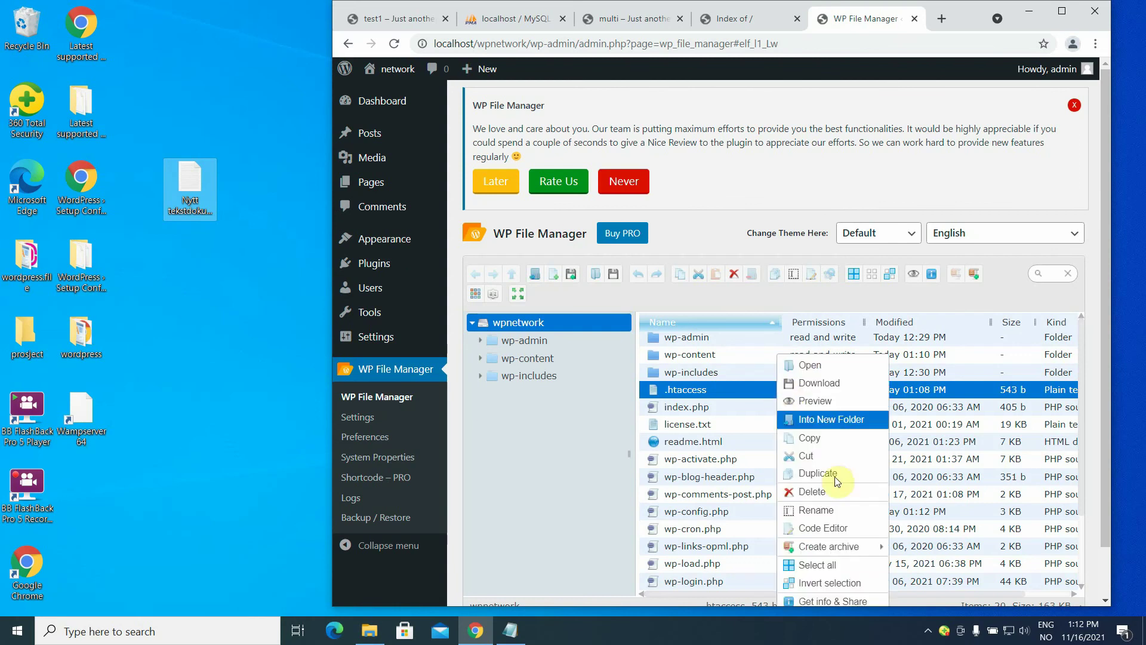
click(832, 533)
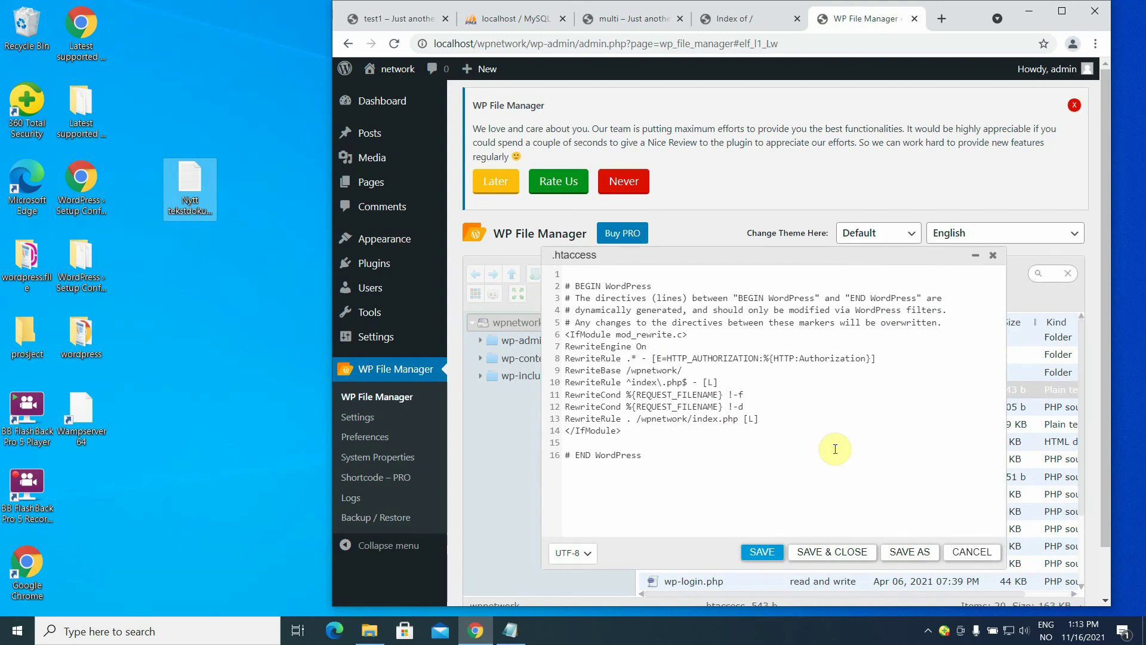
click(994, 255)
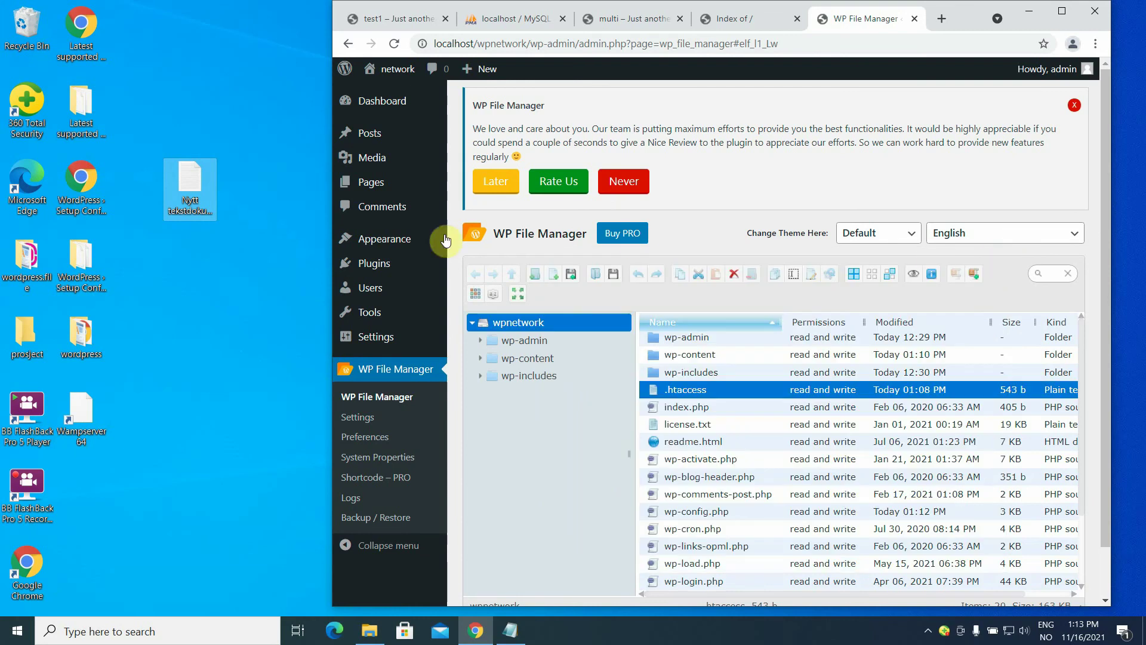
click(392, 43)
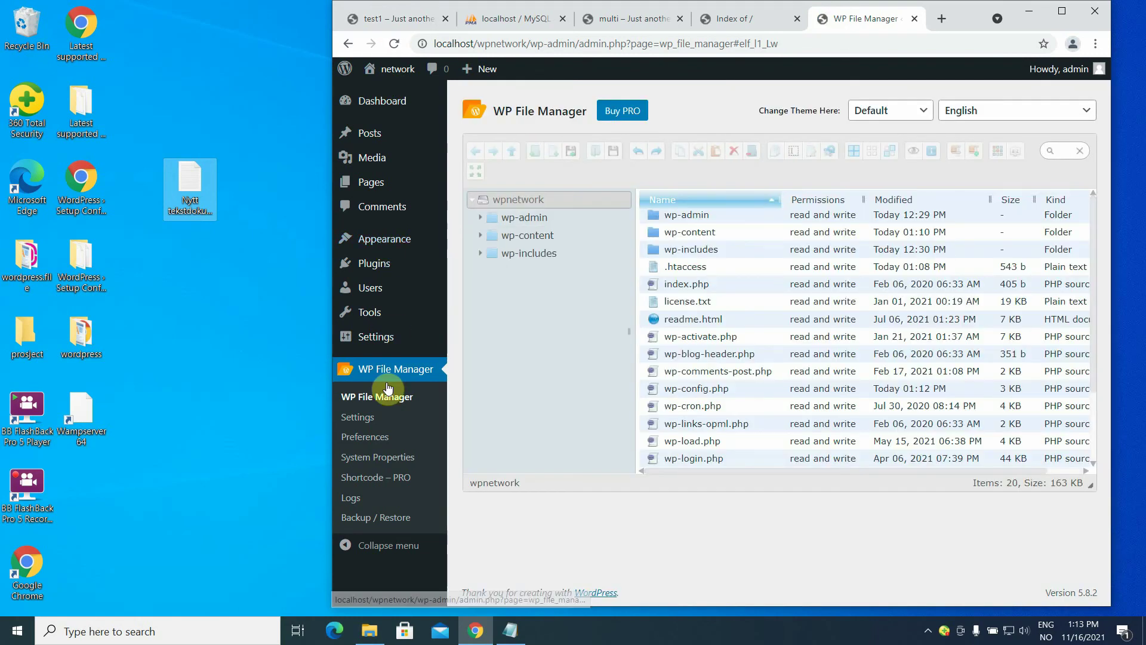
Deactivate WP File Manager on the Plugins page and open Tools > Network Setup.
mouse_move(381, 313)
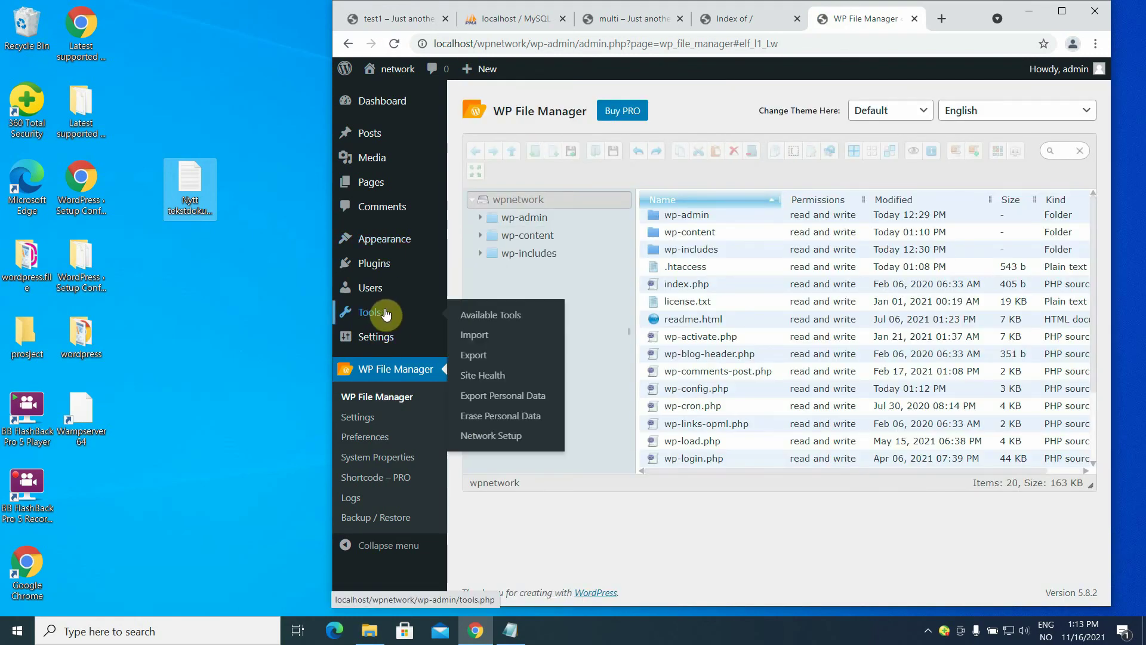
click(504, 436)
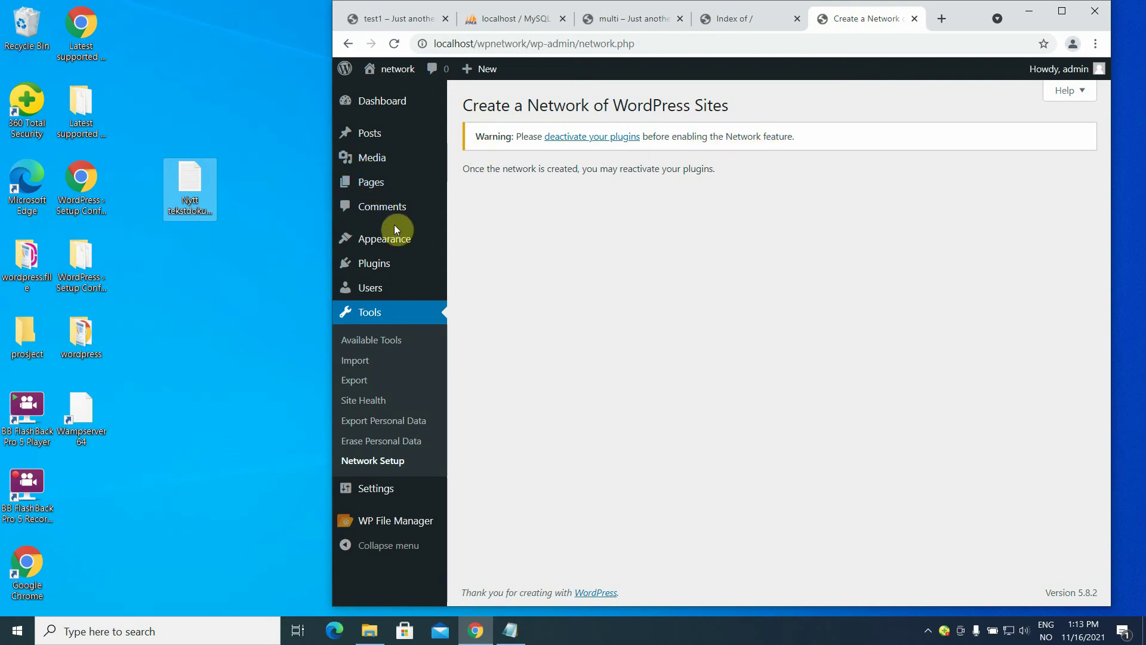
click(383, 270)
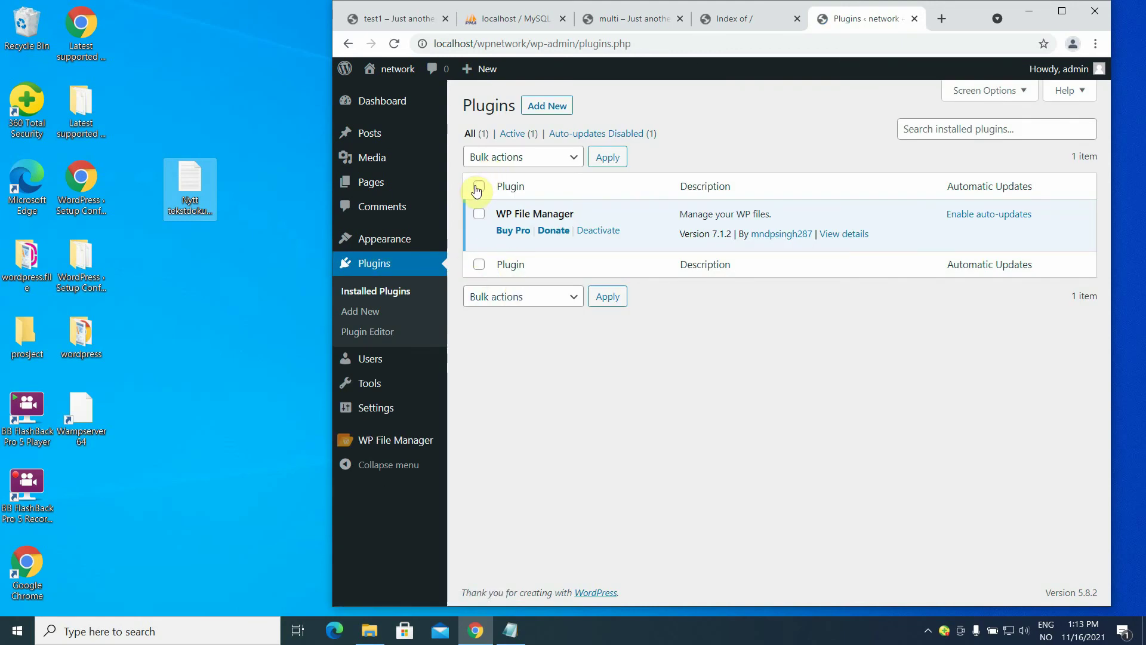
click(600, 232)
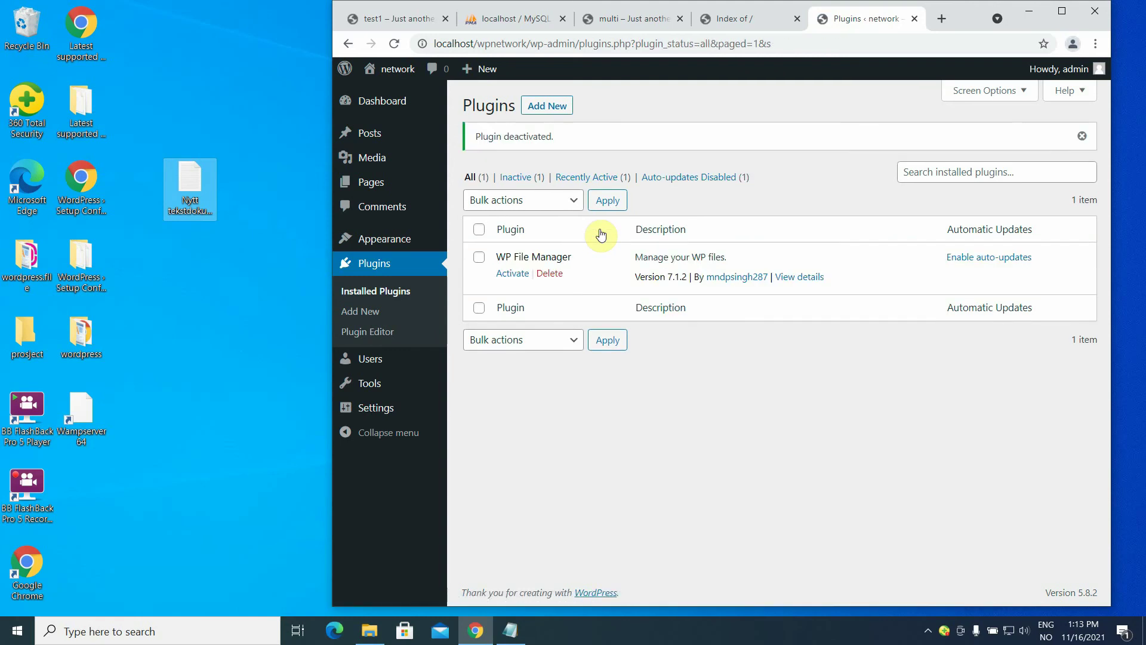
click(615, 203)
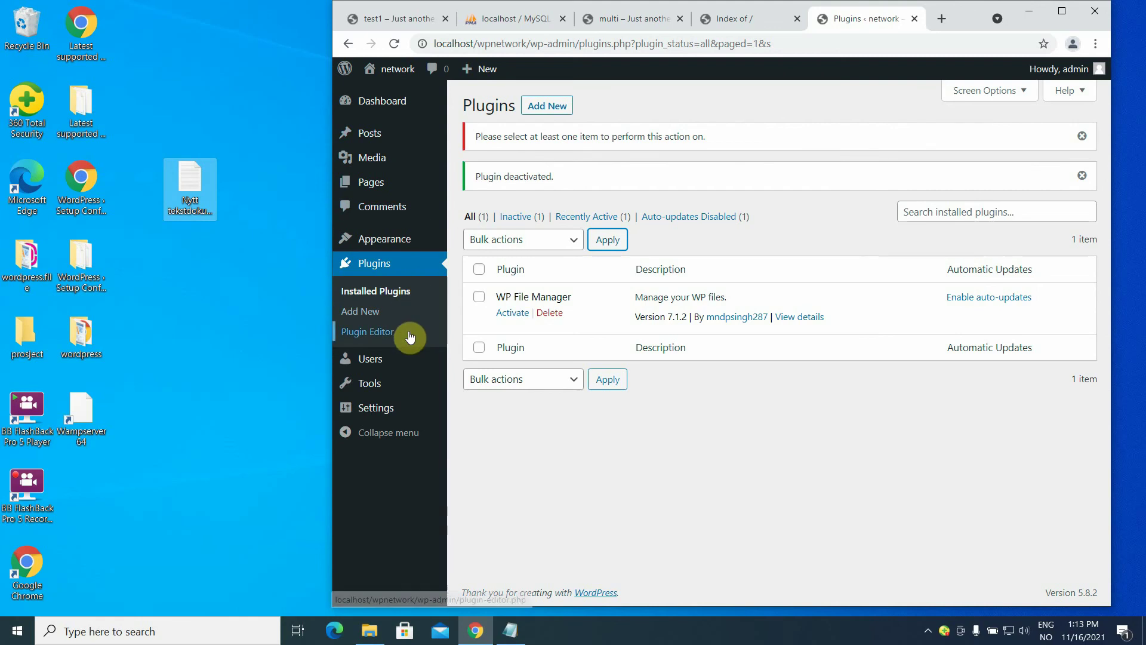
mouse_move(392, 385)
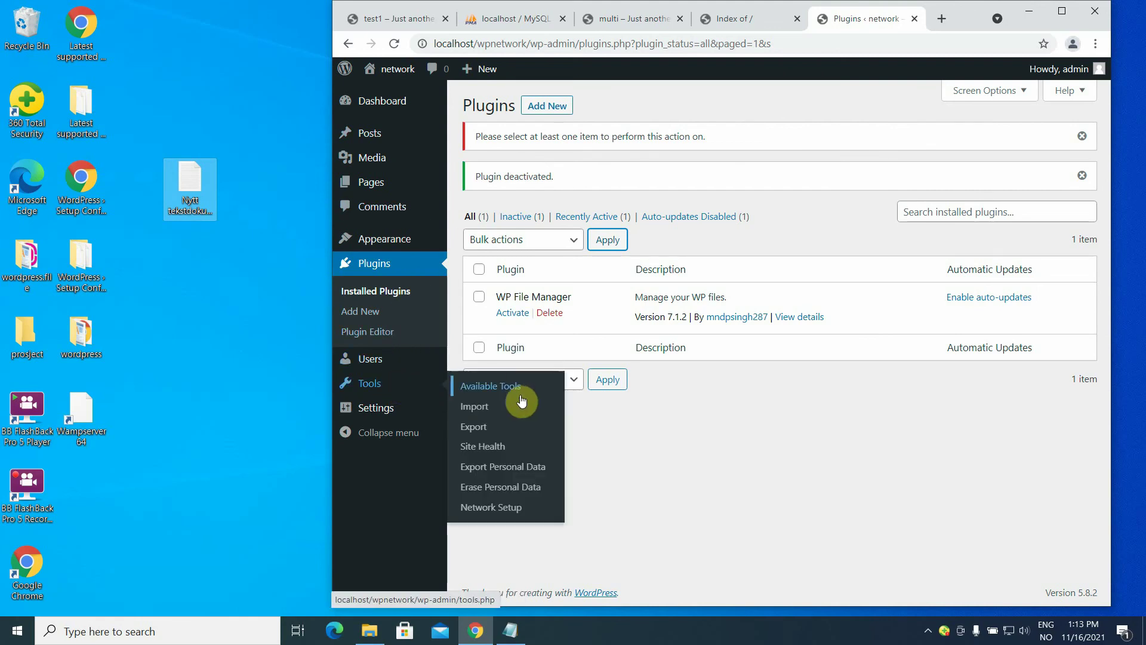
click(506, 507)
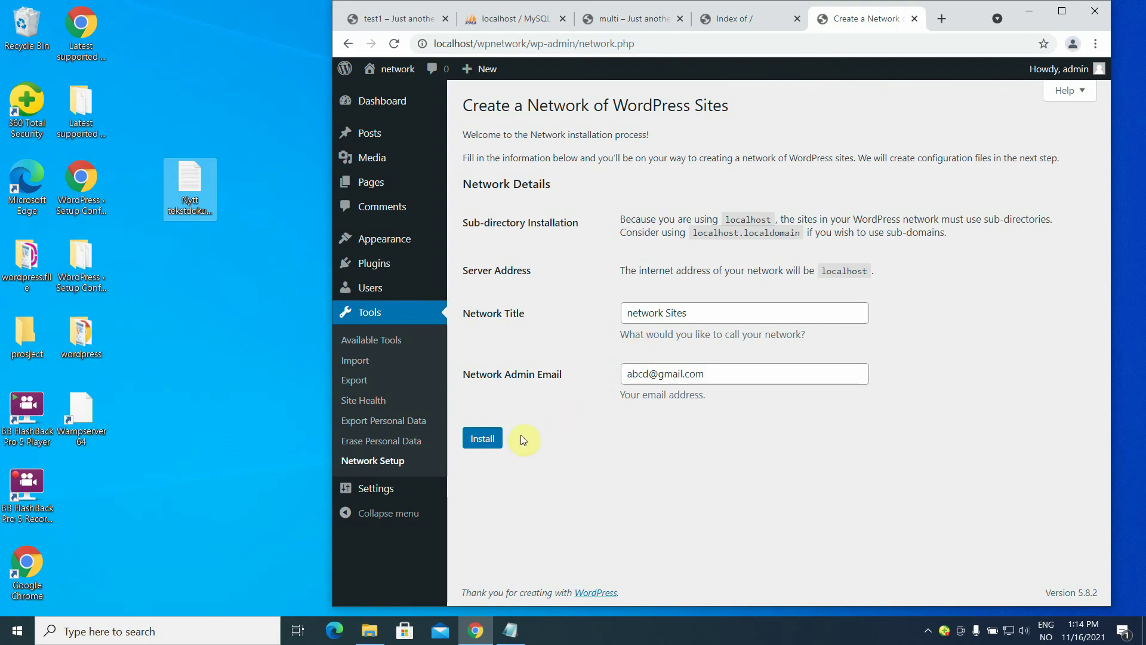
Install the network, then select the six MULTISITE define lines given for wp-config.php.
click(486, 440)
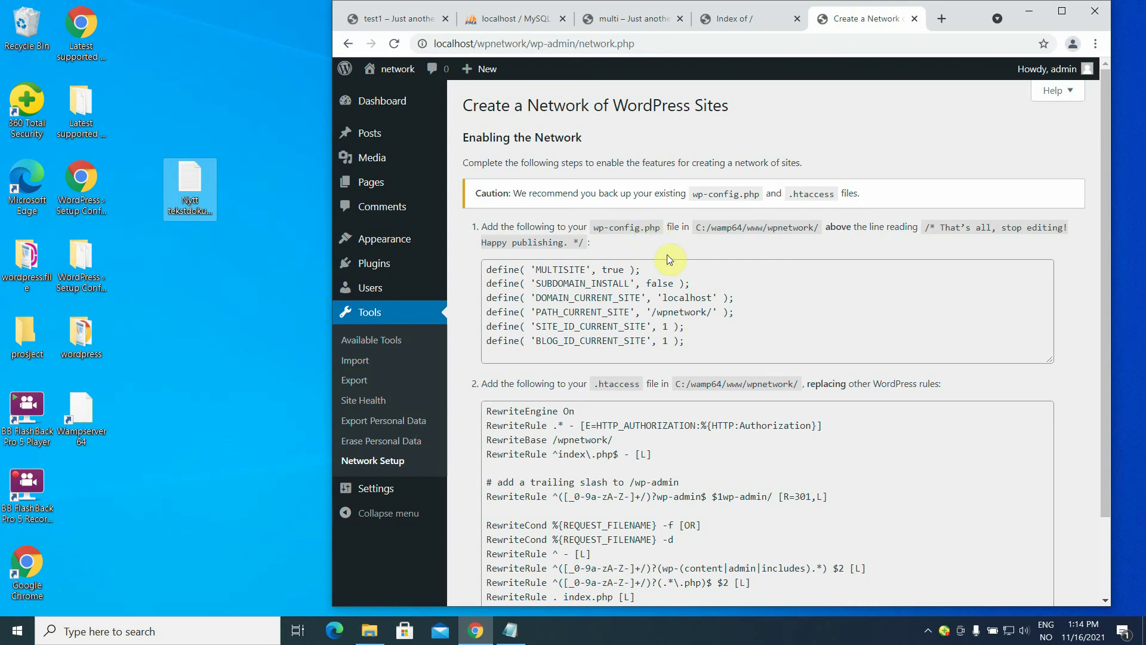
drag(693, 343, 469, 258)
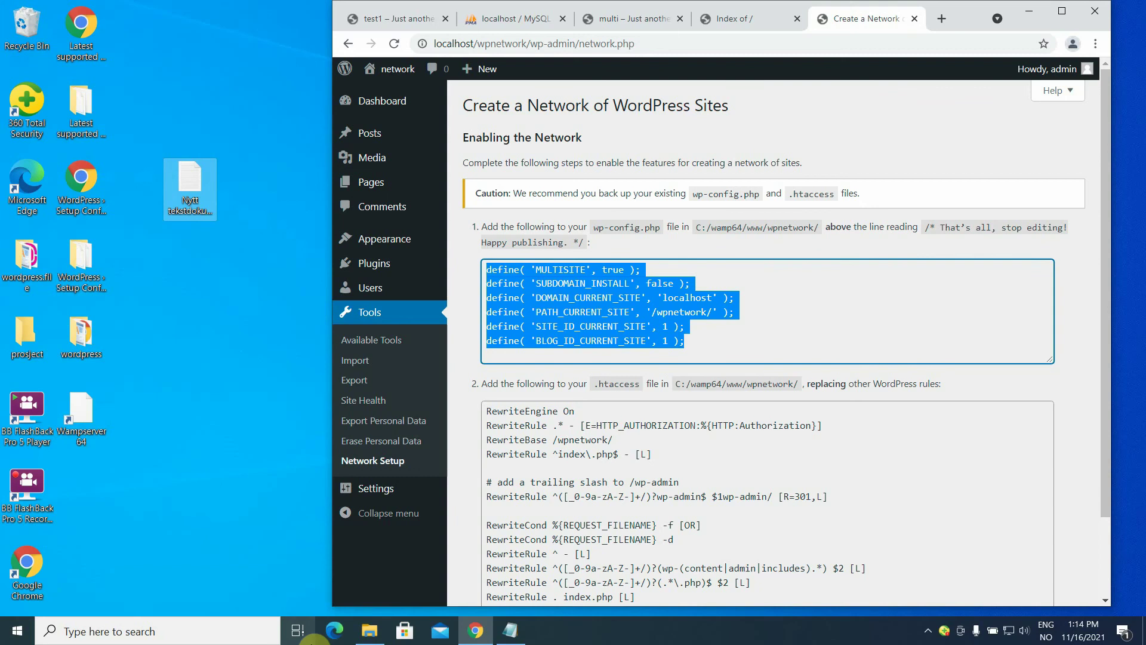
Open wpnetwork's wp-config file in WordPad from the File Explorer window.
mouse_move(372, 638)
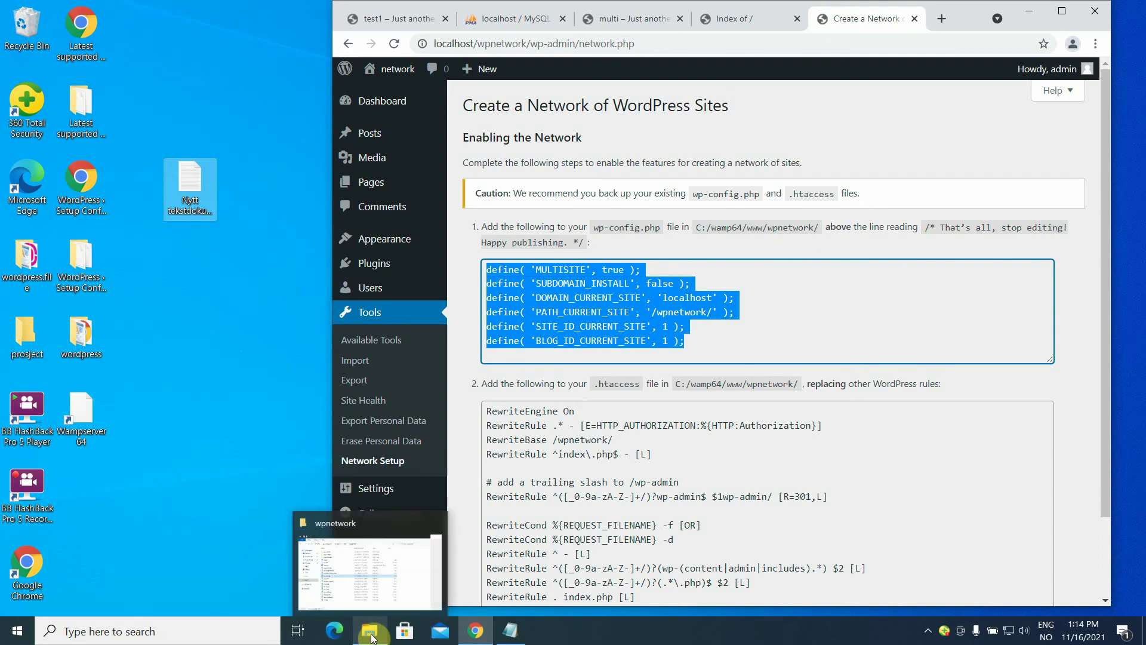
click(371, 637)
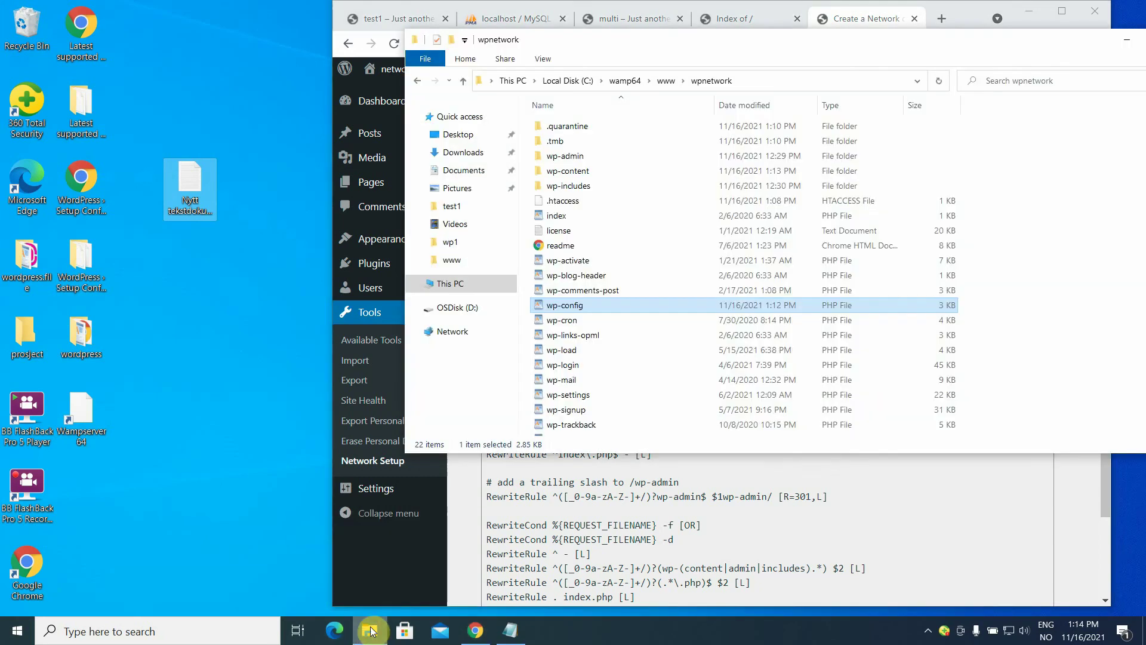
double_click(578, 307)
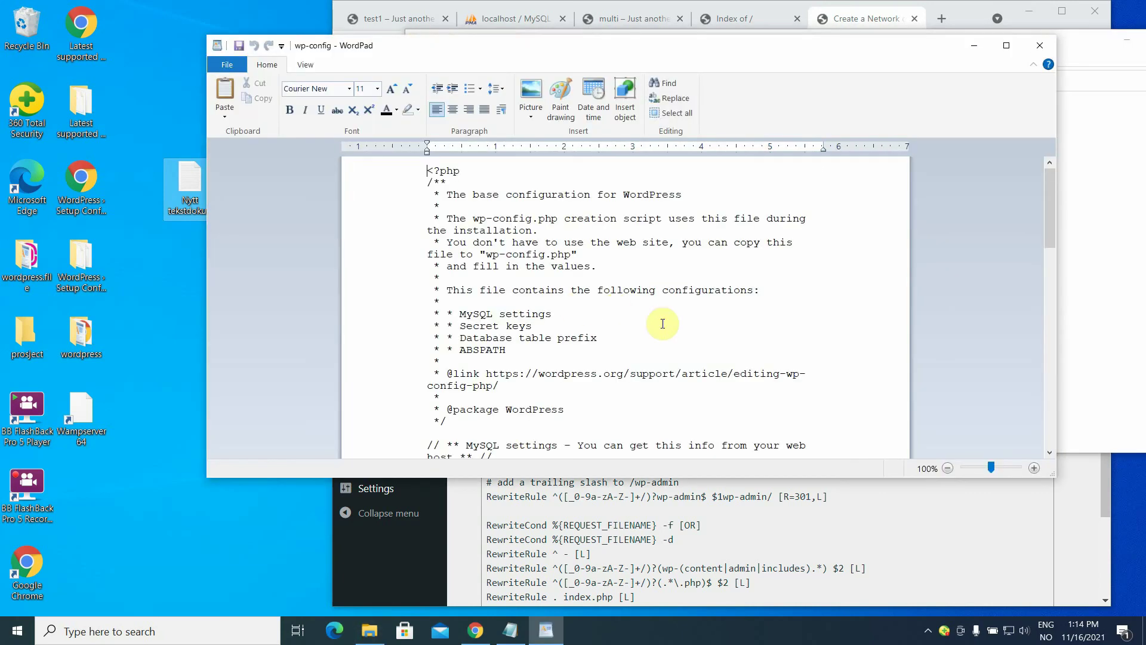